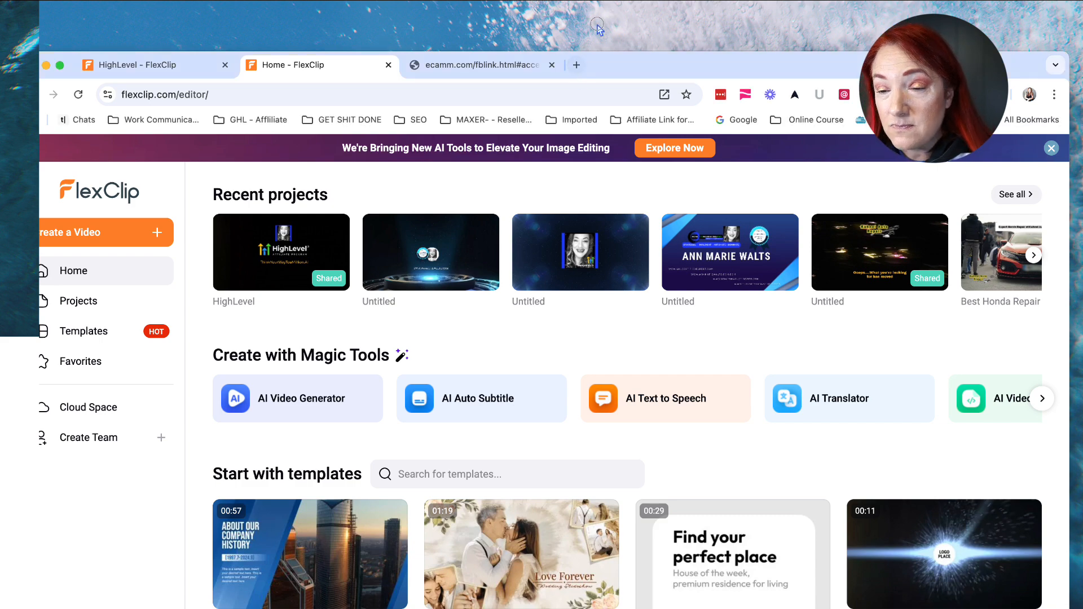
pyautogui.moveTo(657, 74); pyautogui.dragTo(658, 32)
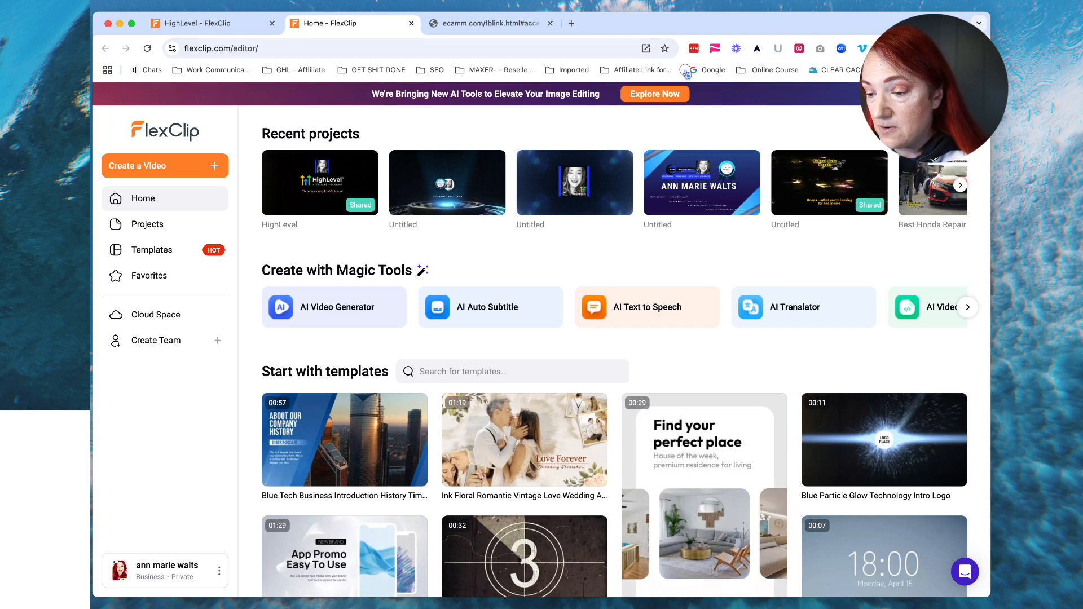
pyautogui.click(1017, 124)
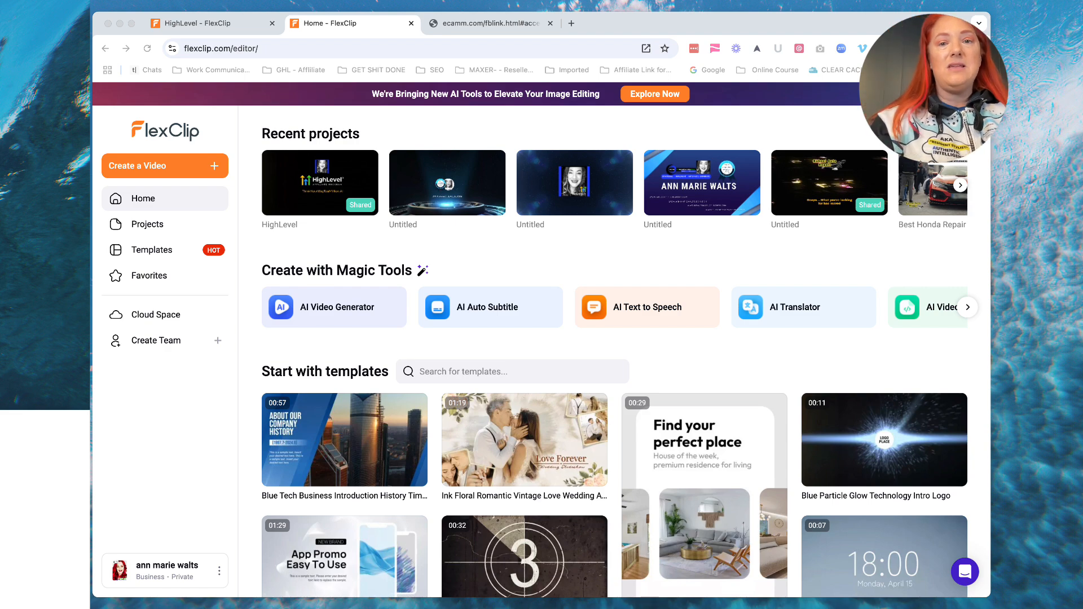
pyautogui.click(675, 18)
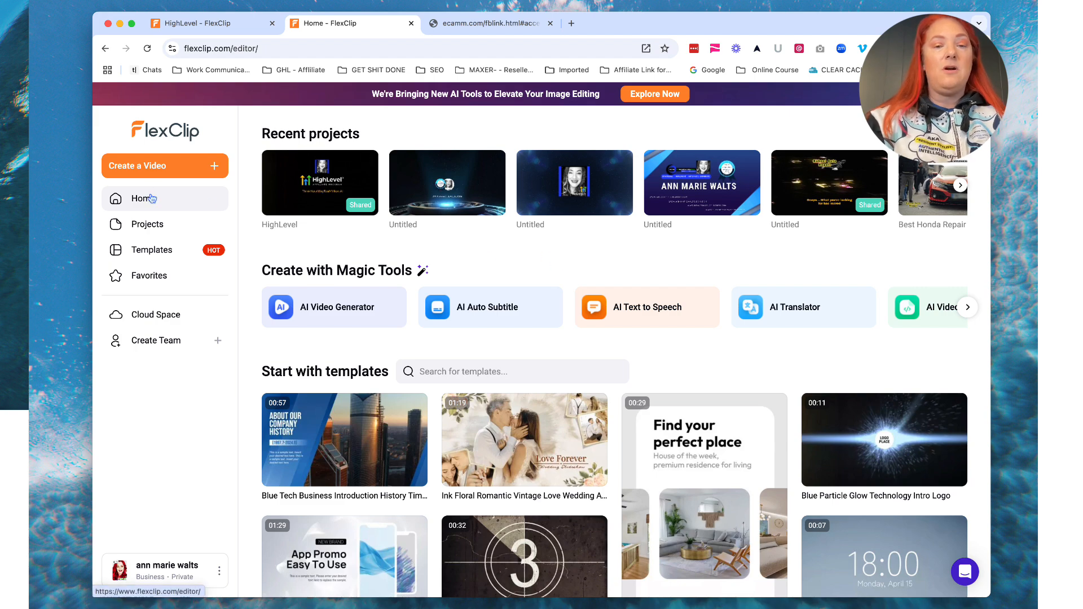
# Open the template library and bring up the full collection of Halloween templates.
pyautogui.click(159, 252)
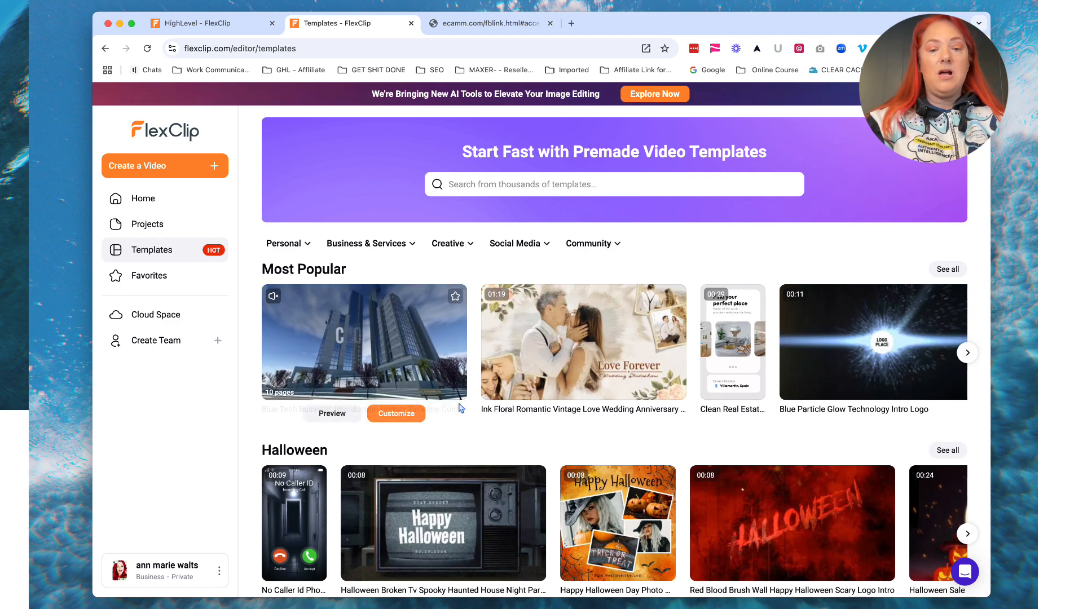
pyautogui.scroll(-4, 461, 407)
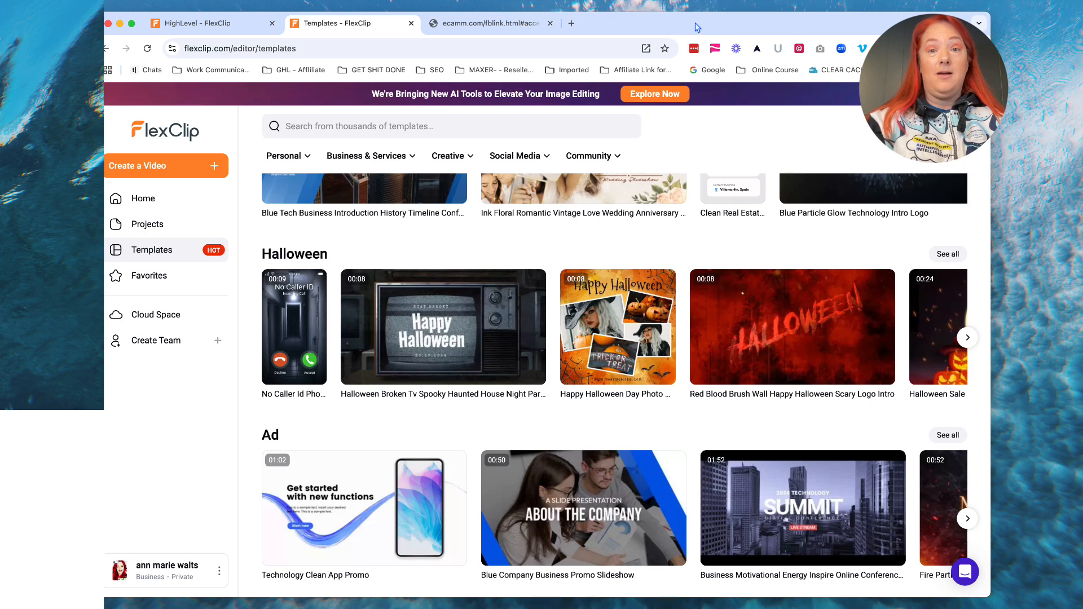
pyautogui.moveTo(833, 332)
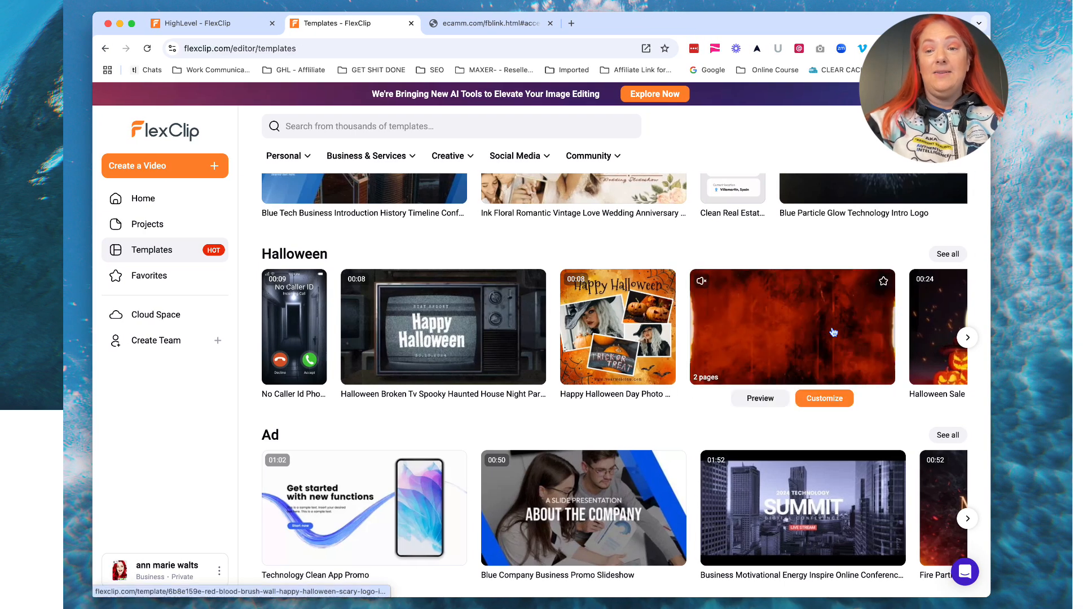
pyautogui.click(964, 338)
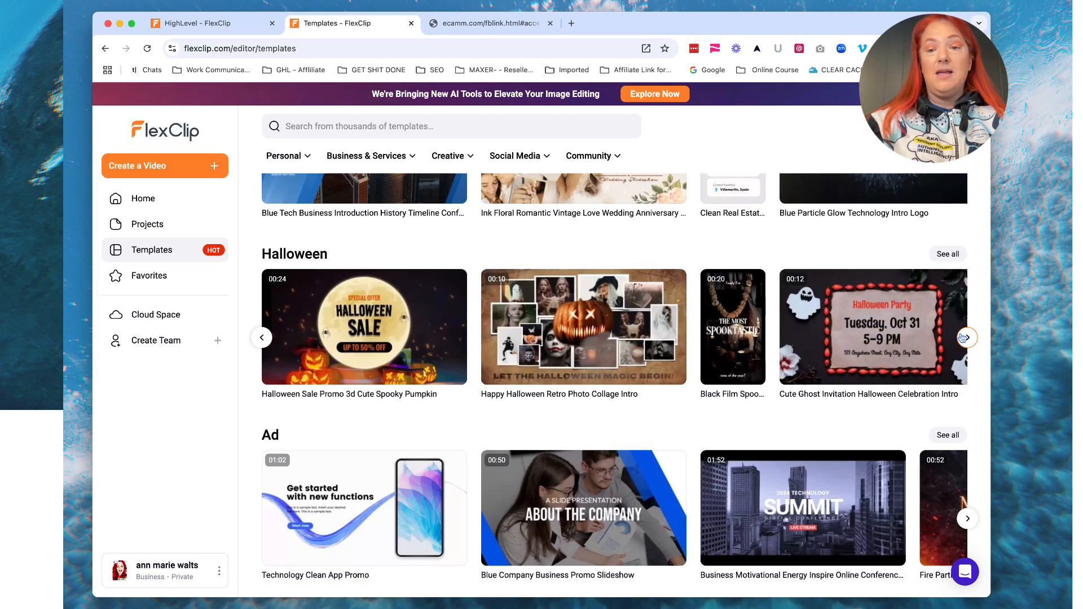
pyautogui.click(962, 338)
pyautogui.click(963, 338)
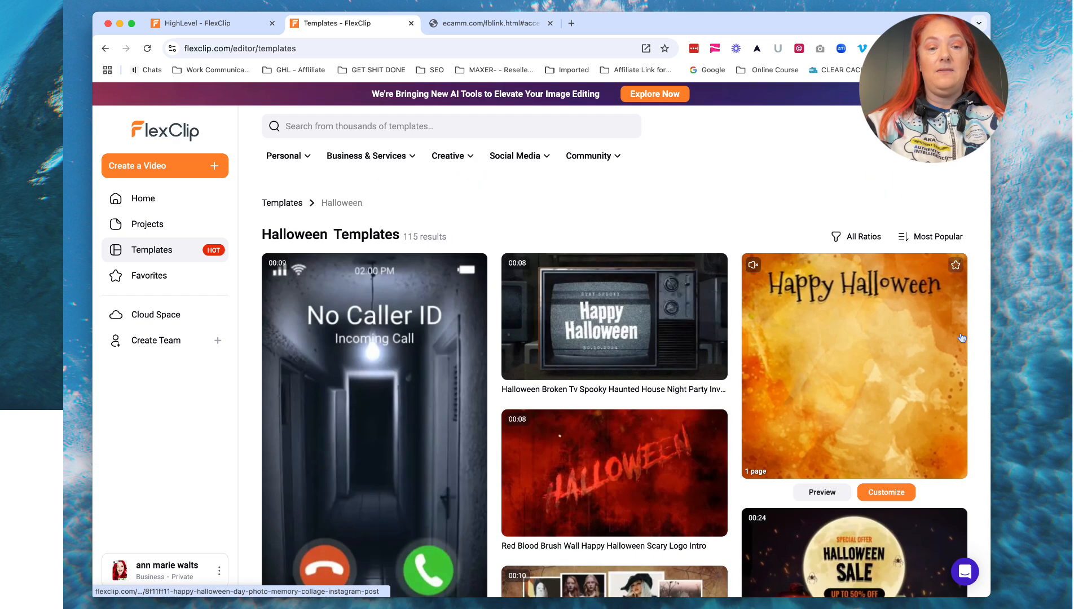
# Preview the Red Blood Brush Wall Happy Halloween Scary Logo Intro template and open its 9:16 version for customizing.
pyautogui.moveTo(553, 464)
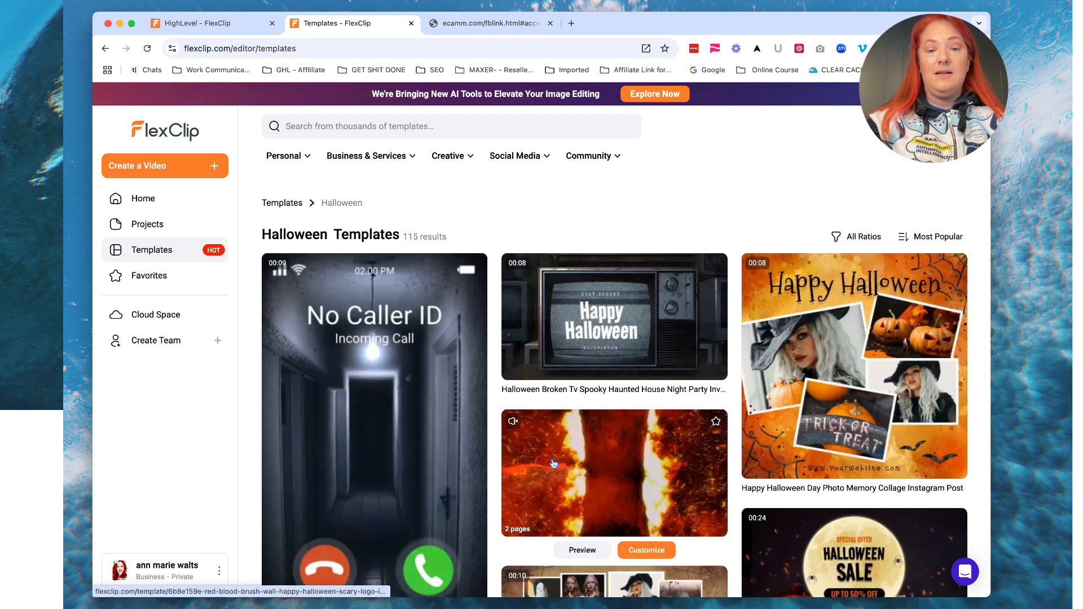
pyautogui.scroll(-3, 581, 423)
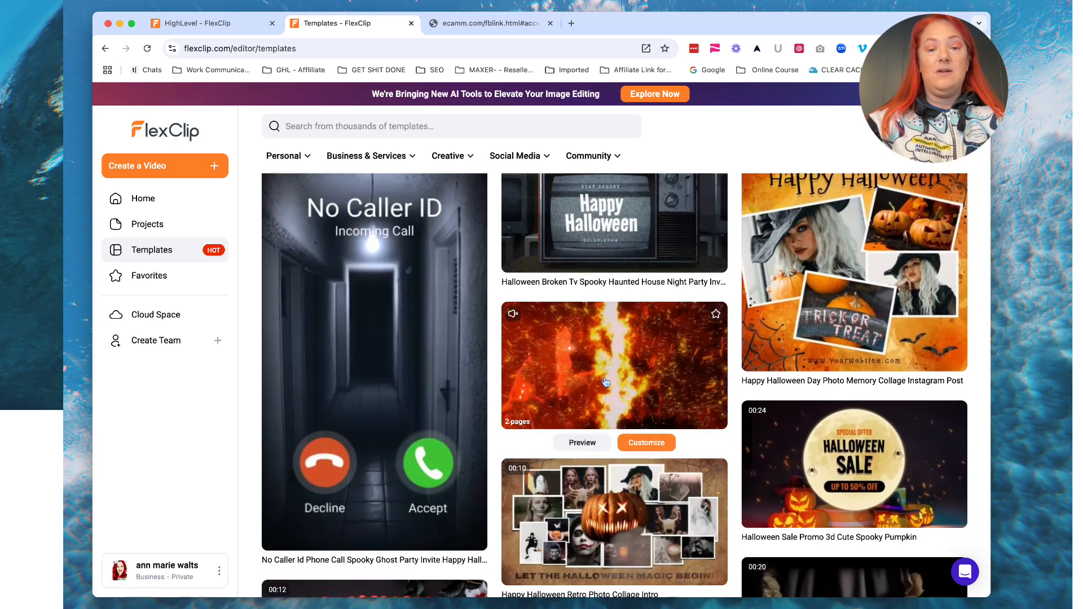
pyautogui.click(605, 382)
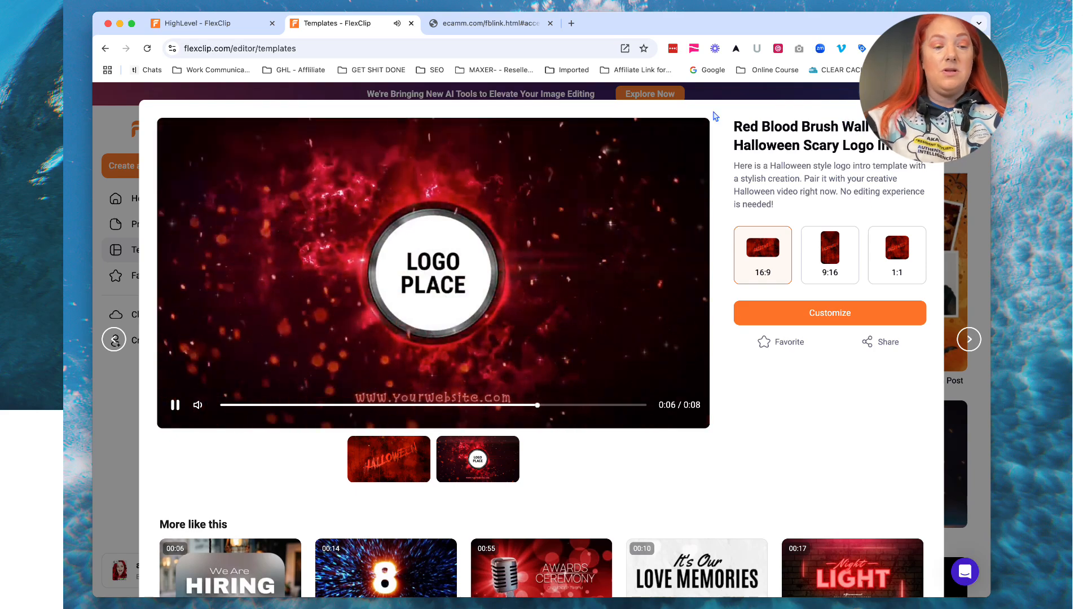
pyautogui.click(175, 405)
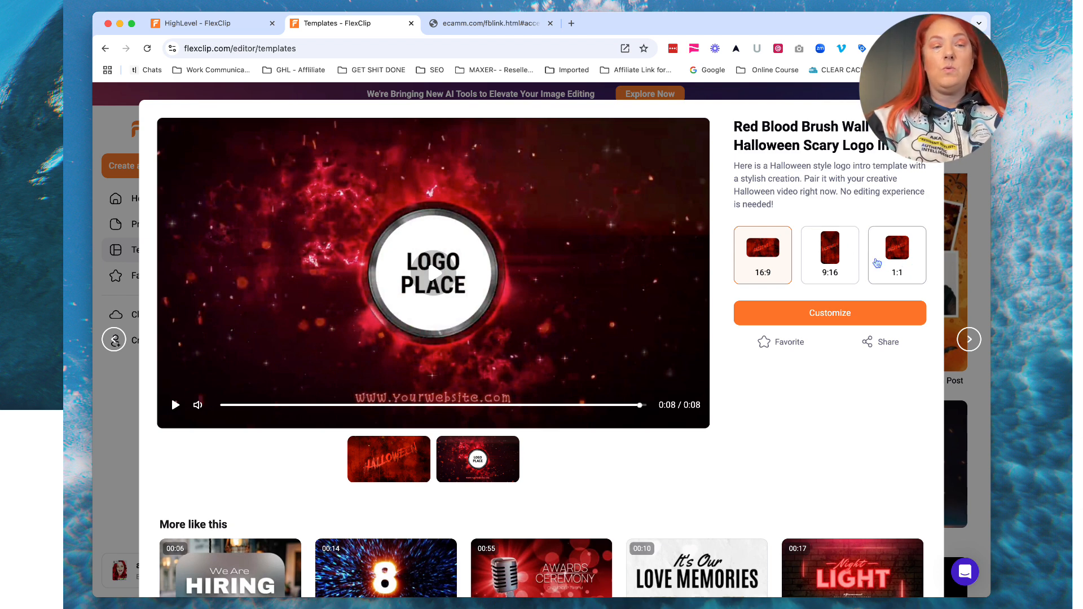
pyautogui.click(831, 250)
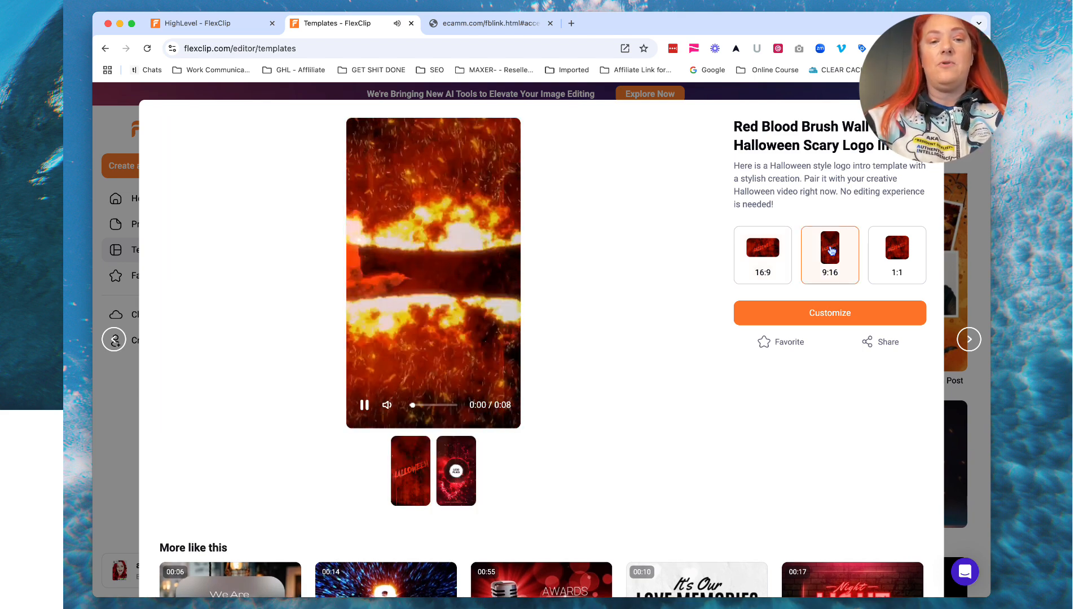
pyautogui.click(823, 316)
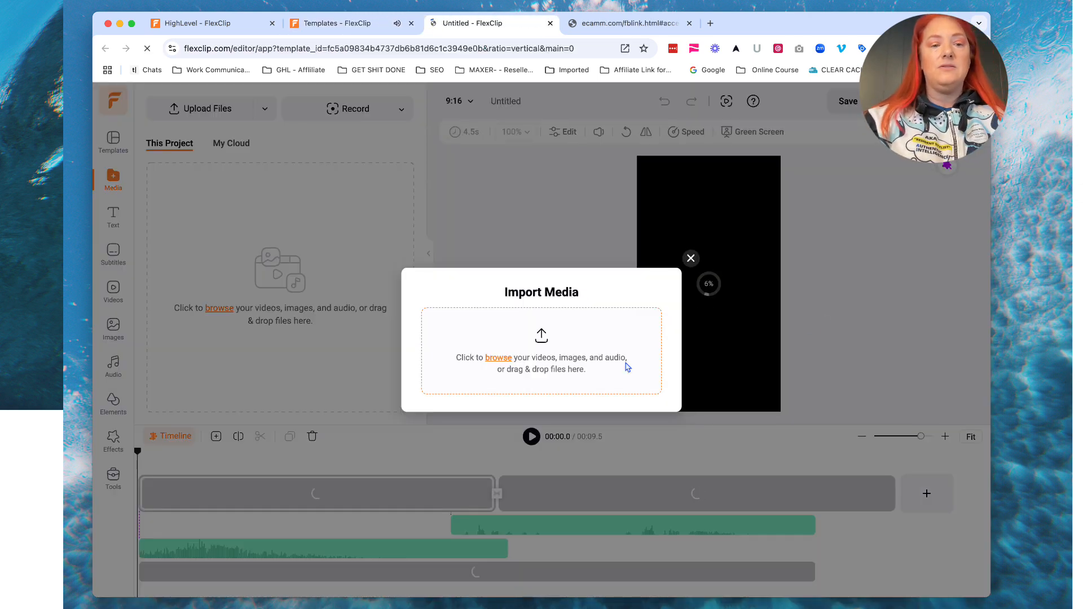
# Import "My Logo - All in One Brand.png" from the files tagged ME & LOGO into the project's media.
pyautogui.click(499, 358)
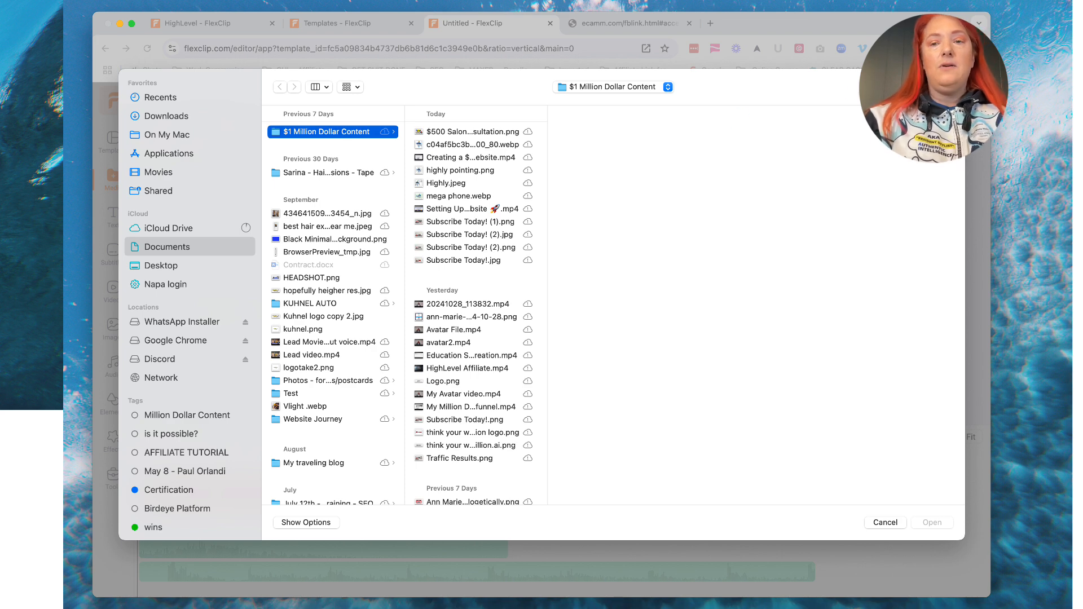
pyautogui.scroll(-5, 169, 437)
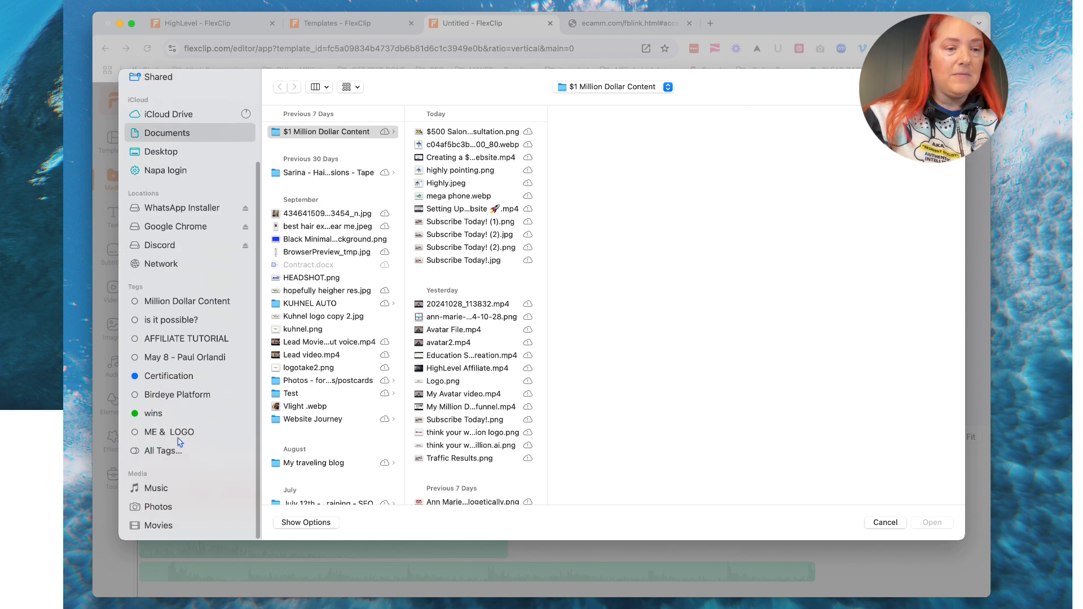
pyautogui.click(165, 434)
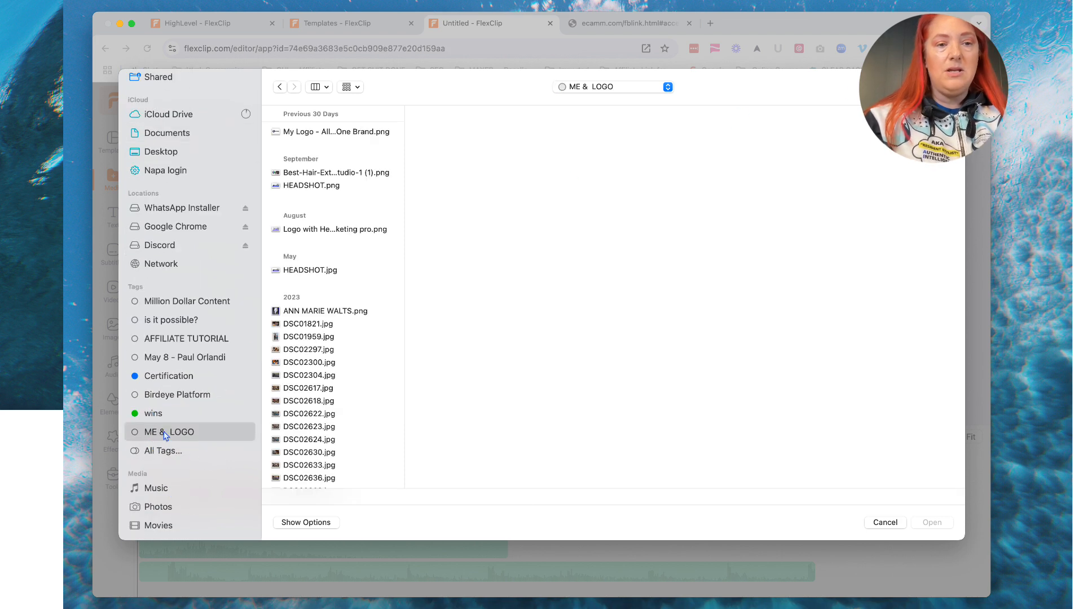
pyautogui.click(386, 135)
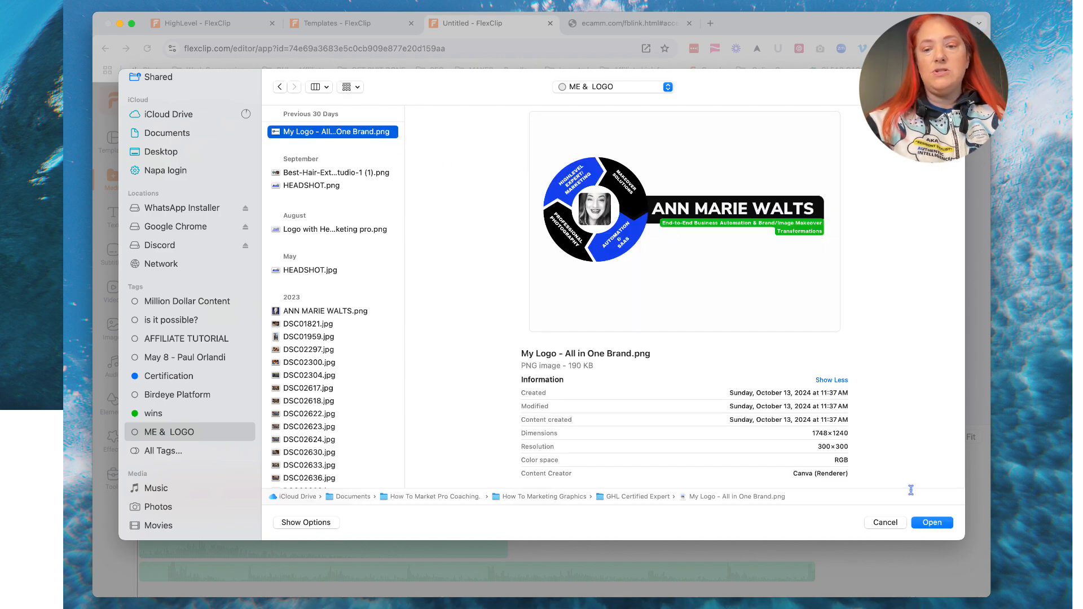
pyautogui.click(932, 523)
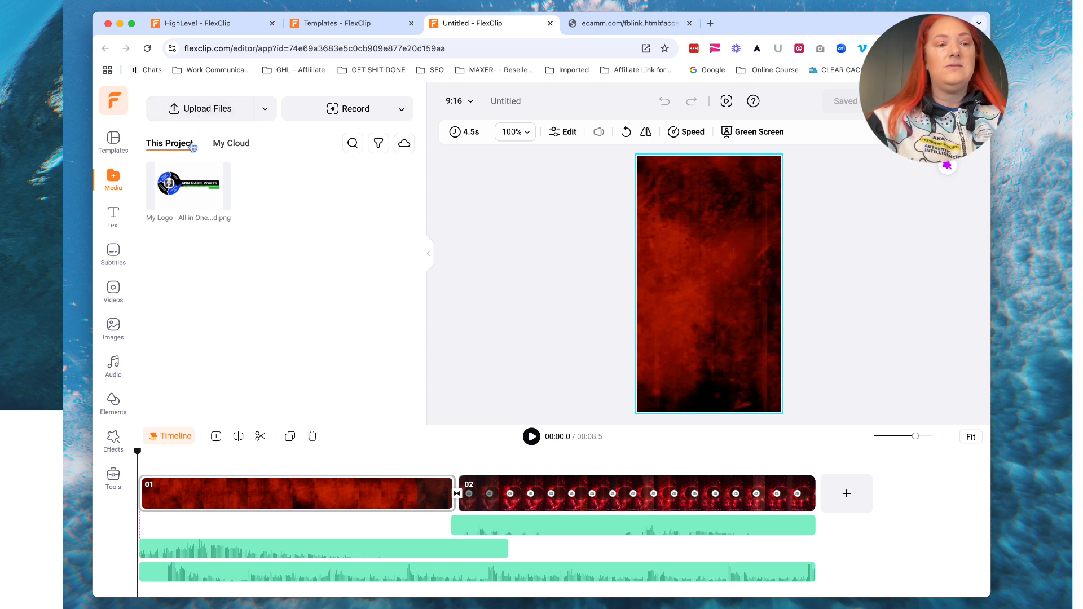
# Look through the files stored in My Cloud and the available text presets, from modern titles to badge titles.
pyautogui.click(237, 147)
pyautogui.scroll(-5, 269, 320)
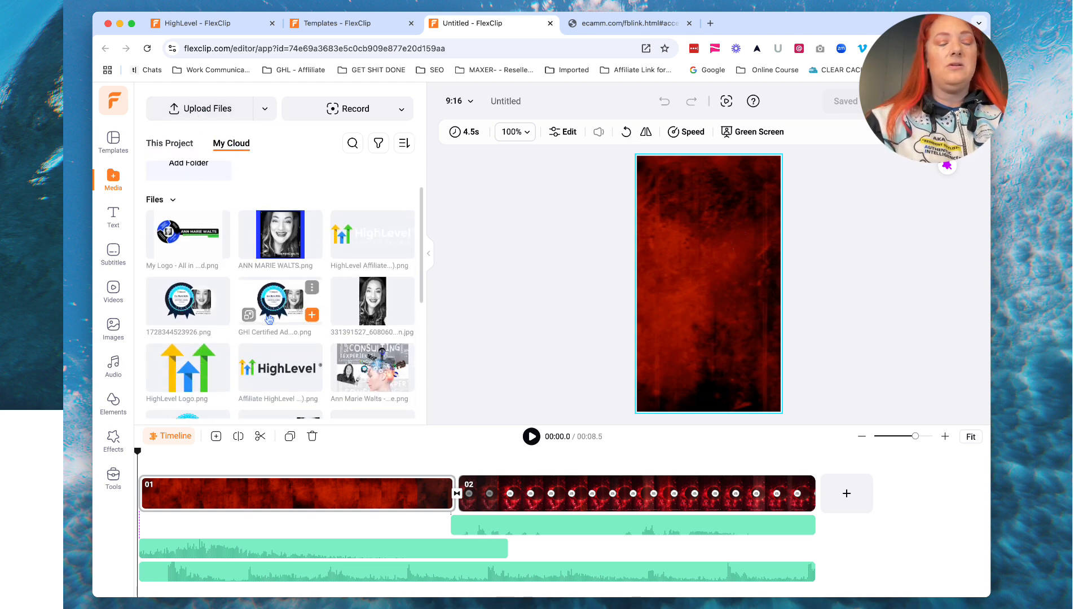
pyautogui.scroll(-3, 269, 320)
pyautogui.scroll(4, 269, 320)
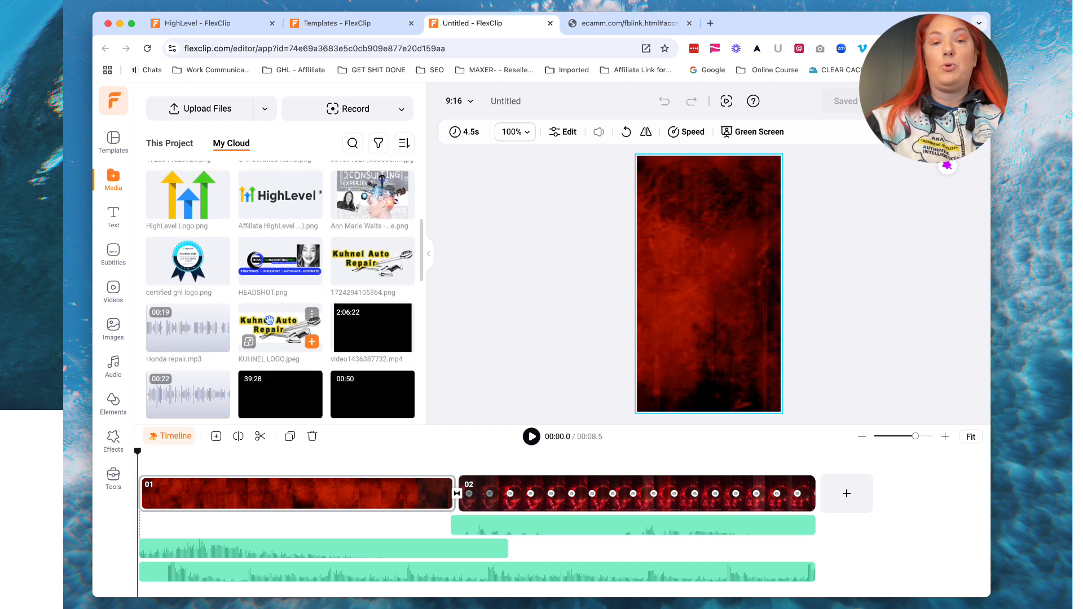
pyautogui.scroll(3, 270, 320)
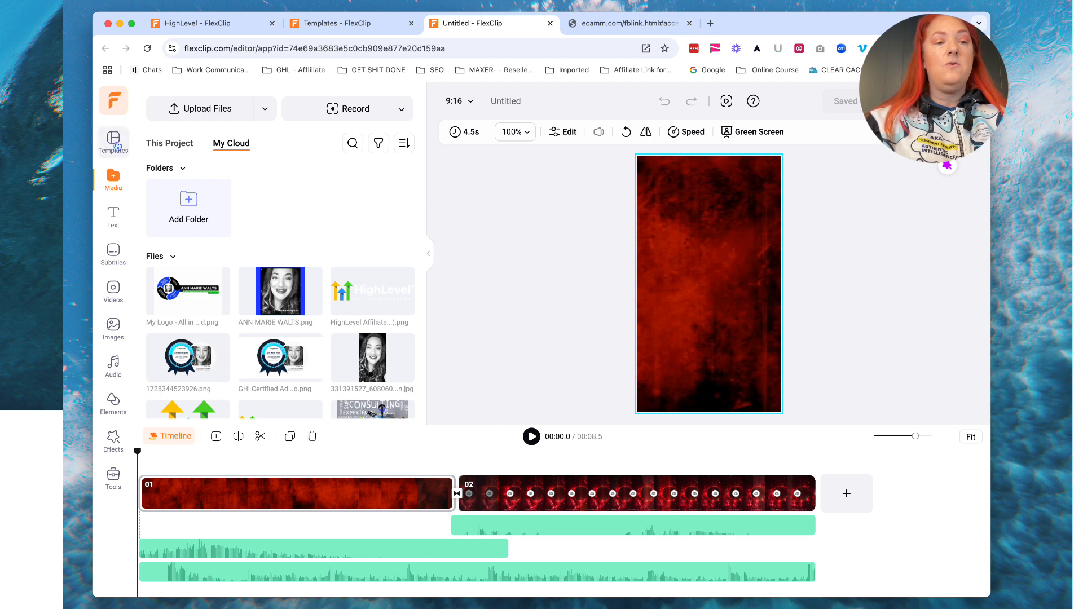
pyautogui.click(116, 220)
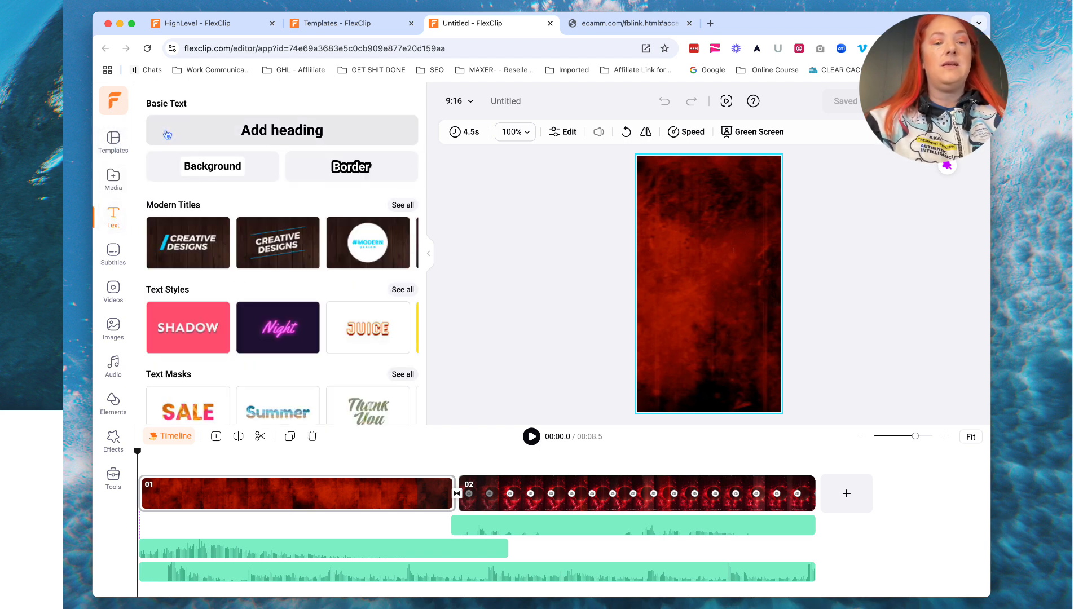
pyautogui.scroll(-5, 254, 299)
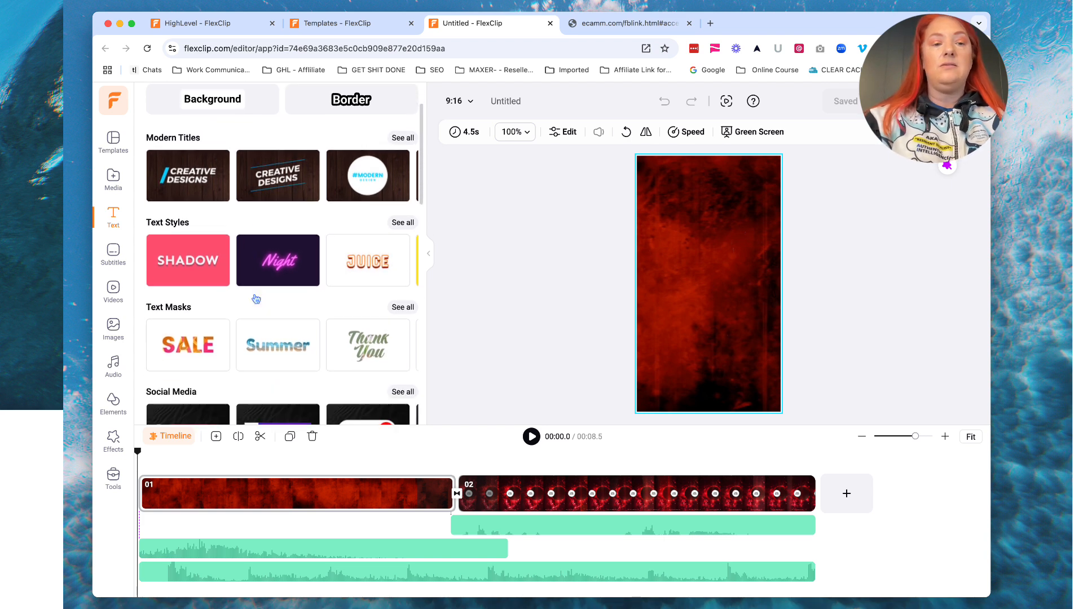
pyautogui.scroll(-5, 254, 299)
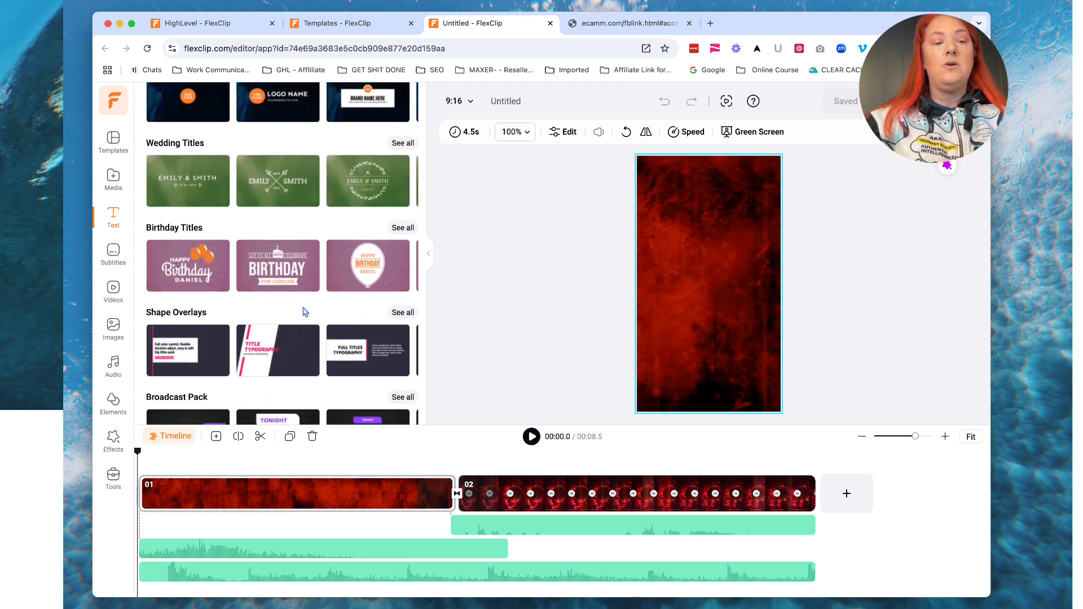
pyautogui.scroll(-3, 278, 307)
pyautogui.scroll(-1, 278, 307)
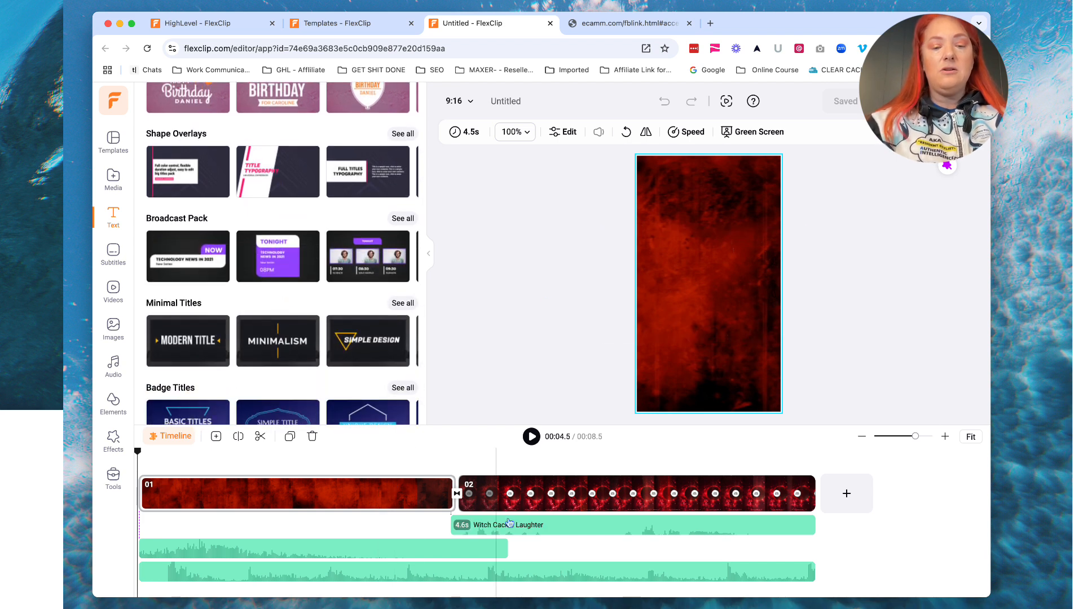
# Lengthen the first scene slightly by extending its end on the timeline.
pyautogui.moveTo(448, 494)
pyautogui.mouseDown()
pyautogui.moveTo(234, 495)
pyautogui.moveTo(460, 504)
pyautogui.mouseUp()
pyautogui.moveTo(441, 502)
pyautogui.mouseDown()
pyautogui.moveTo(422, 502)
pyautogui.moveTo(450, 502)
pyautogui.mouseUp()
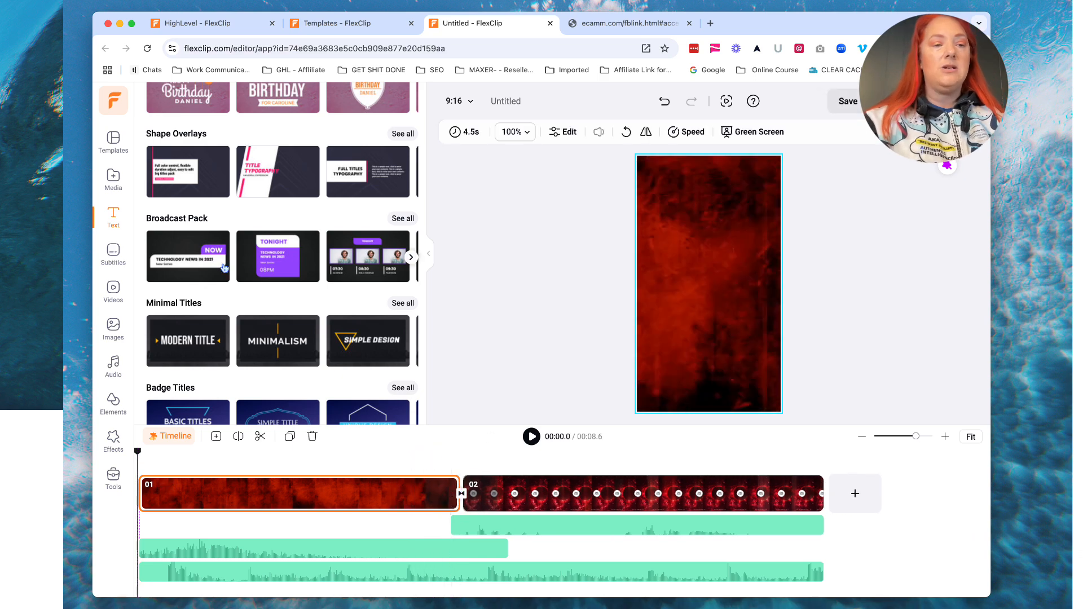
# Check the subtitle options, search the stock videos for "halloween" and look through the matching clips.
pyautogui.click(114, 253)
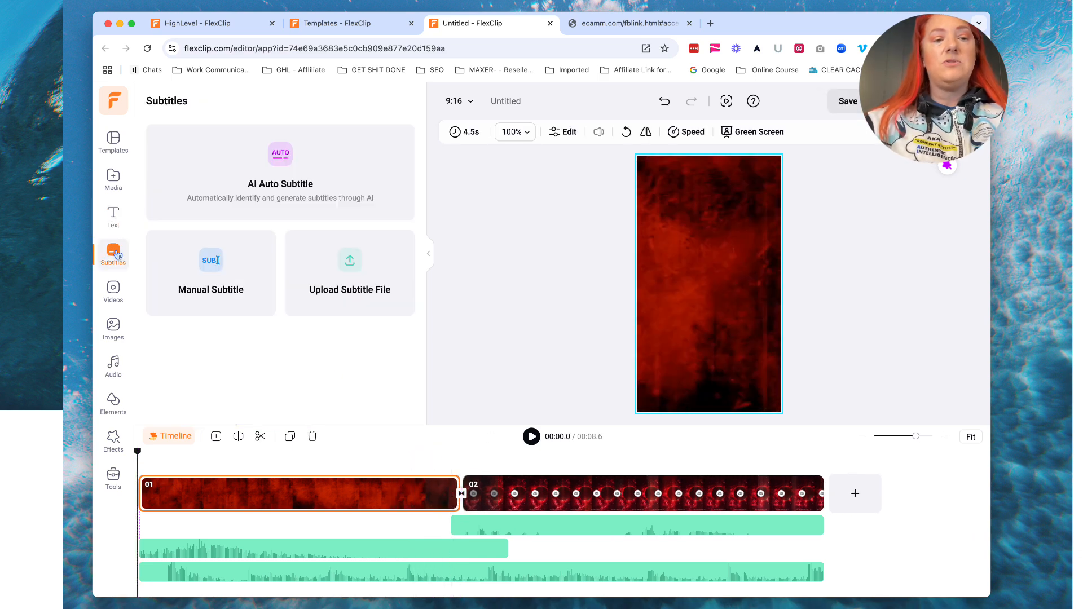
pyautogui.click(114, 290)
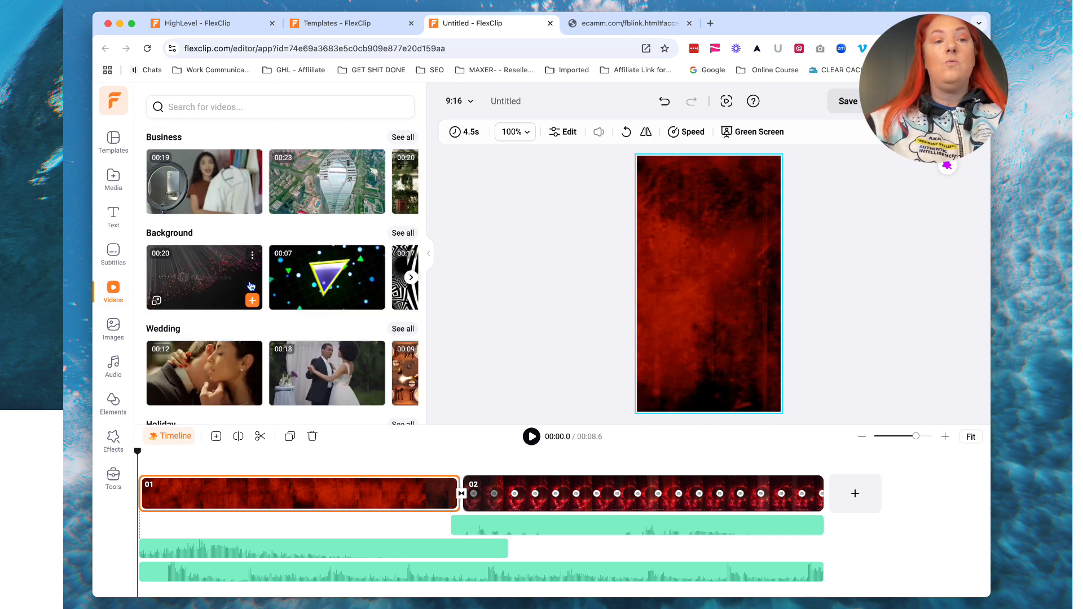
pyautogui.click(282, 108)
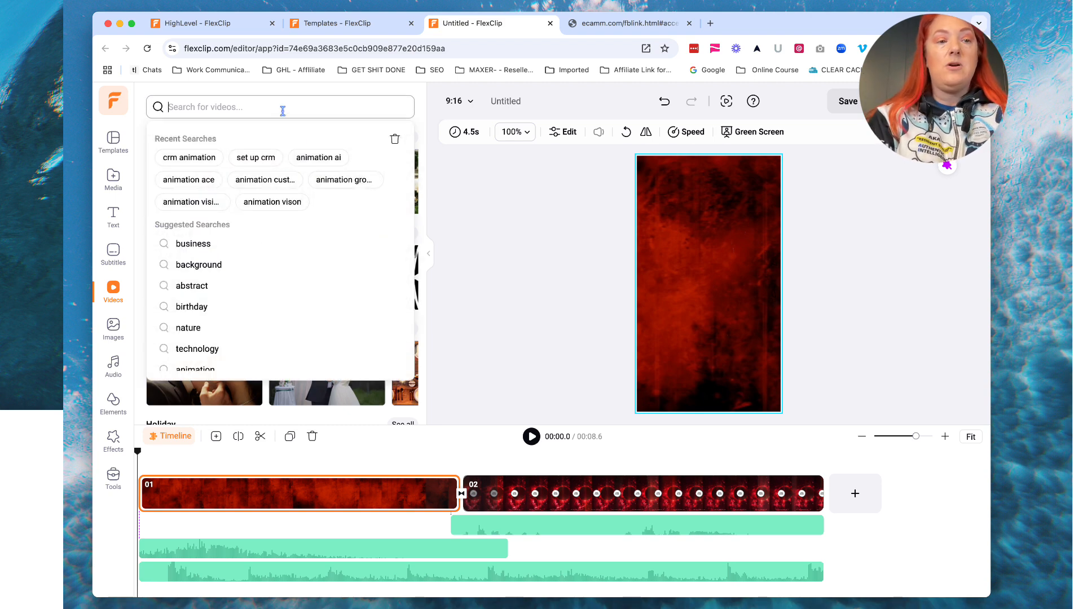
pyautogui.write('hal')
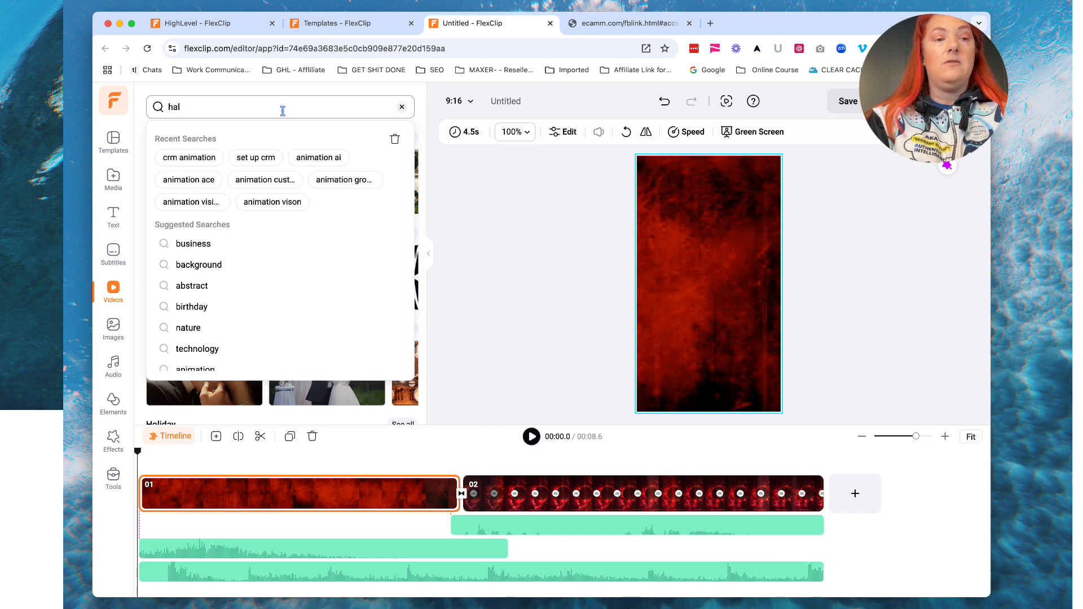
pyautogui.write('lowee')
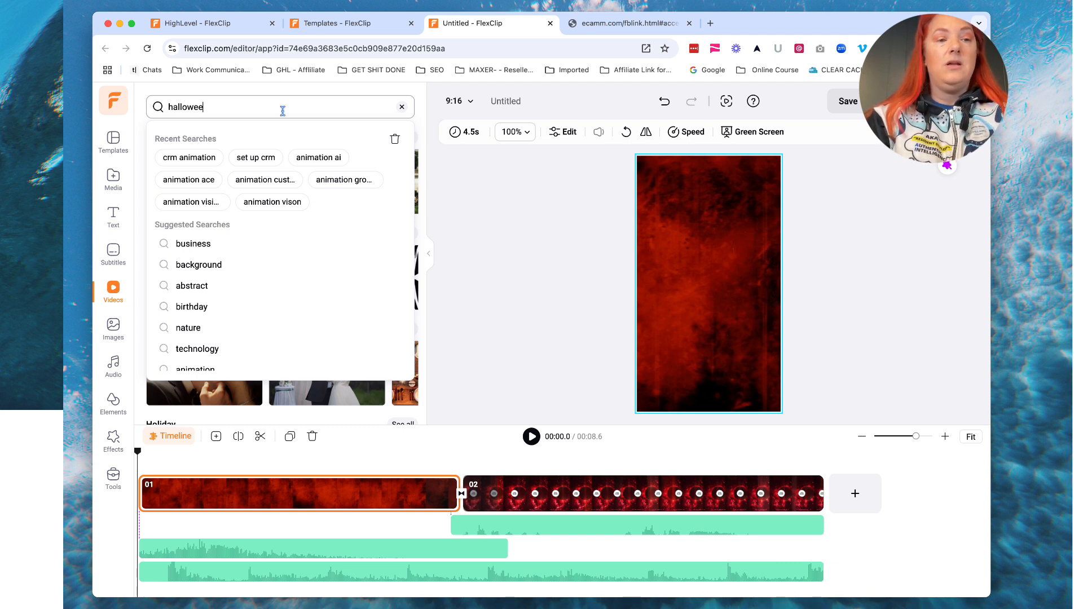
pyautogui.write('n')
pyautogui.press('Return')
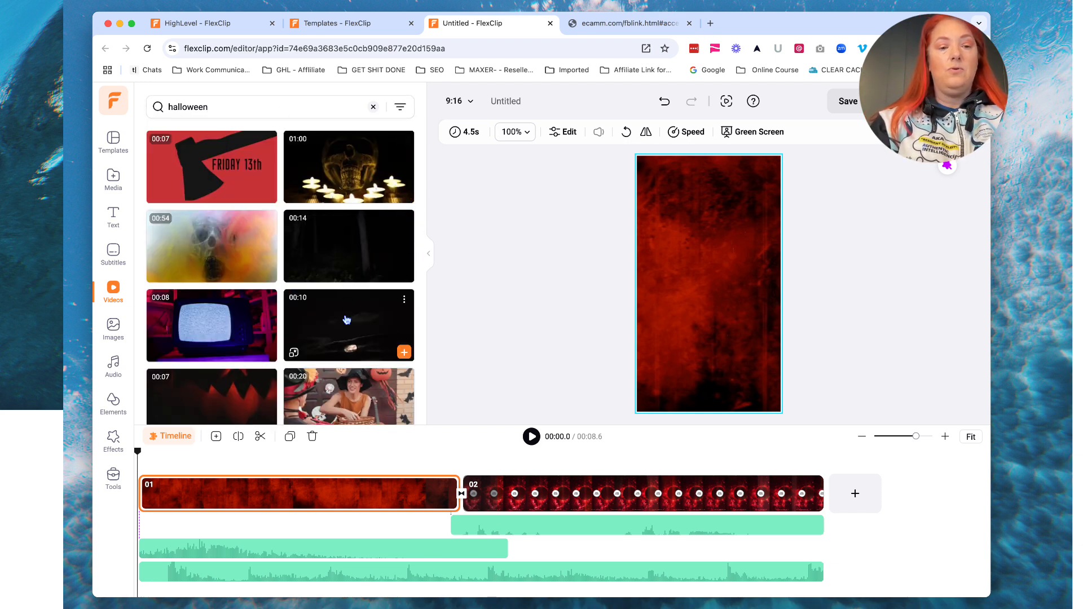
pyautogui.scroll(-10, 347, 319)
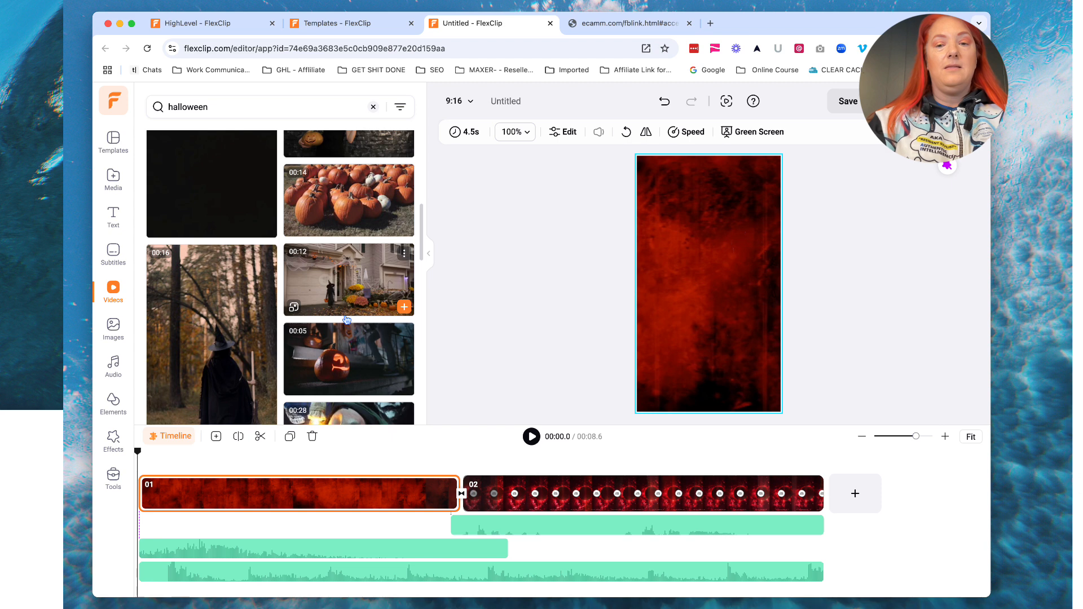
pyautogui.scroll(-5, 346, 320)
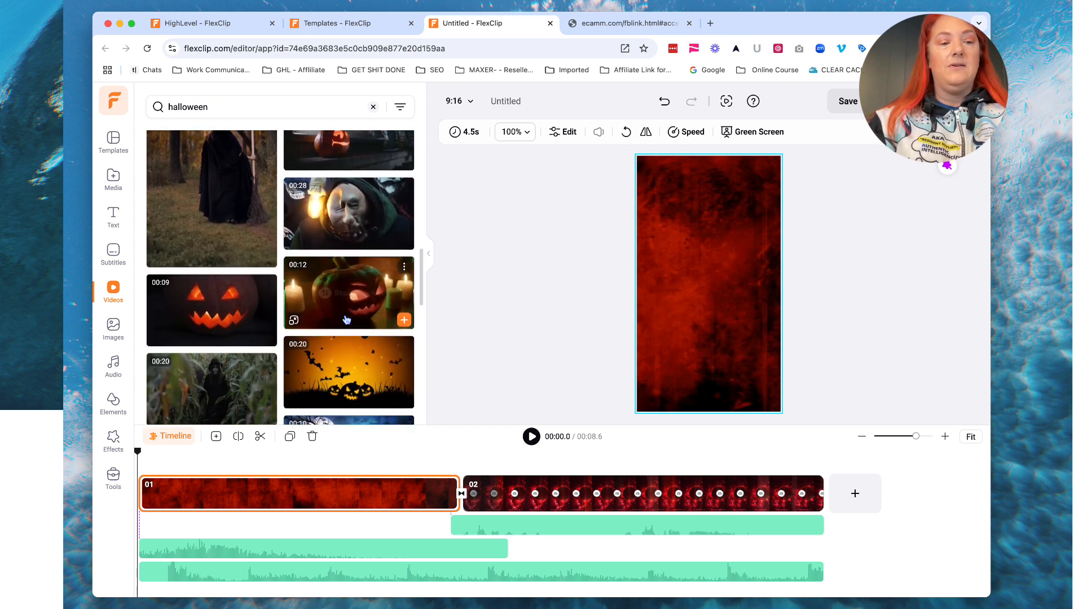
# Place the 20-second orange pumpkins-and-bats clip over the first scene and play back the video.
pyautogui.scroll(-2, 346, 320)
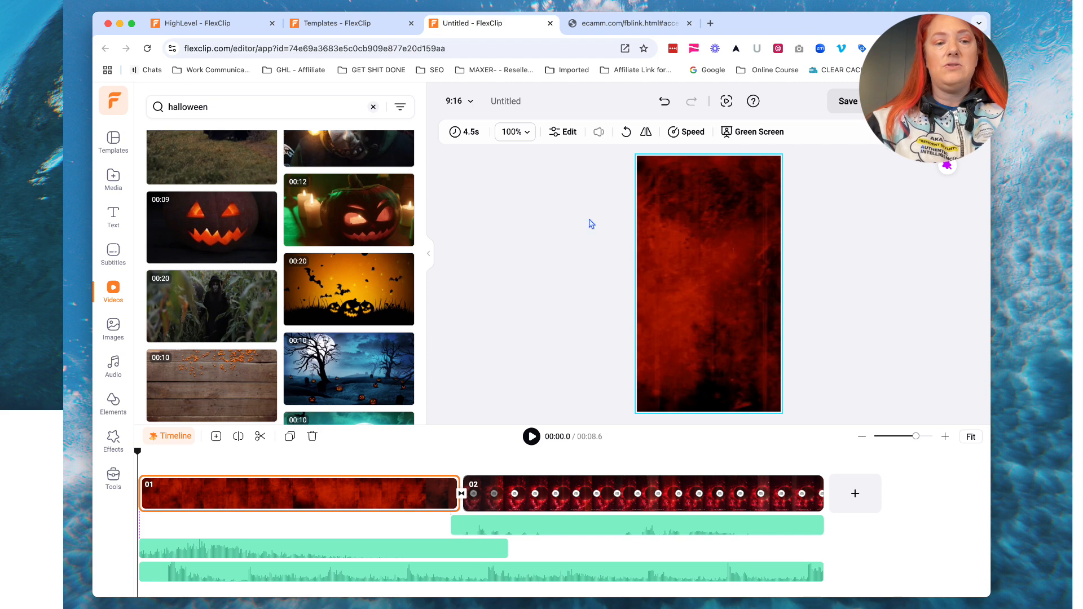
pyautogui.moveTo(350, 288); pyautogui.dragTo(690, 283)
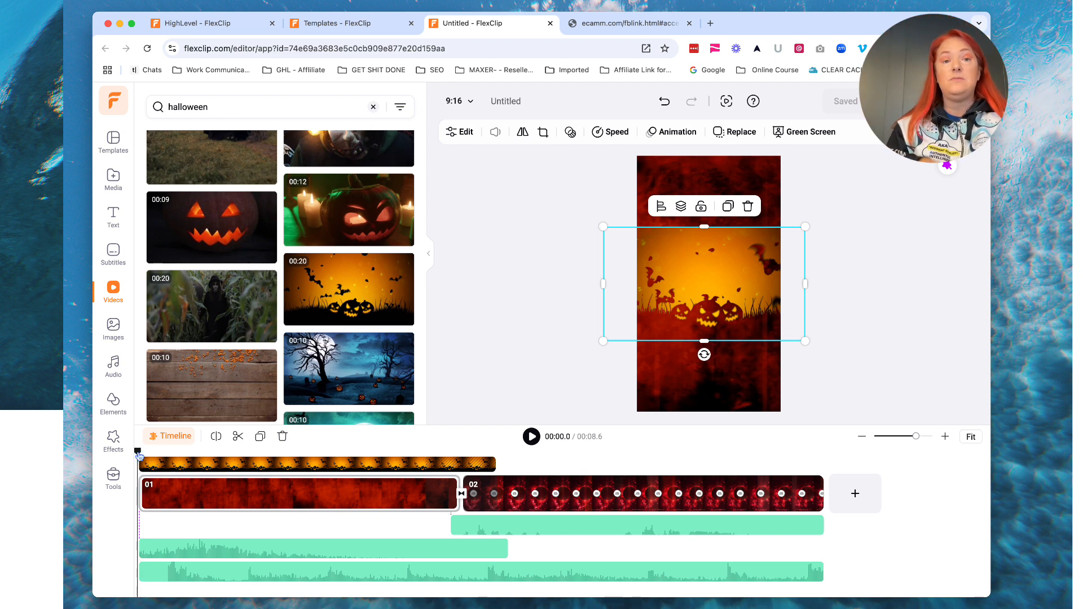
pyautogui.press('space')
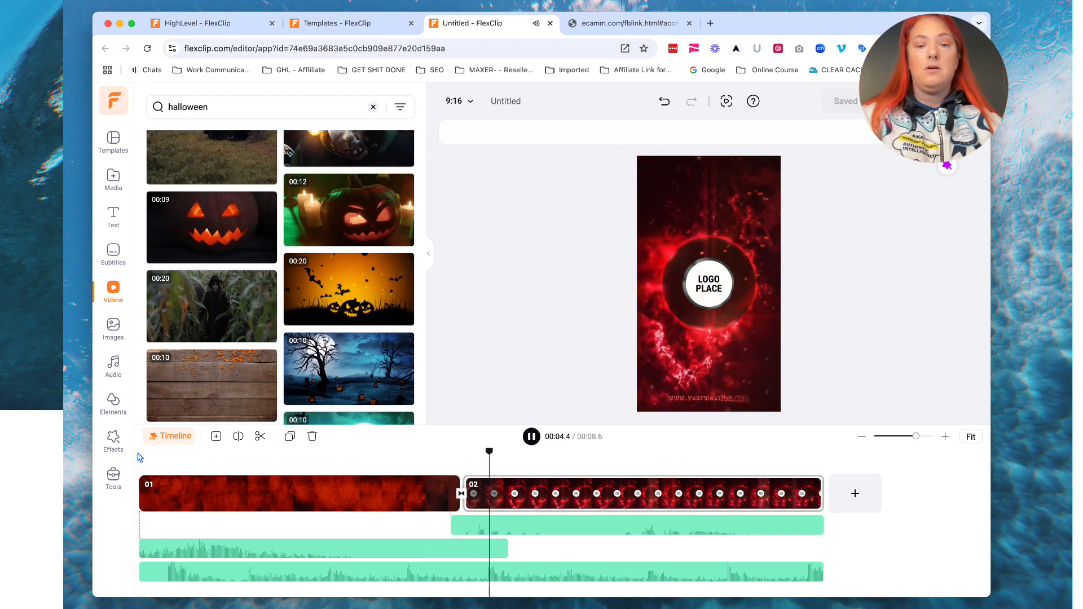
pyautogui.press('space')
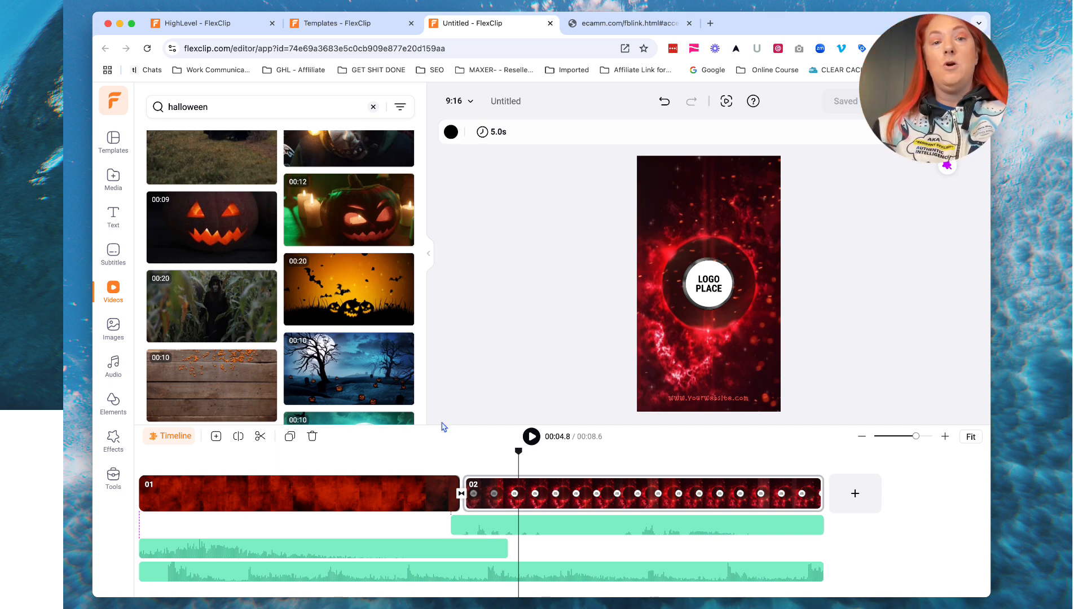
# Check the color choices for both colors of the circular logo placeholder in the second scene.
pyautogui.click(718, 292)
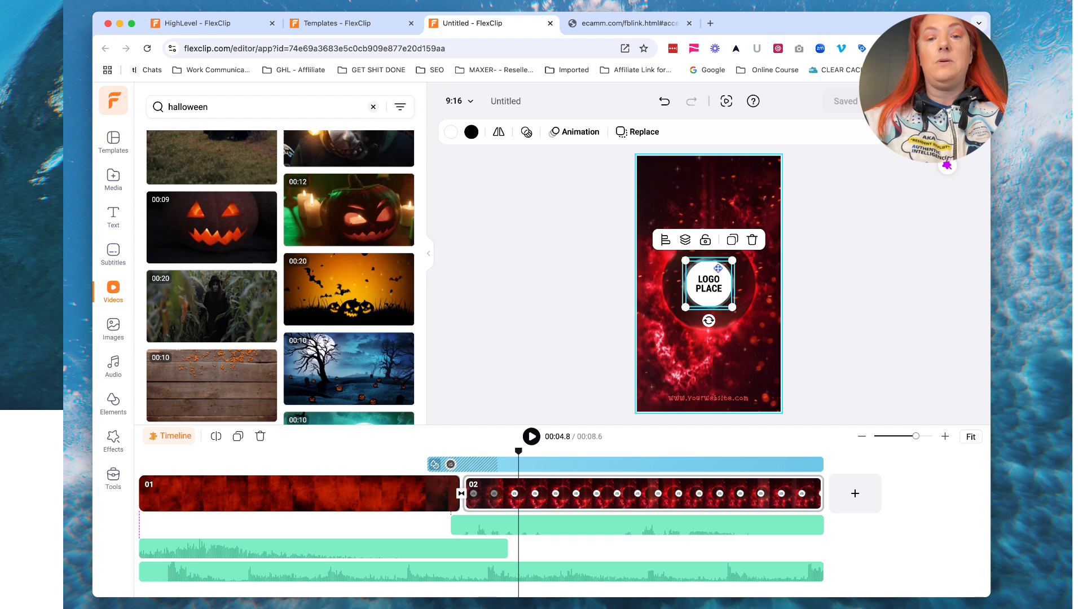
pyautogui.click(451, 132)
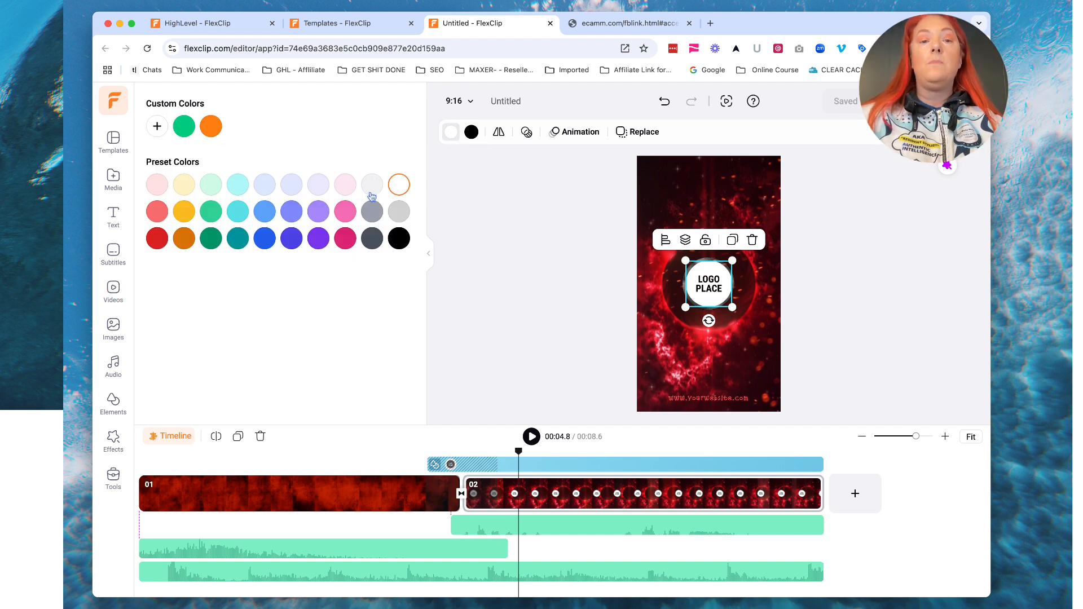
pyautogui.click(472, 135)
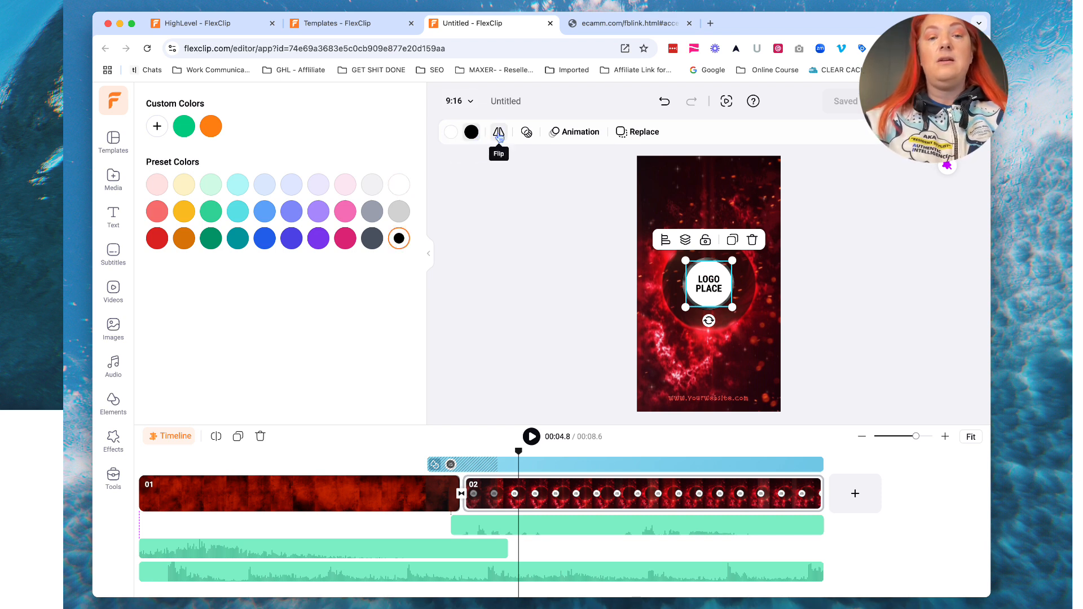
# Try flipping the logo placeholder horizontally several times and adjust its opacity, leaving it at 100%.
pyautogui.click(499, 135)
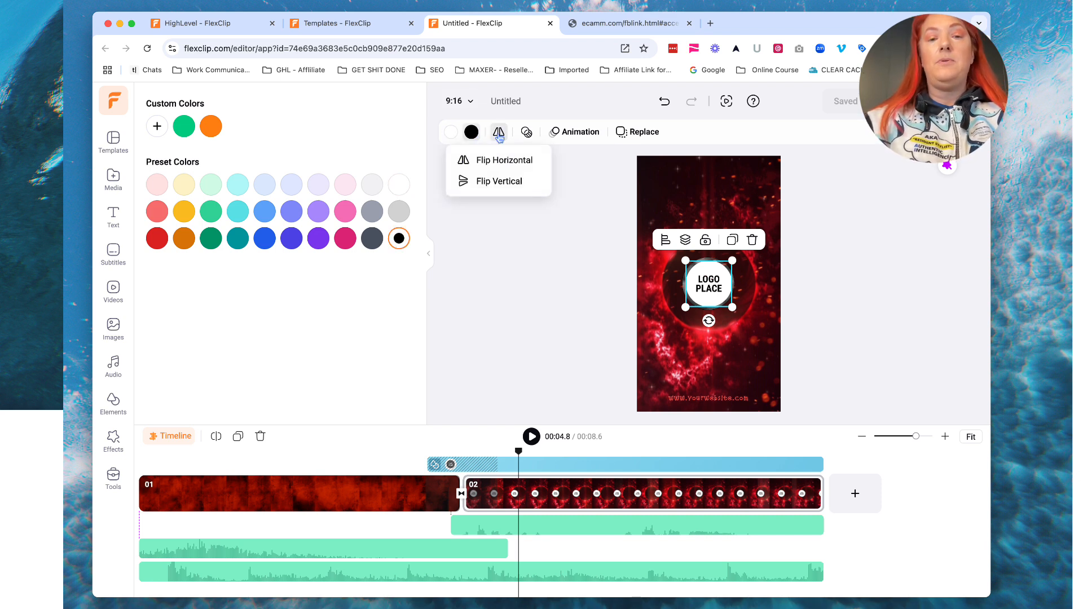
pyautogui.click(487, 164)
pyautogui.click(488, 164)
pyautogui.click(487, 164)
pyautogui.click(487, 164)
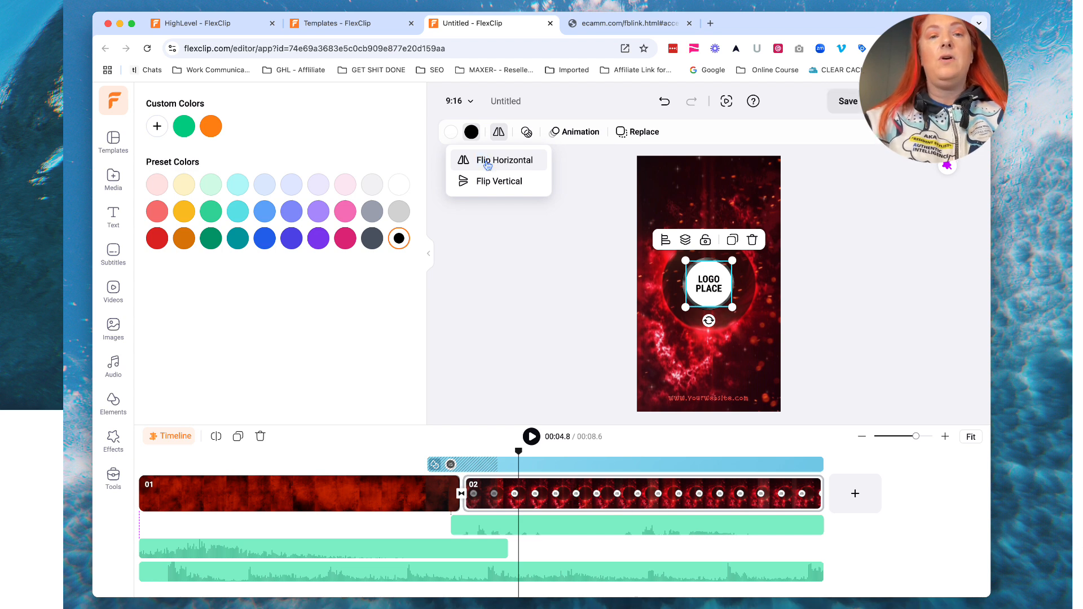
pyautogui.click(526, 135)
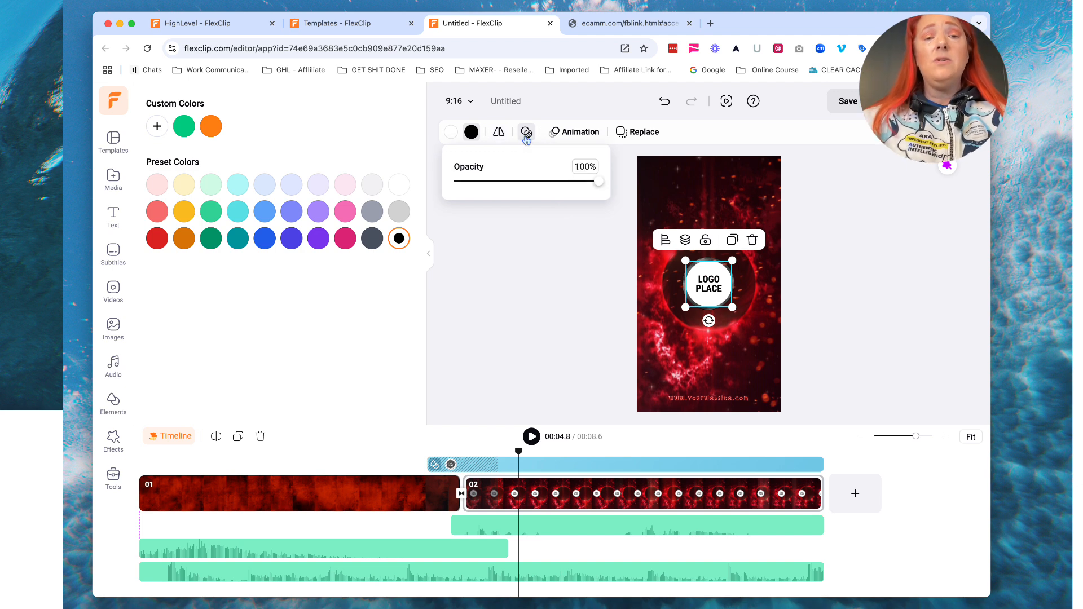
pyautogui.moveTo(590, 180)
pyautogui.mouseDown()
pyautogui.moveTo(463, 183)
pyautogui.moveTo(600, 185)
pyautogui.mouseUp()
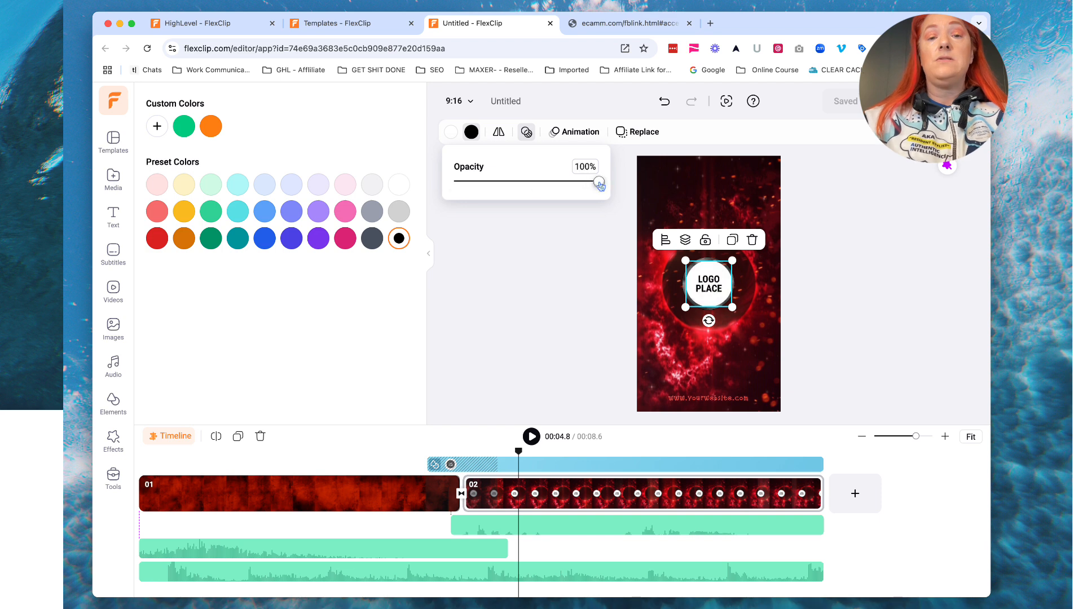
# Try the Enter & Out animation preset on the logo placeholder and apply the downward Wipe preset instead.
pyautogui.click(574, 138)
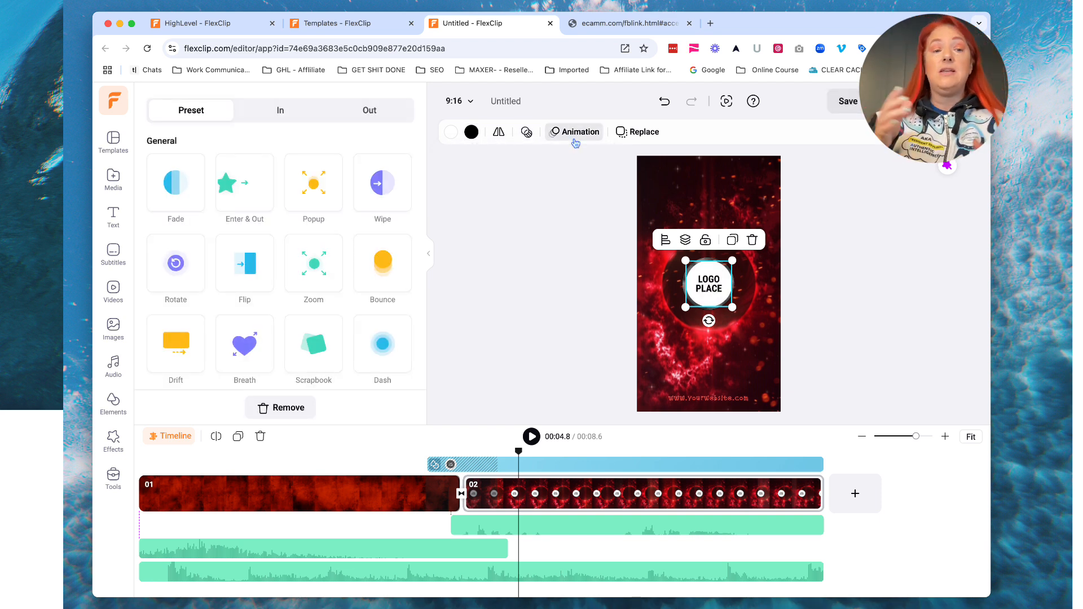
pyautogui.click(241, 183)
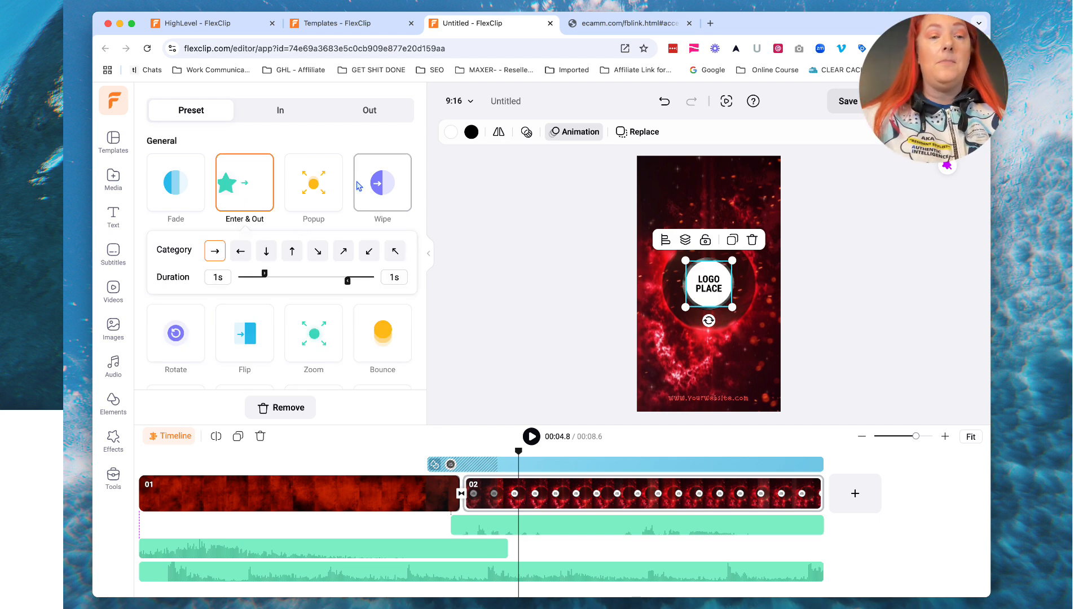
pyautogui.click(382, 183)
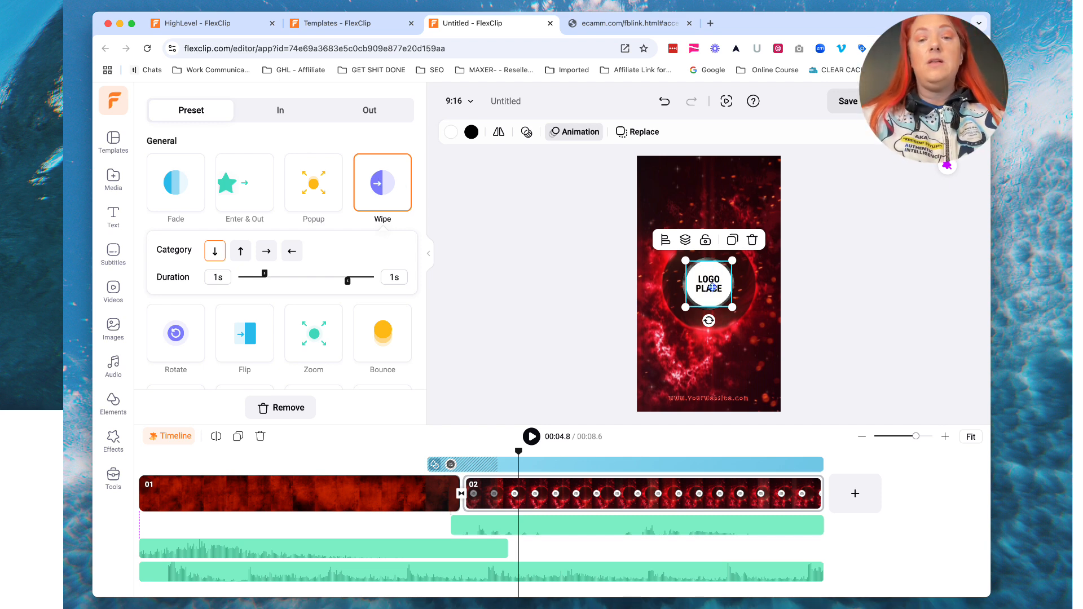
# Replace the logo placeholder with the blue-edged black-and-white portrait from My Cloud and play back the video.
pyautogui.click(642, 133)
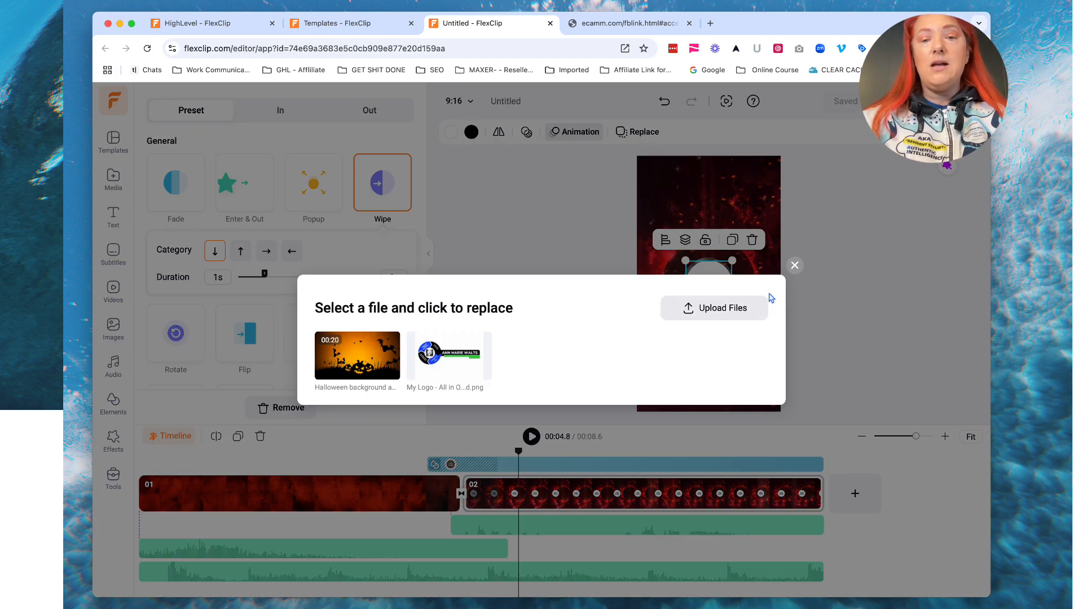
pyautogui.click(795, 265)
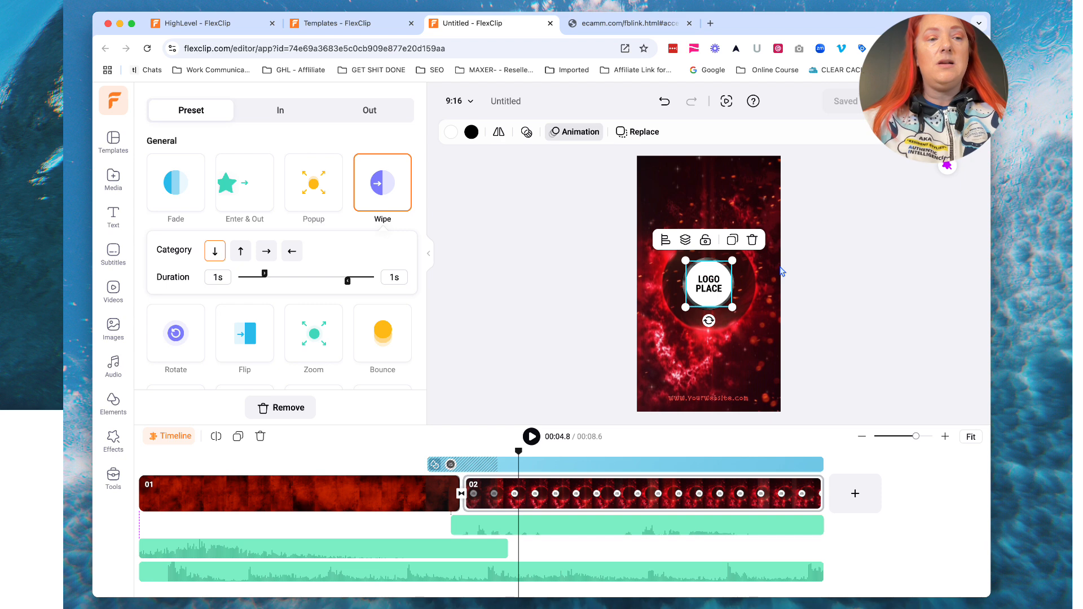
pyautogui.click(122, 192)
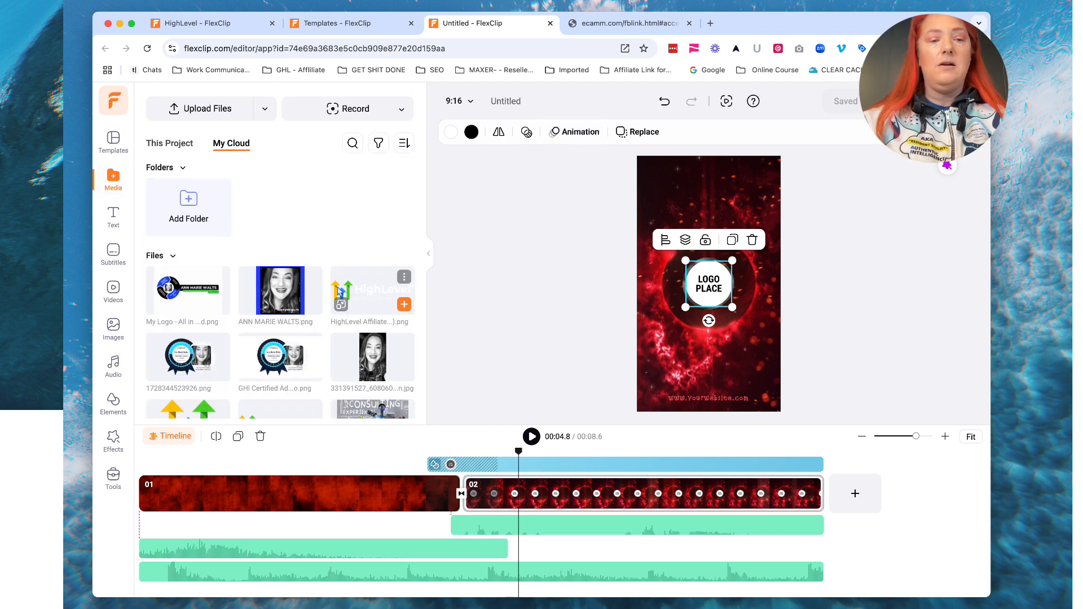
pyautogui.scroll(-10, 377, 248)
pyautogui.scroll(-10, 337, 286)
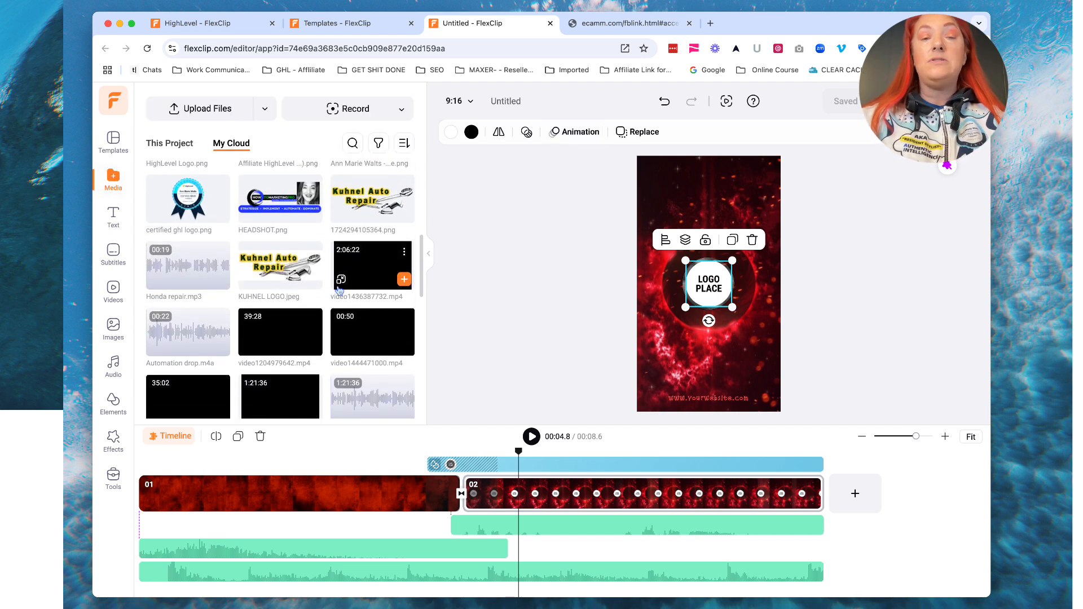
pyautogui.scroll(10, 337, 286)
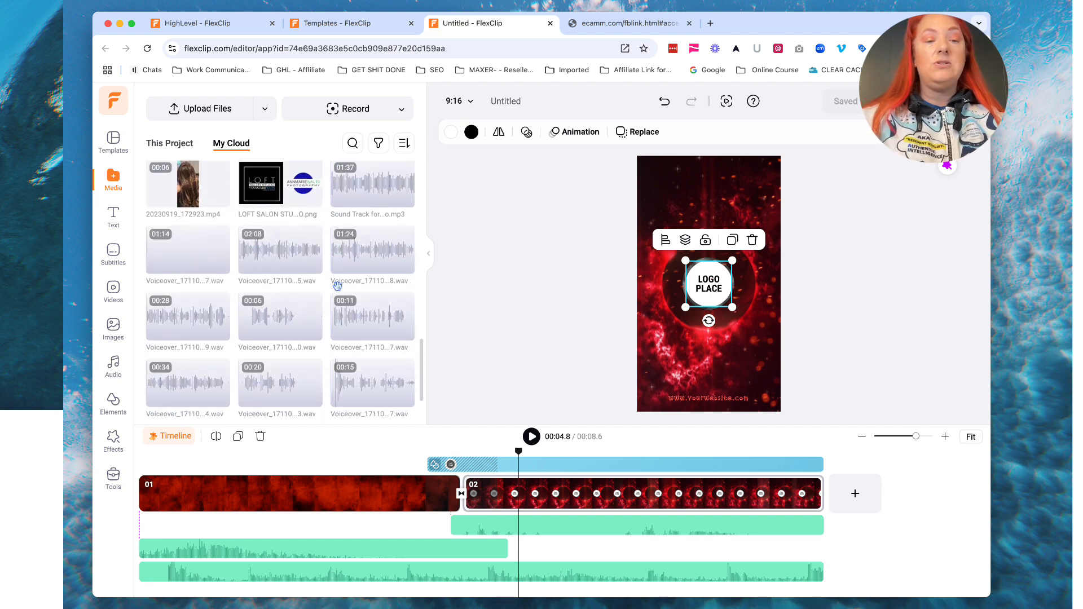
pyautogui.scroll(5, 338, 286)
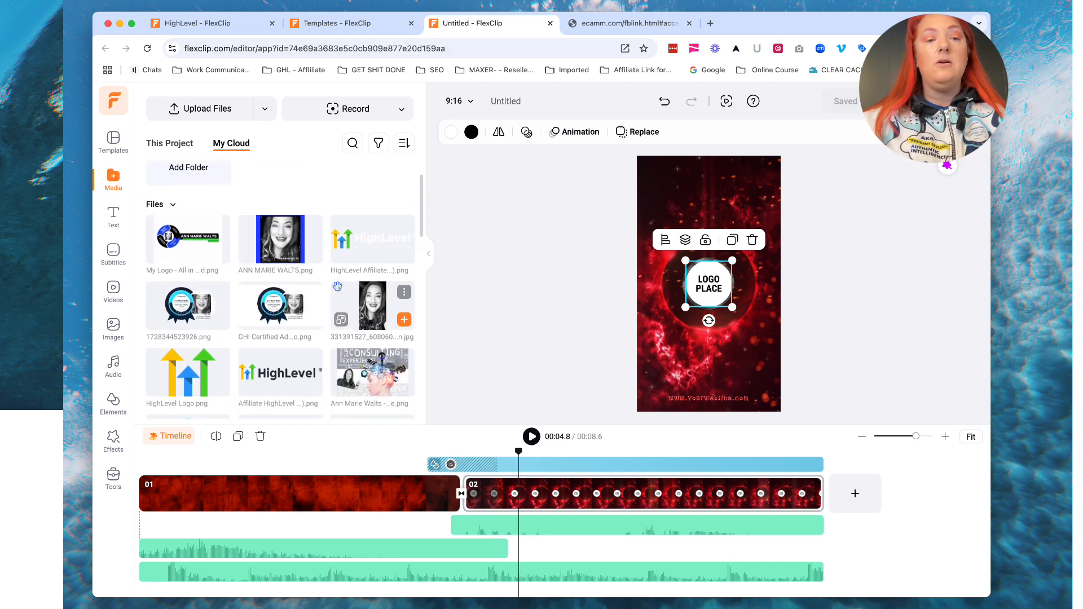
pyautogui.moveTo(281, 257); pyautogui.dragTo(666, 273)
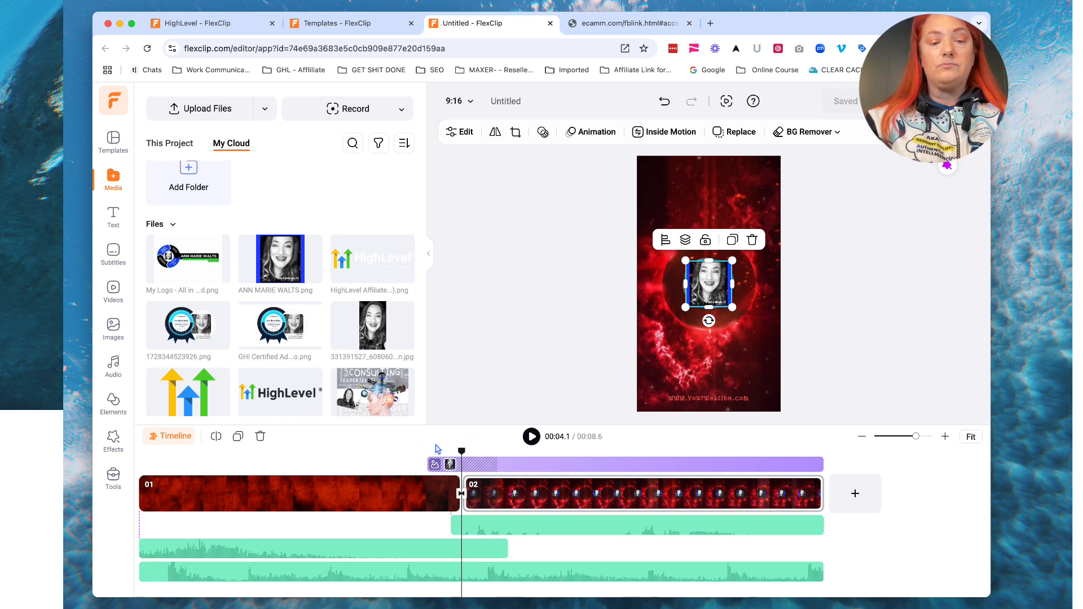
pyautogui.press('space')
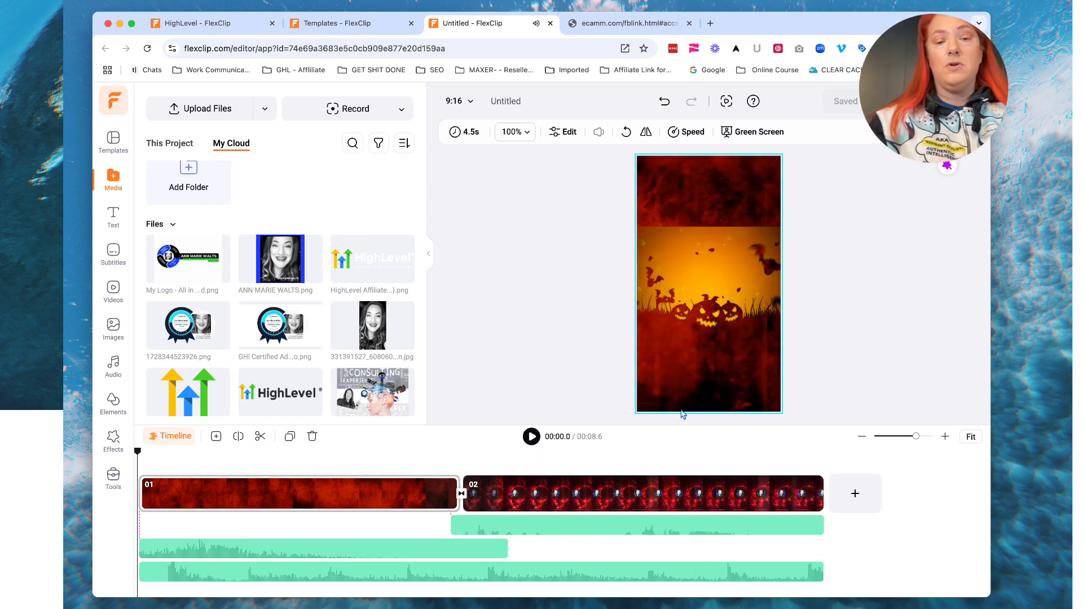
pyautogui.click(539, 496)
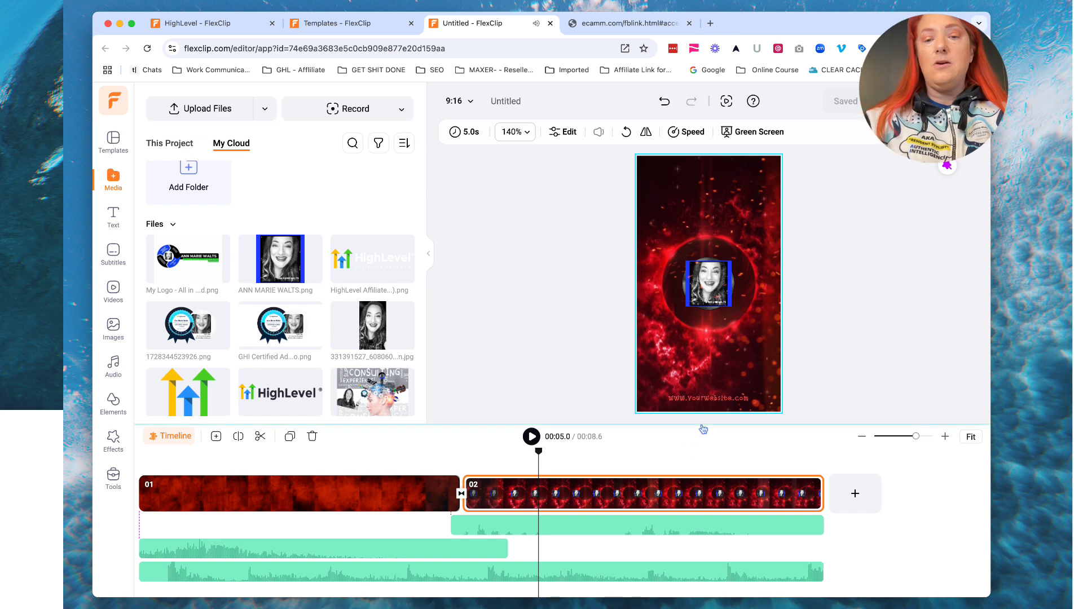
pyautogui.click(711, 399)
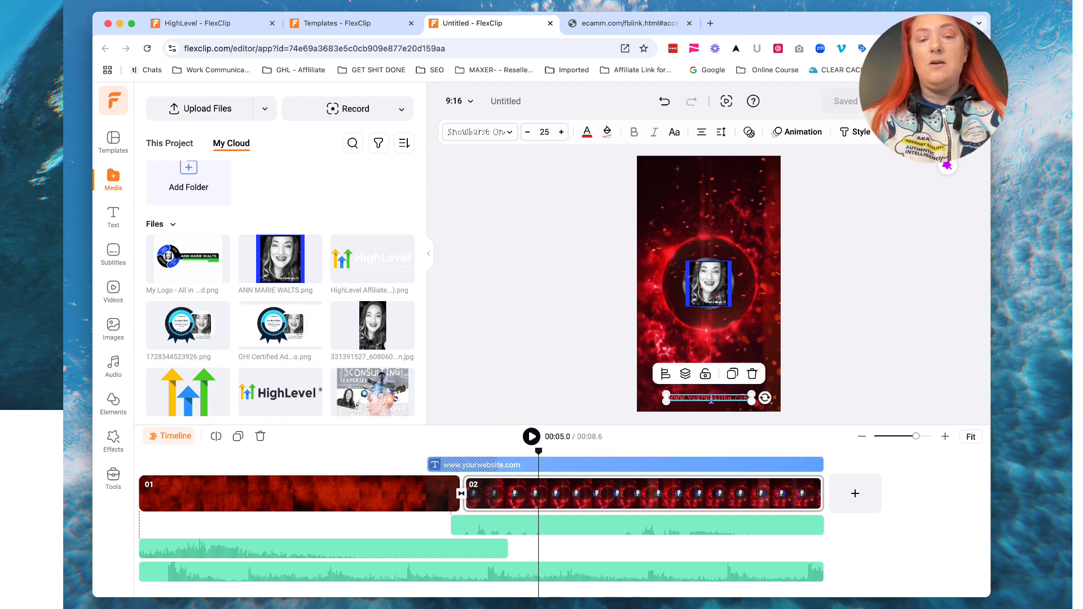
pyautogui.press('Delete')
pyautogui.click(550, 494)
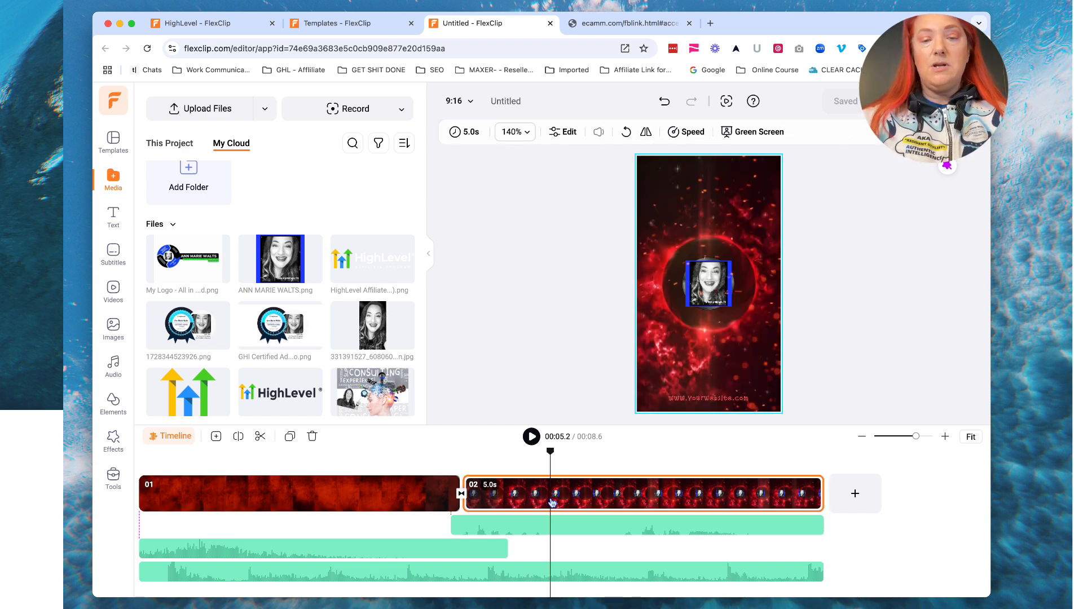
pyautogui.click(690, 398)
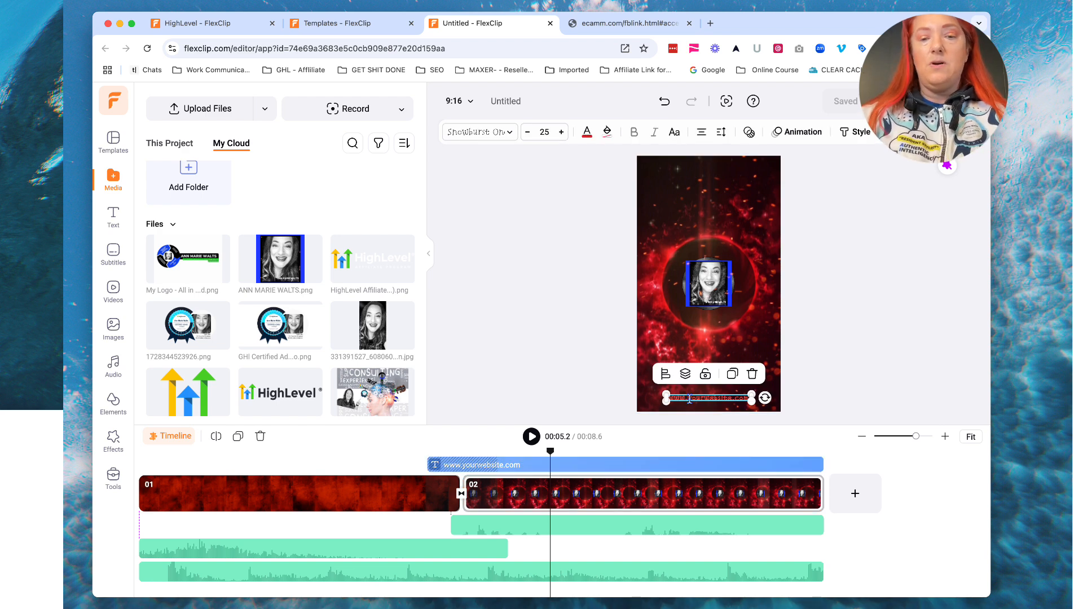
pyautogui.click(587, 134)
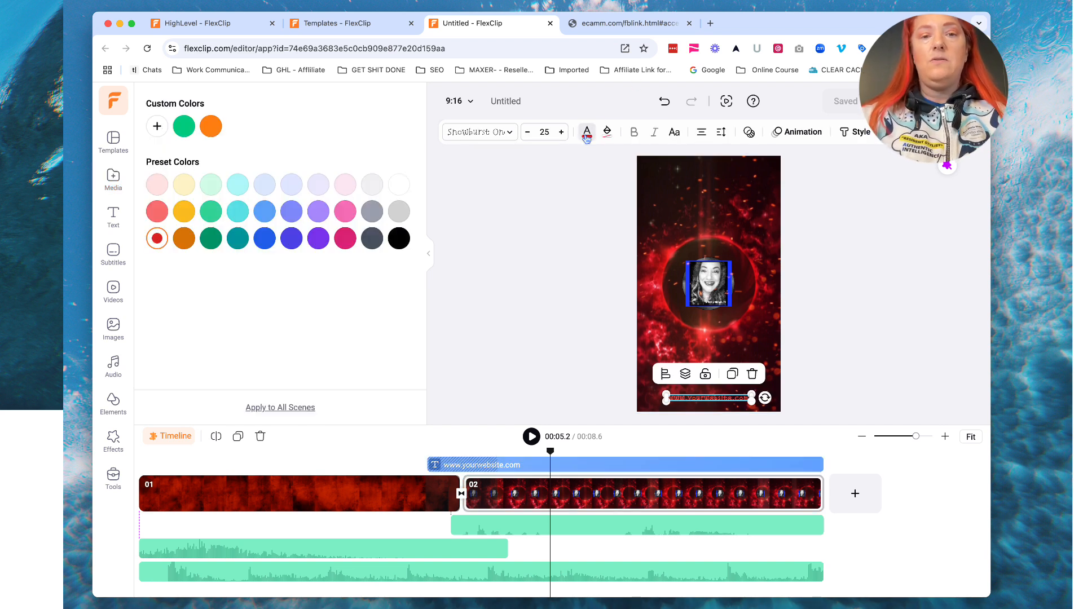
pyautogui.click(400, 187)
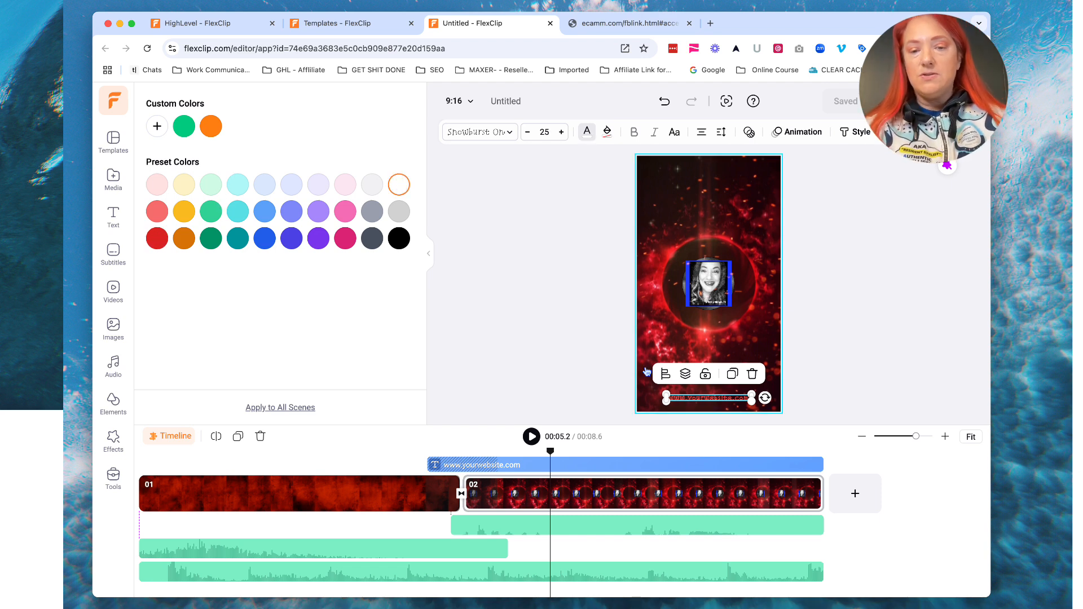
pyautogui.doubleClick(689, 400)
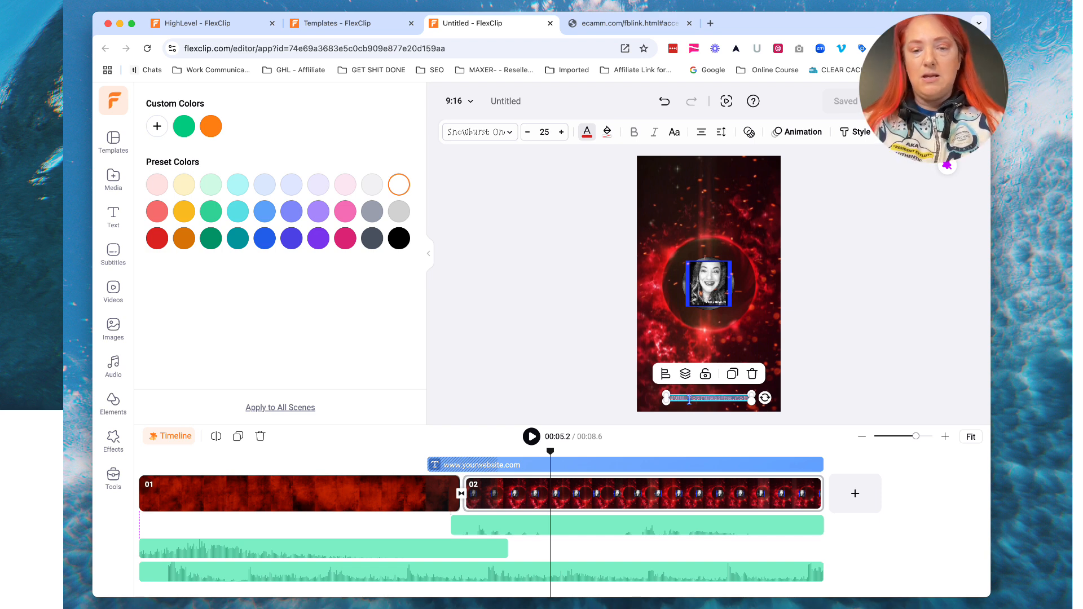
pyautogui.click(587, 135)
pyautogui.click(587, 135)
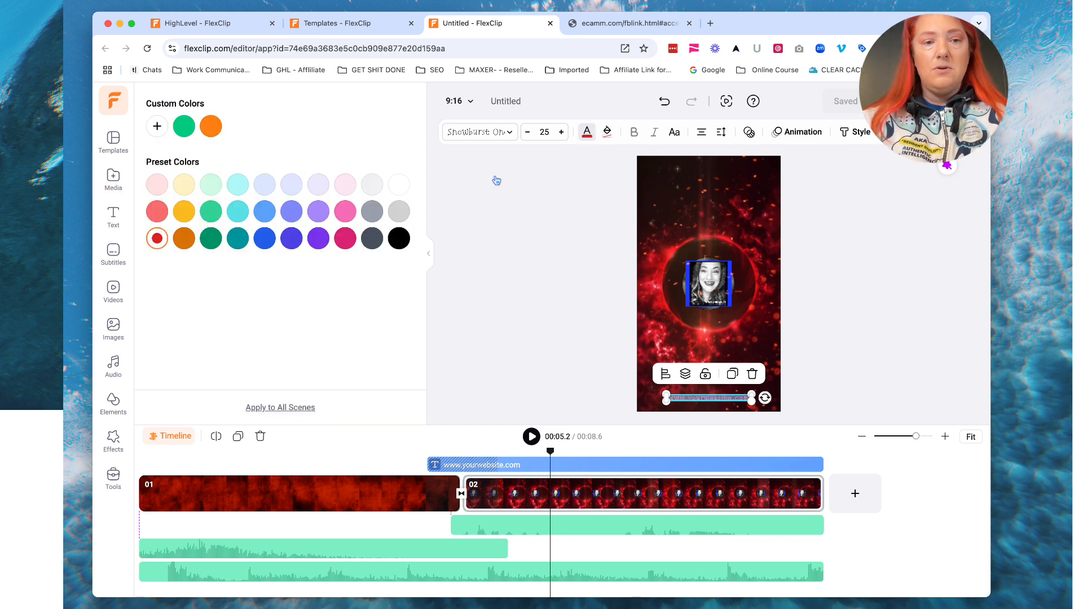
pyautogui.click(398, 188)
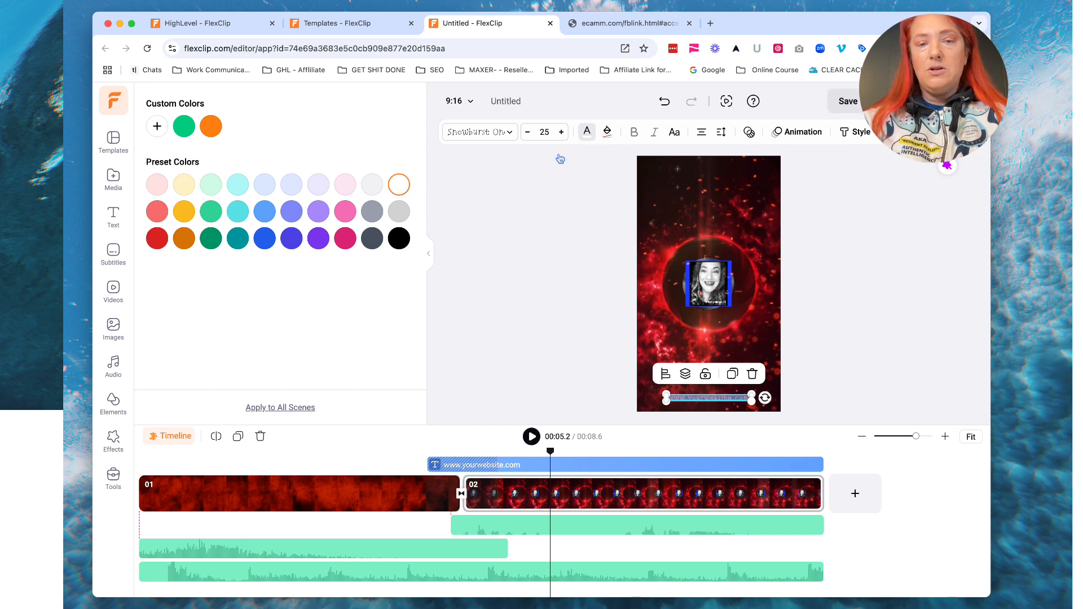
pyautogui.click(607, 134)
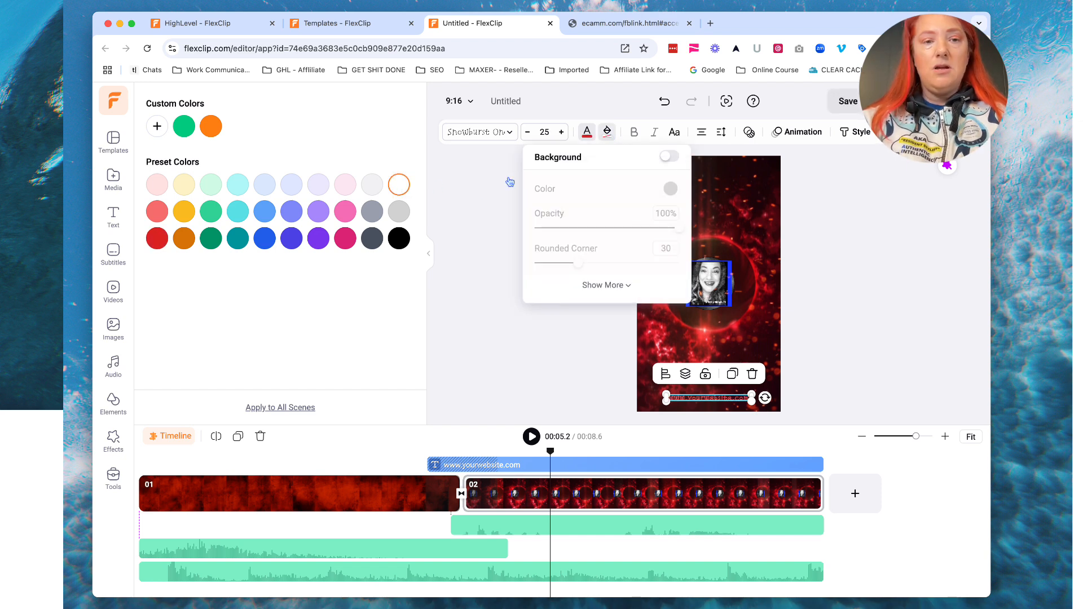
pyautogui.click(399, 192)
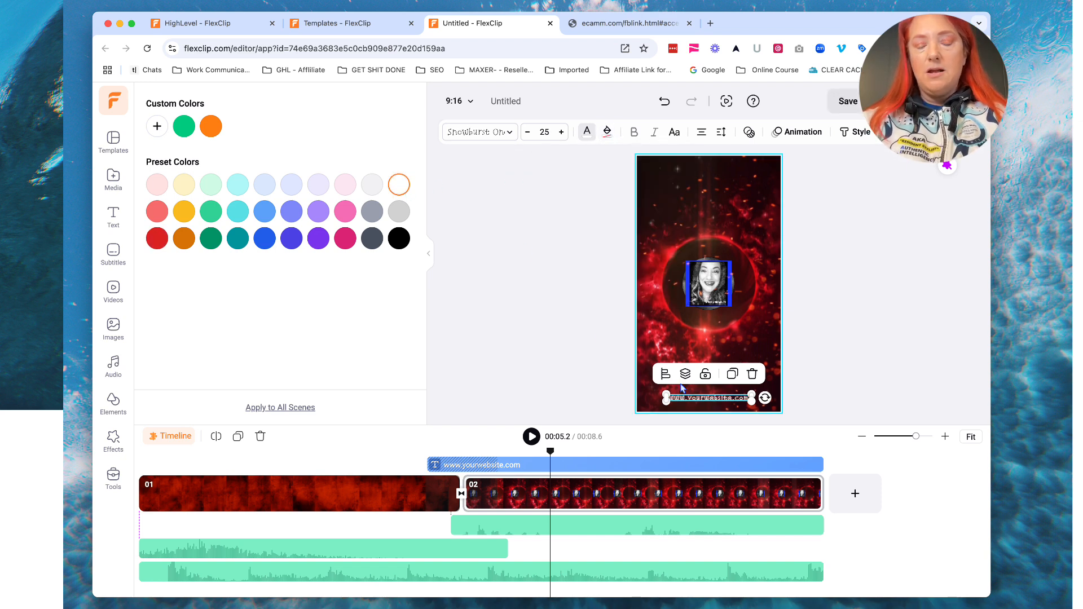
pyautogui.click(562, 134)
pyautogui.click(562, 133)
pyautogui.click(562, 134)
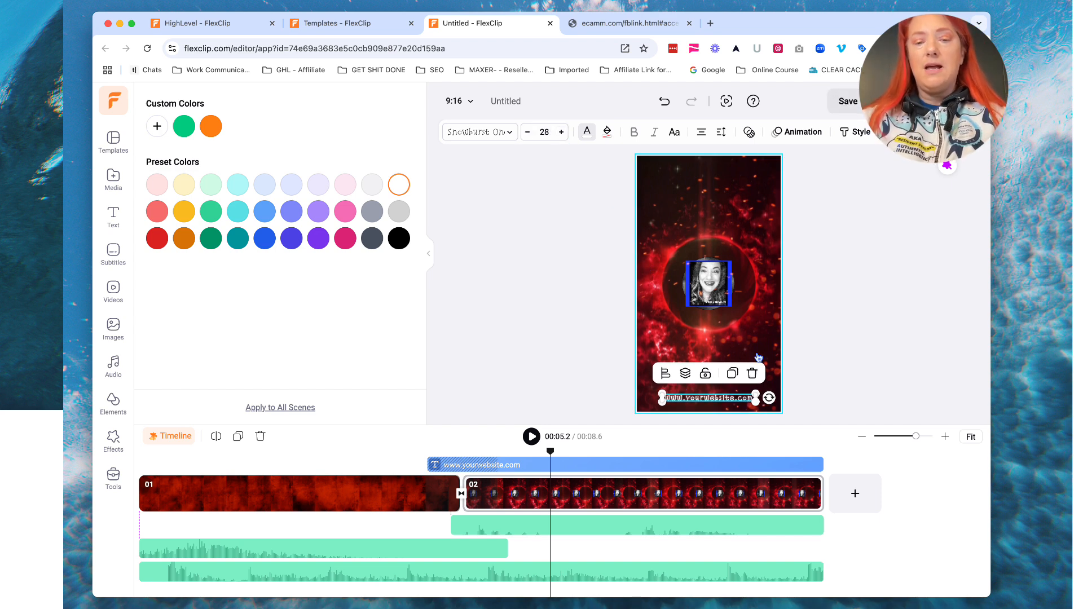
pyautogui.doubleClick(725, 394)
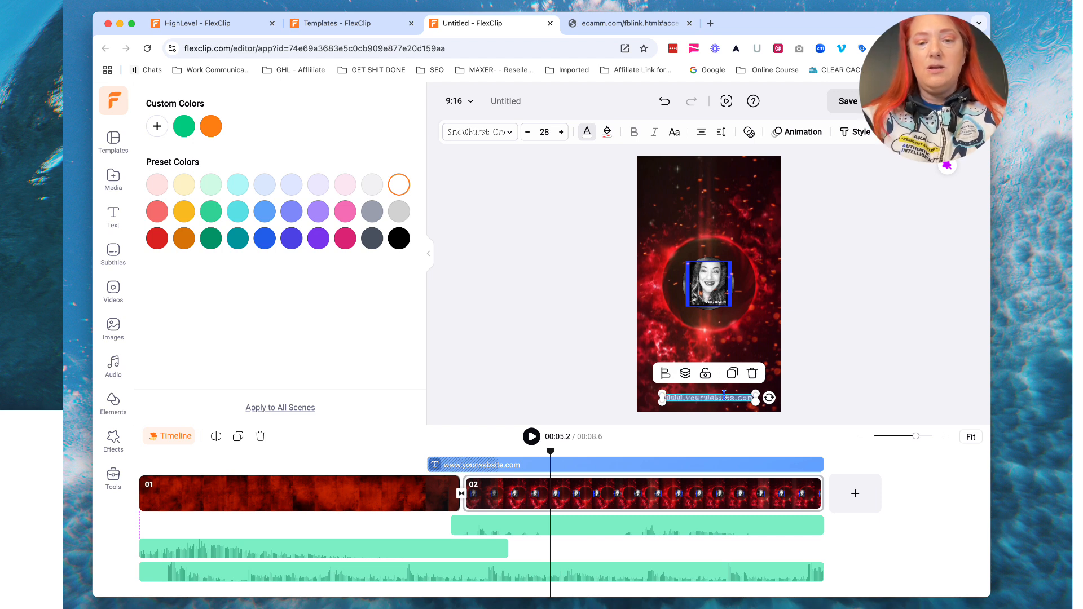
pyautogui.write('www.a')
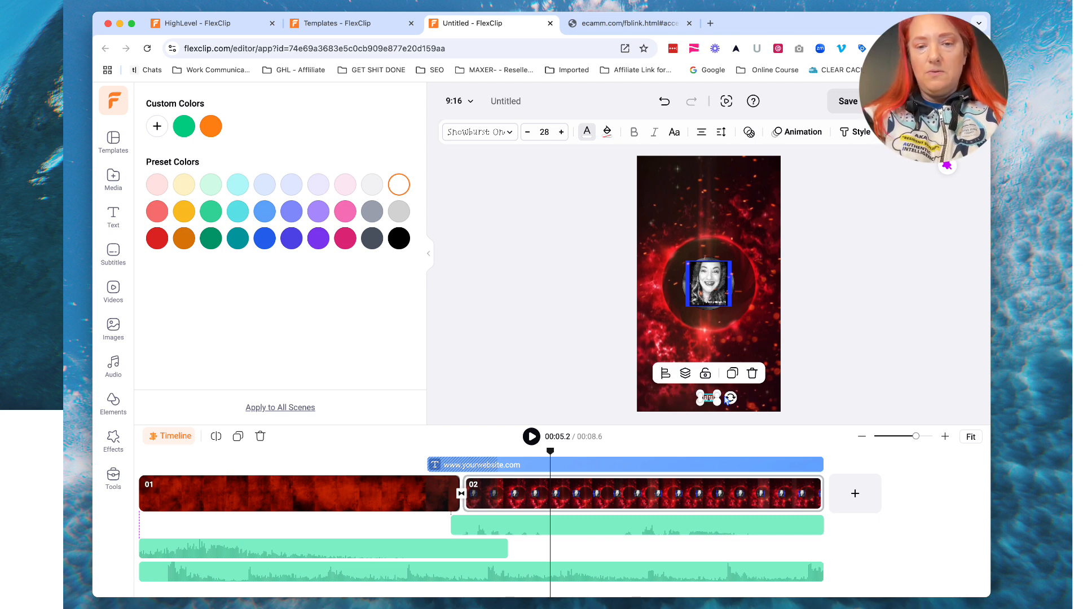
pyautogui.write('nn')
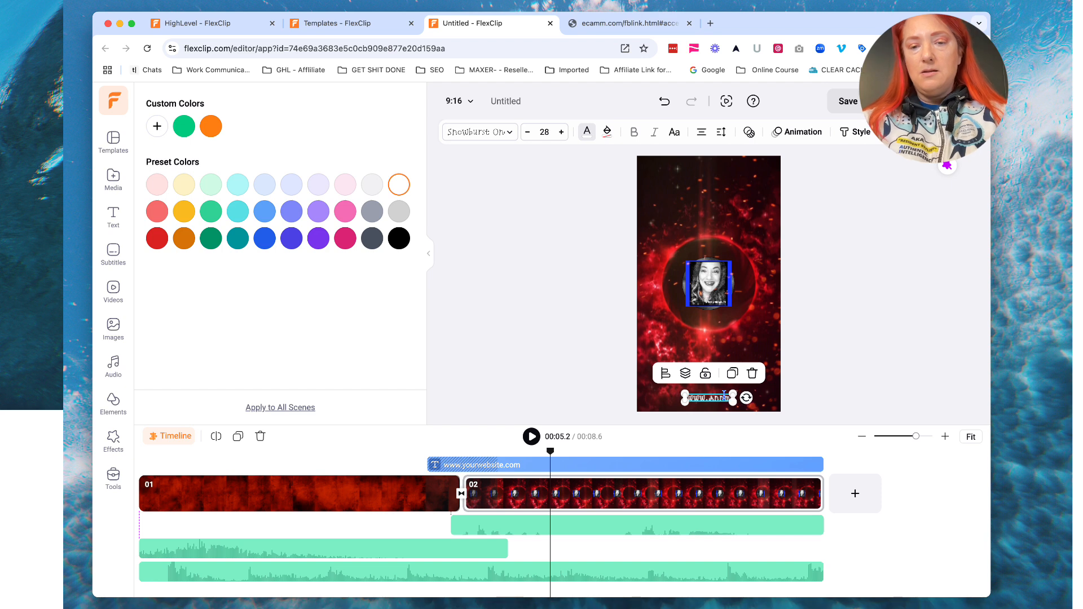
pyautogui.write('mariewalts.com')
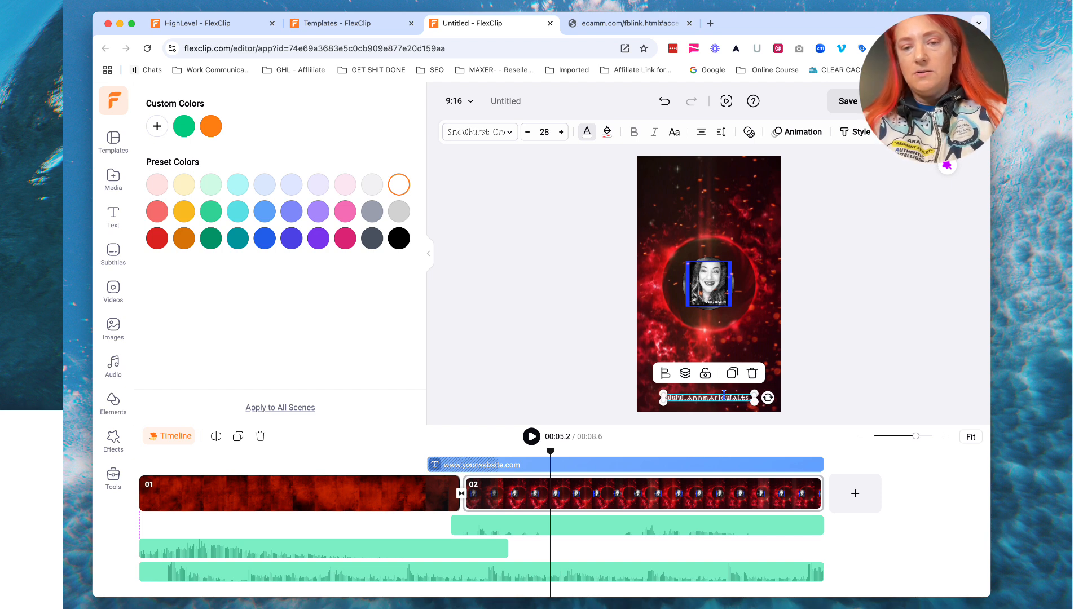
pyautogui.click(827, 399)
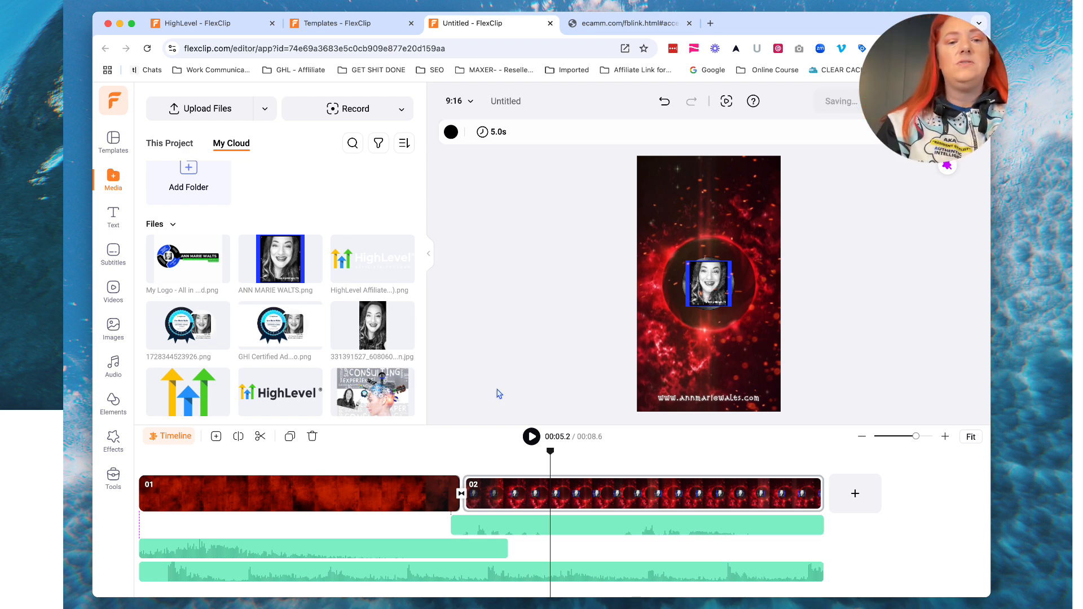
# Change the transition between scenes 01 and 02 to Waveform Disappear from the Liquid & Brush category.
pyautogui.click(461, 498)
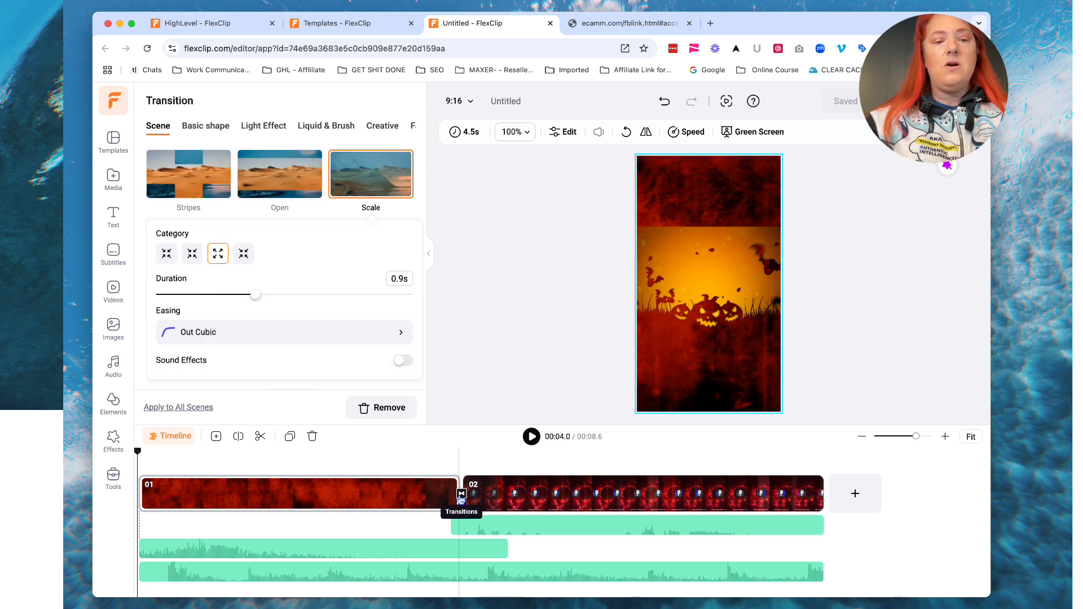
pyautogui.scroll(3, 351, 296)
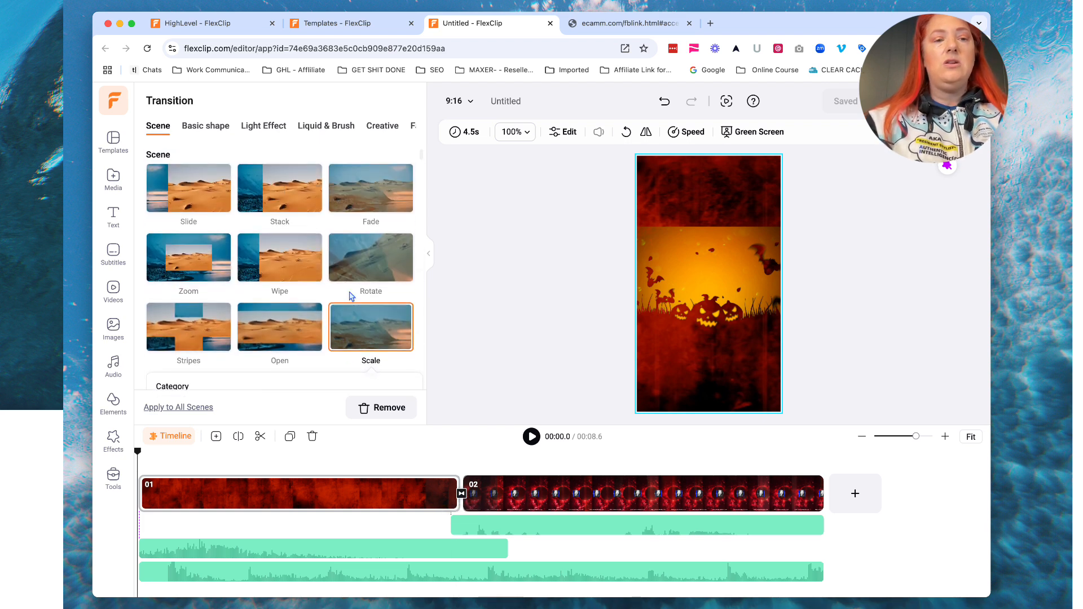
pyautogui.scroll(-3, 233, 275)
pyautogui.scroll(-5, 233, 275)
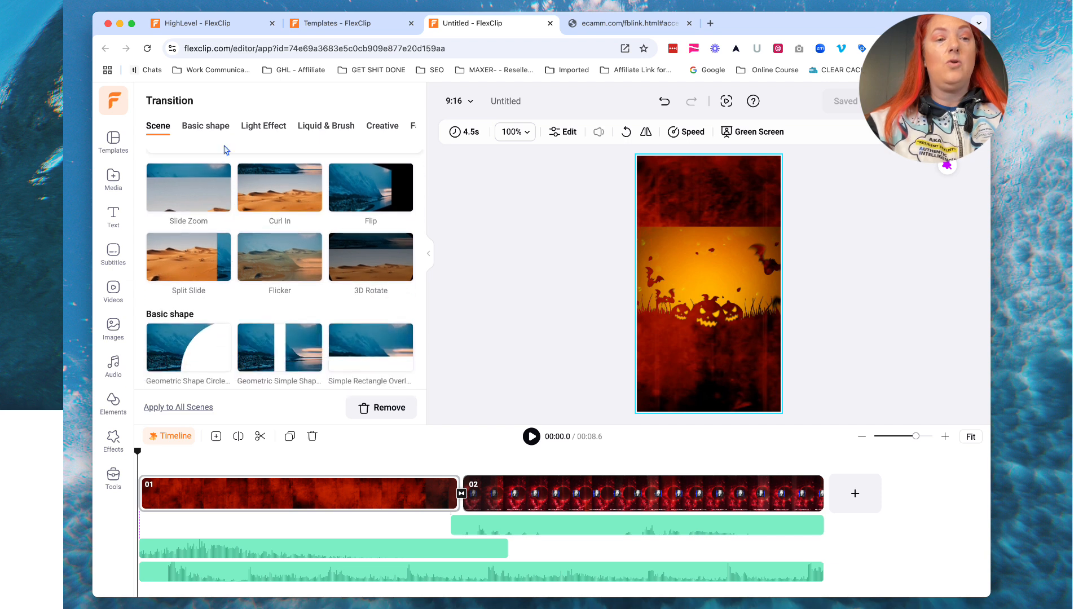
pyautogui.click(208, 128)
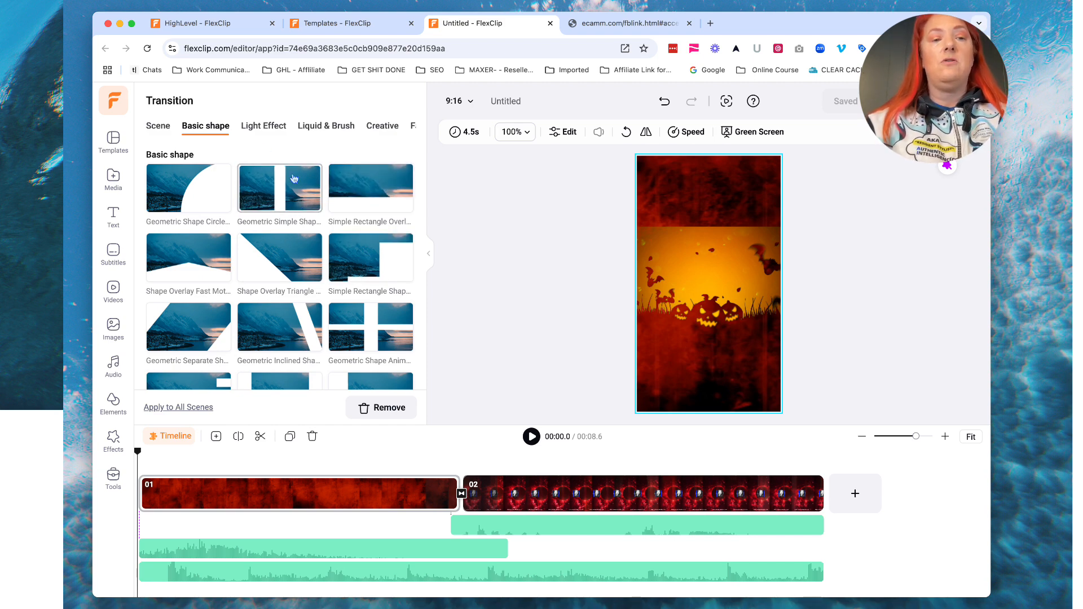
pyautogui.click(261, 133)
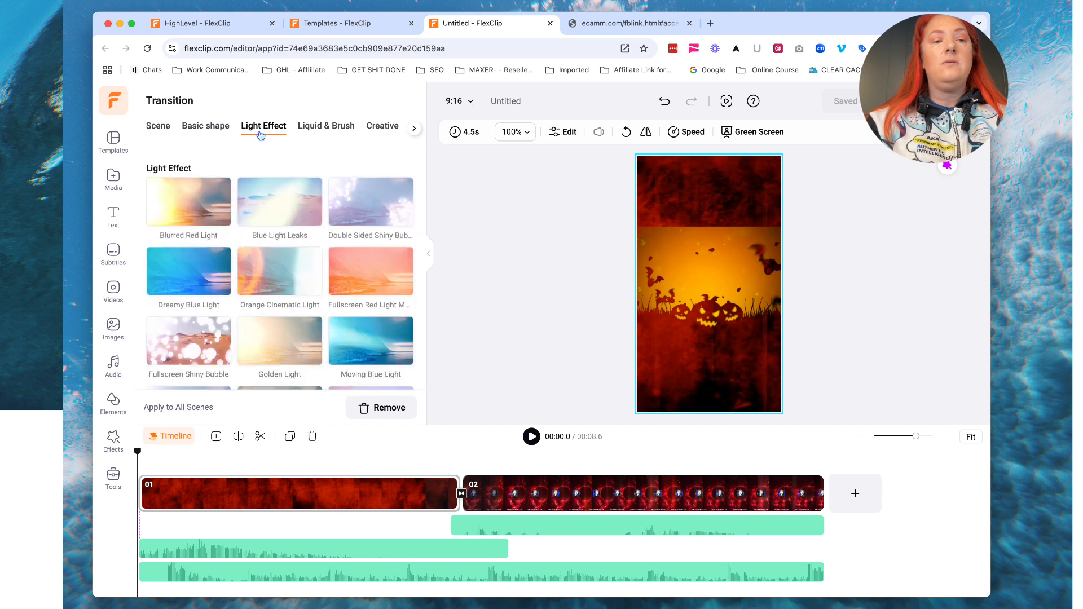
pyautogui.click(336, 128)
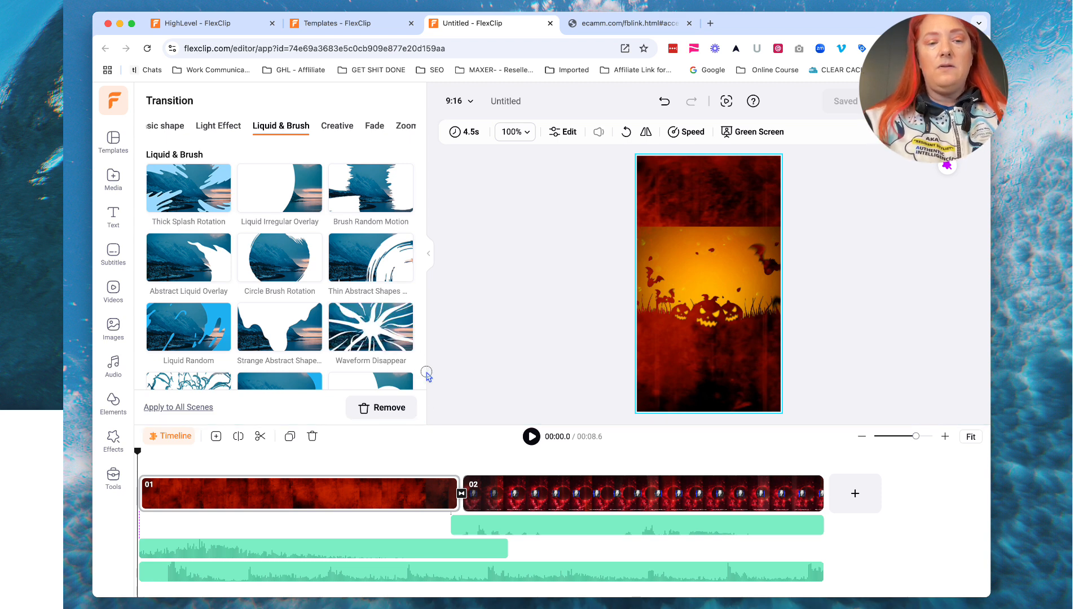
pyautogui.click(461, 494)
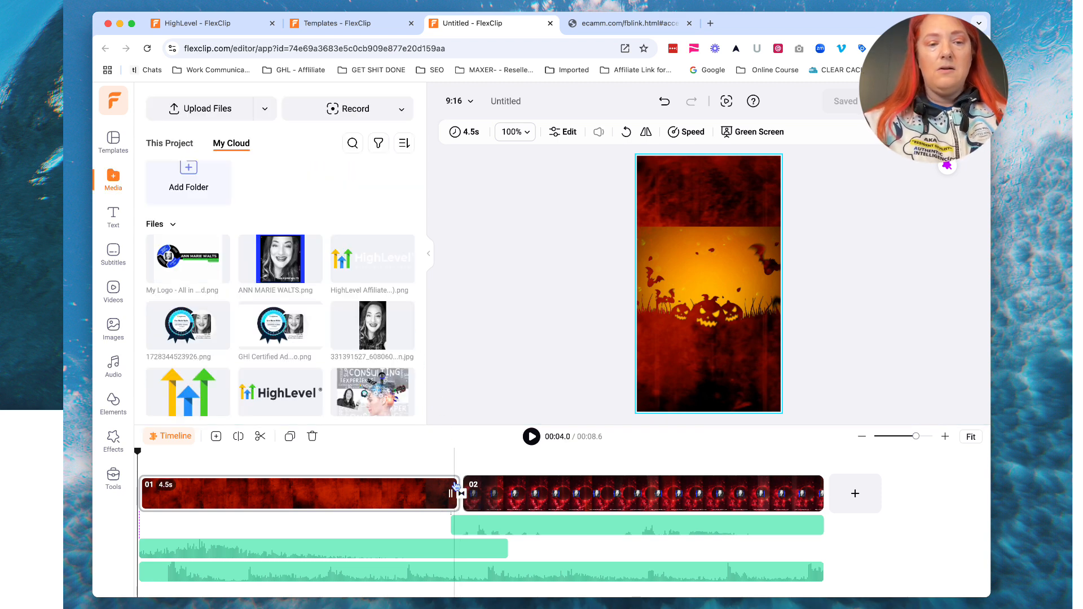
pyautogui.click(461, 494)
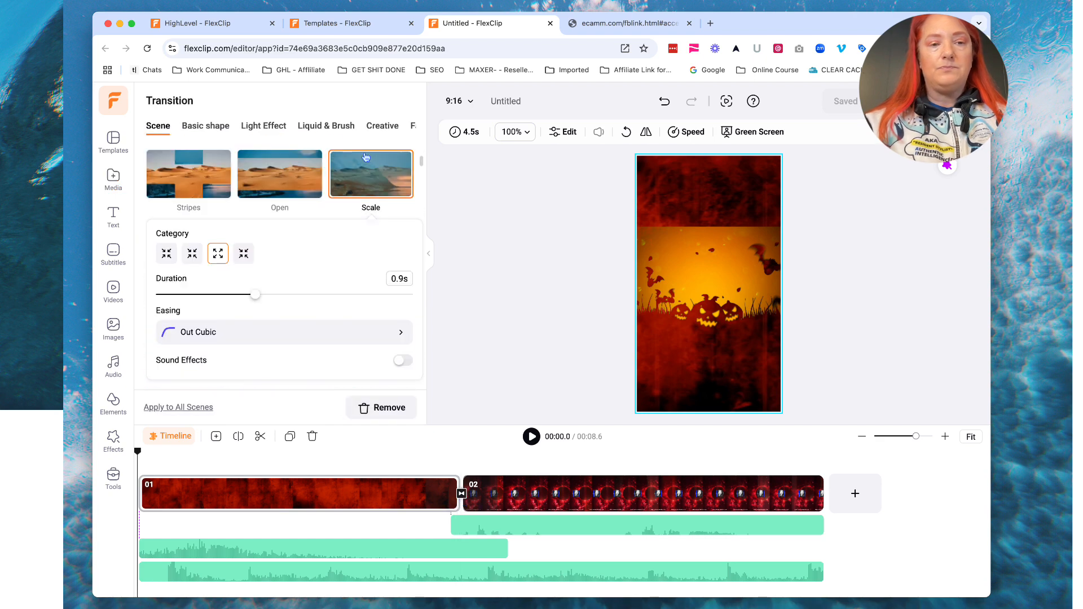
pyautogui.click(325, 126)
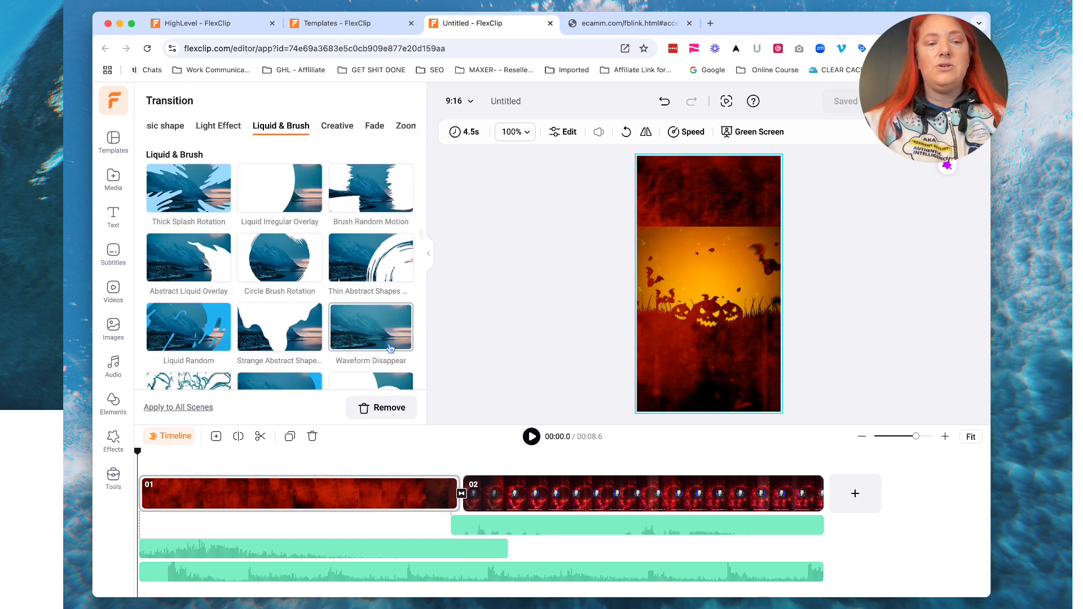
pyautogui.click(381, 335)
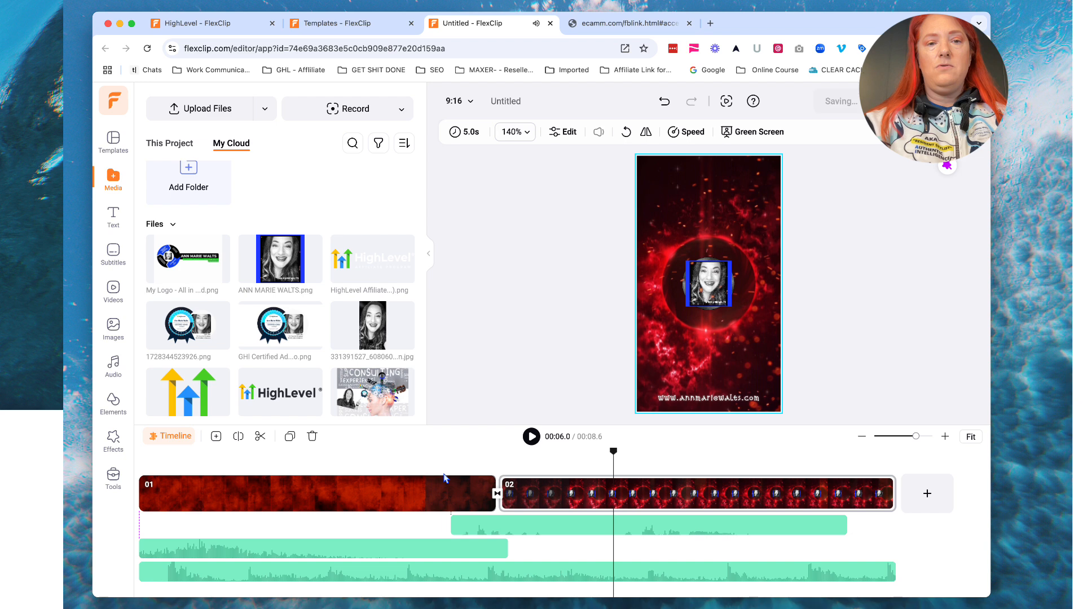
# Play back the video from just before the transition between the two scenes to preview it.
pyautogui.moveTo(610, 451); pyautogui.dragTo(485, 457)
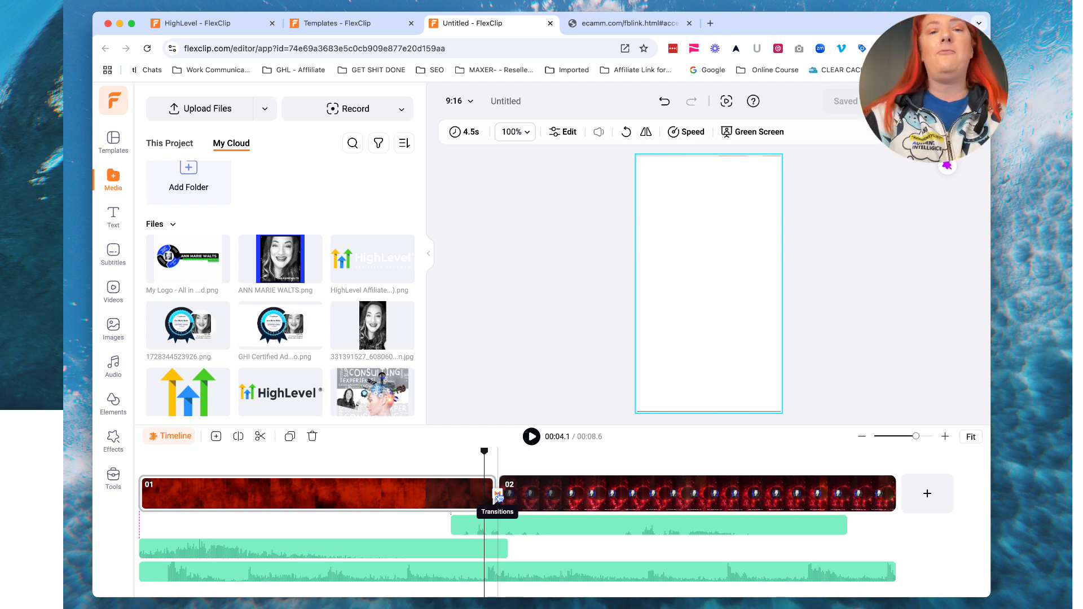
pyautogui.press('space')
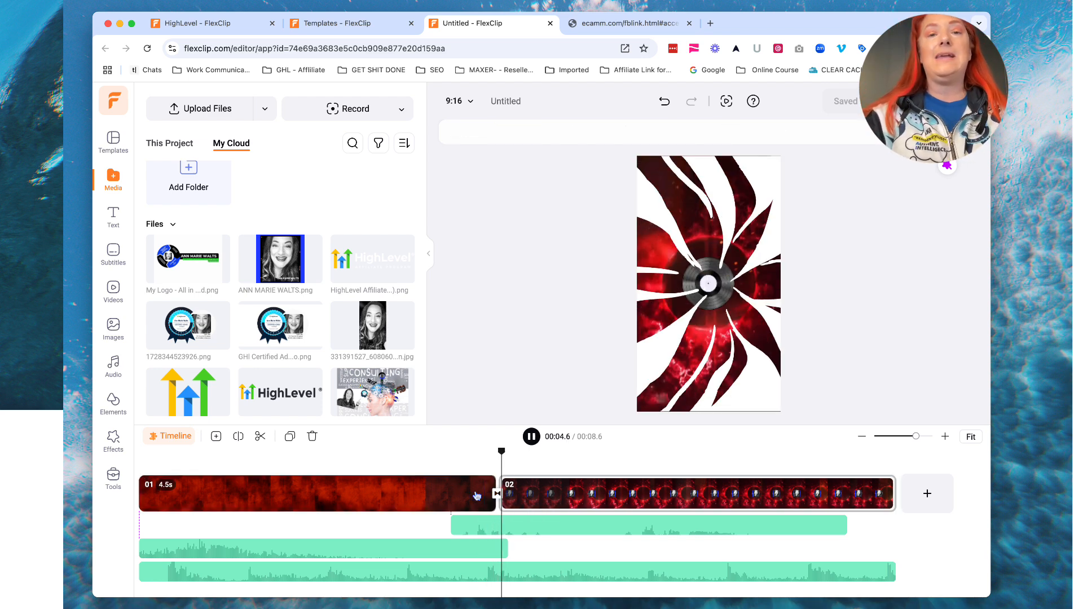
pyautogui.press('space')
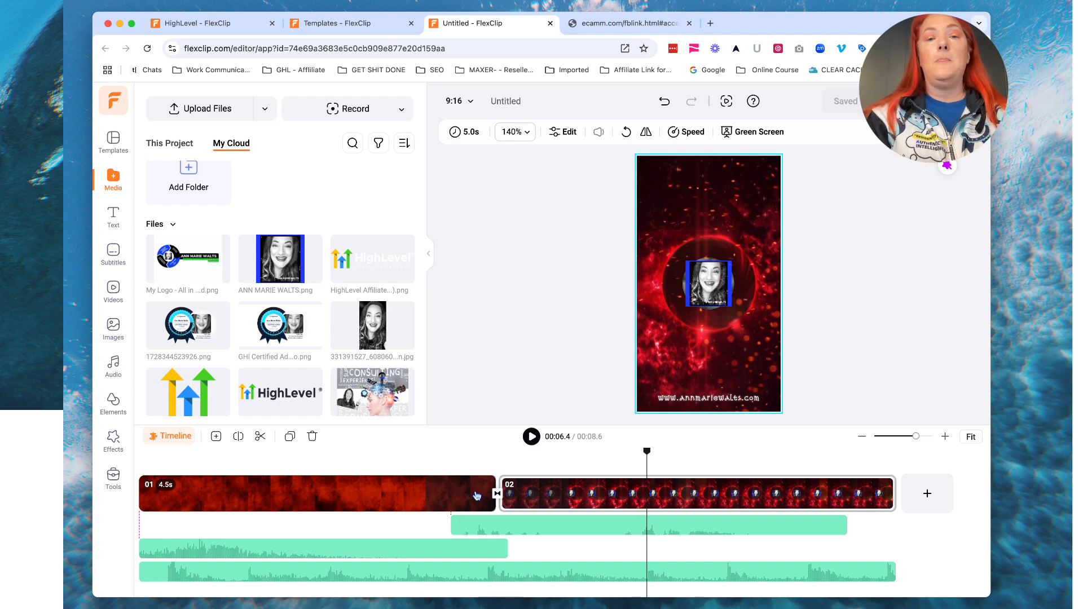
pyautogui.press('space')
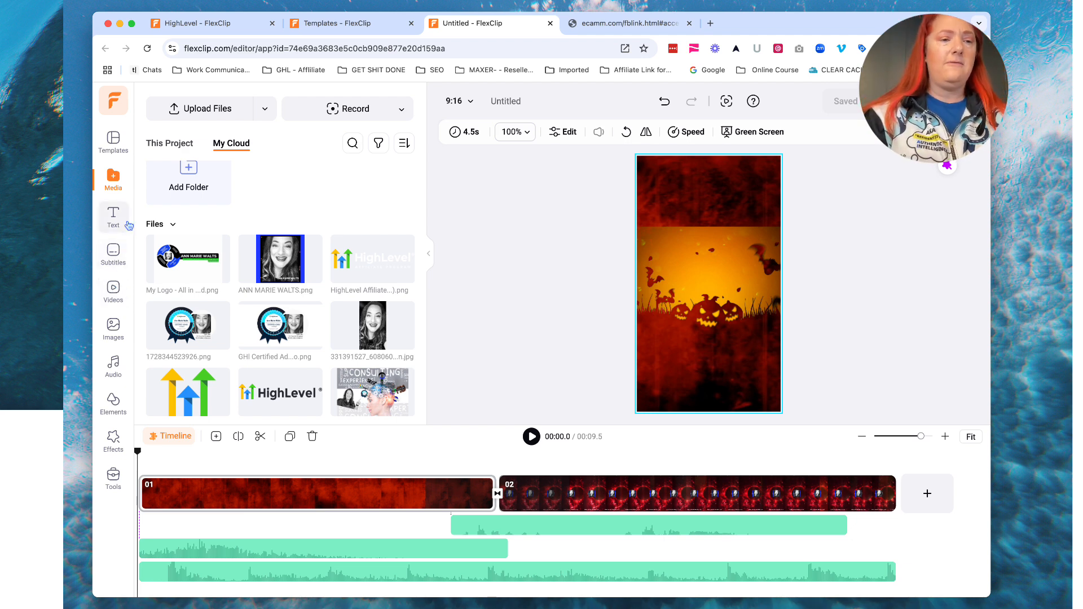
# Search the stock video library for christmas and look through the clips.
pyautogui.click(118, 293)
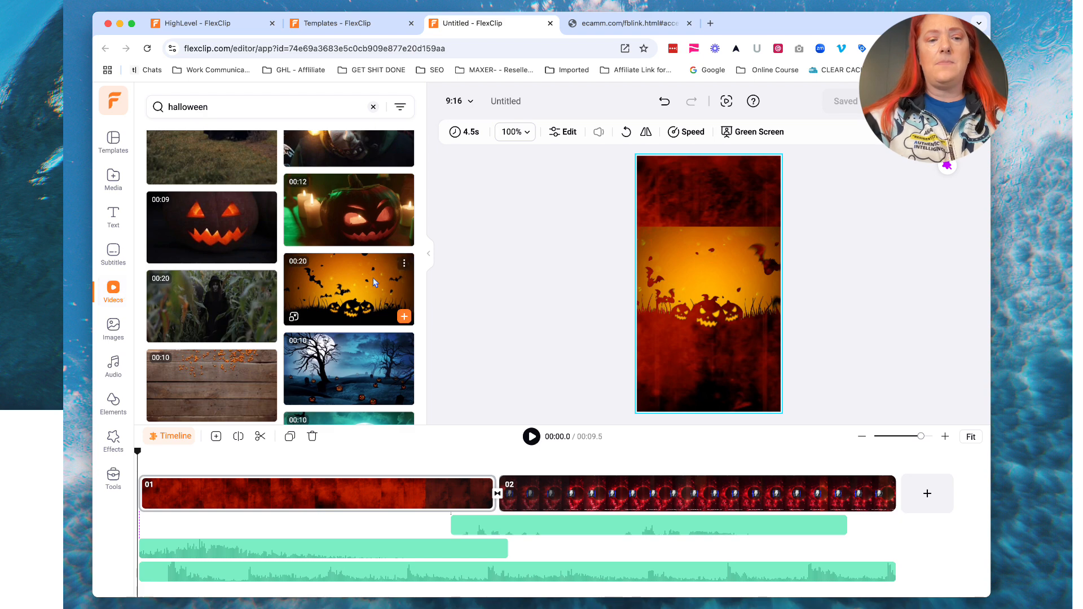
pyautogui.scroll(1, 225, 143)
pyautogui.click(218, 106)
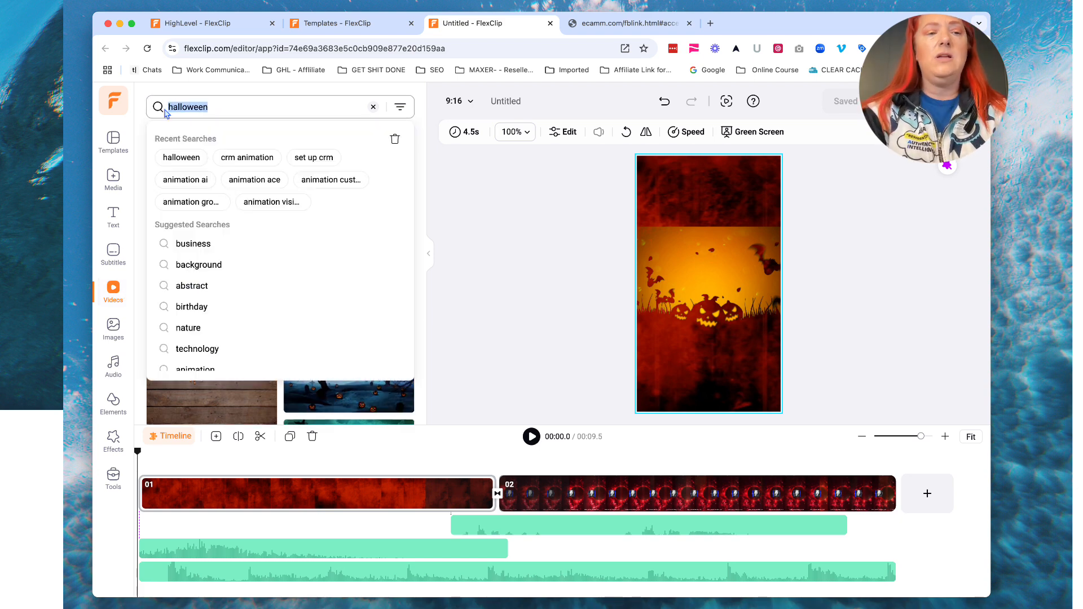
pyautogui.write('chris')
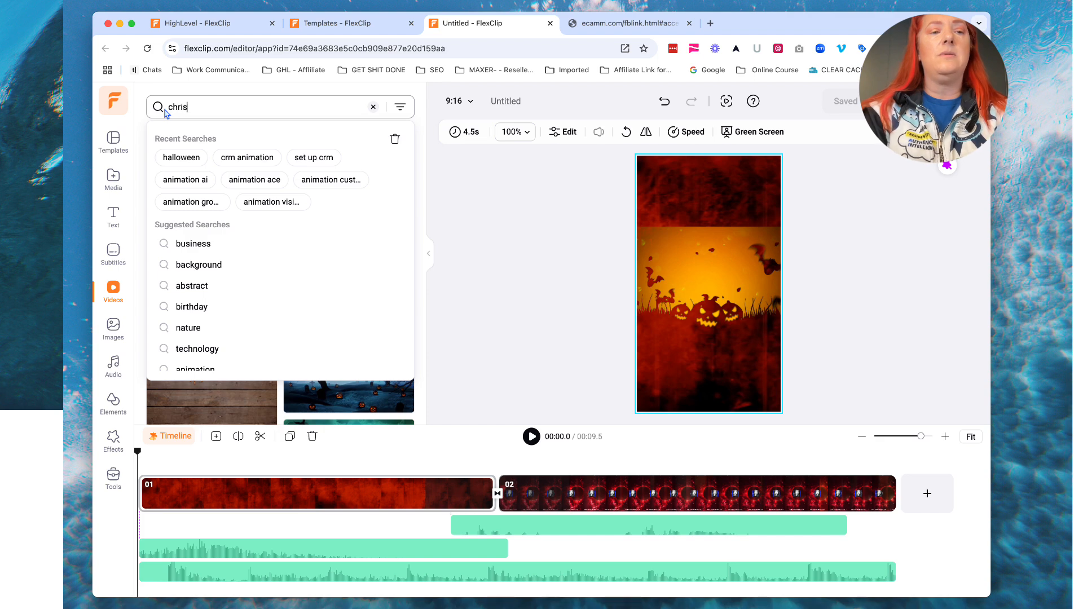
pyautogui.write('tmas')
pyautogui.press('Return')
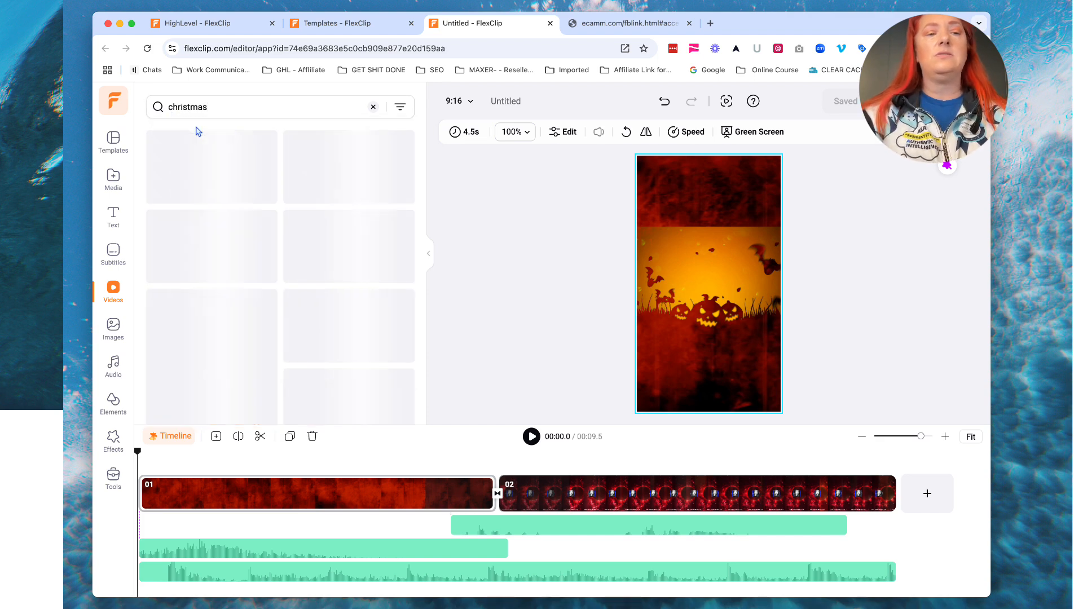
pyautogui.scroll(-5, 282, 322)
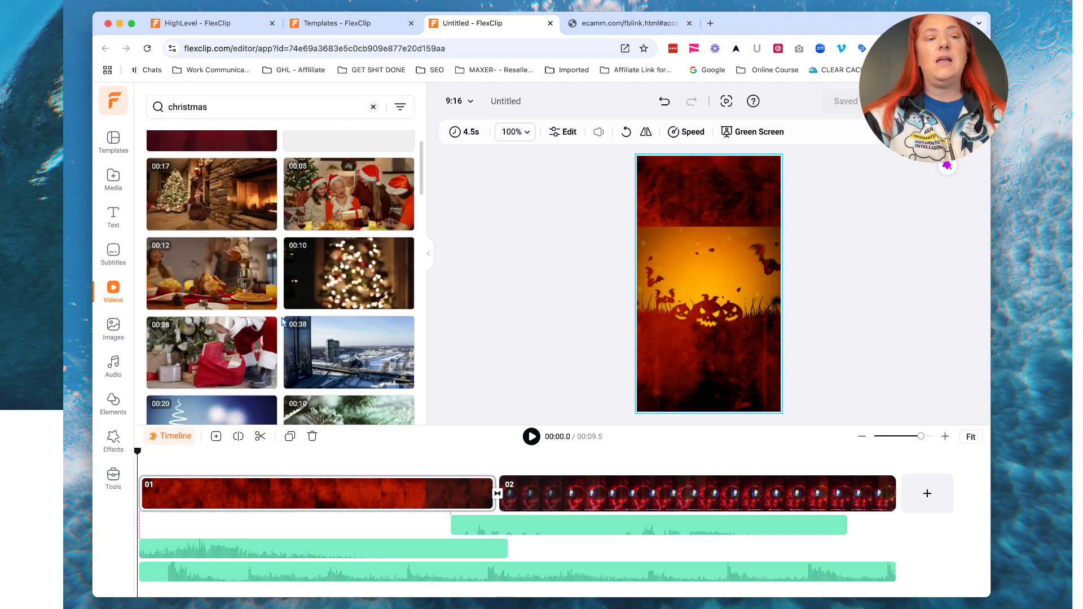
pyautogui.scroll(-1, 283, 322)
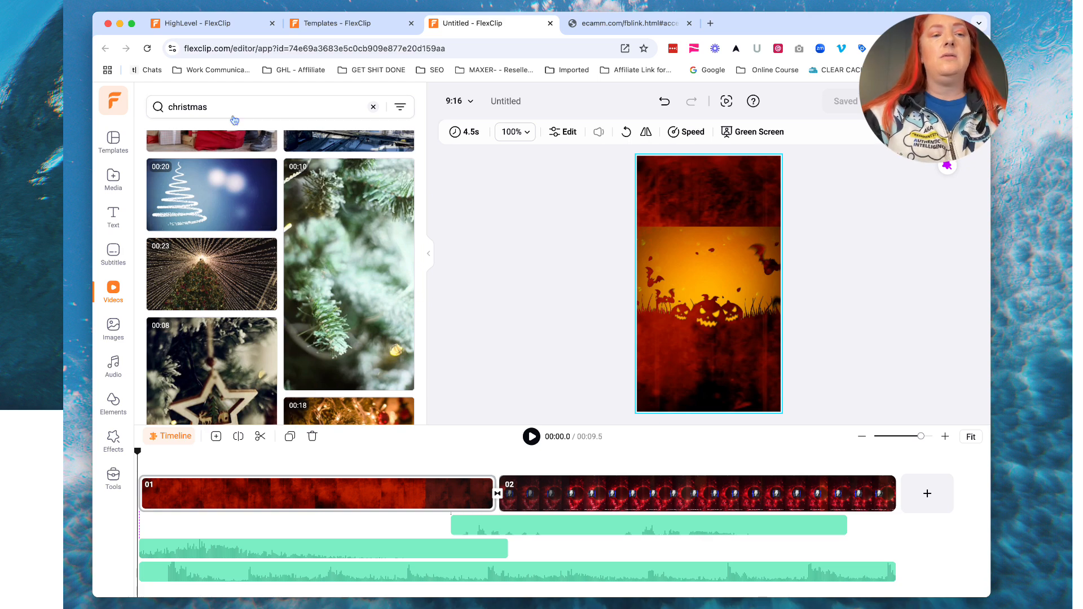
pyautogui.click(150, 103)
pyautogui.write('han')
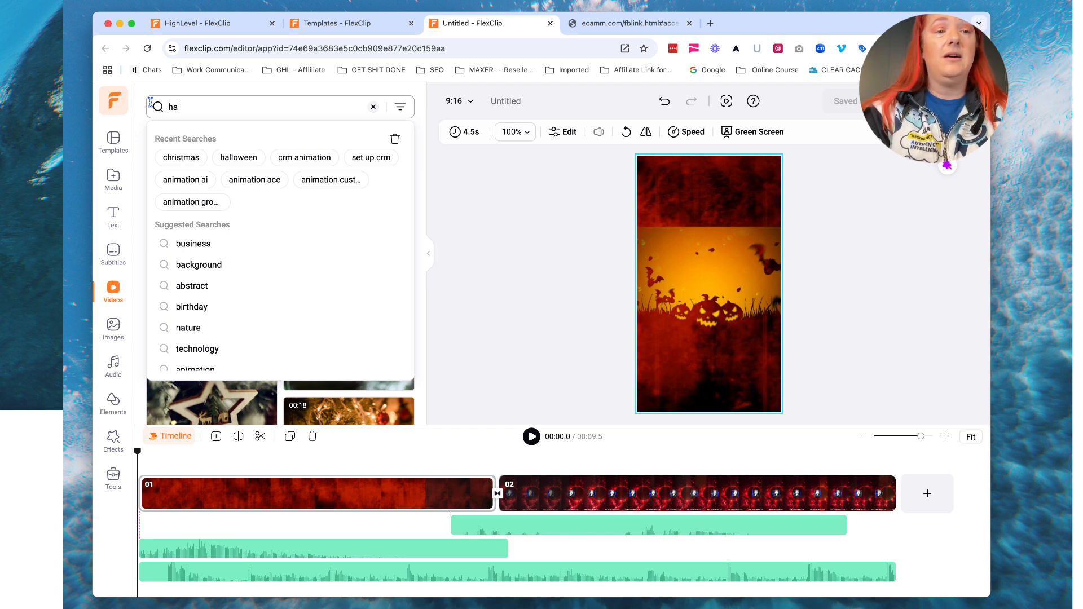
pyautogui.press('BackSpace')
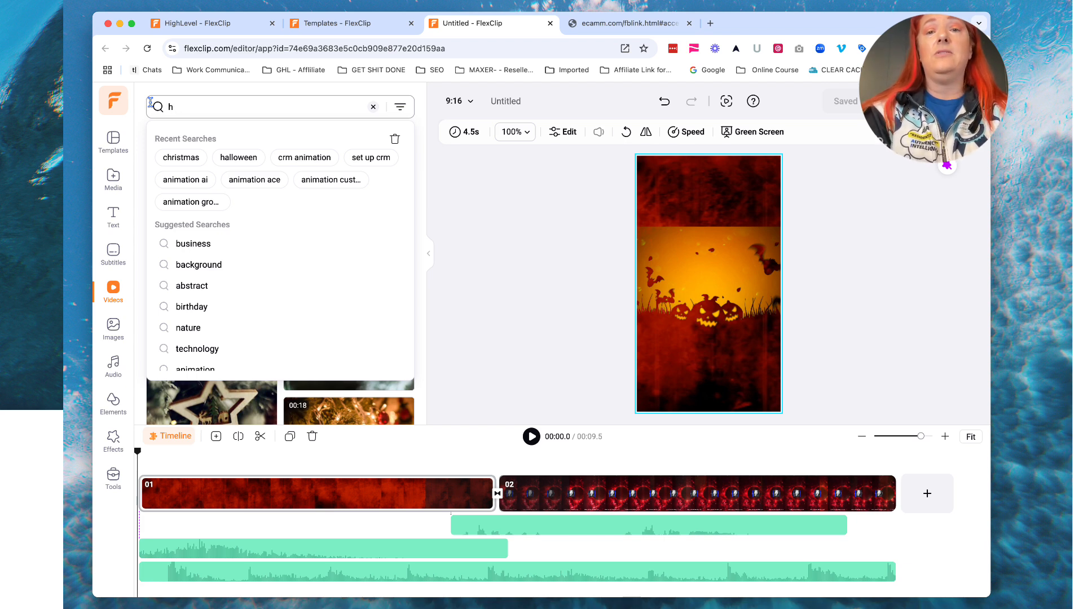
# Look up the spelling of hanukkah with a Google search in a new browser tab and select the word for copying.
pyautogui.click(710, 25)
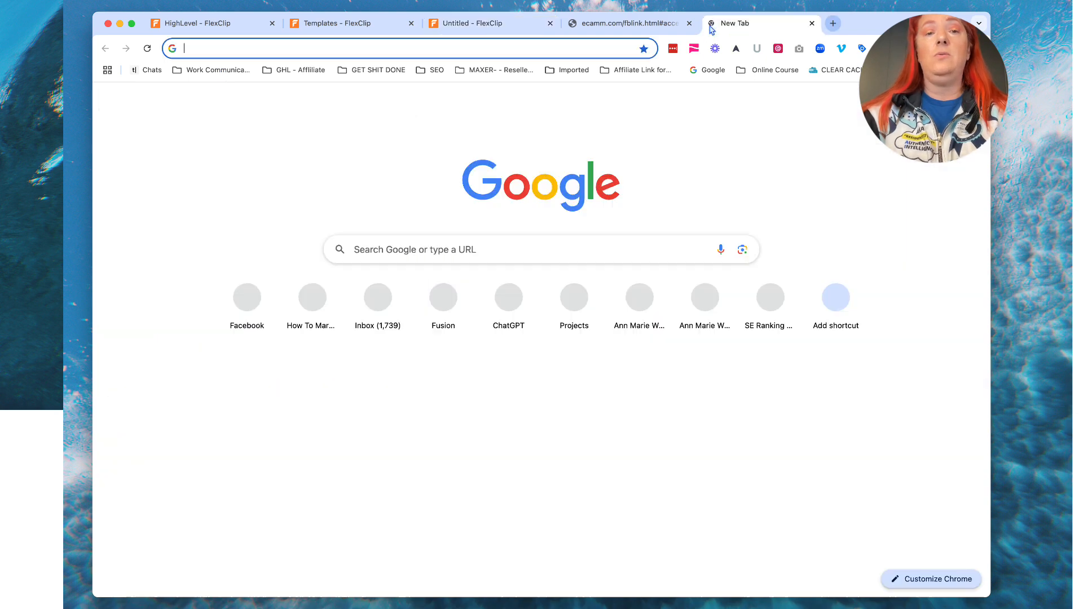
pyautogui.click(559, 49)
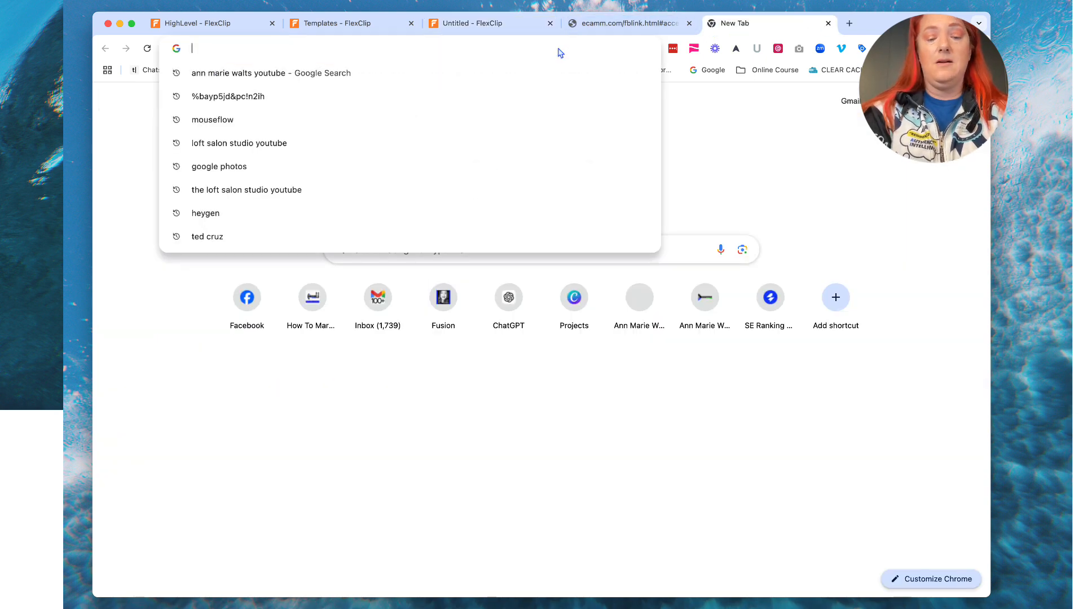
pyautogui.write('ha')
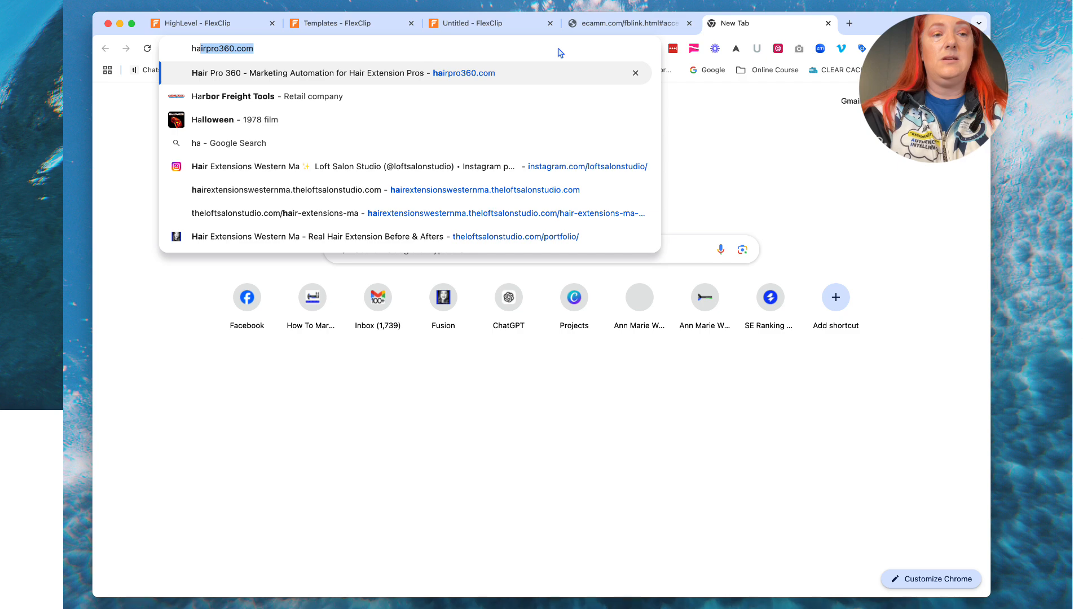
pyautogui.write('nnak')
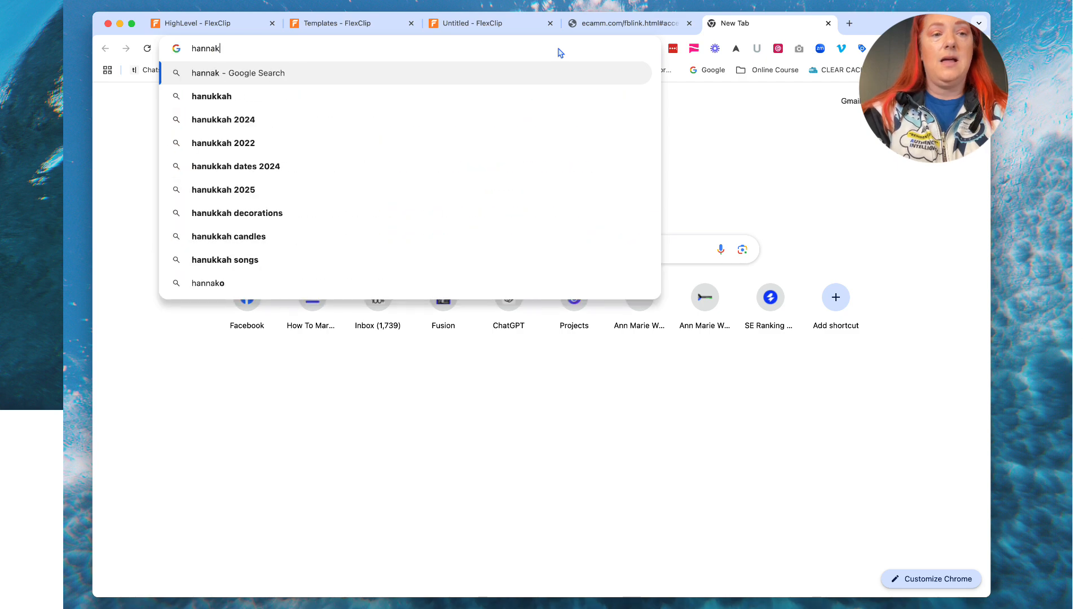
pyautogui.click(404, 93)
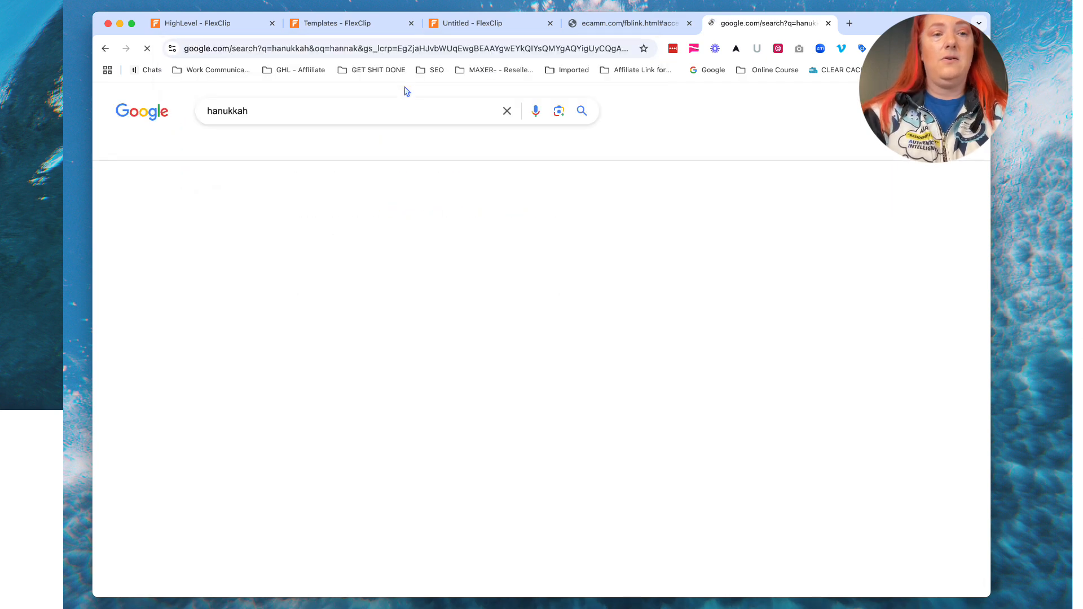
pyautogui.moveTo(249, 112); pyautogui.dragTo(203, 115)
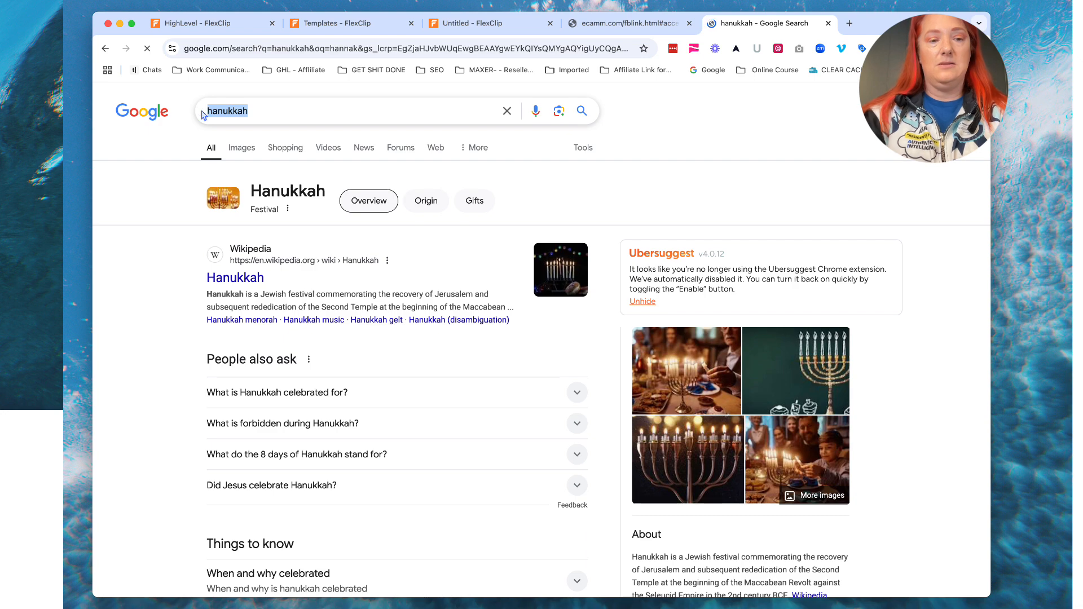
# Switch back to the FlexClip project and search the stock video library for hanukkah.
pyautogui.click(488, 23)
pyautogui.click(268, 113)
pyautogui.write('hanukkah')
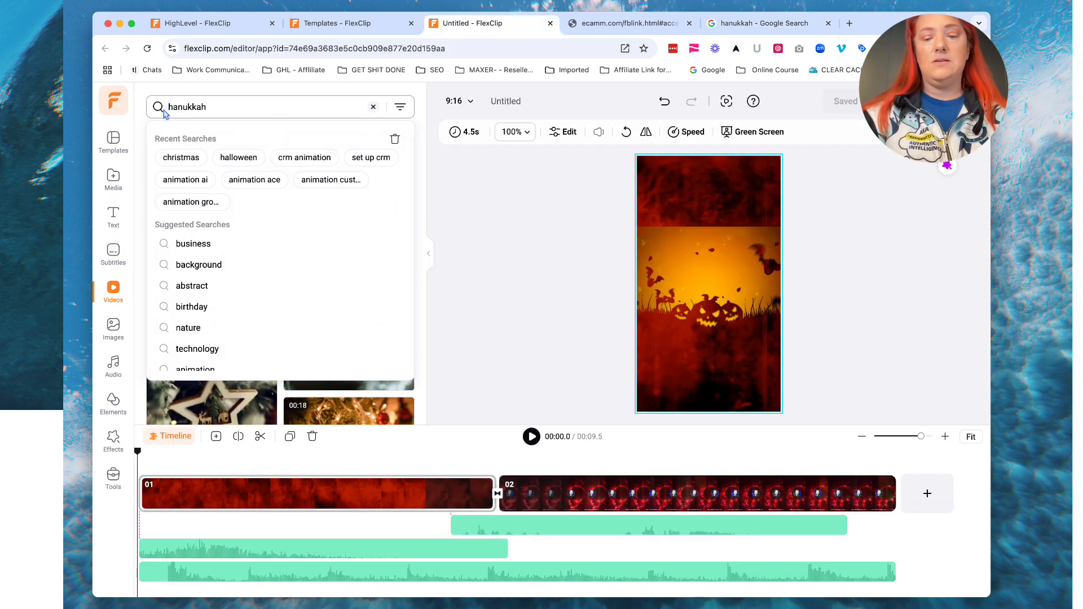
pyautogui.press('Return')
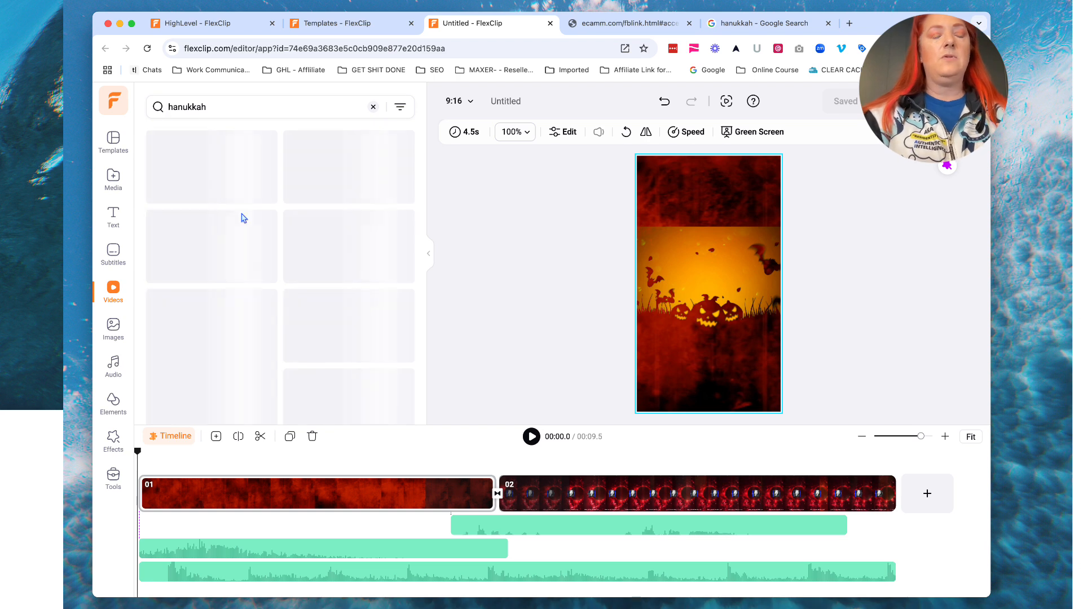
# Look through the hanukkah clips, and search the stock video library for birthday.
pyautogui.scroll(-4, 257, 282)
pyautogui.scroll(-3, 260, 301)
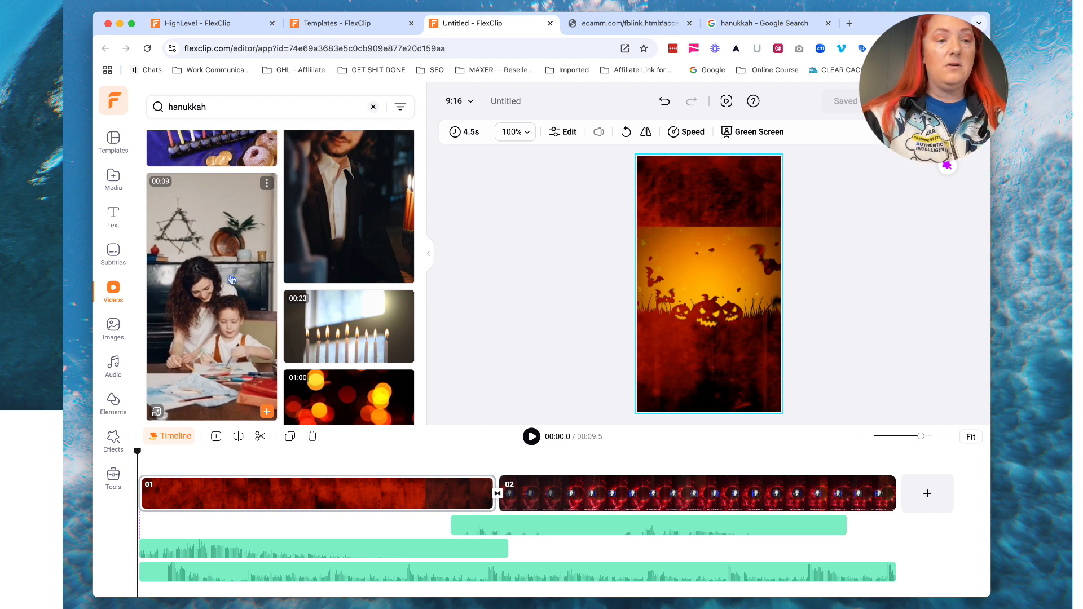
pyautogui.click(207, 109)
pyautogui.moveTo(207, 109); pyautogui.dragTo(146, 107)
pyautogui.write('birthda')
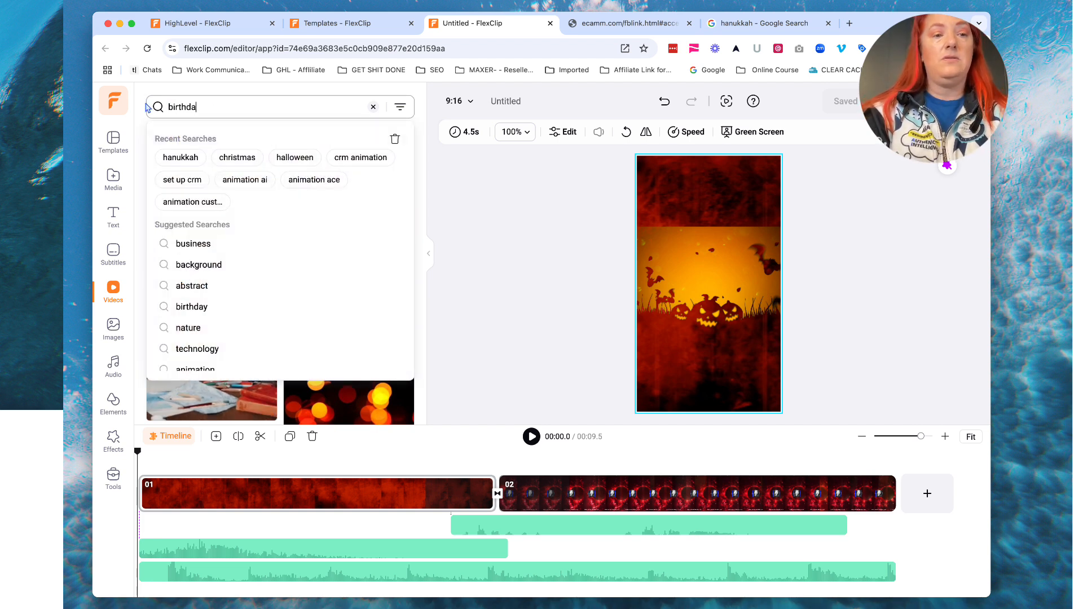
pyautogui.write('y')
pyautogui.press('Return')
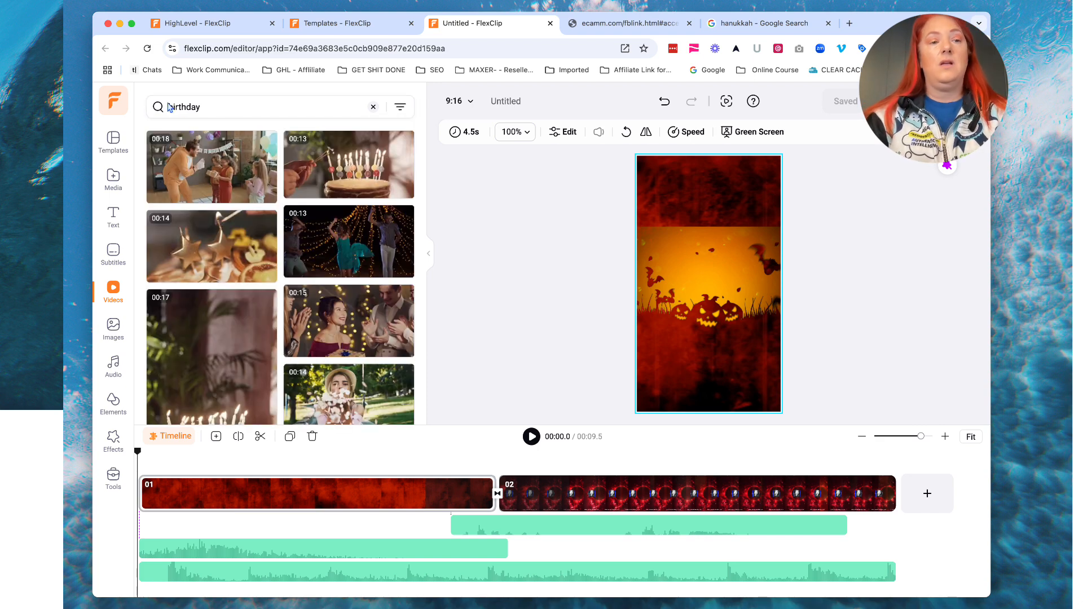
# Search the stock video library for salon and look through the clips.
pyautogui.moveTo(208, 109); pyautogui.dragTo(166, 110)
pyautogui.write('salon')
pyautogui.press('Return')
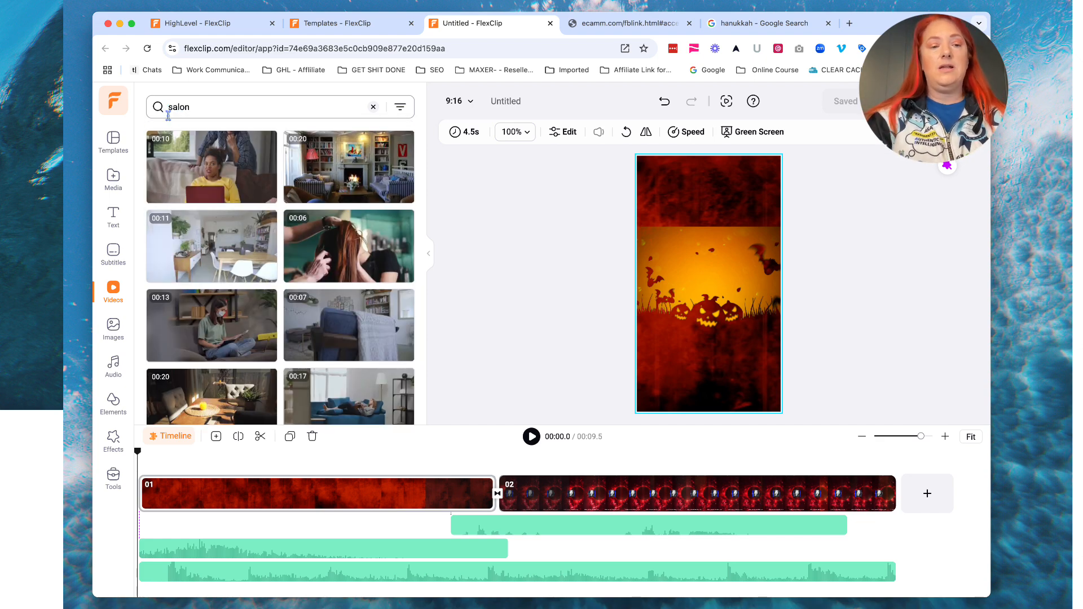
pyautogui.scroll(-10, 246, 292)
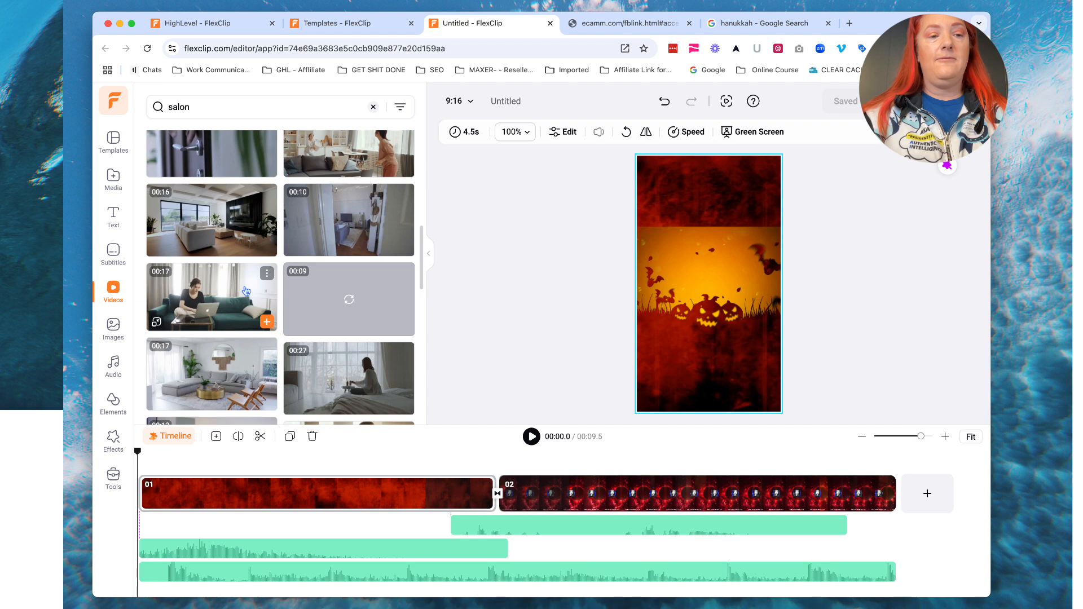
# Search the stock video library for hair and look through the clips.
pyautogui.click(153, 110)
pyautogui.write('hair')
pyautogui.press('Return')
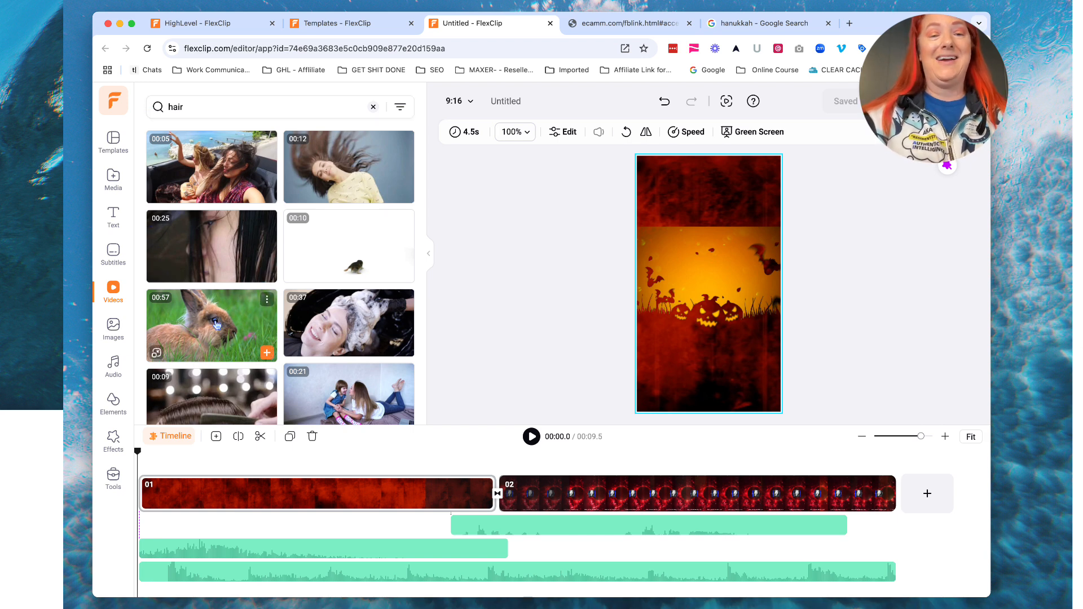
pyautogui.scroll(-2, 221, 336)
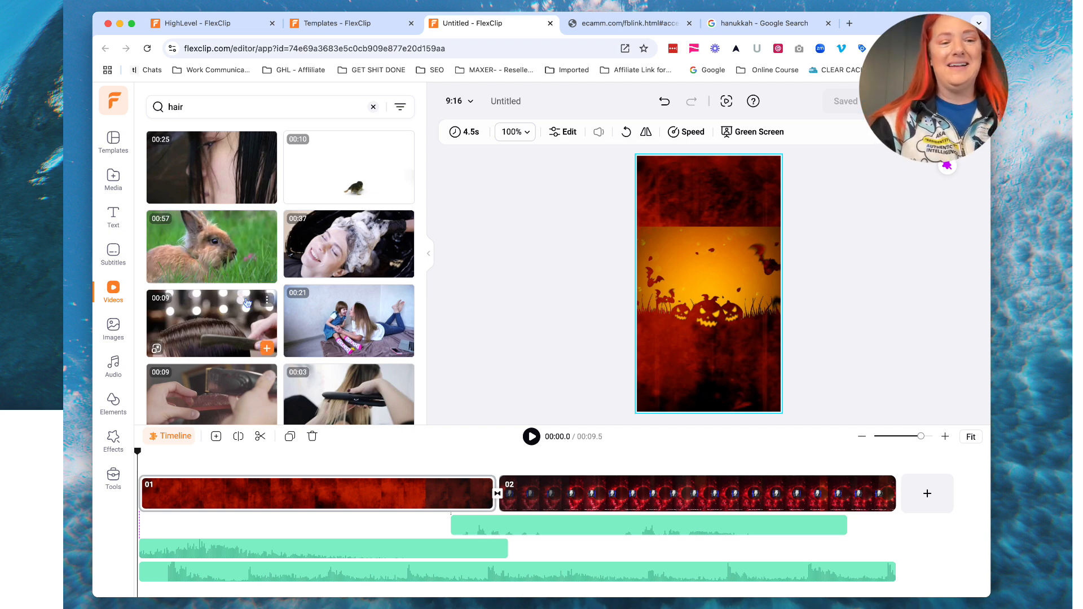
pyautogui.scroll(-5, 247, 302)
pyautogui.scroll(-5, 246, 303)
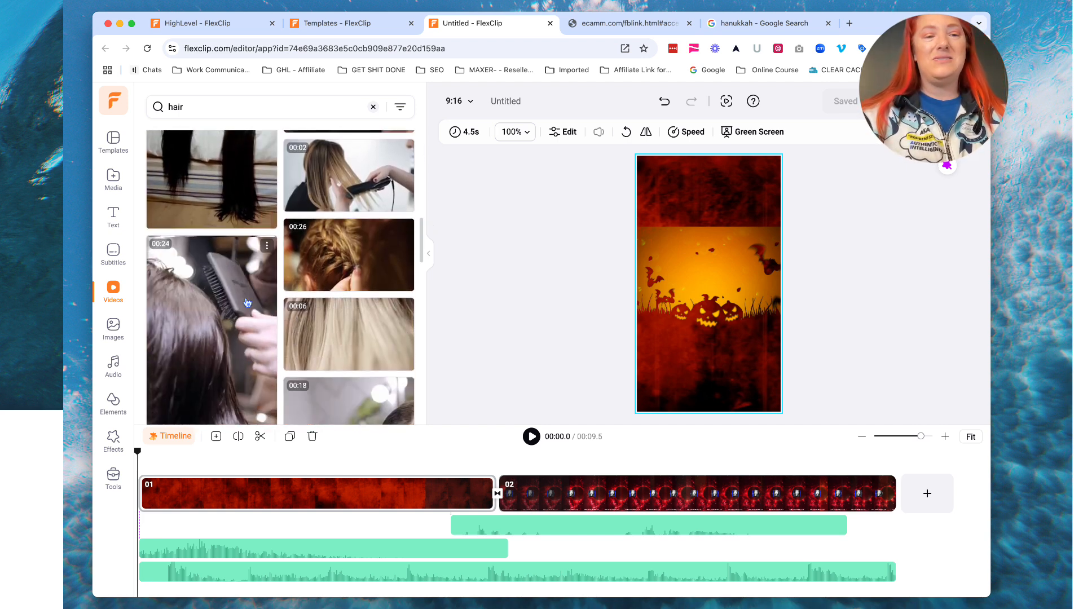
pyautogui.scroll(-3, 246, 303)
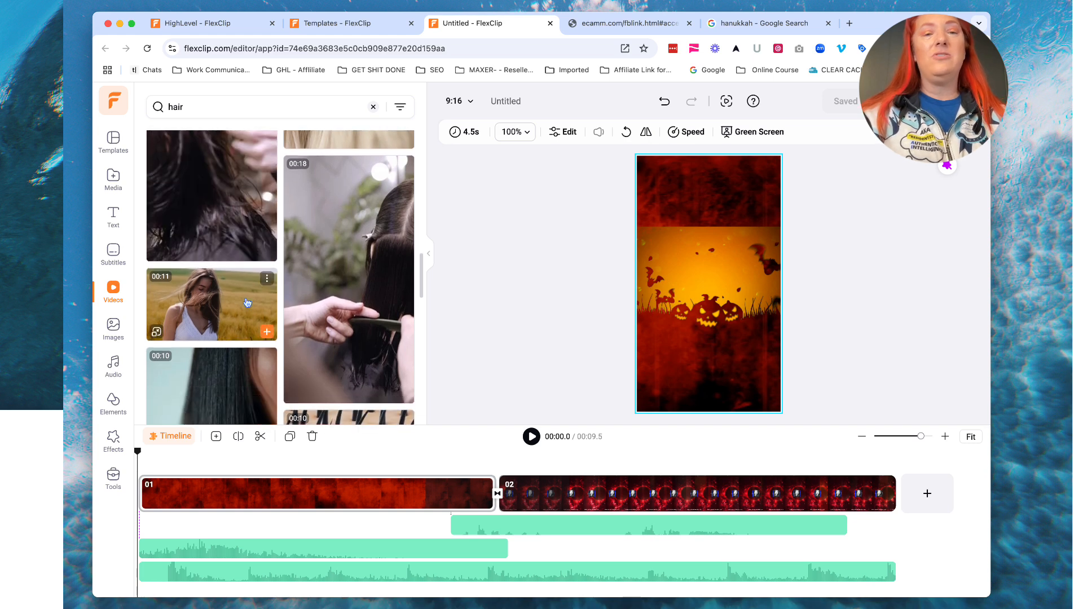
pyautogui.scroll(-5, 247, 303)
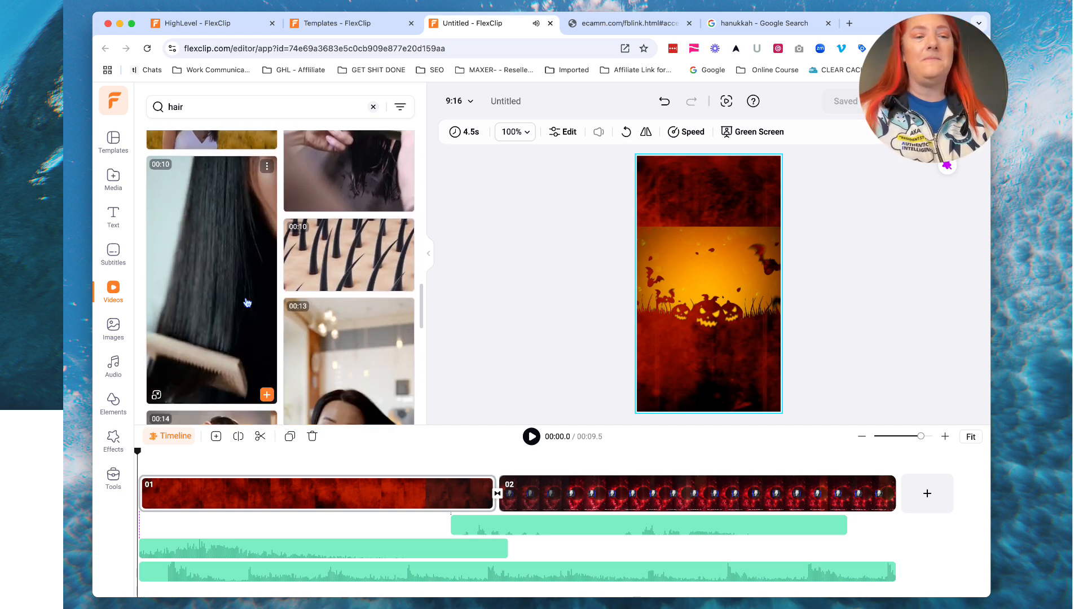
pyautogui.scroll(-1, 247, 303)
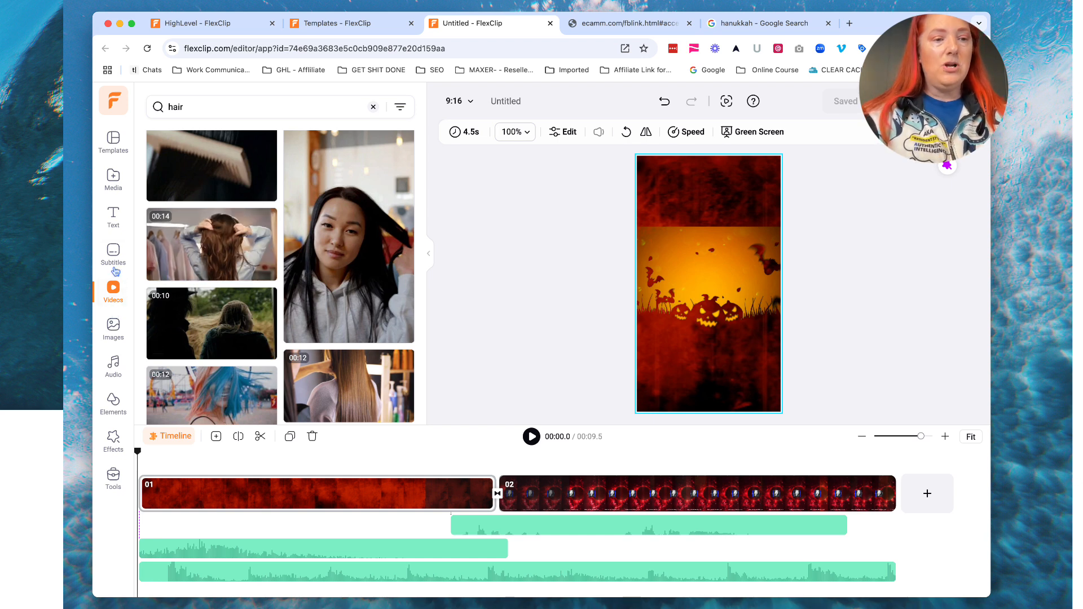
# Open the stock image library and browse its photo categories.
pyautogui.click(113, 328)
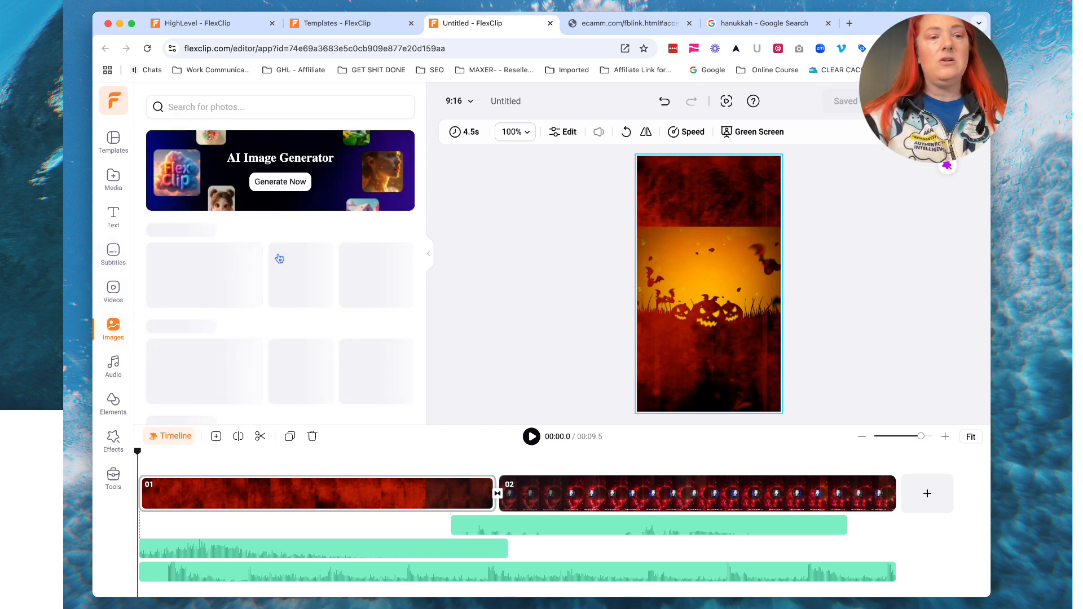
pyautogui.scroll(-2, 263, 317)
pyautogui.scroll(-3, 263, 319)
pyautogui.scroll(-7, 263, 319)
pyautogui.scroll(-5, 263, 319)
pyautogui.scroll(-1, 263, 318)
# Search the stock image library for cat.
pyautogui.click(217, 107)
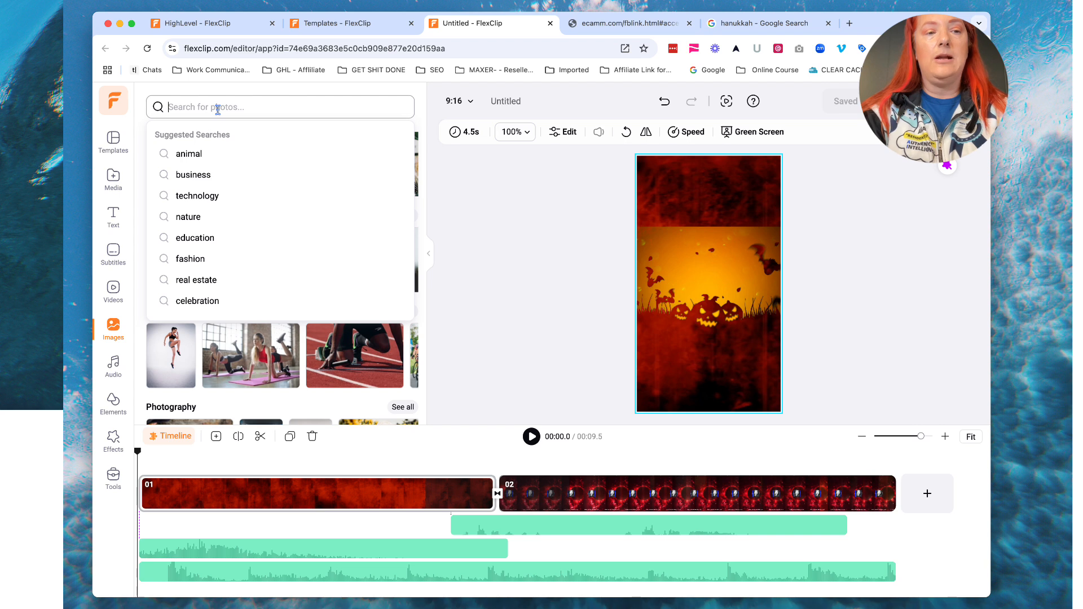
pyautogui.write('c')
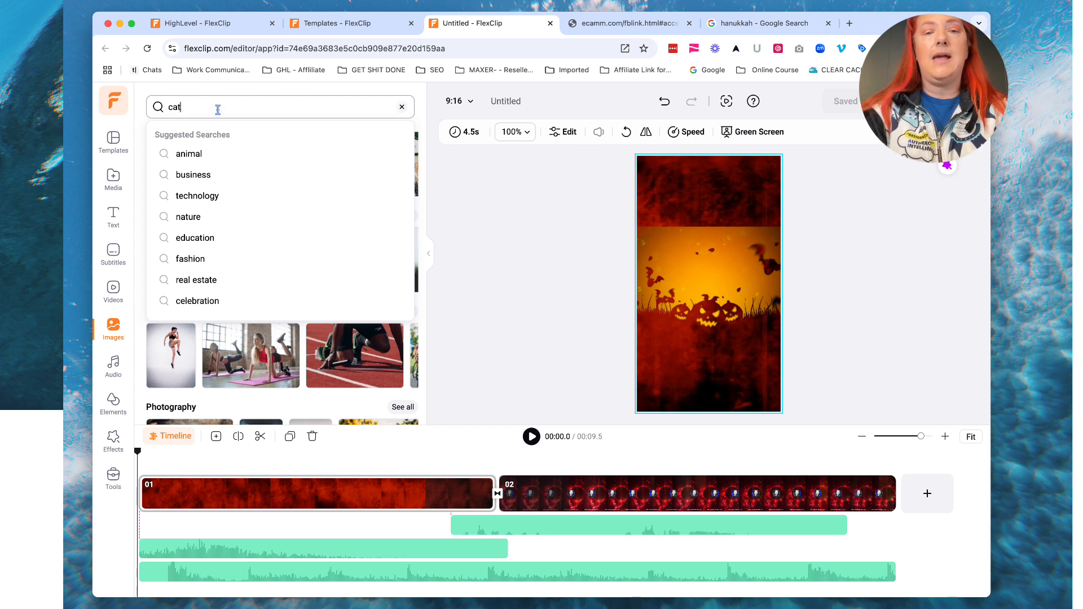
pyautogui.write('at')
pyautogui.press('Return')
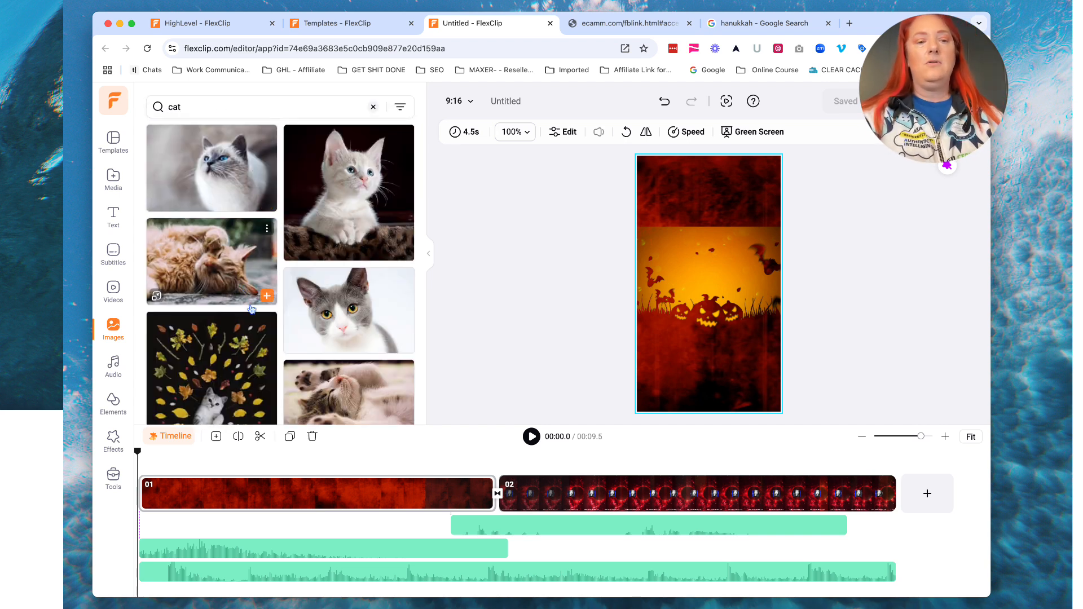
# Search the stock image library for puppy and look through the photos.
pyautogui.click(148, 107)
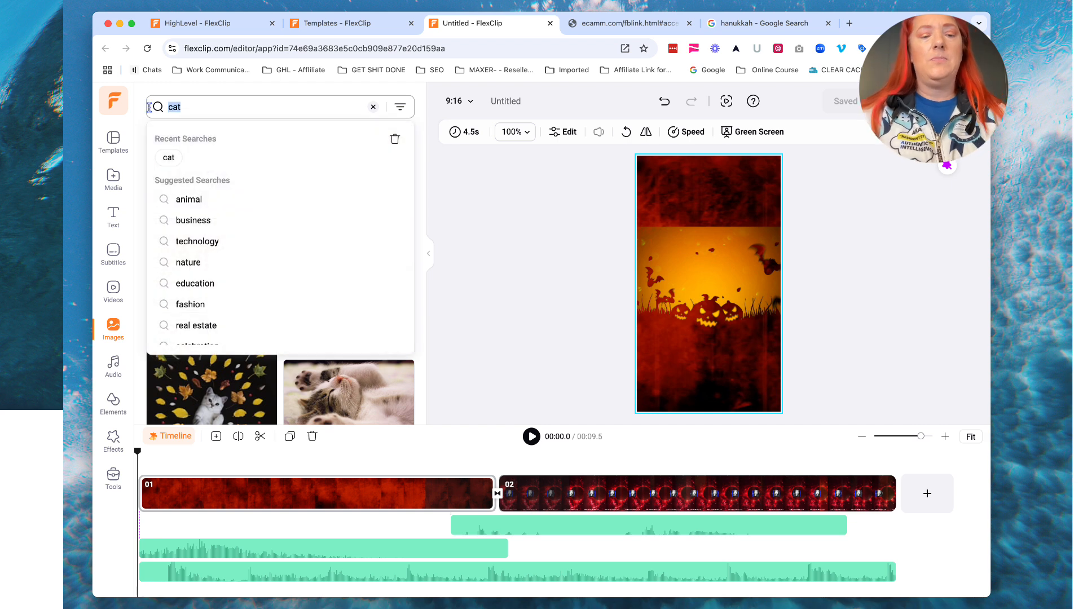
pyautogui.write(';u')
pyautogui.press('BackSpace')
pyautogui.press('BackSpace')
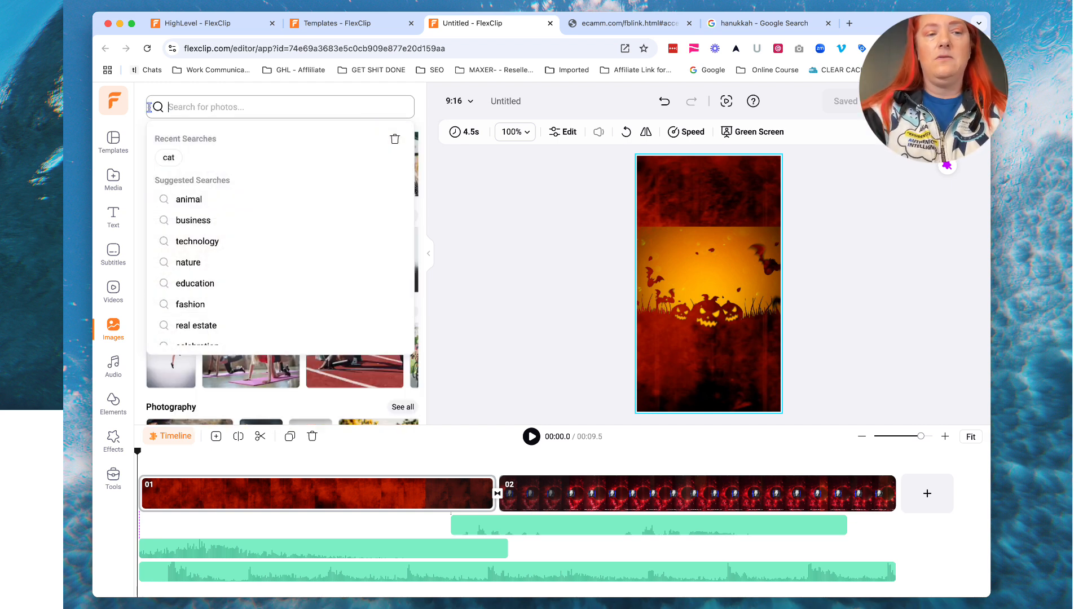
pyautogui.write('puppp')
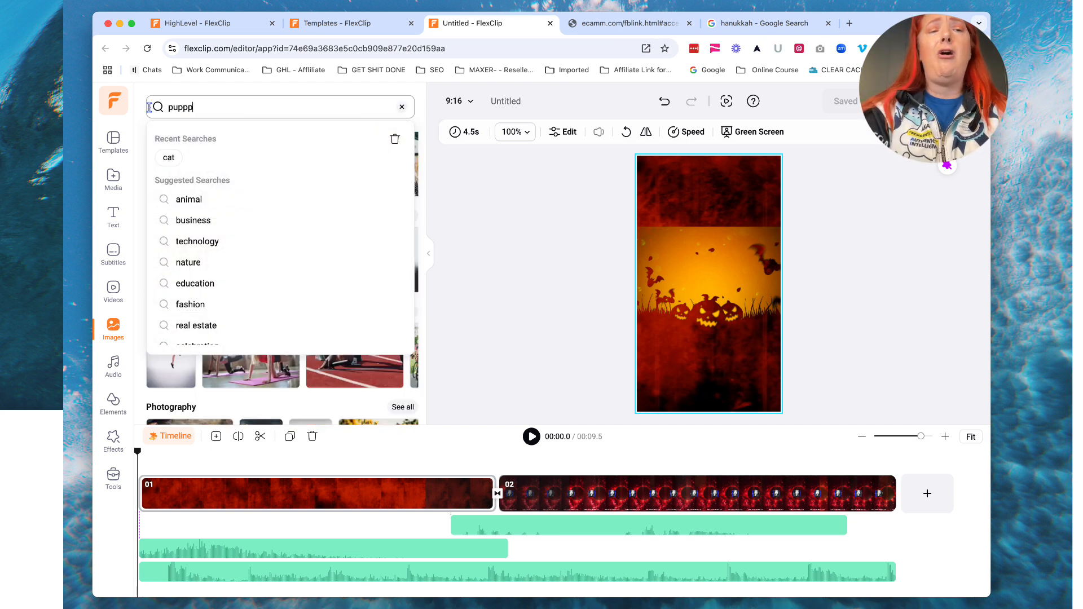
pyautogui.write('y')
pyautogui.press('Return')
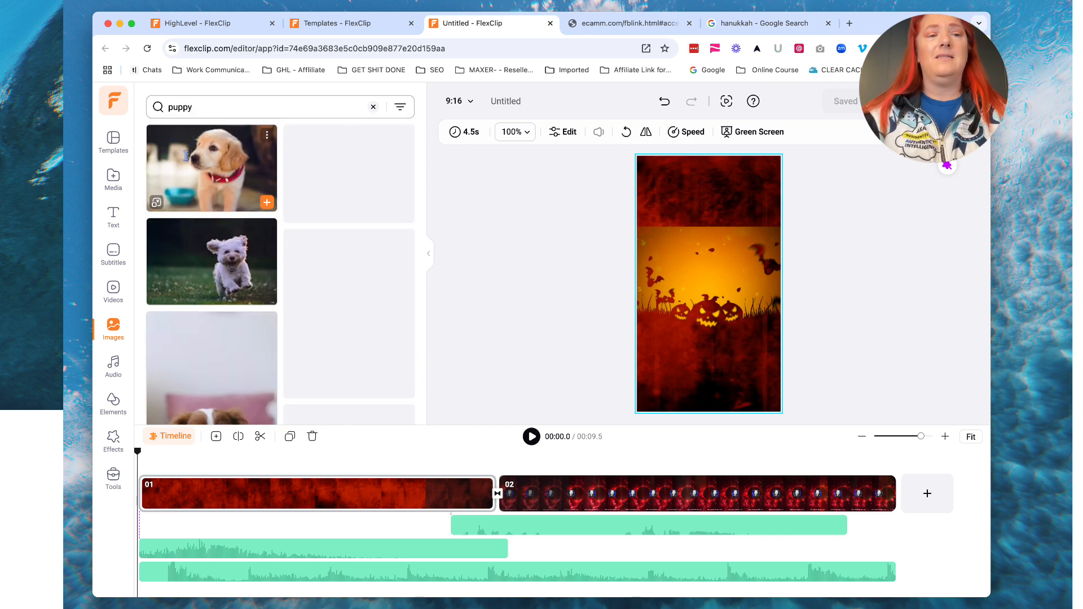
pyautogui.scroll(-5, 261, 314)
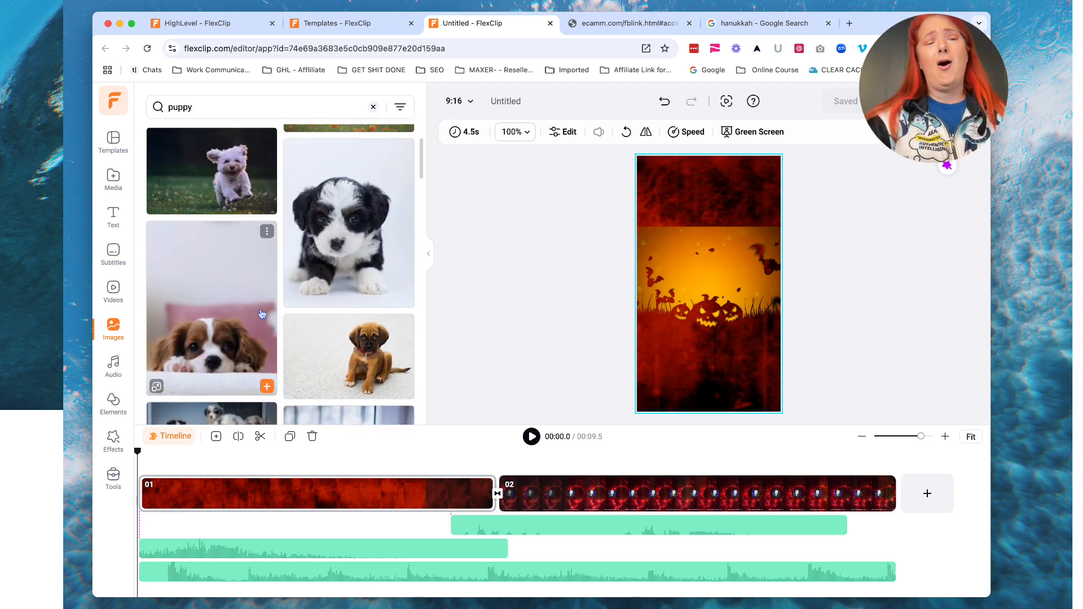
# Search the stock image library for pizza.
pyautogui.click(169, 107)
pyautogui.doubleClick(167, 108)
pyautogui.write('pi')
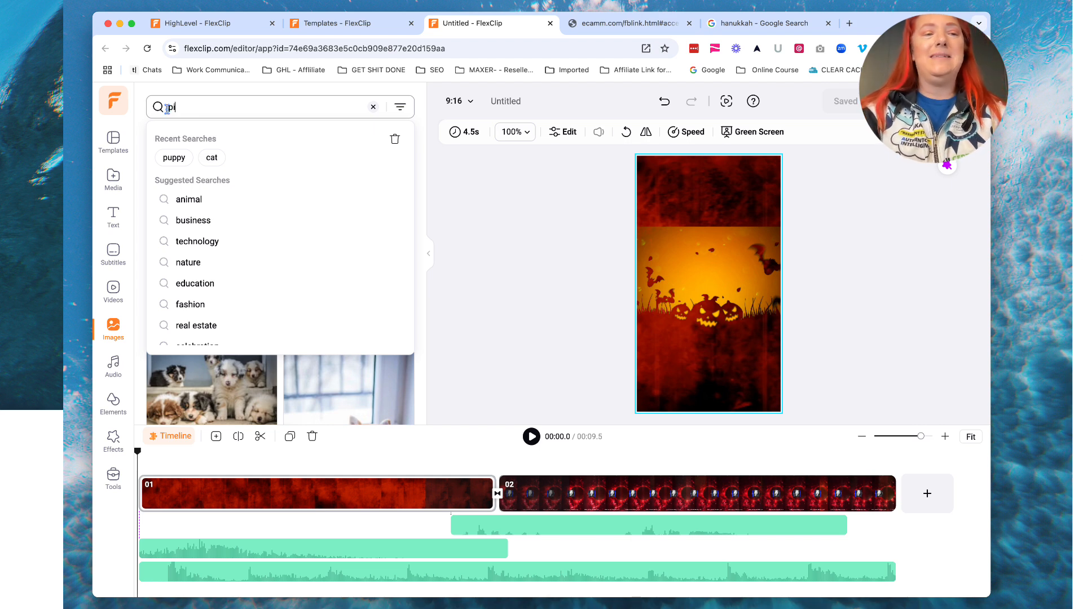
pyautogui.write('zza')
pyautogui.press('Return')
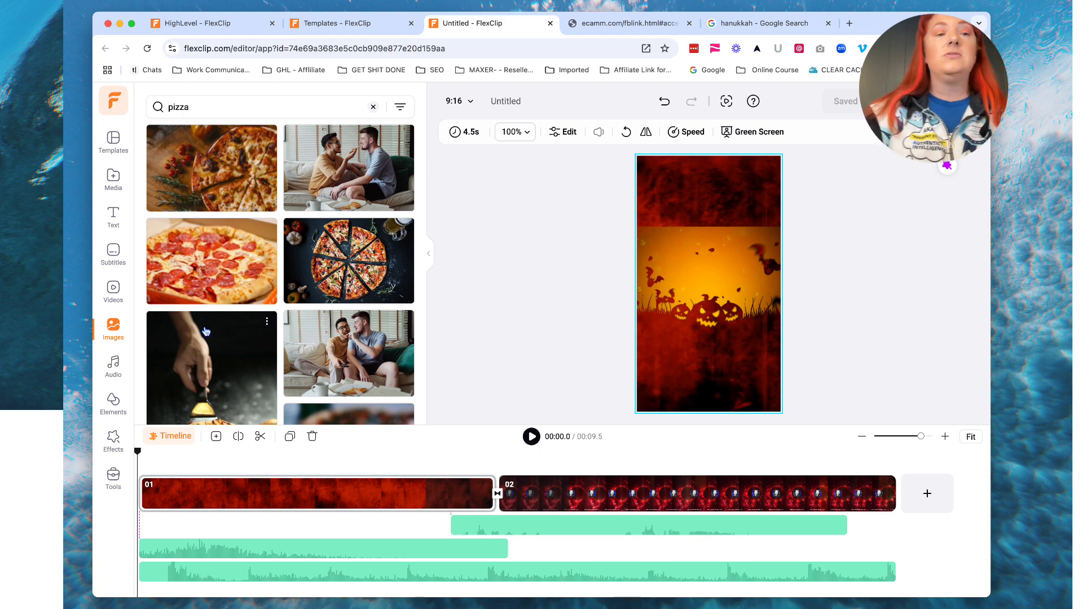
# Search the stock image library for social and look through the photos.
pyautogui.click(159, 113)
pyautogui.write('social')
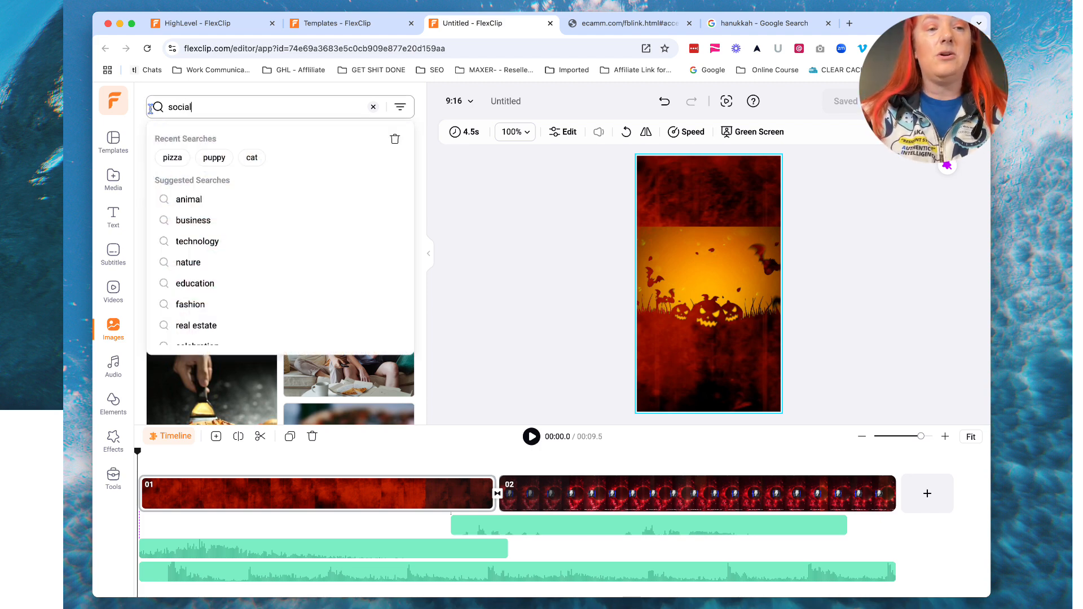
pyautogui.press('Return')
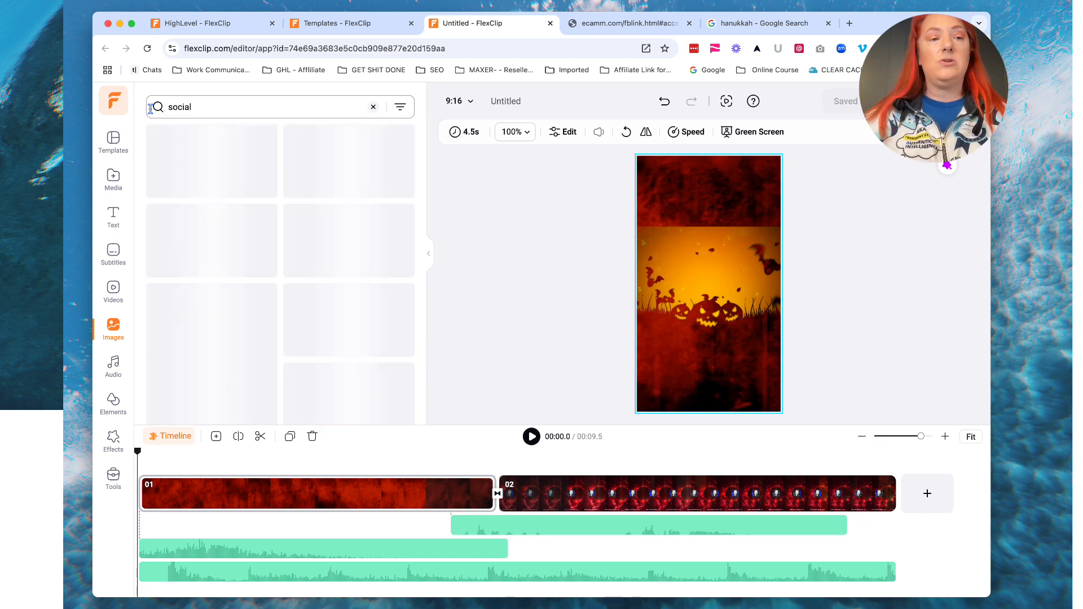
pyautogui.scroll(-3, 260, 309)
pyautogui.scroll(-10, 261, 309)
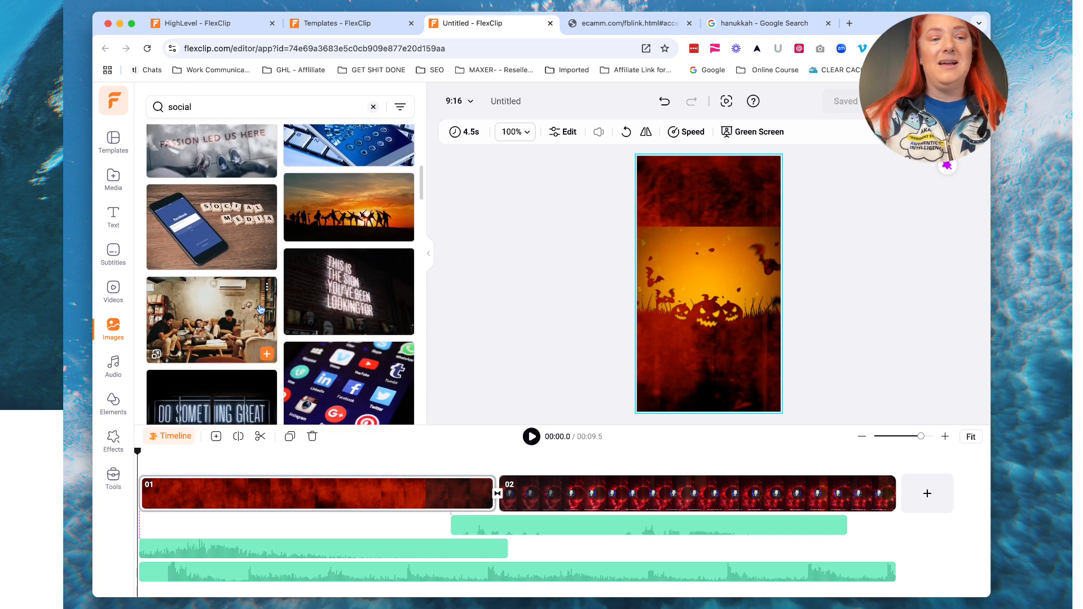
pyautogui.scroll(-10, 260, 309)
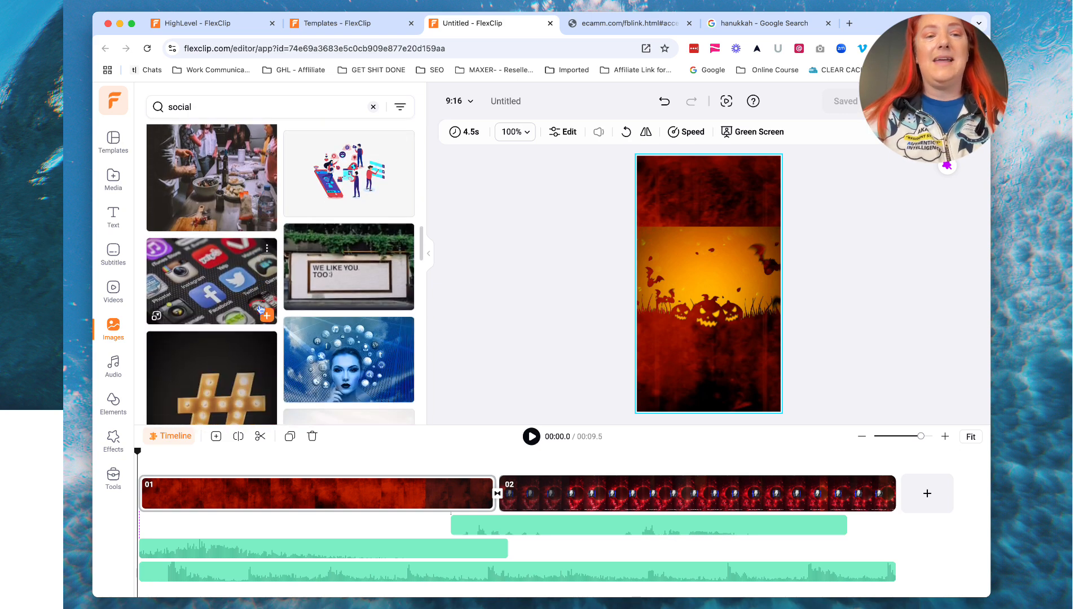
pyautogui.scroll(-5, 260, 309)
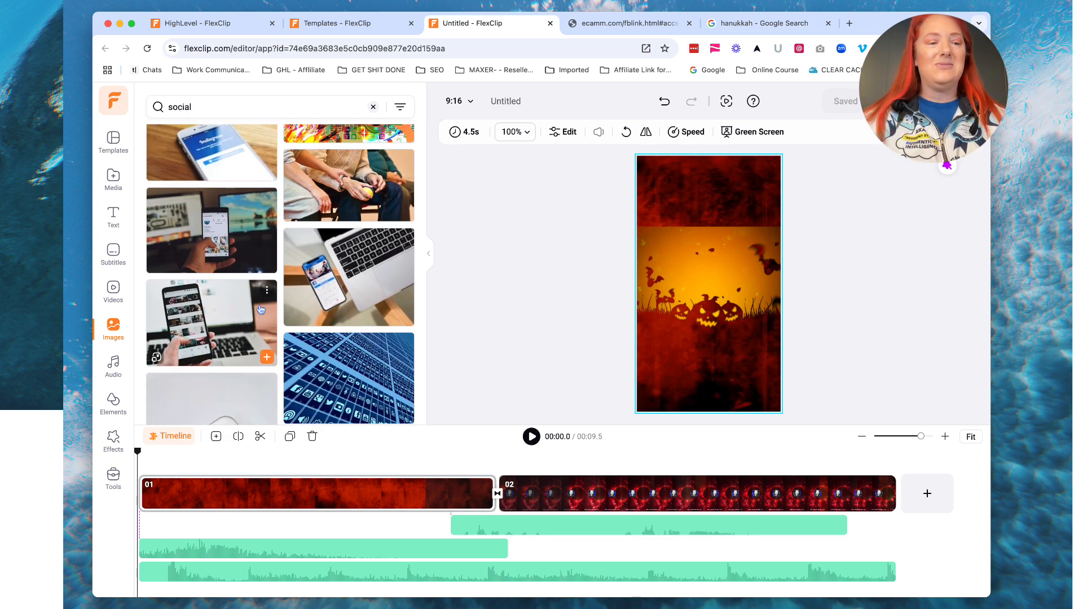
# Open the audio library and browse all tracks, the music and the sound effects (SFX).
pyautogui.click(116, 365)
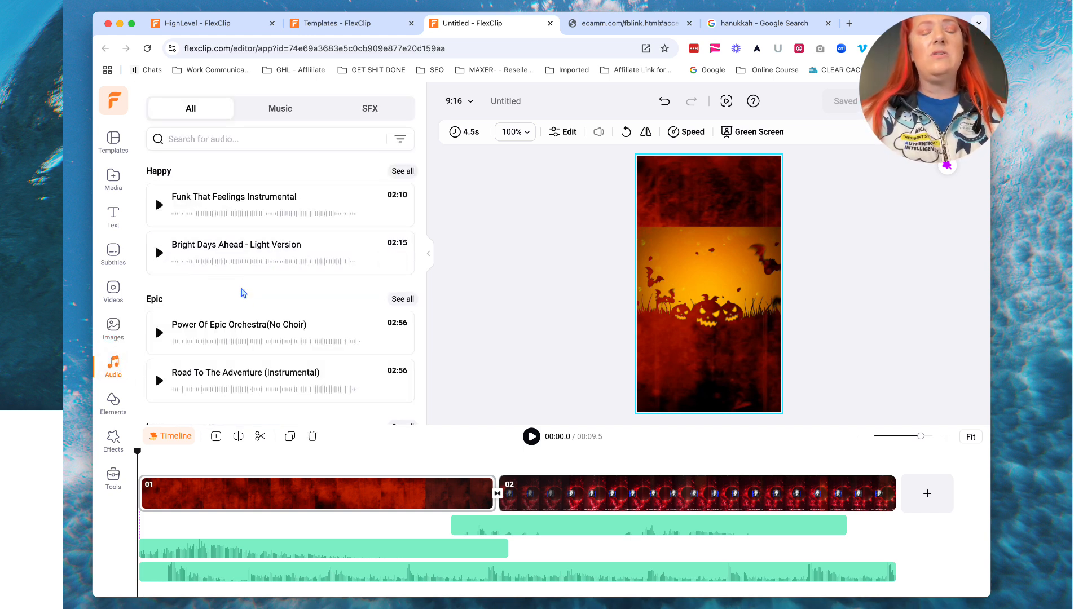
pyautogui.scroll(-5, 244, 293)
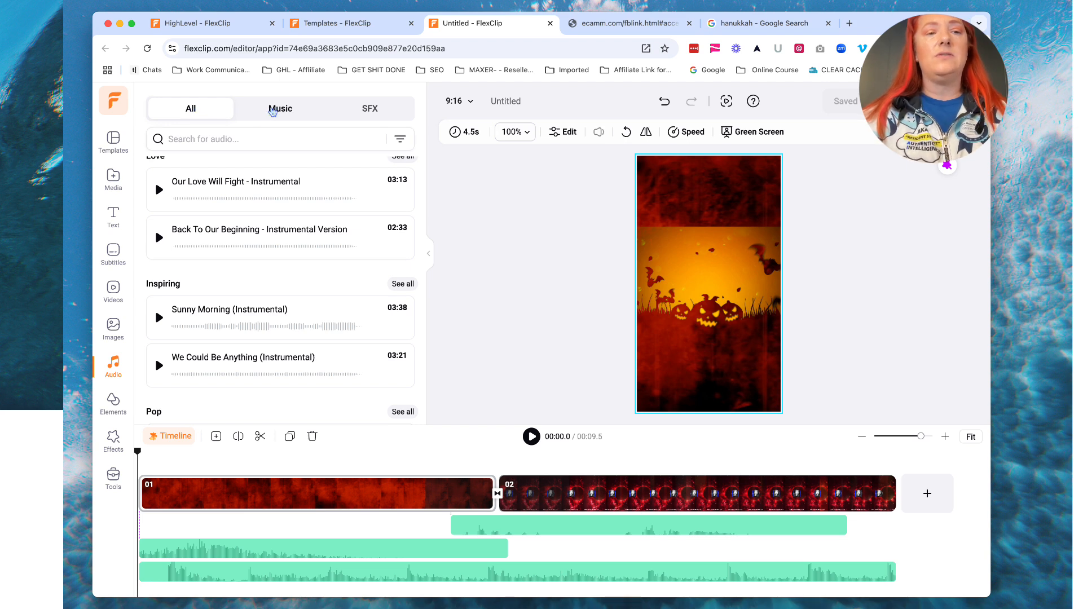
pyautogui.click(280, 108)
pyautogui.click(363, 113)
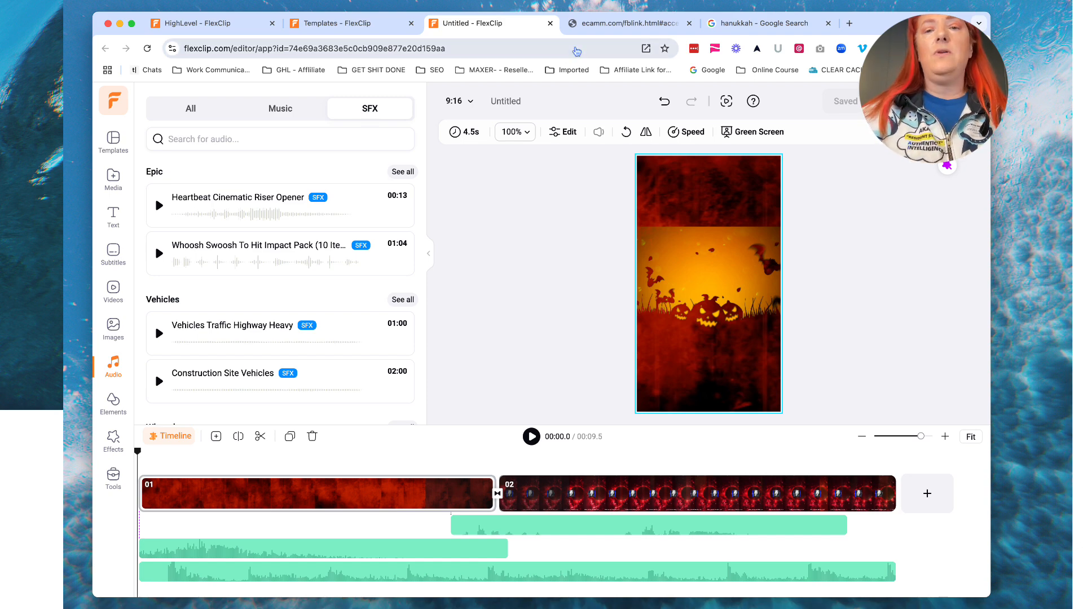
# Switch to the ecamm browser tab and load the How To Marketing Pro YouTube channel in it.
pyautogui.click(587, 24)
pyautogui.click(543, 48)
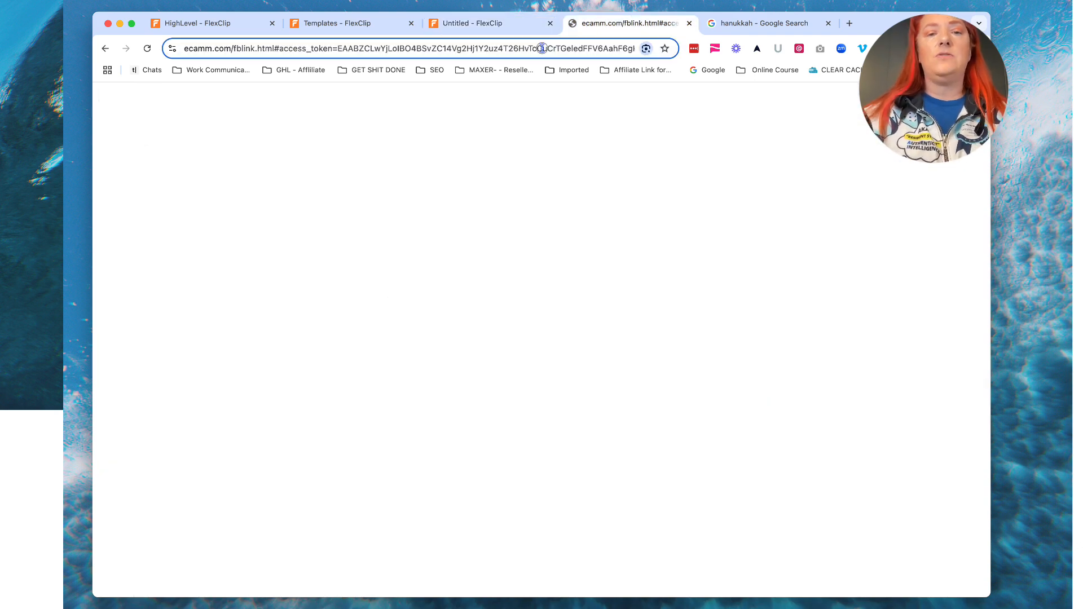
pyautogui.write('you')
pyautogui.press('Return')
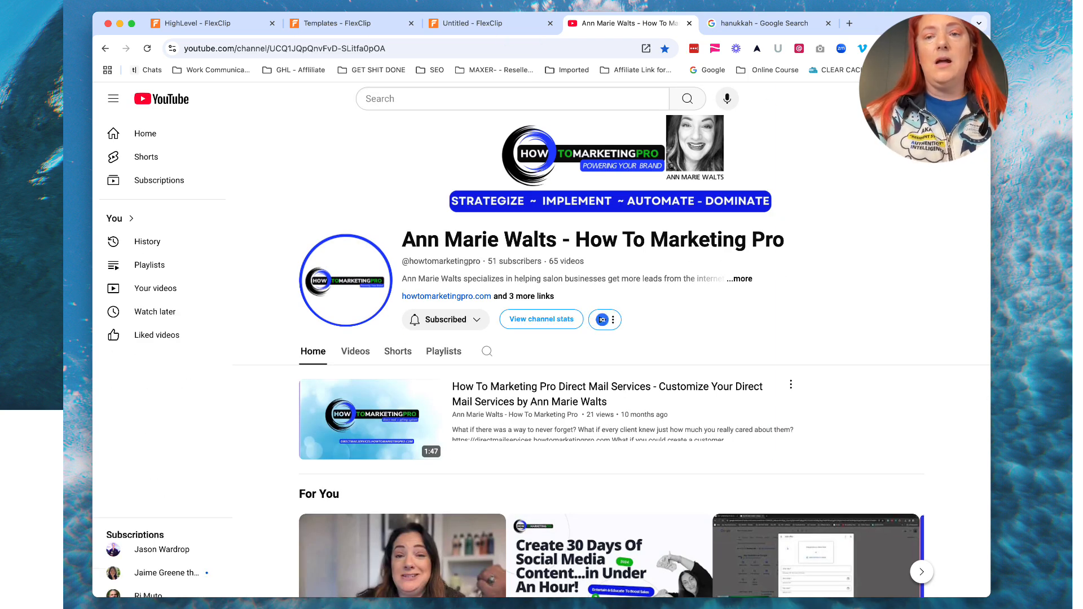
# Open the signed-in account's own YouTube channel page and look through its featured videos.
pyautogui.click(967, 99)
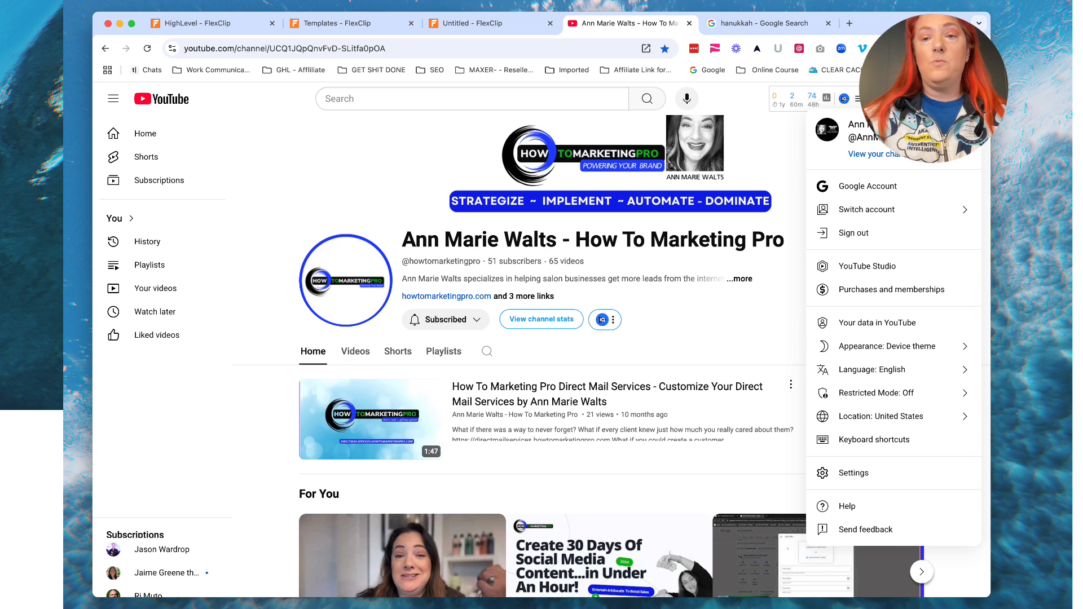
pyautogui.click(896, 158)
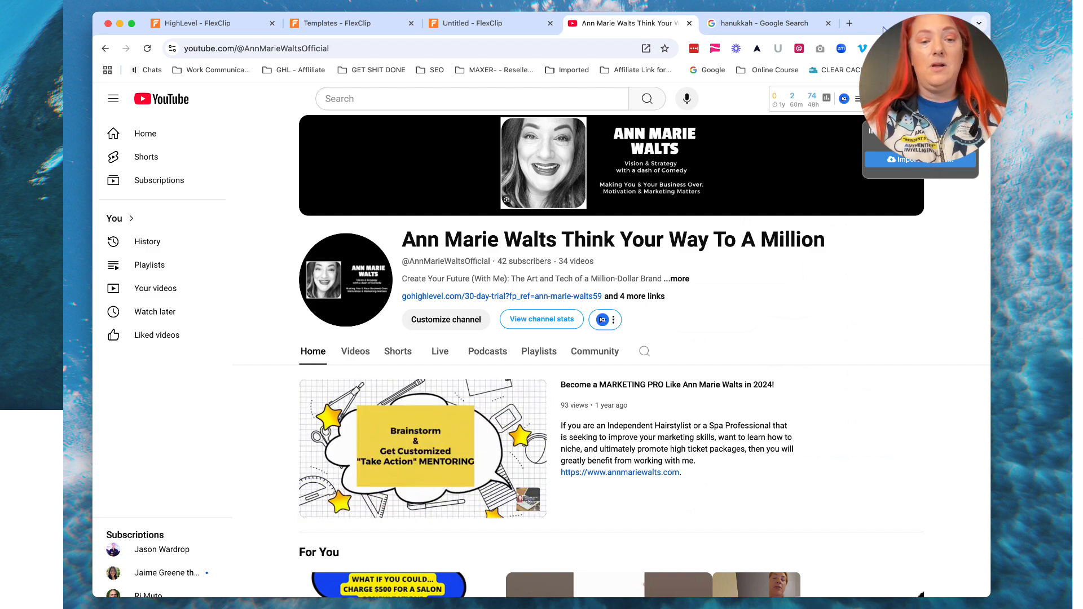
pyautogui.scroll(-3, 550, 339)
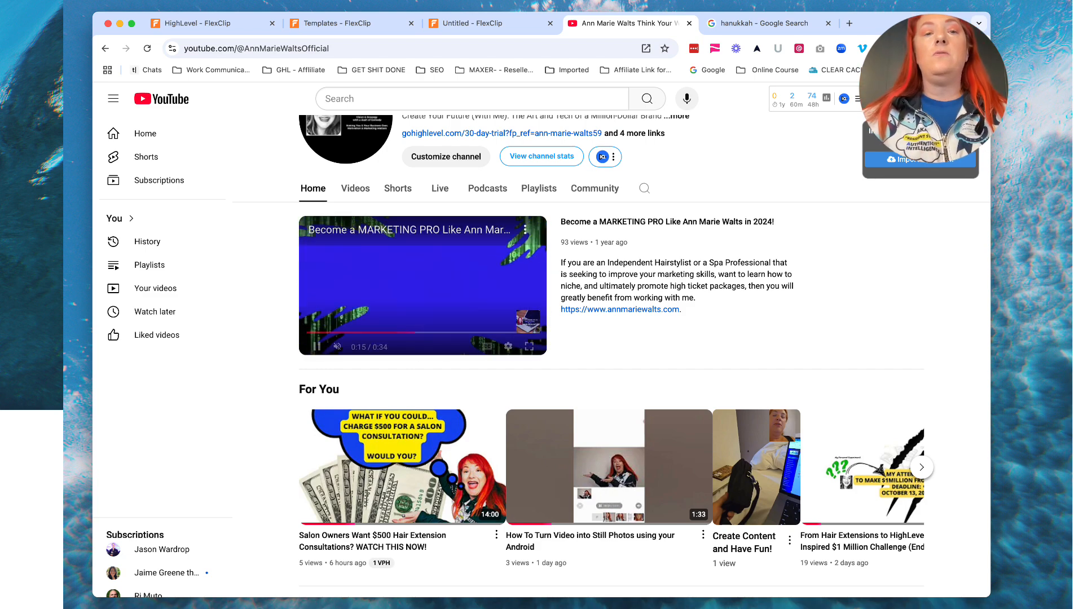
# Switch to the untitled FlexClip project and look through the transitions available between scenes 01 and 02.
pyautogui.click(472, 23)
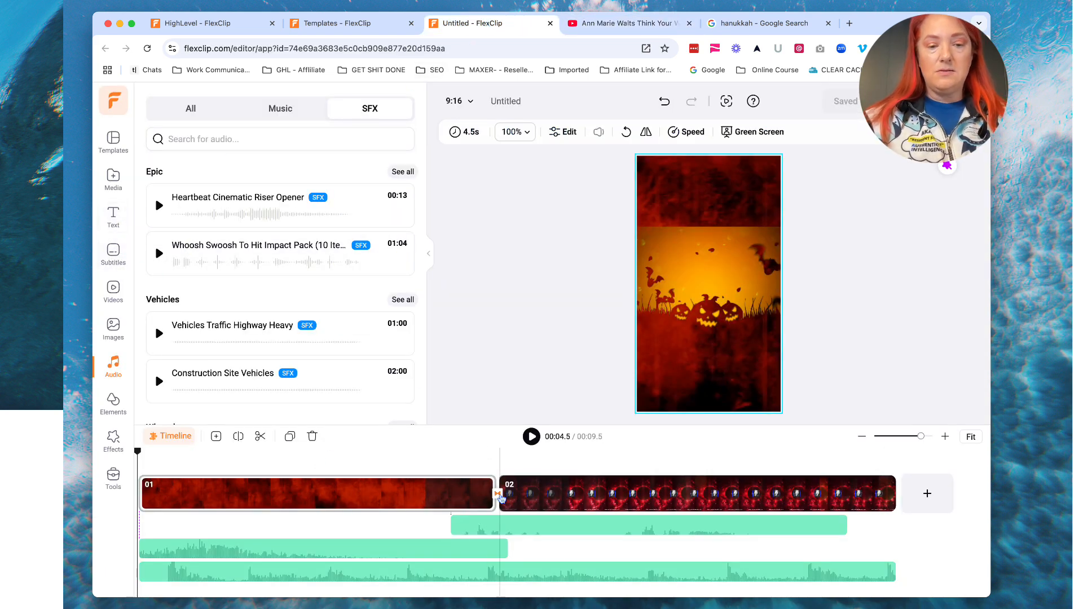
pyautogui.click(498, 494)
pyautogui.scroll(5, 284, 204)
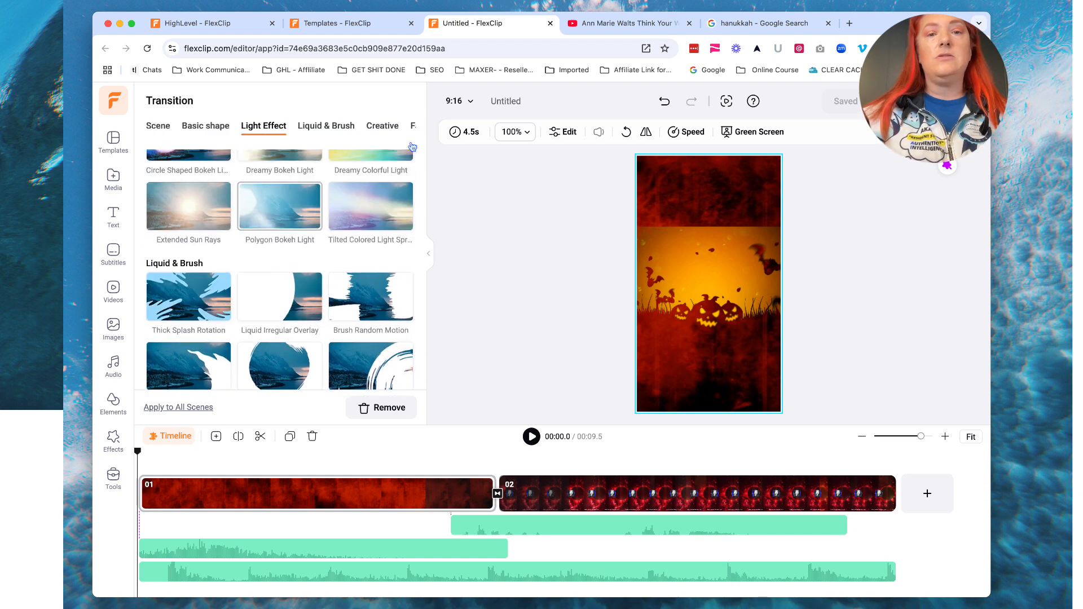
# Return to the YouTube channel page, view its featured video and move the Import: Profile pop-up away from the account avatar.
pyautogui.click(601, 23)
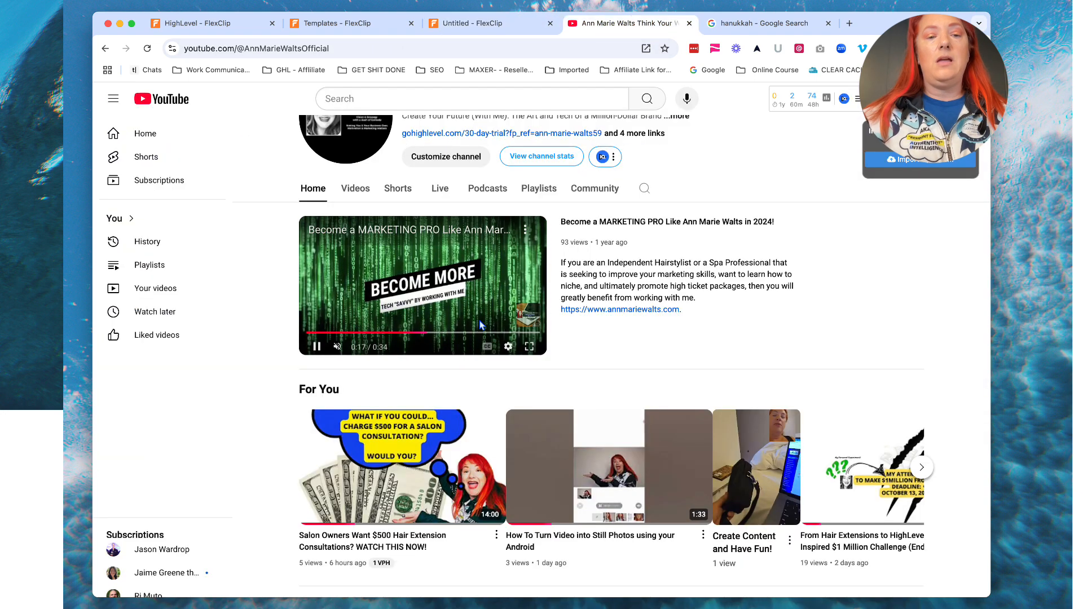
pyautogui.moveTo(431, 333)
pyautogui.mouseDown()
pyautogui.moveTo(361, 331)
pyautogui.moveTo(469, 330)
pyautogui.moveTo(380, 324)
pyautogui.moveTo(439, 321)
pyautogui.mouseUp()
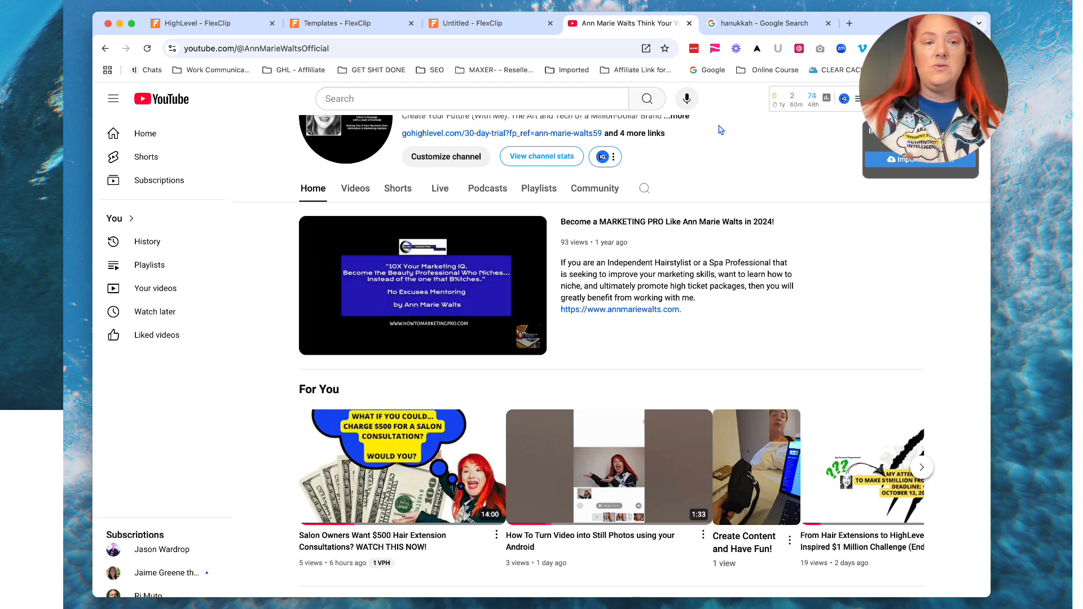
pyautogui.moveTo(916, 131); pyautogui.dragTo(940, 463)
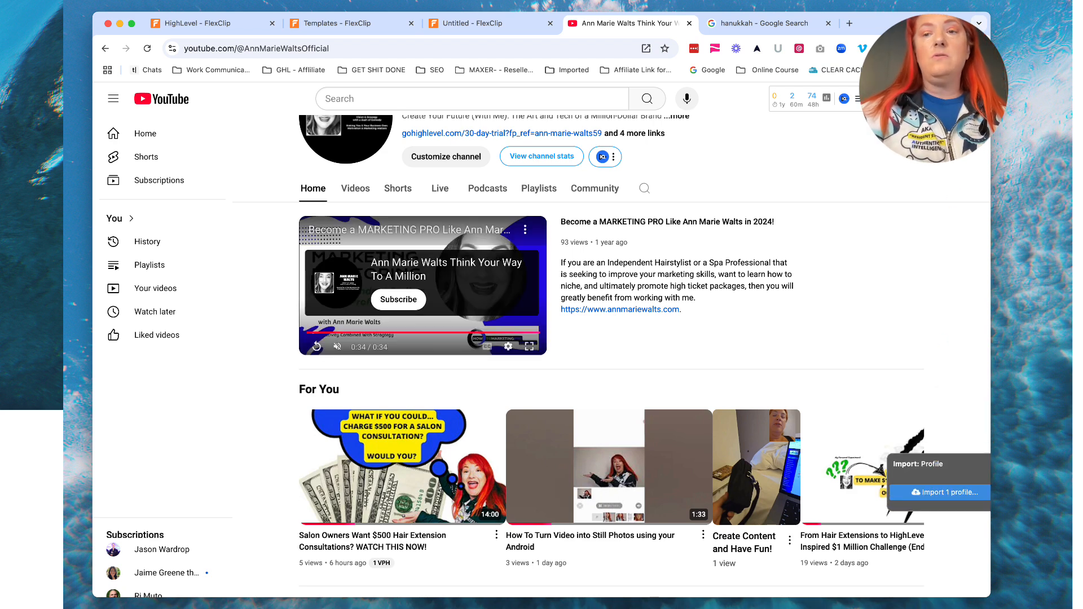
# Open YouTube Studio for the signed-in channel and go to its Audio library.
pyautogui.click(966, 99)
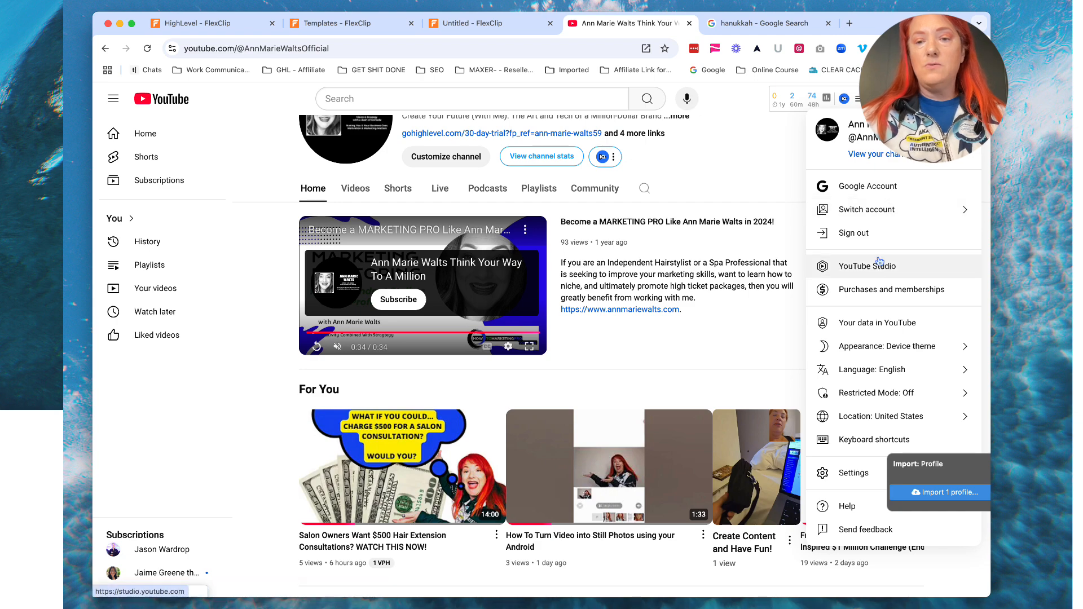
pyautogui.click(873, 274)
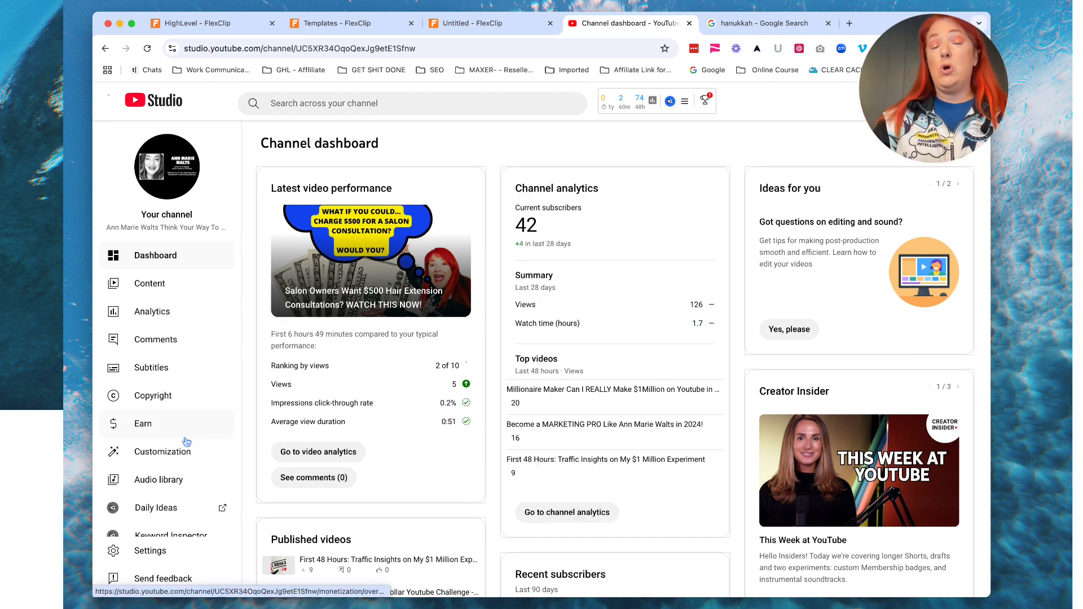
pyautogui.scroll(-3, 169, 429)
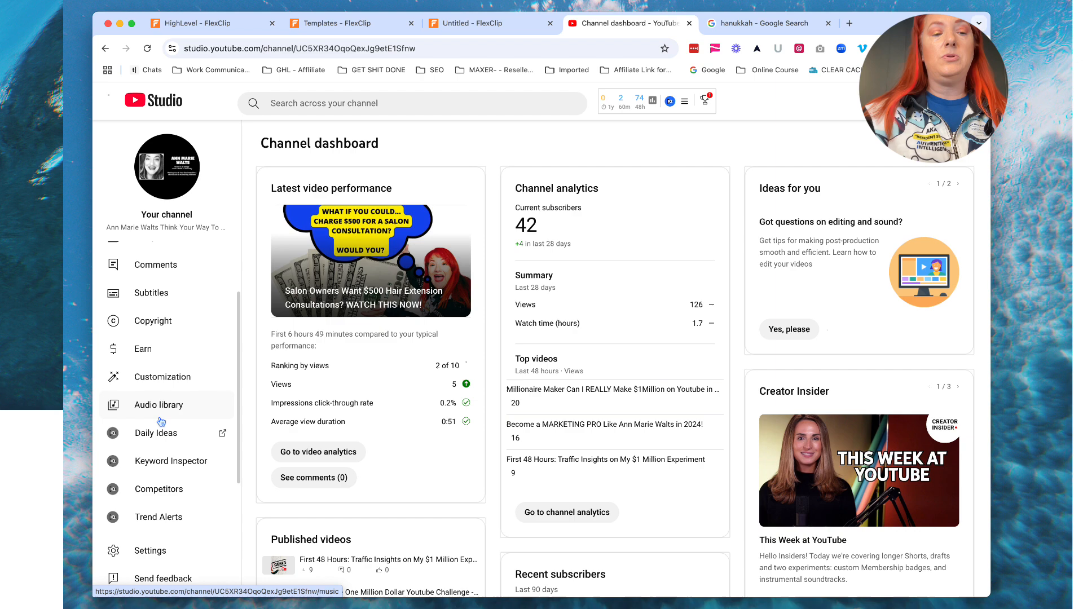
pyautogui.click(159, 414)
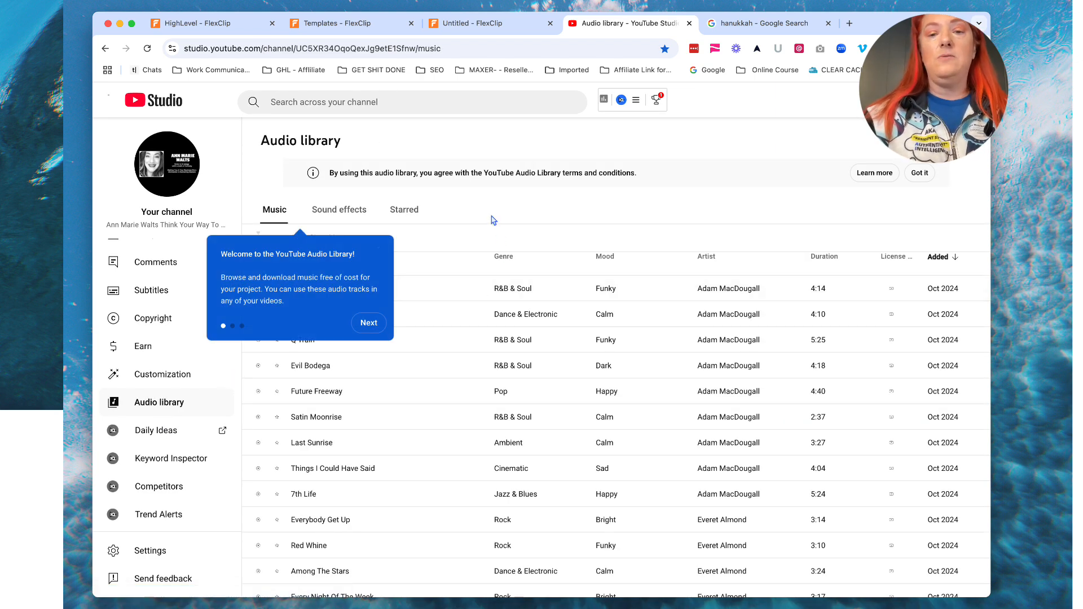
# Step through the Audio library's introductory tips up to the last one.
pyautogui.click(377, 322)
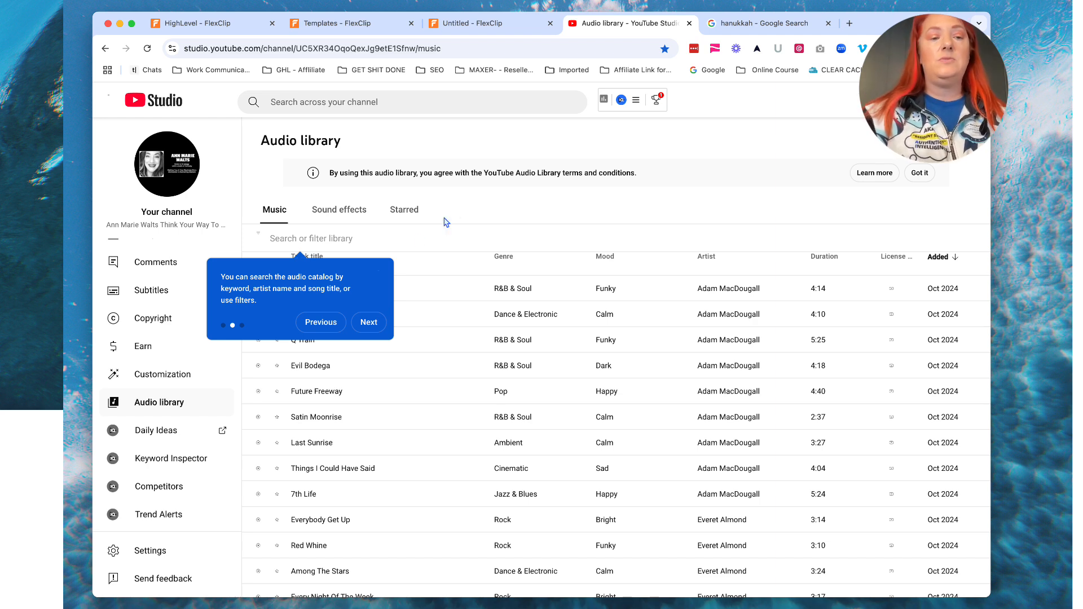
pyautogui.click(330, 326)
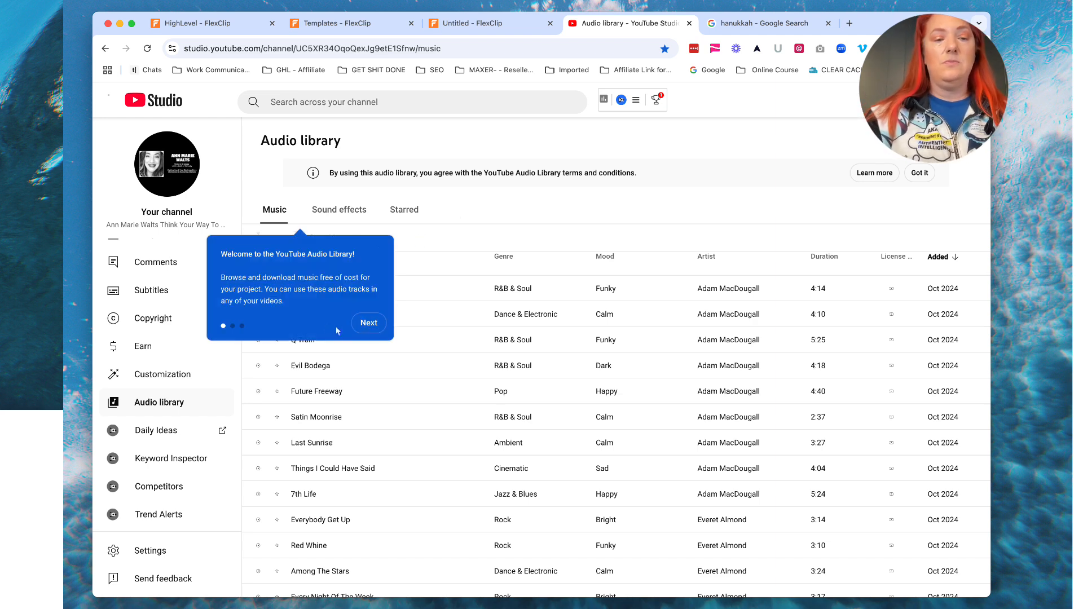
pyautogui.click(369, 323)
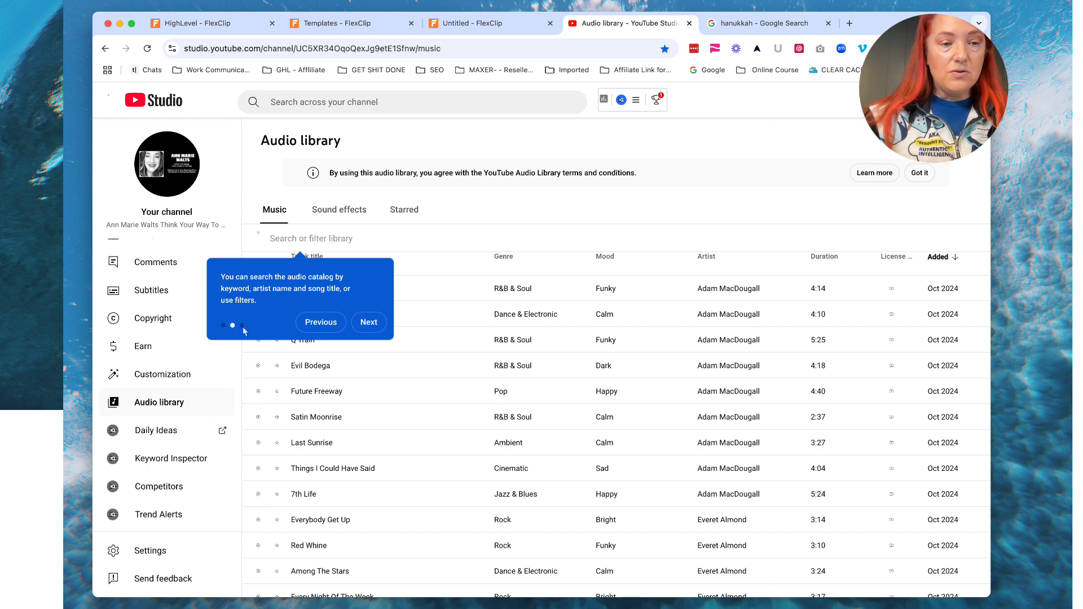
pyautogui.click(366, 325)
pyautogui.click(365, 325)
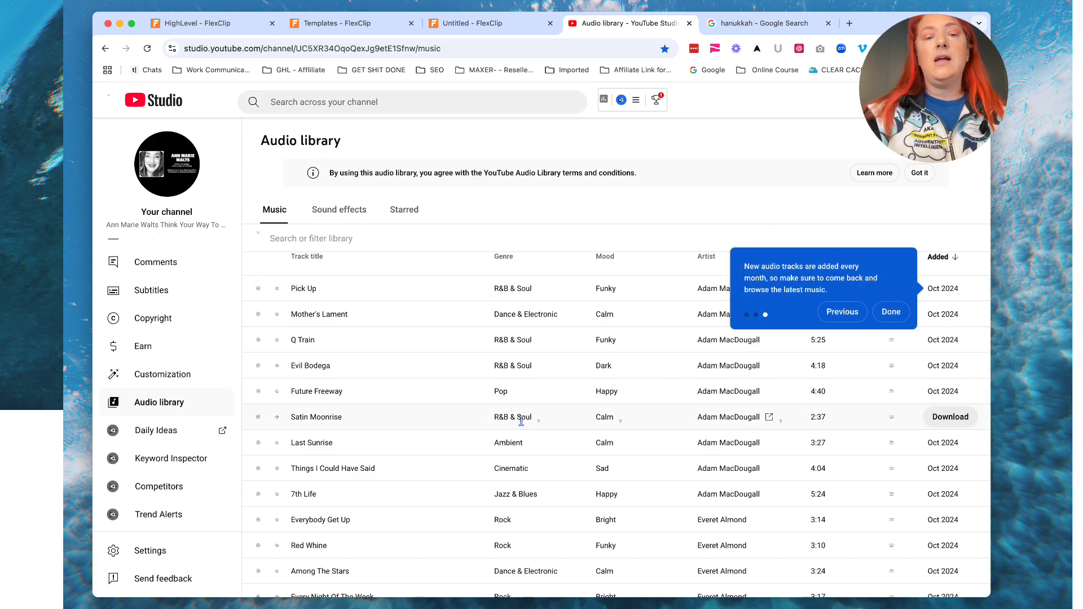
# Browse the free music tracks and download "Pick Up" as an MP3 into the Downloads folder.
pyautogui.scroll(-2, 522, 421)
pyautogui.scroll(-2, 522, 421)
pyautogui.scroll(3, 520, 422)
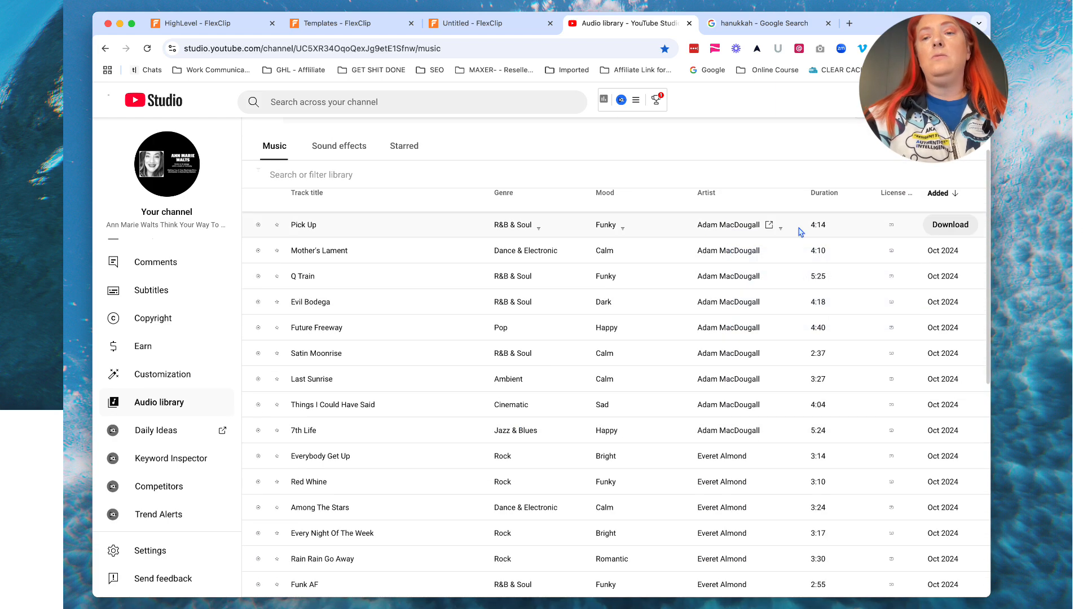
pyautogui.click(959, 229)
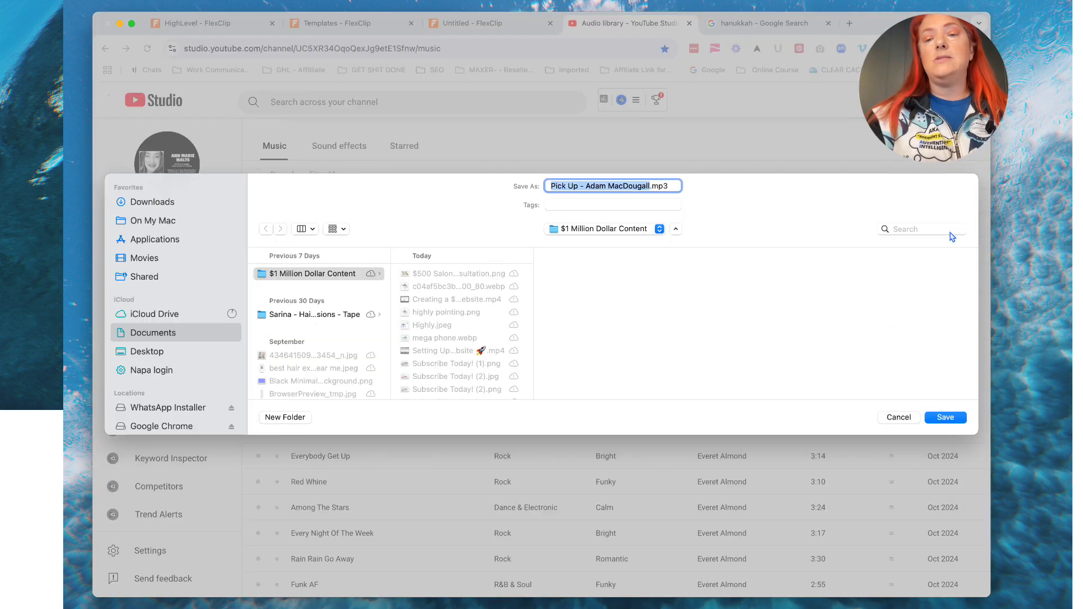
pyautogui.click(160, 202)
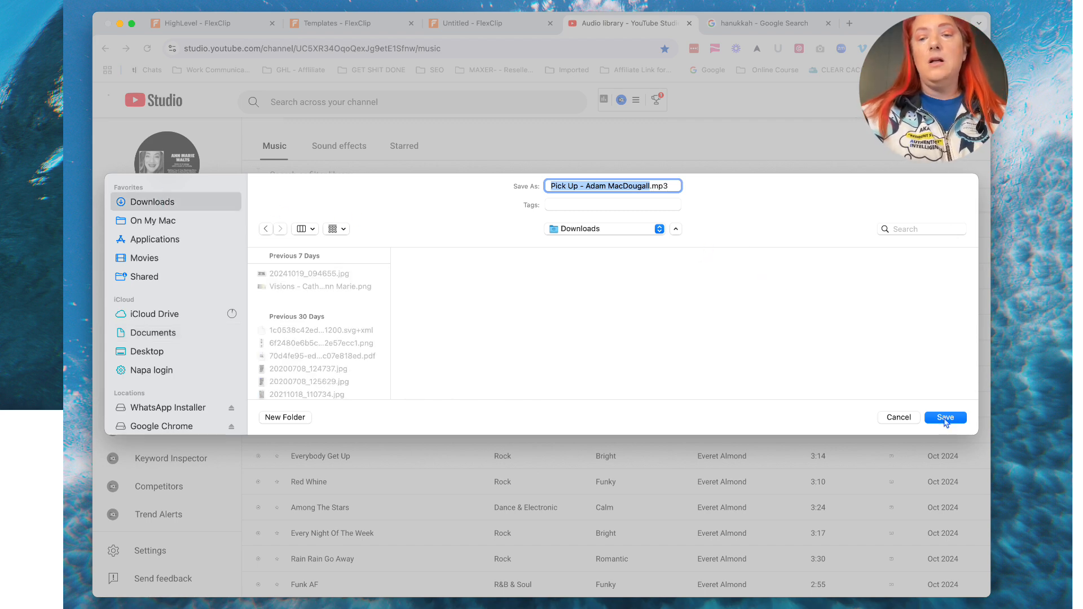
pyautogui.click(945, 418)
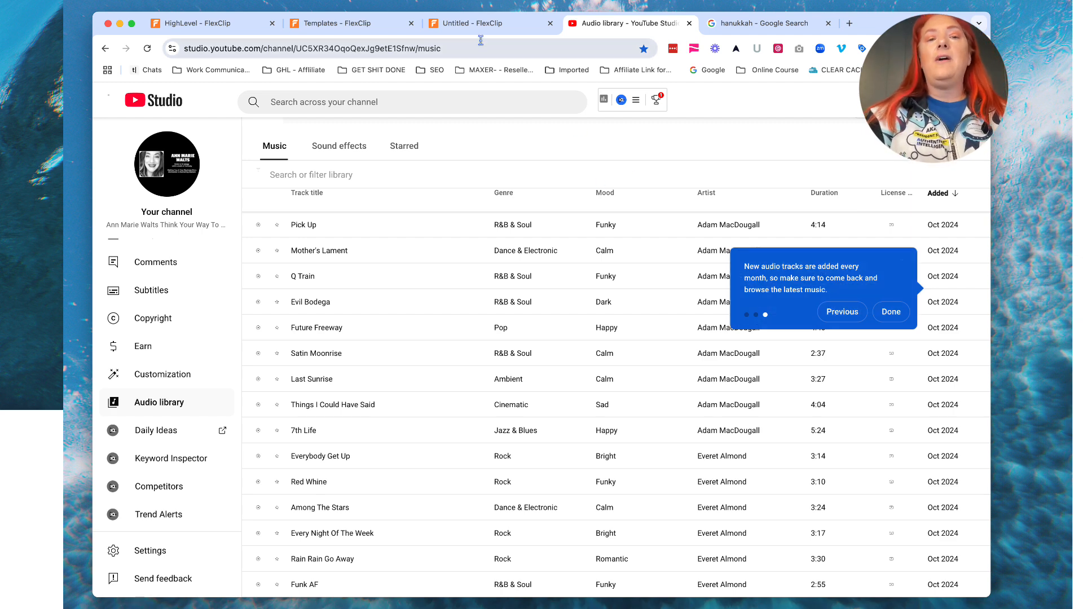
# Switch to the untitled FlexClip project and upload the "Pick Up" MP3 from the Downloads folder to its media.
pyautogui.click(469, 28)
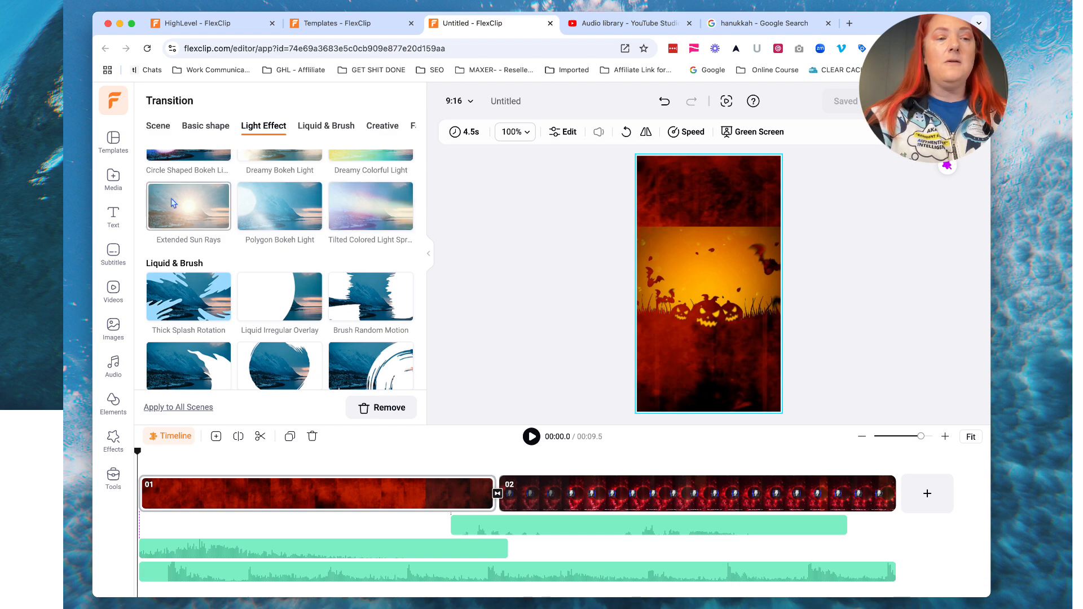
pyautogui.click(113, 178)
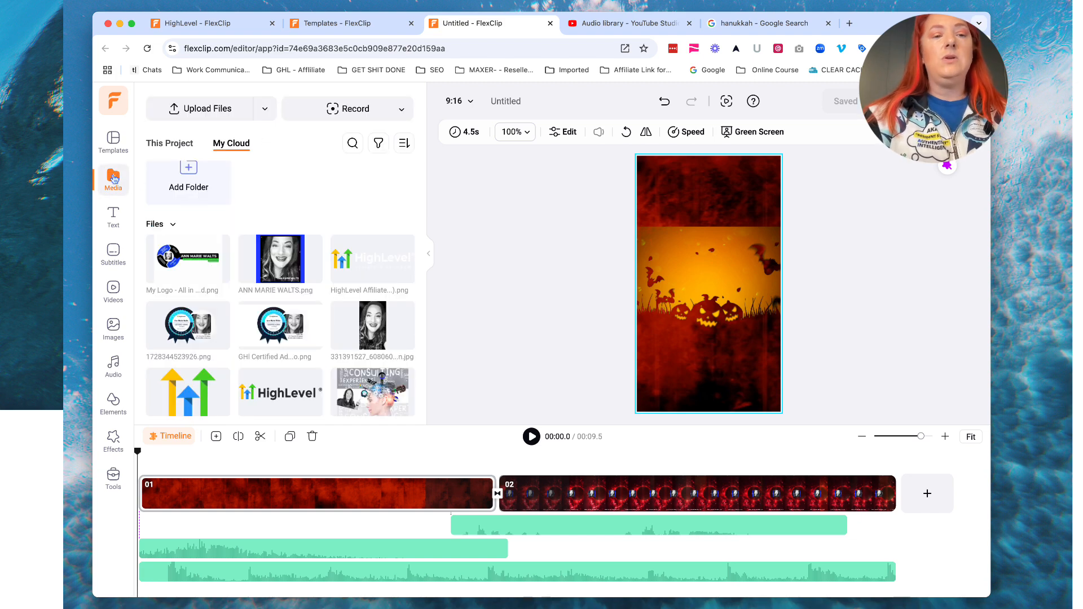
pyautogui.click(227, 117)
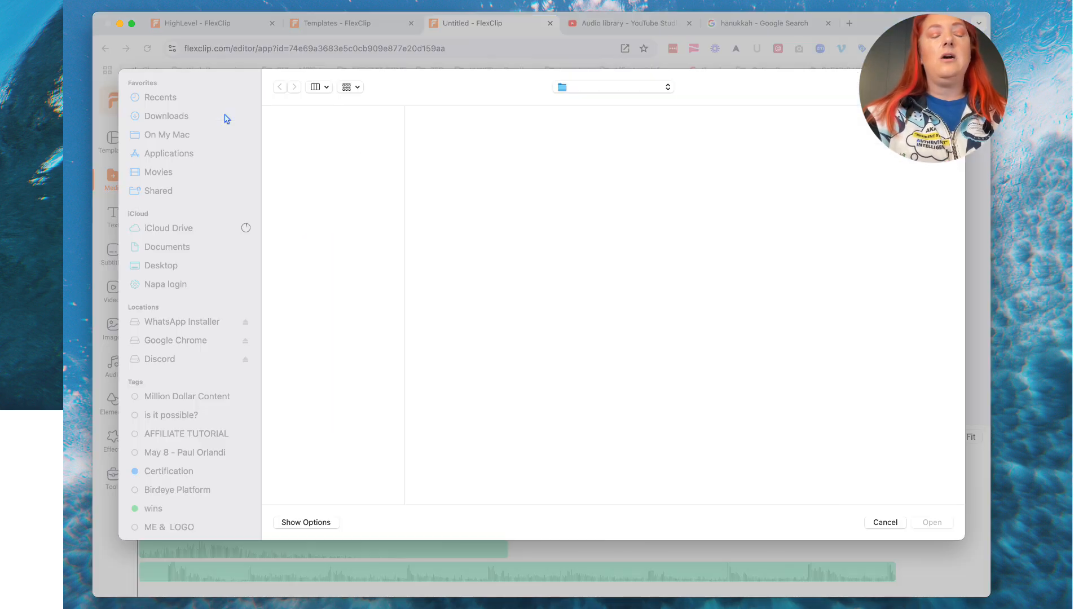
pyautogui.click(175, 117)
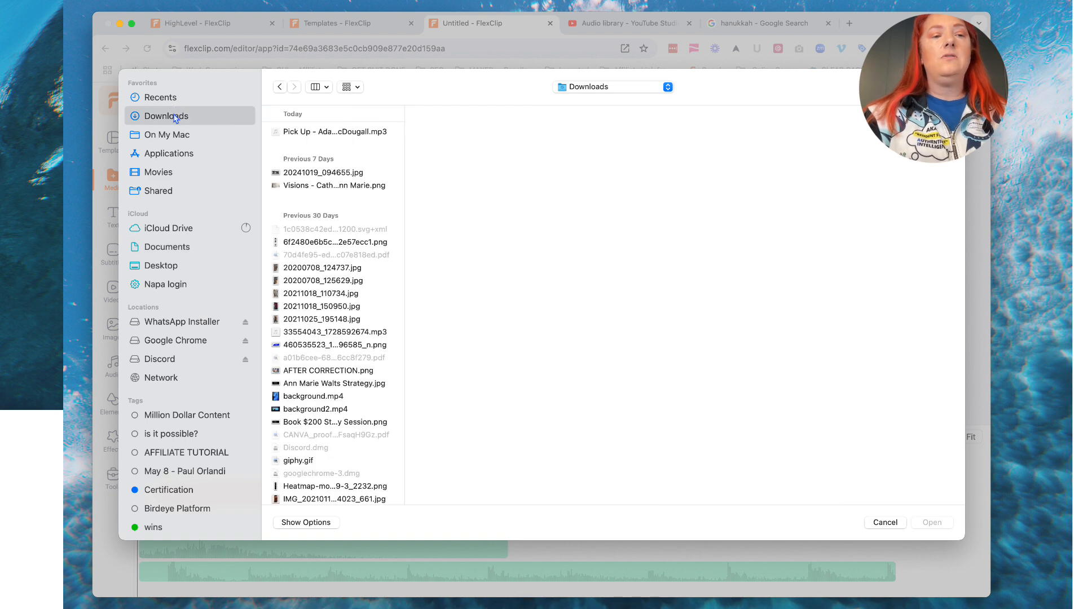
pyautogui.click(311, 135)
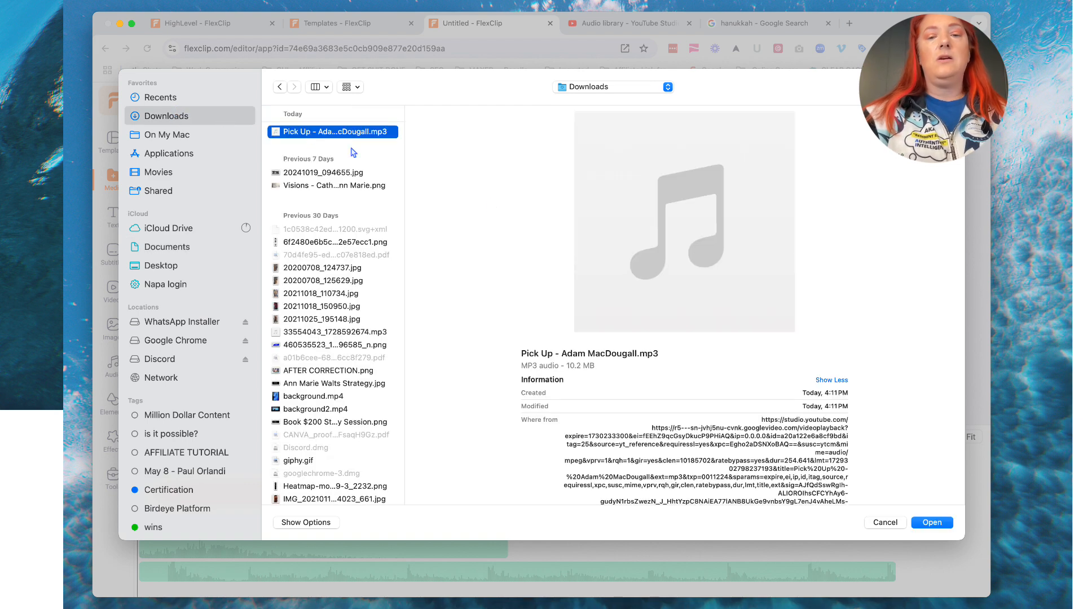
pyautogui.click(932, 523)
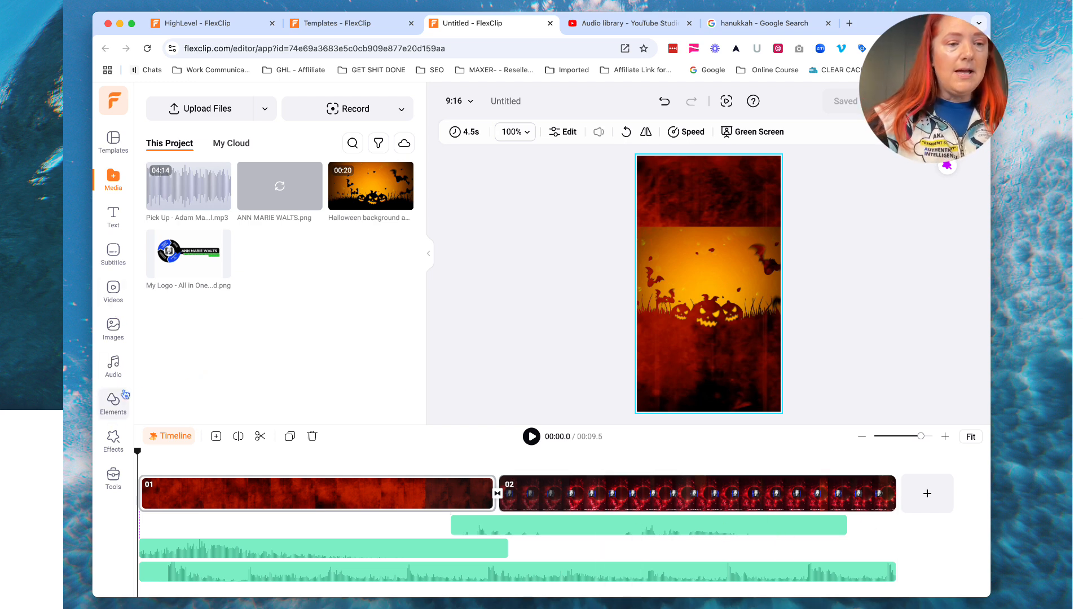
# Look through the stock sound effects and adjust the start of the House Of Horror audio track on the timeline.
pyautogui.click(113, 366)
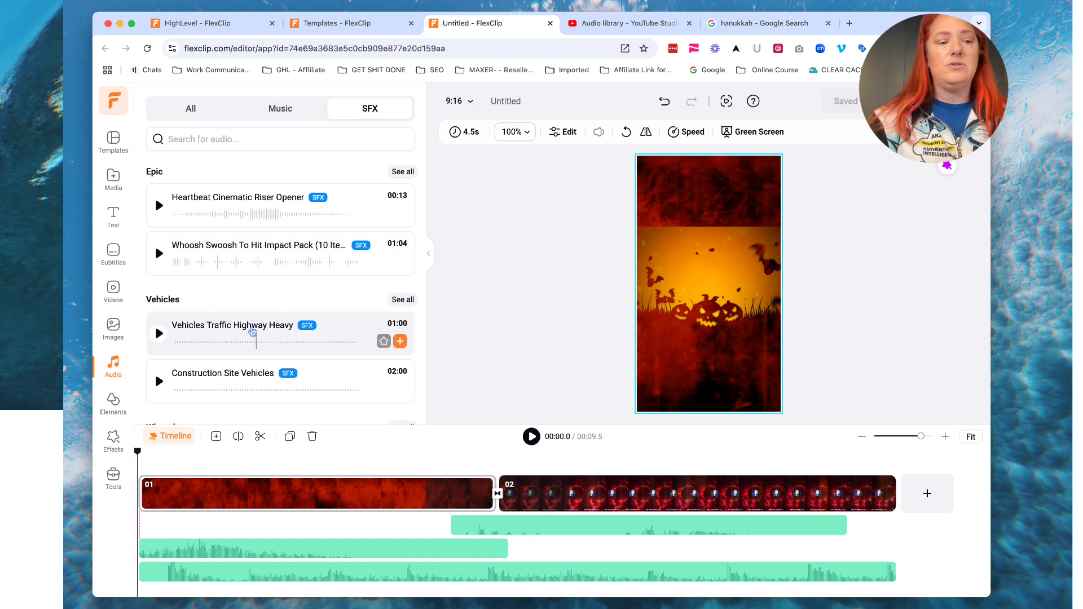
pyautogui.scroll(-2, 235, 341)
pyautogui.scroll(-10, 238, 345)
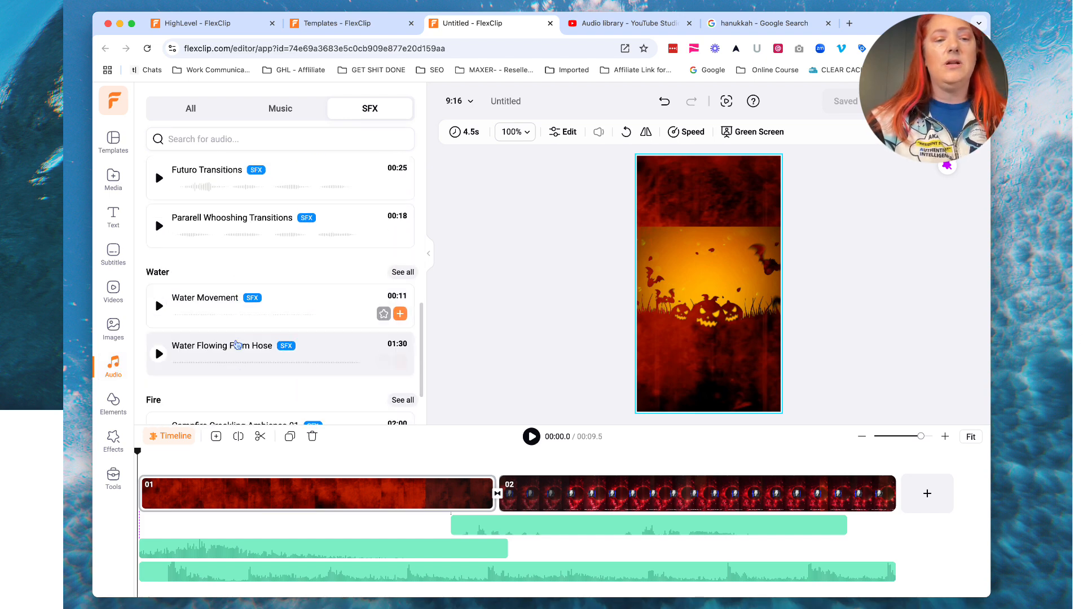
pyautogui.scroll(-7, 238, 345)
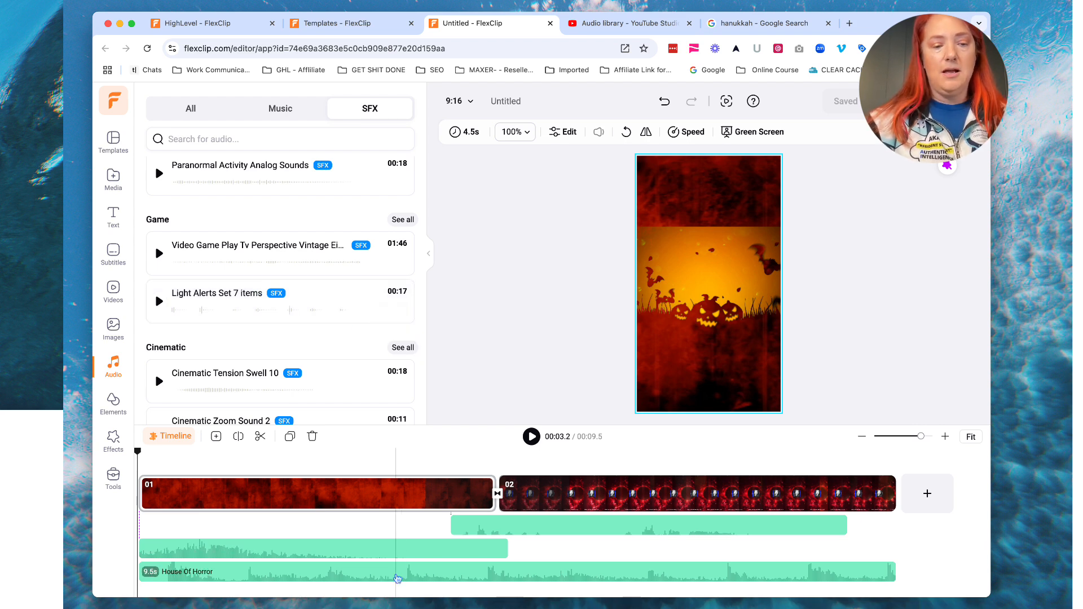
pyautogui.moveTo(157, 575)
pyautogui.mouseDown()
pyautogui.moveTo(167, 576)
pyautogui.moveTo(139, 571)
pyautogui.mouseUp()
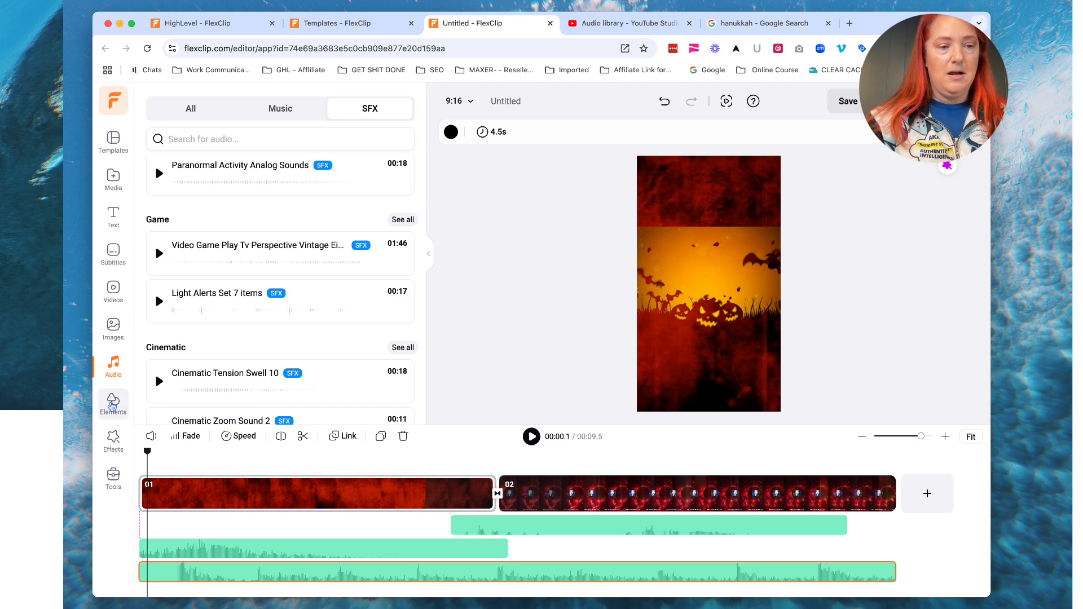
# Open the Elements library, briefly play the video and look through all the Social elements.
pyautogui.click(113, 404)
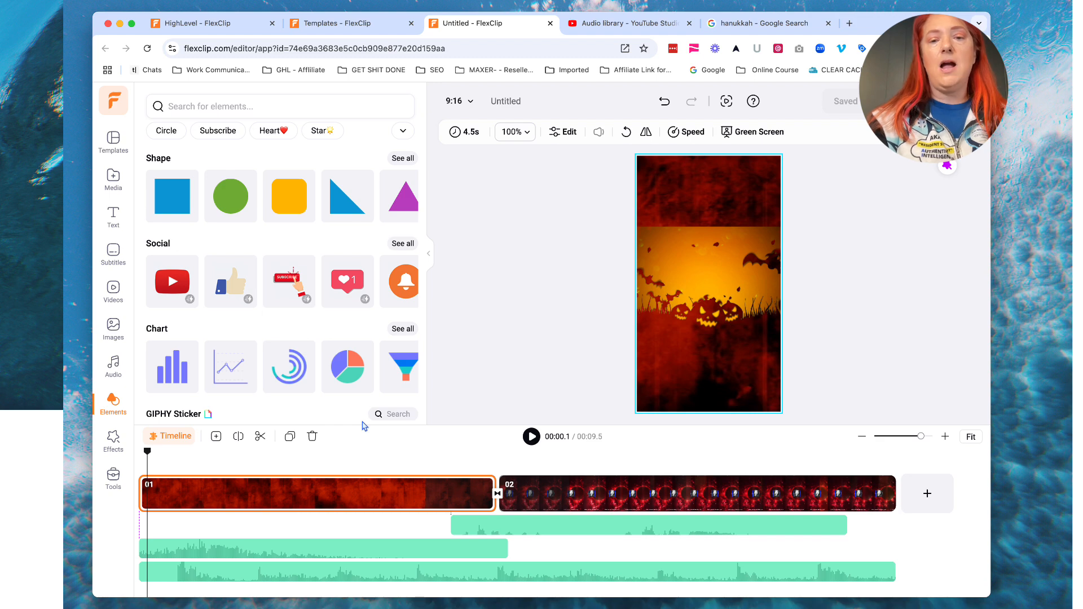
pyautogui.press('space')
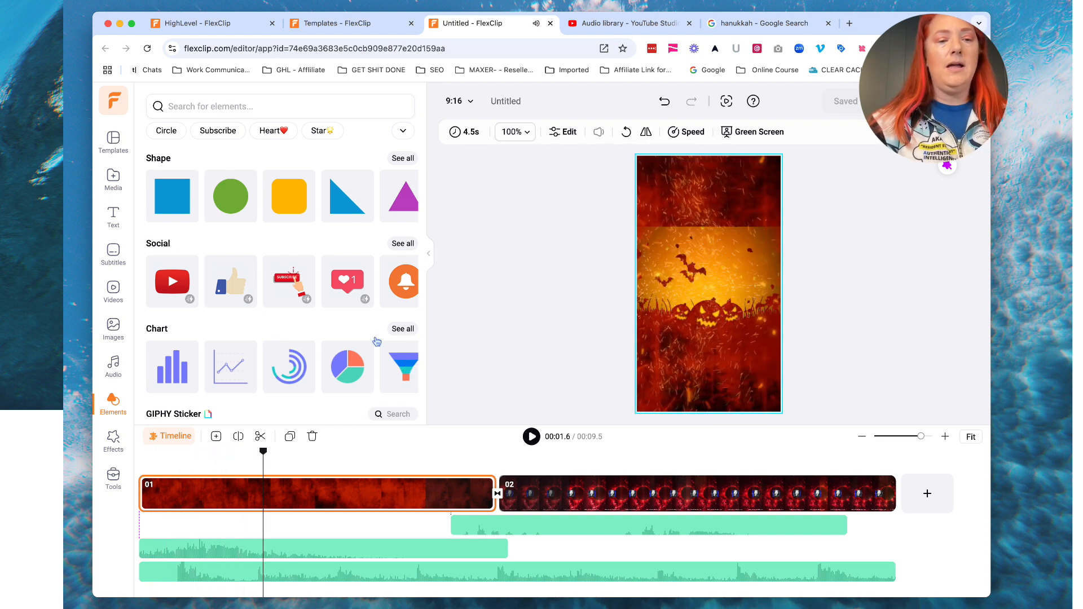
pyautogui.click(400, 244)
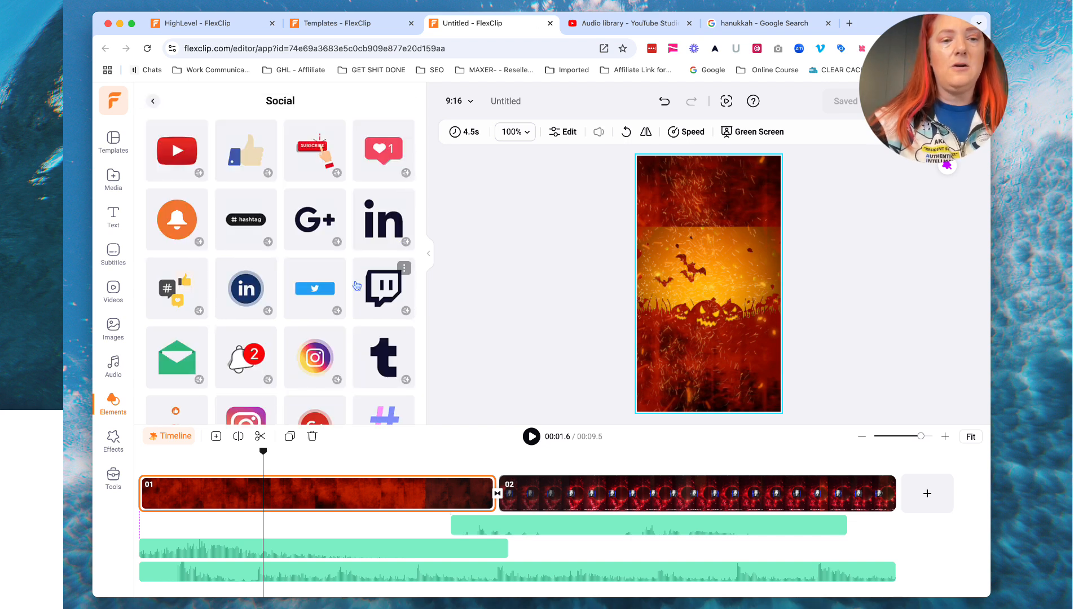
pyautogui.scroll(-5, 293, 339)
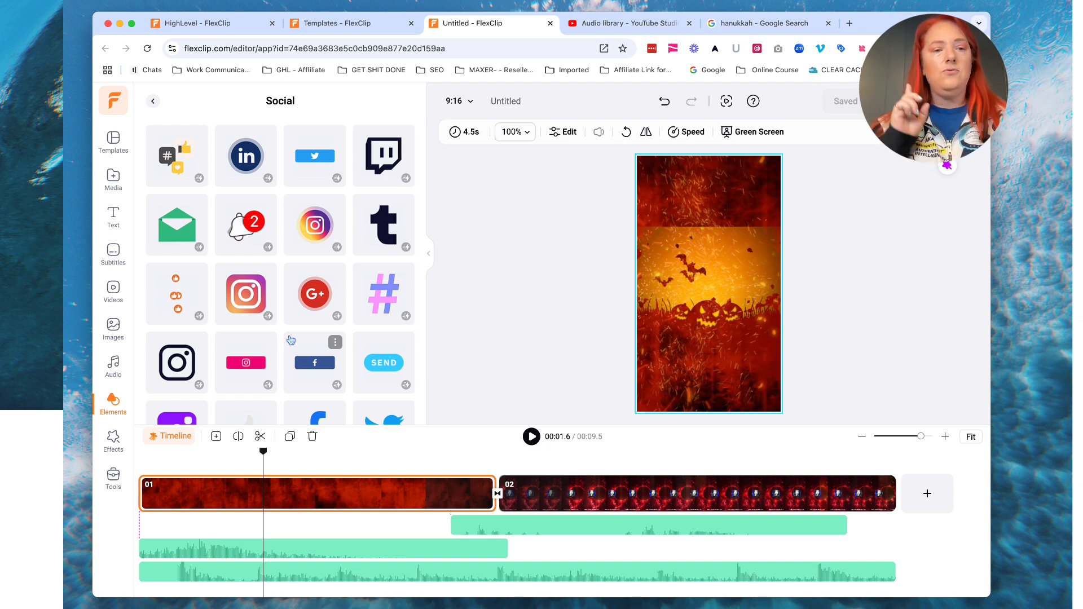
pyautogui.scroll(5, 254, 316)
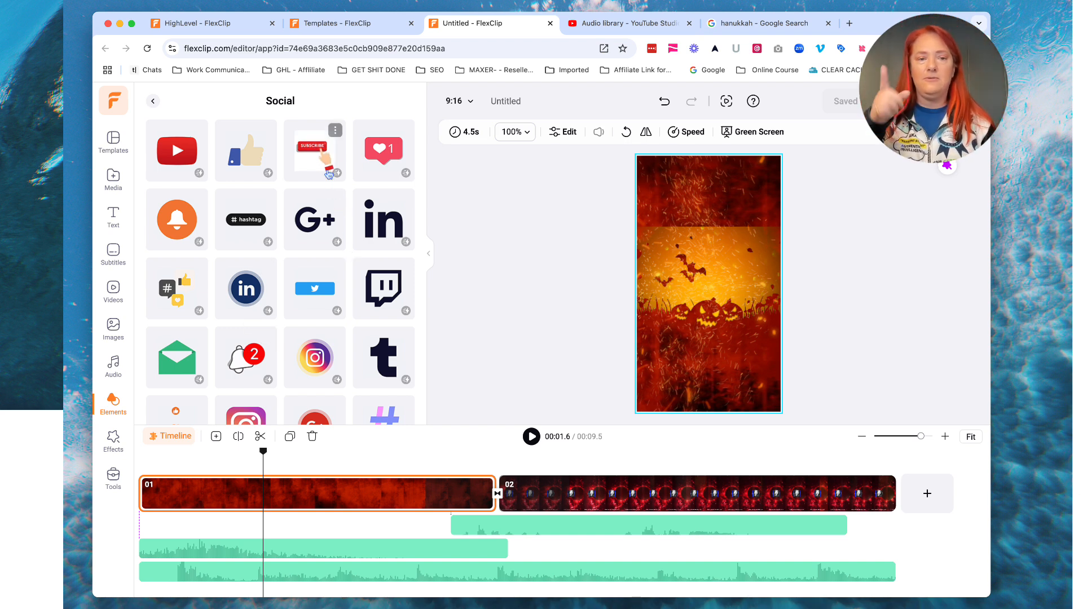
# Add the animated Subscribe button with the pointing hand to scene 01, enlarge it and place it toward the frame's lower right.
pyautogui.moveTo(328, 174); pyautogui.dragTo(609, 401)
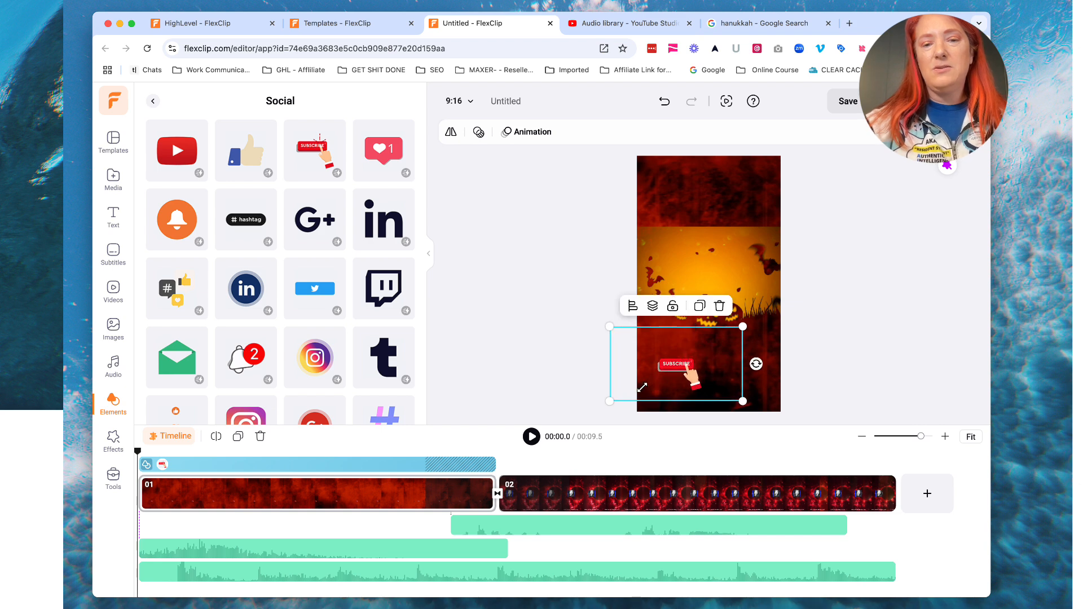
pyautogui.moveTo(701, 368); pyautogui.dragTo(763, 370)
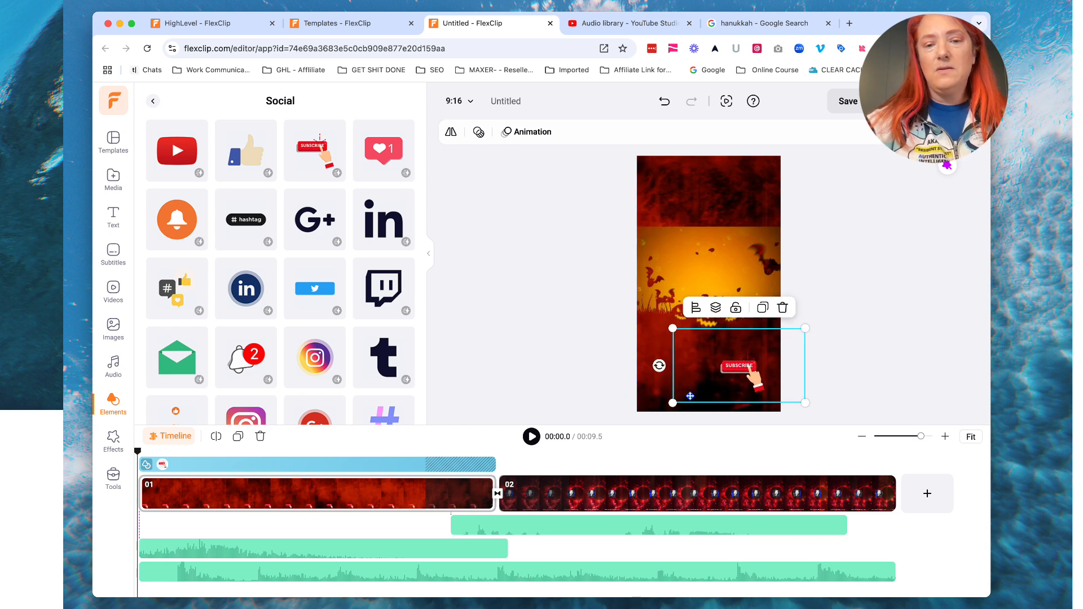
pyautogui.moveTo(673, 404); pyautogui.dragTo(600, 443)
pyautogui.moveTo(735, 370); pyautogui.dragTo(765, 355)
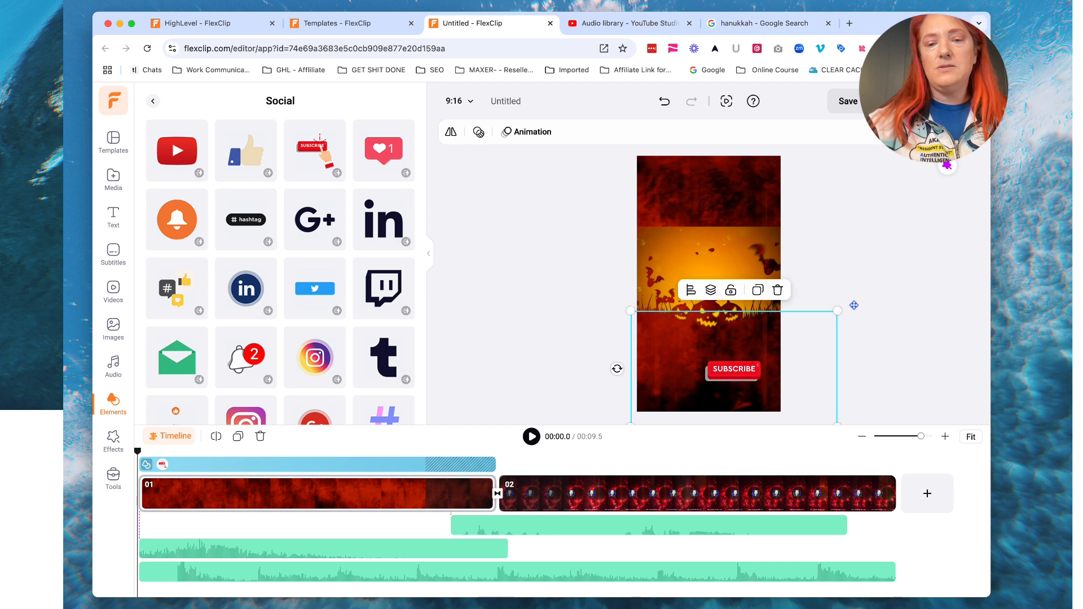
# Shift the start of the Subscribe element to about the middle of scene 01 on the timeline and play the video.
pyautogui.click(894, 284)
pyautogui.click(755, 381)
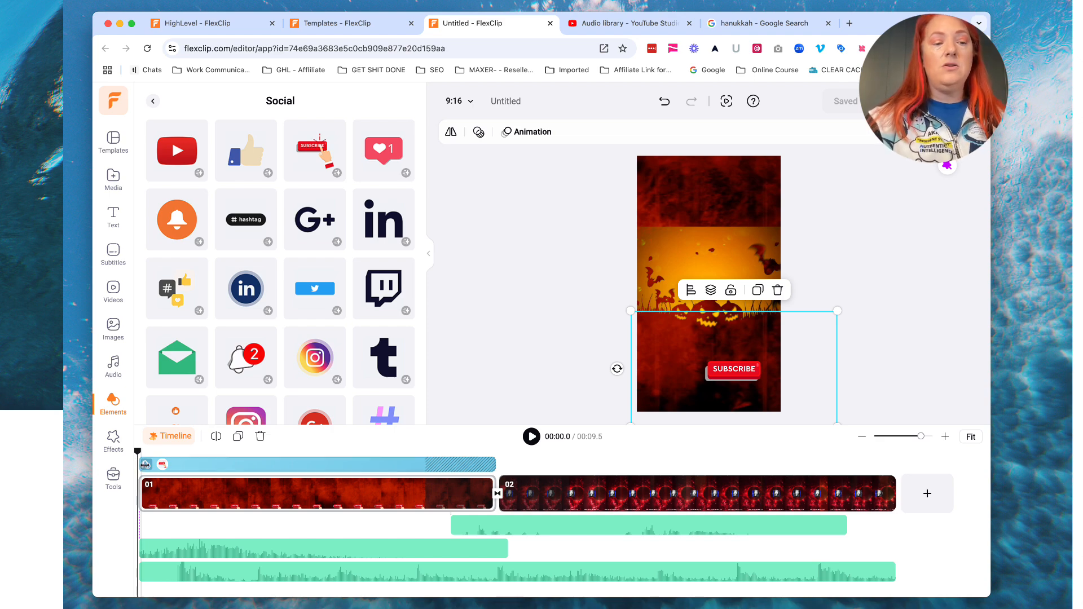
pyautogui.moveTo(142, 465)
pyautogui.mouseDown()
pyautogui.moveTo(313, 468)
pyautogui.moveTo(295, 451)
pyautogui.moveTo(139, 451)
pyautogui.mouseUp()
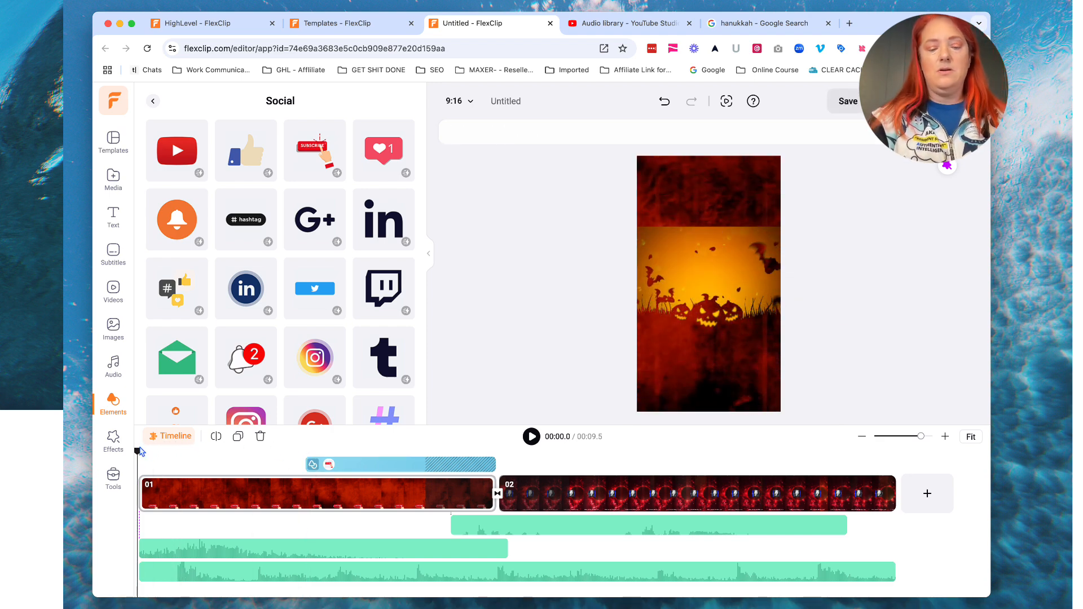
pyautogui.press('space')
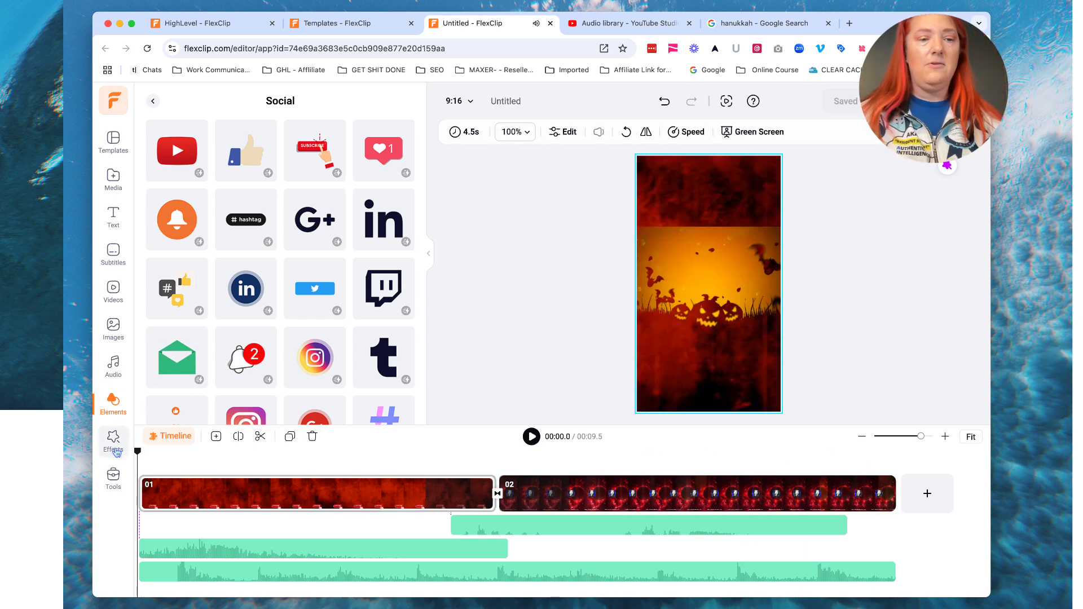
# Look through the Brush effects in the Effects library and the list of AI-powered tools.
pyautogui.scroll(-1, 189, 317)
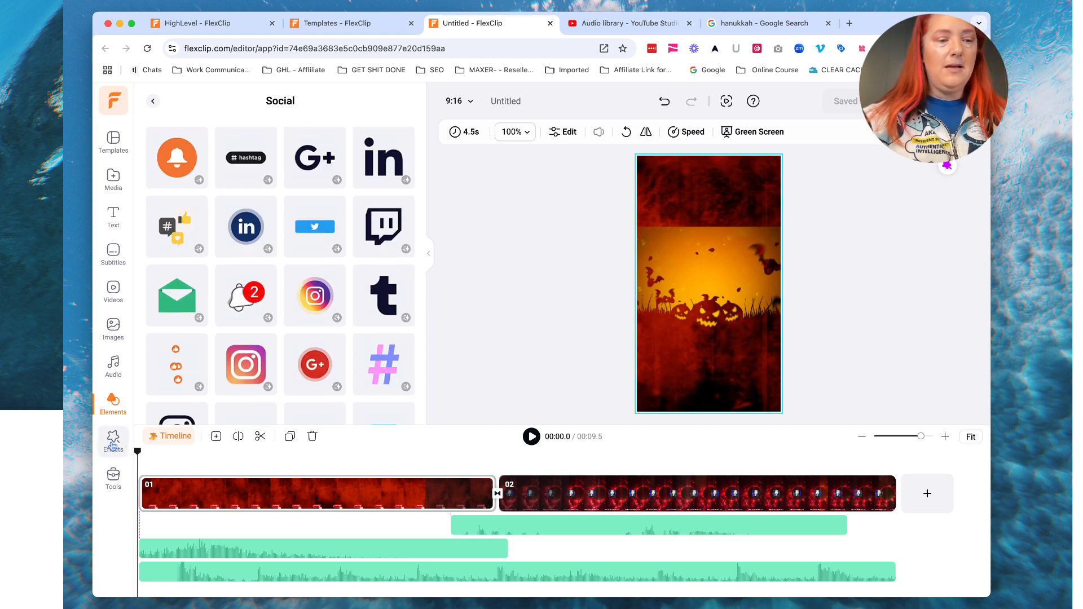
pyautogui.click(113, 445)
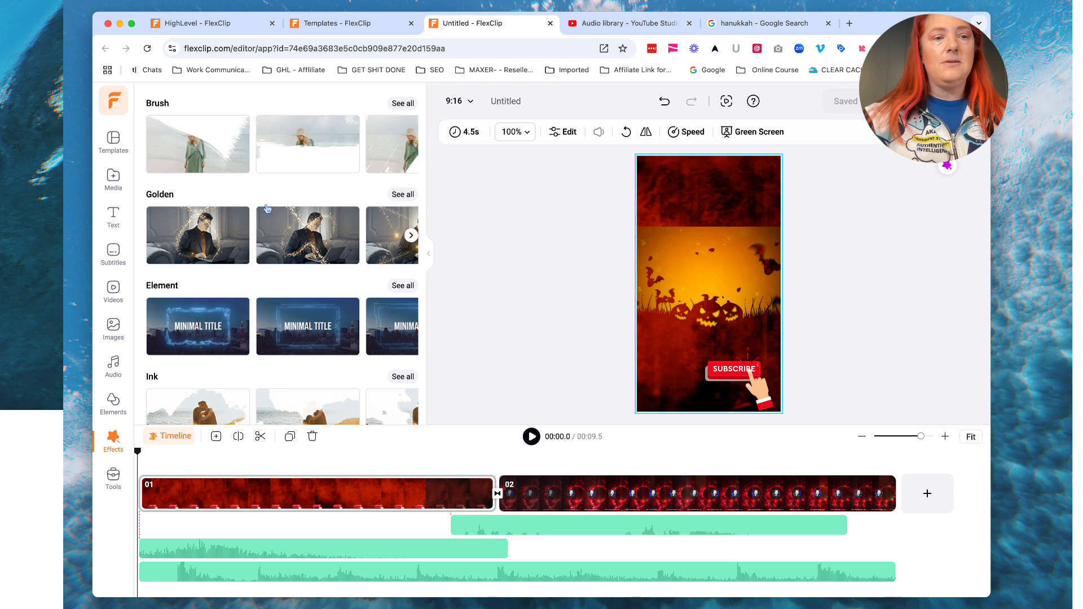
pyautogui.click(399, 104)
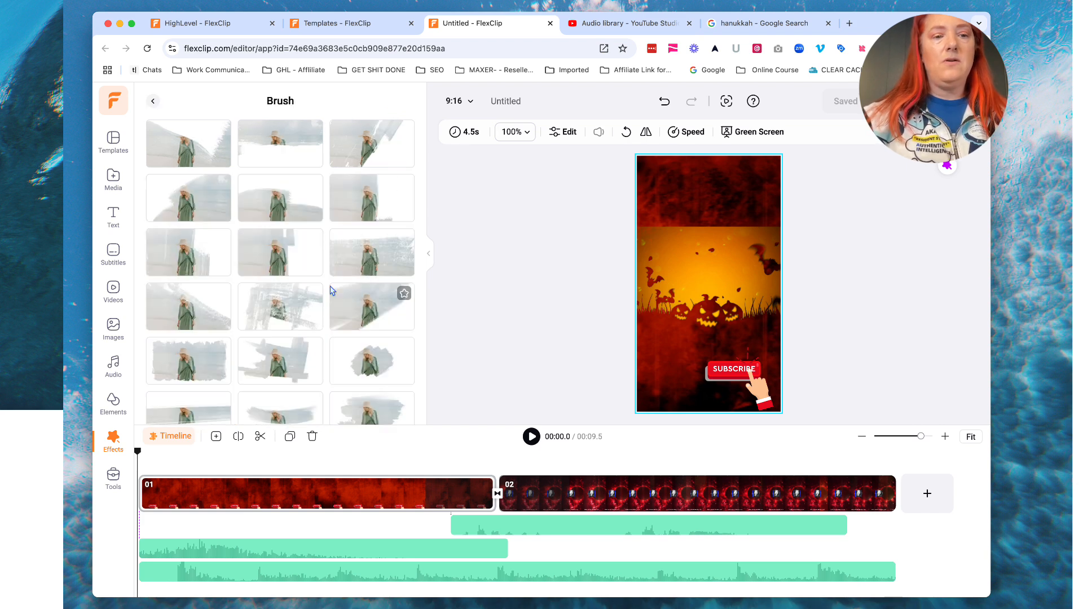
pyautogui.scroll(-3, 331, 291)
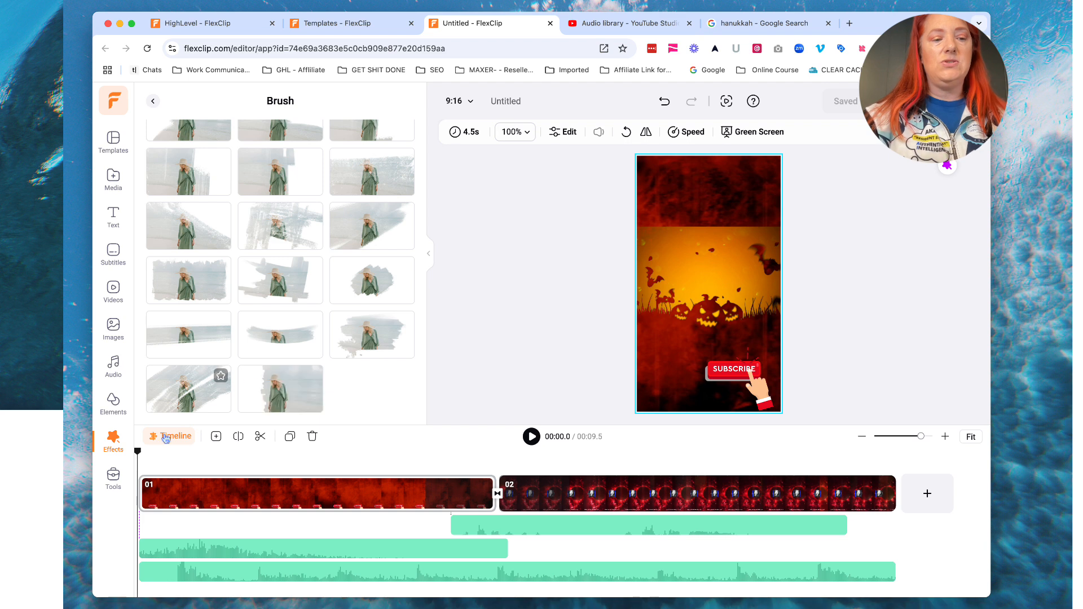
pyautogui.click(113, 477)
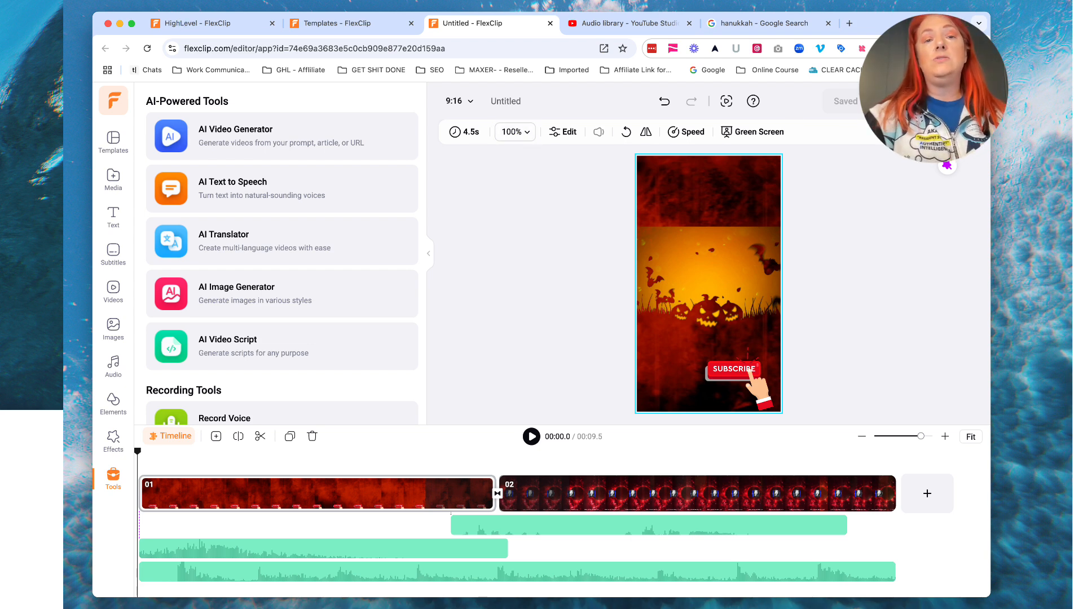
# Check the export quality options and export the video at 1080p, 30fps and Recommended Quality.
pyautogui.click(951, 102)
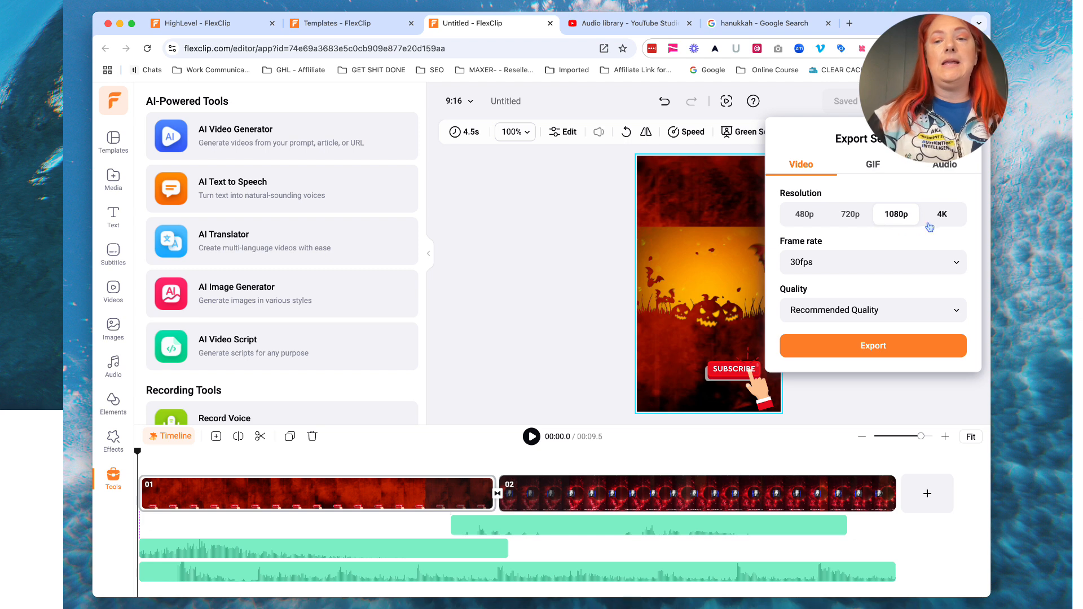
pyautogui.click(896, 310)
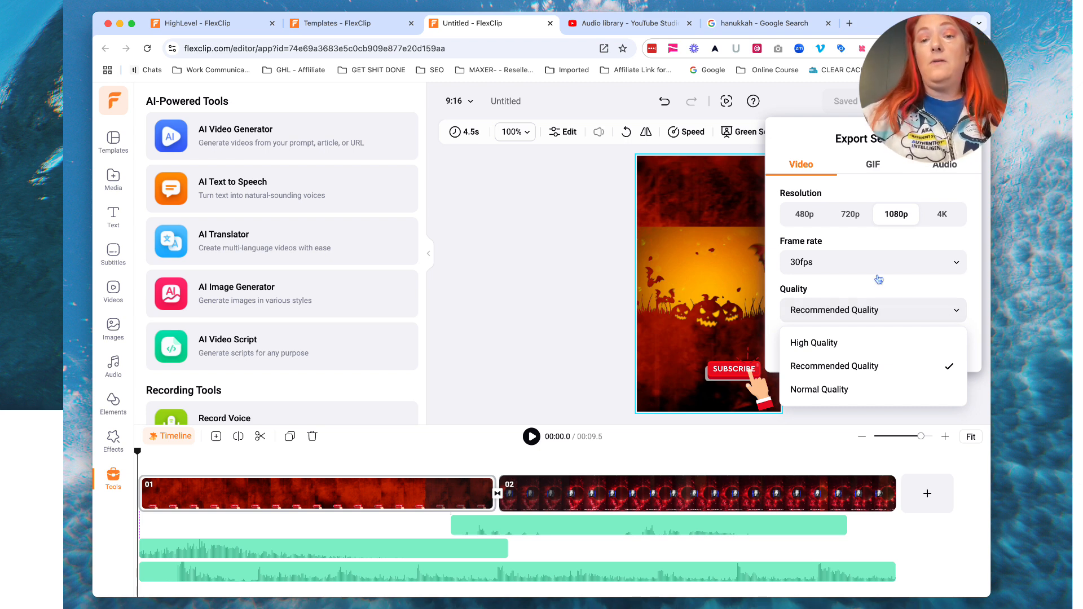
pyautogui.click(880, 244)
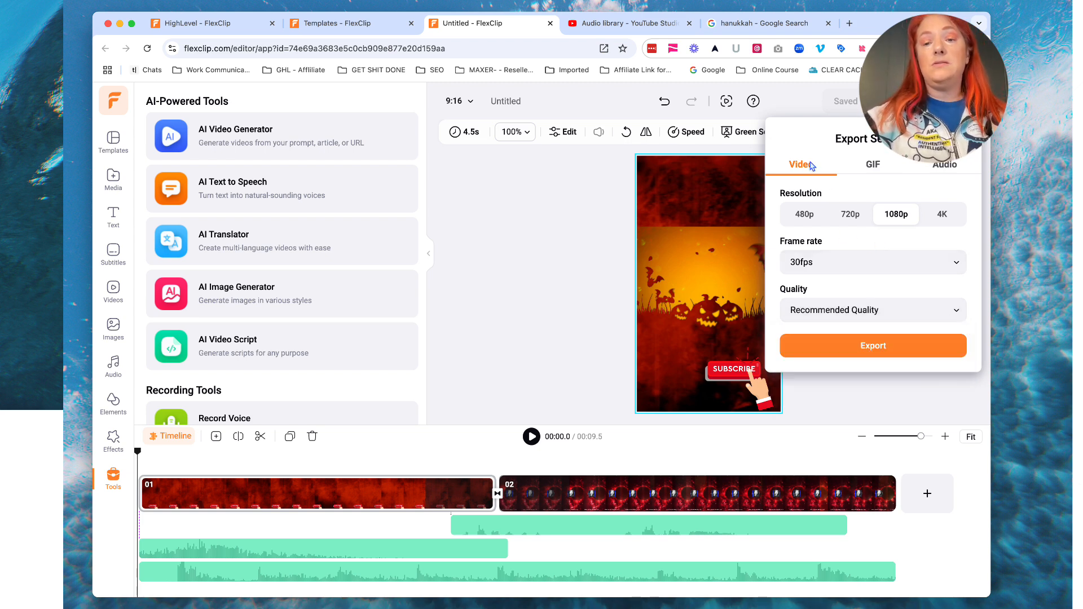
pyautogui.click(859, 354)
# Rename the project "Demo Halloween" while it renders.
pyautogui.click(721, 184)
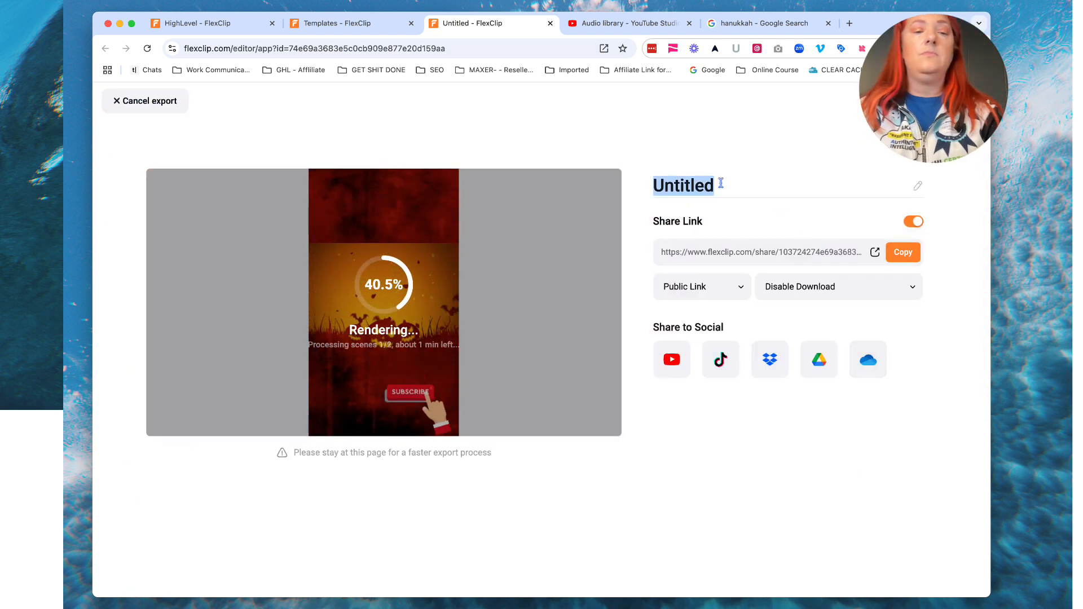
pyautogui.write('Demo Halloween')
pyautogui.press('Return')
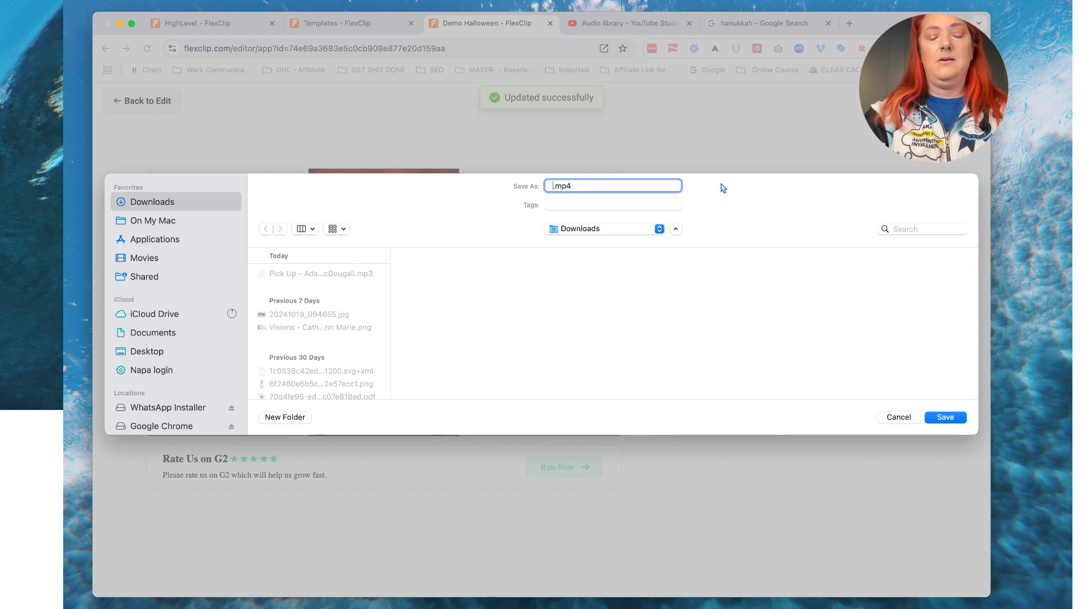
# Name the exported MP4 file "Demo Halloween Video Live Stream Clas".
pyautogui.write('D')
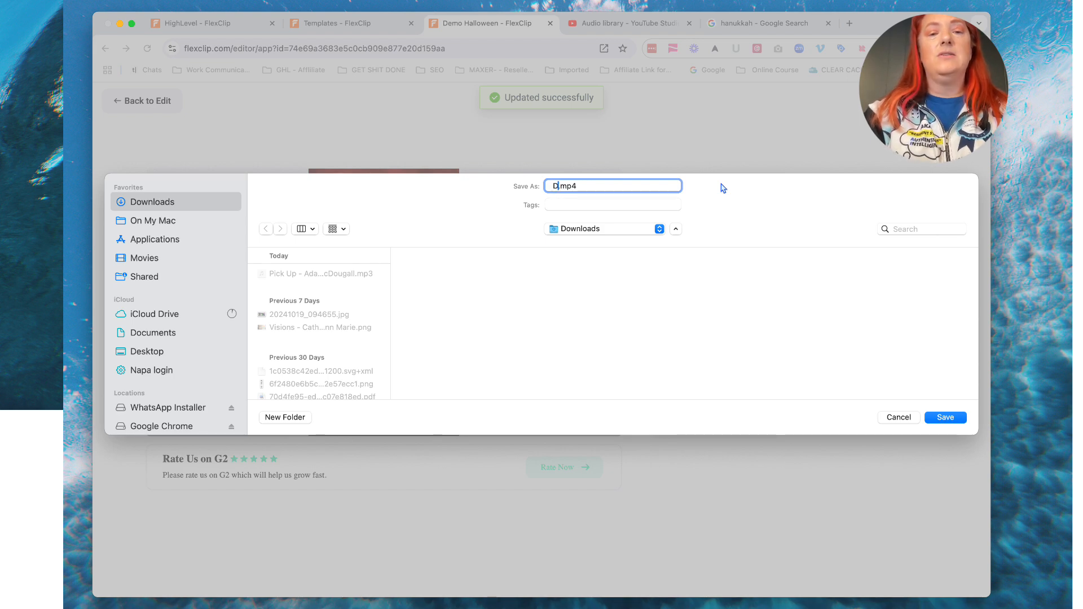
pyautogui.write('enmo')
pyautogui.press('BackSpace')
pyautogui.press('BackSpace')
pyautogui.press('BackSpace')
pyautogui.write('n')
pyautogui.press('BackSpace')
pyautogui.write('mo Ha')
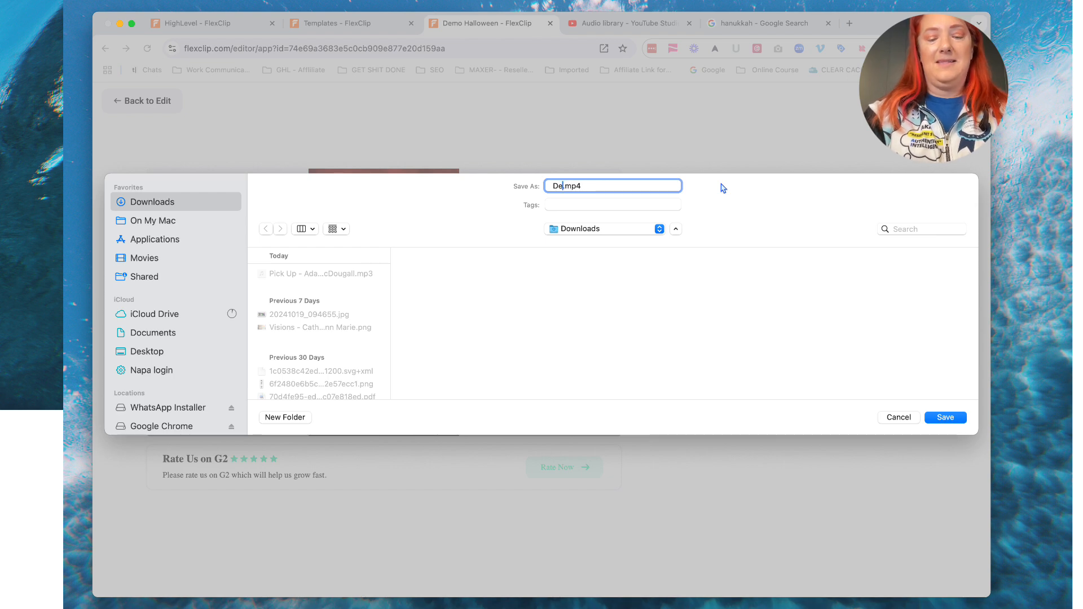
pyautogui.write('lloween')
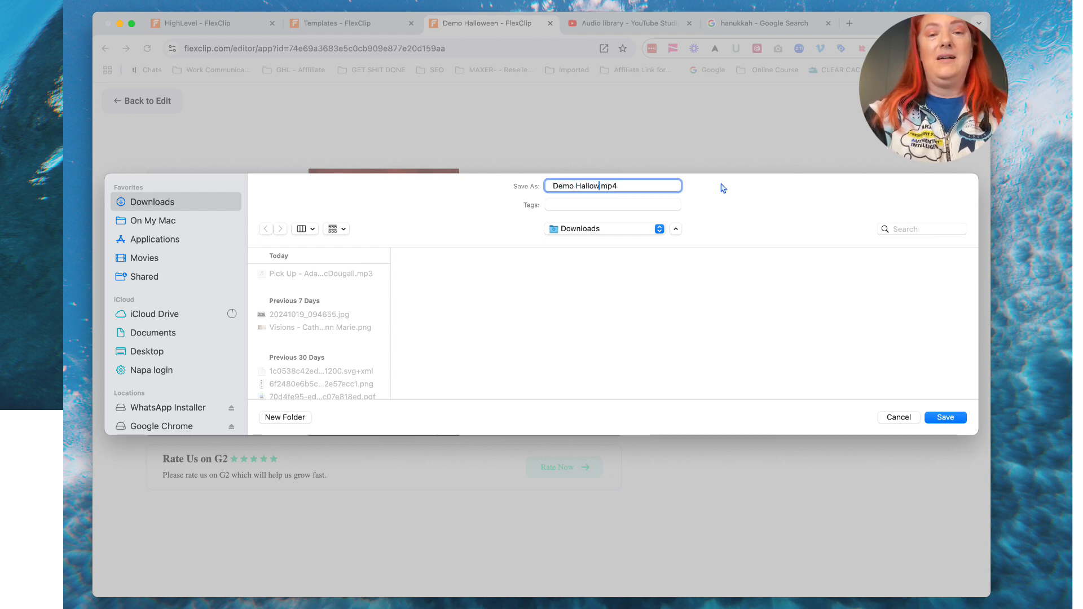
pyautogui.write(' Vide')
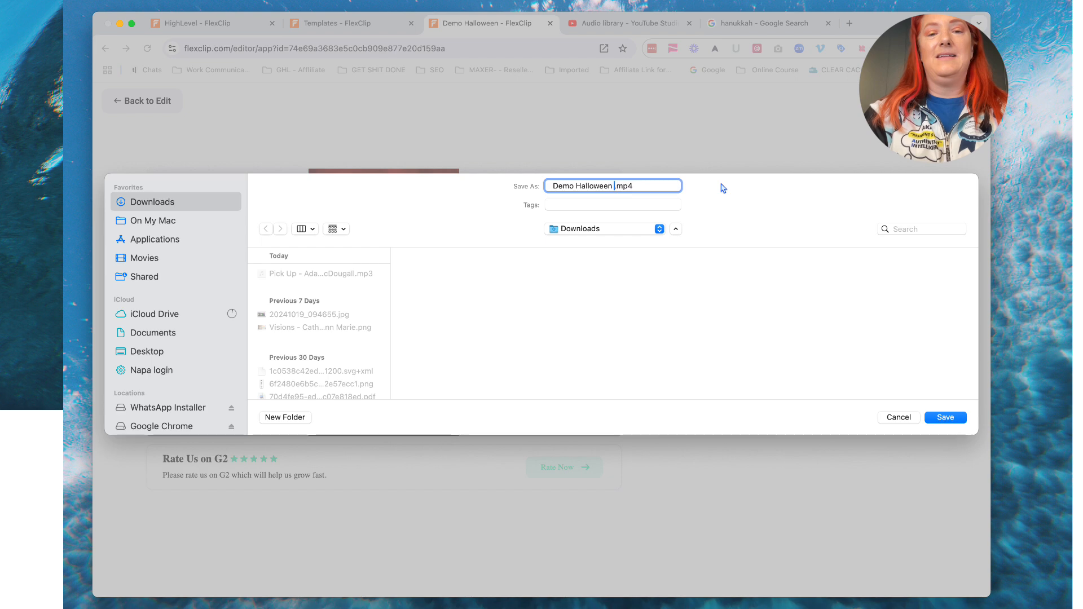
pyautogui.write('o ')
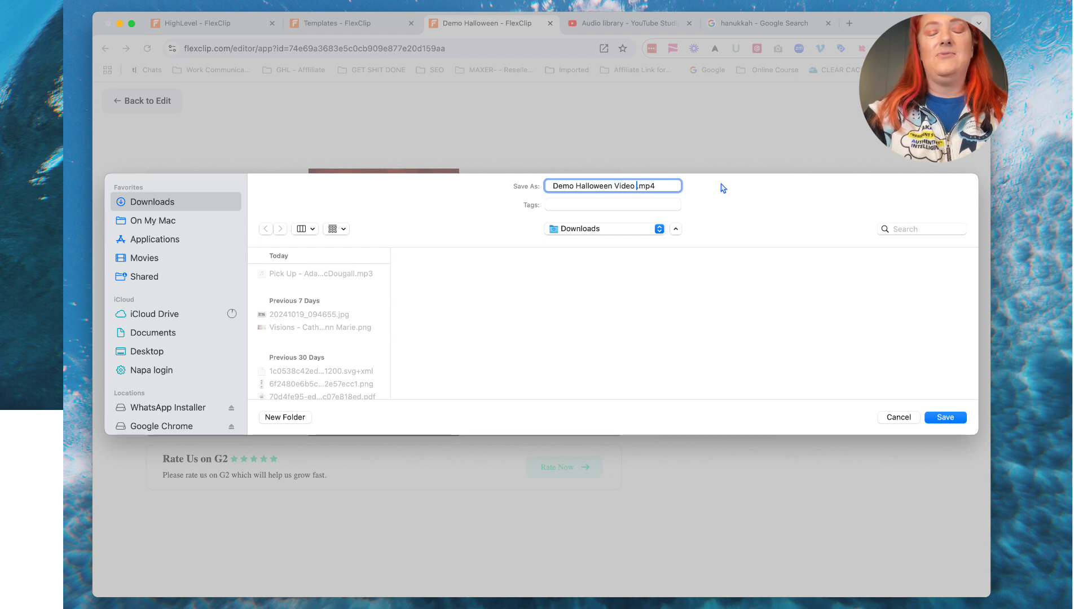
pyautogui.write('Live Stre')
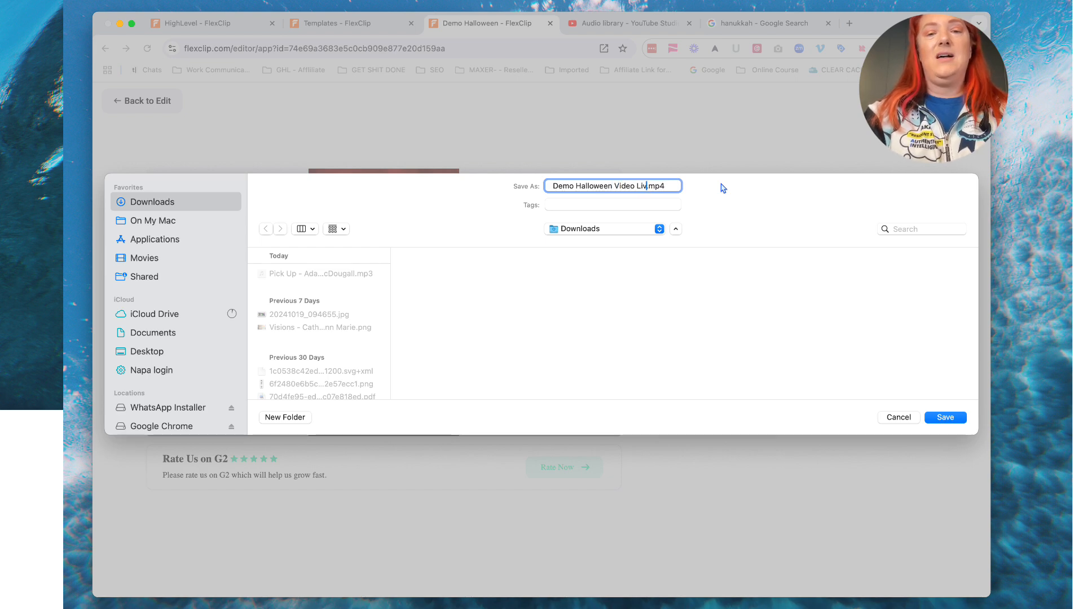
pyautogui.write('am Clas')
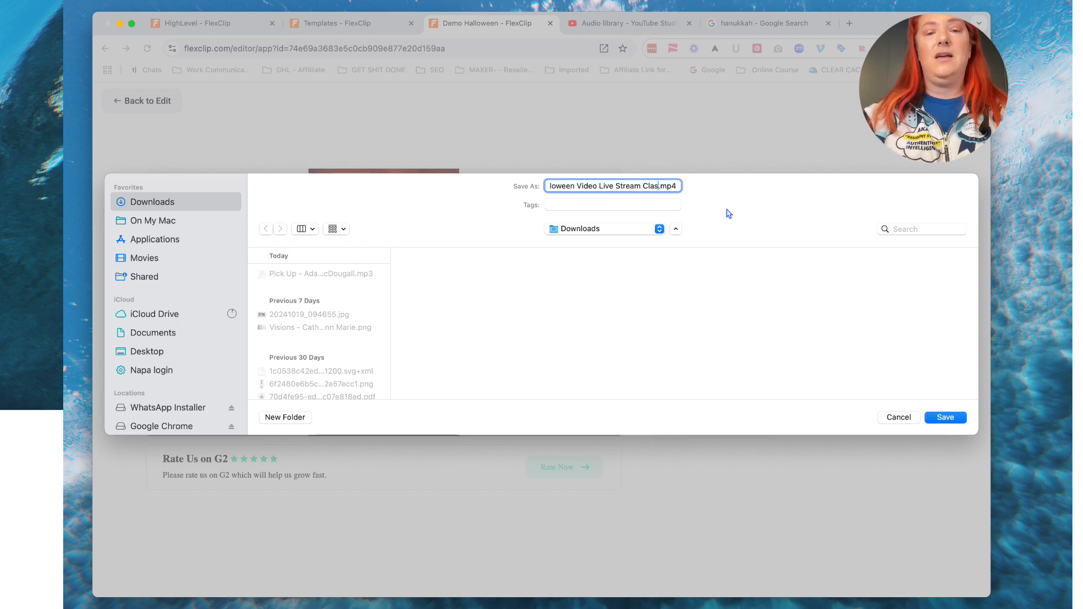
# Save the exported video in the "$1 Million Dollar Content" folder.
pyautogui.click(616, 228)
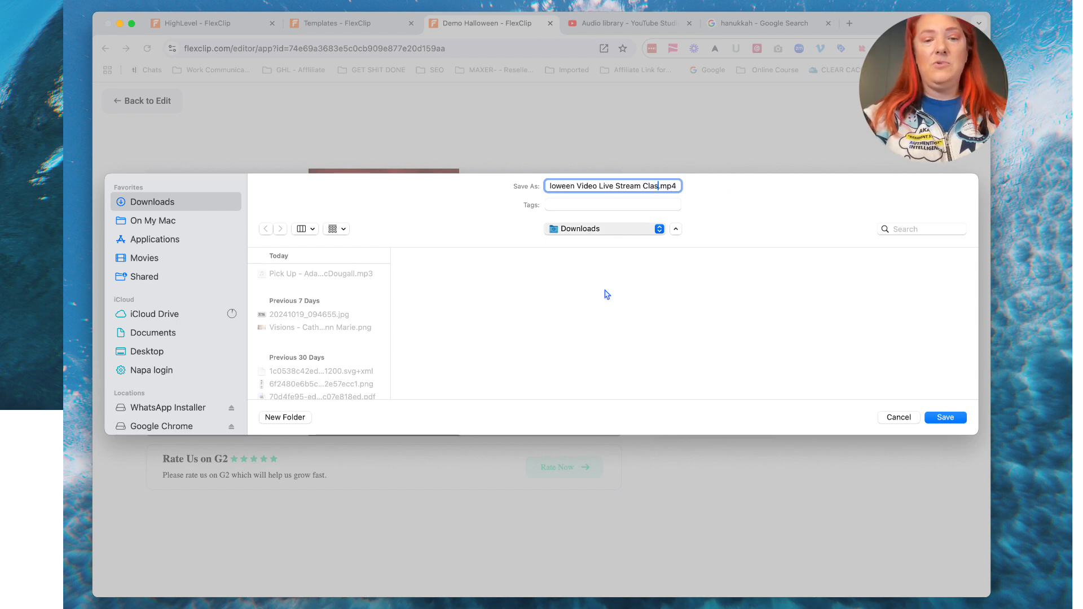
pyautogui.click(597, 313)
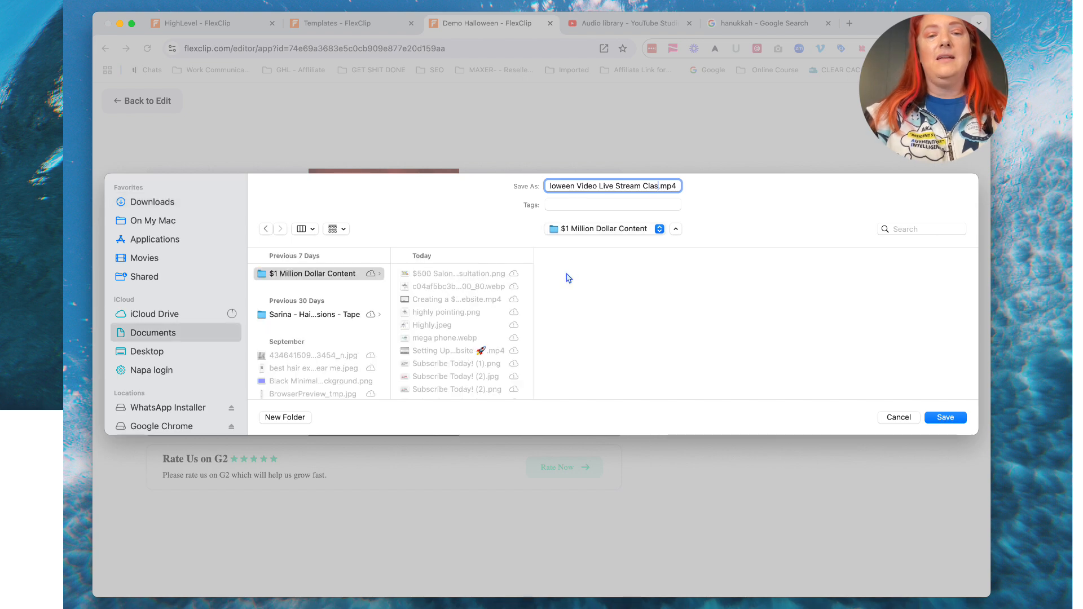
pyautogui.click(584, 231)
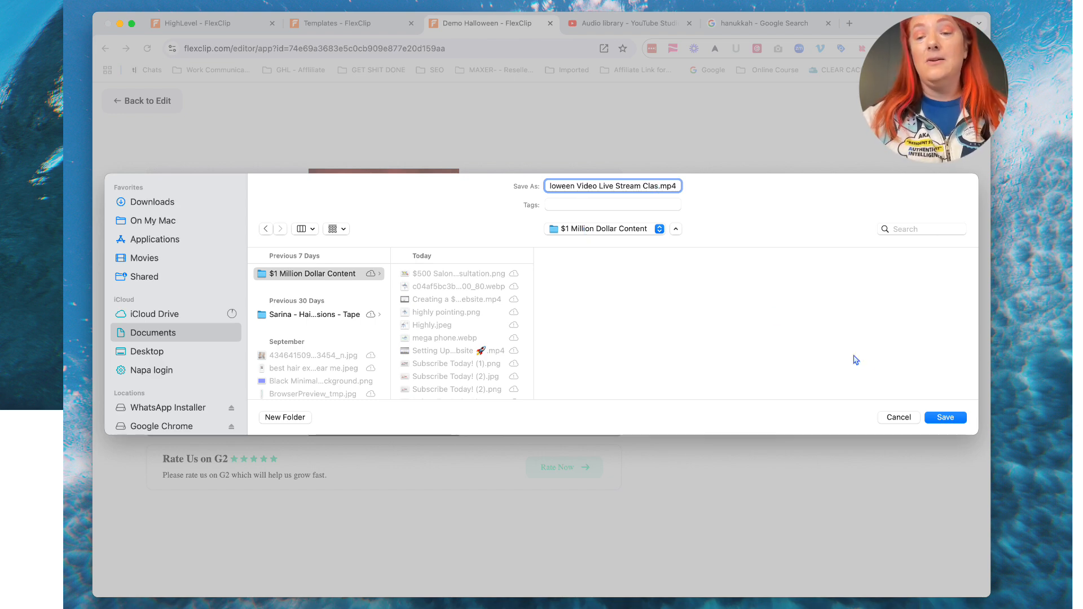
pyautogui.click(943, 422)
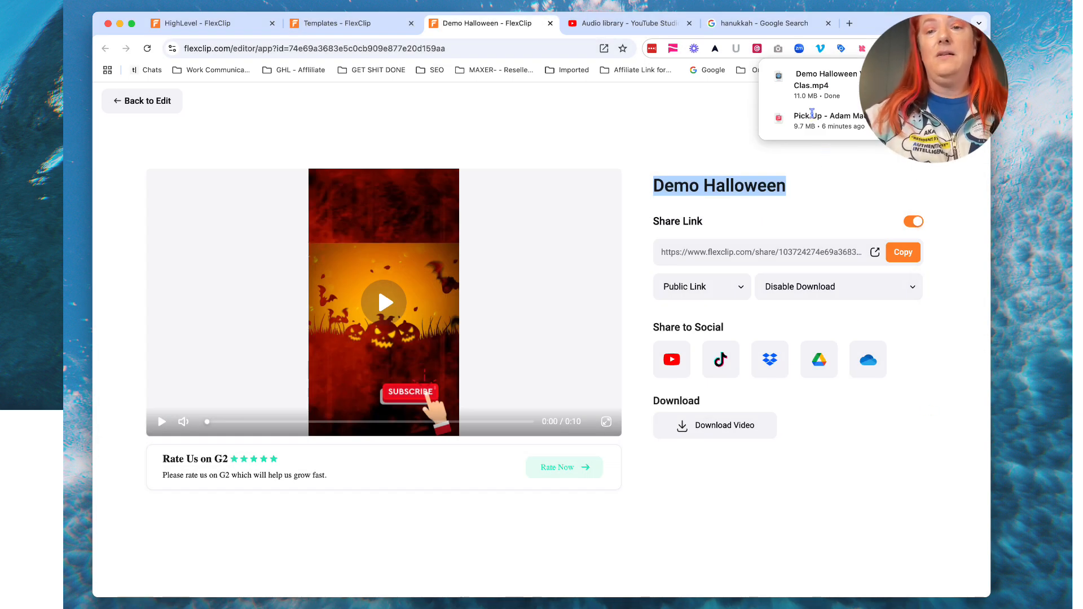
# Check the downloaded file, play the exported video's preview on the share page and pause it after the logo appears.
pyautogui.click(897, 85)
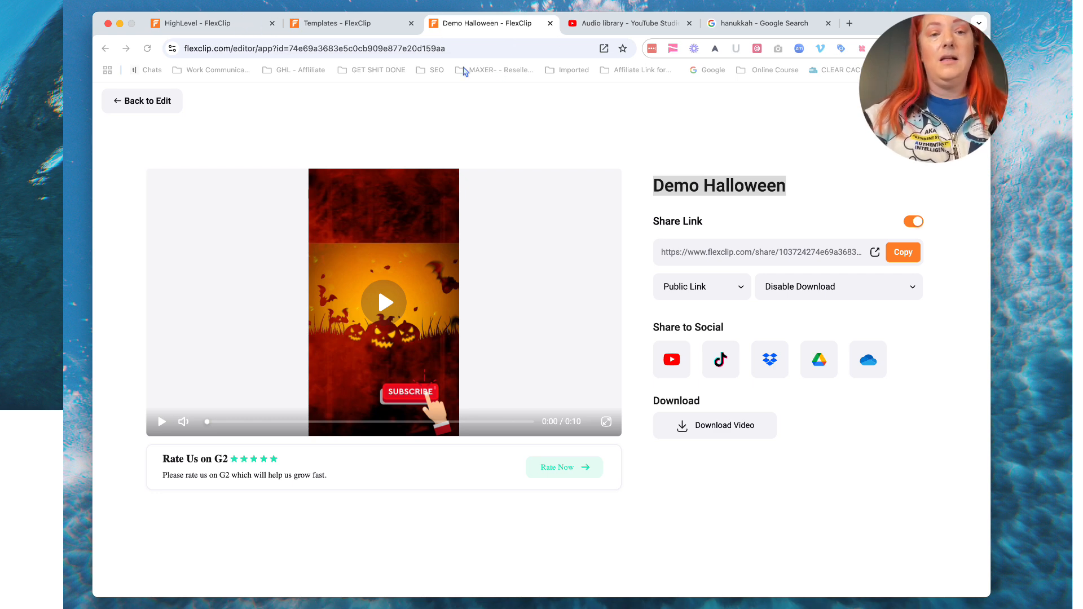
pyautogui.click(375, 102)
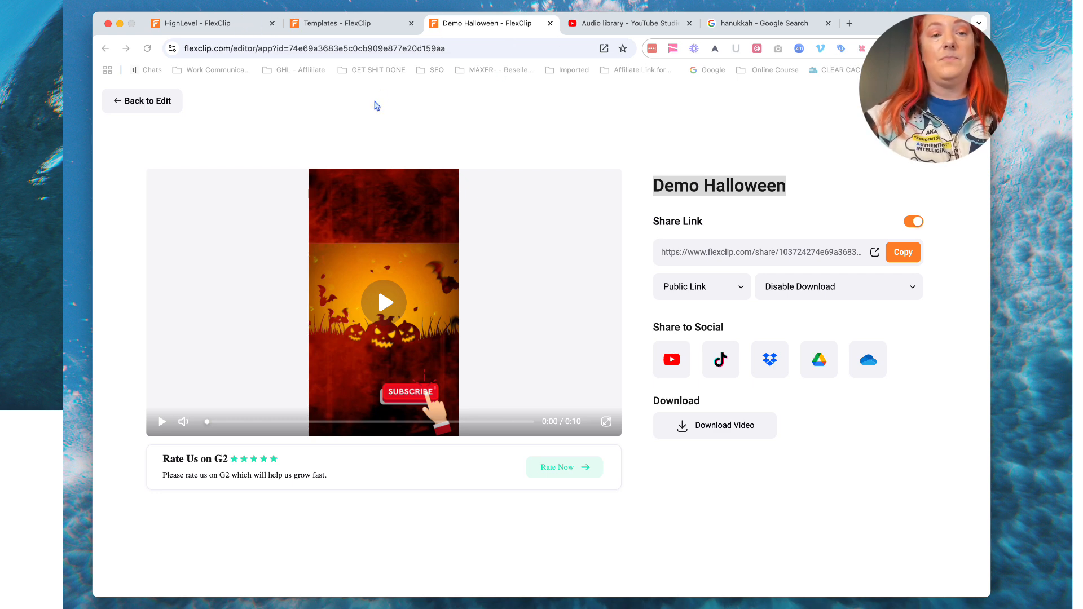
pyautogui.click(665, 6)
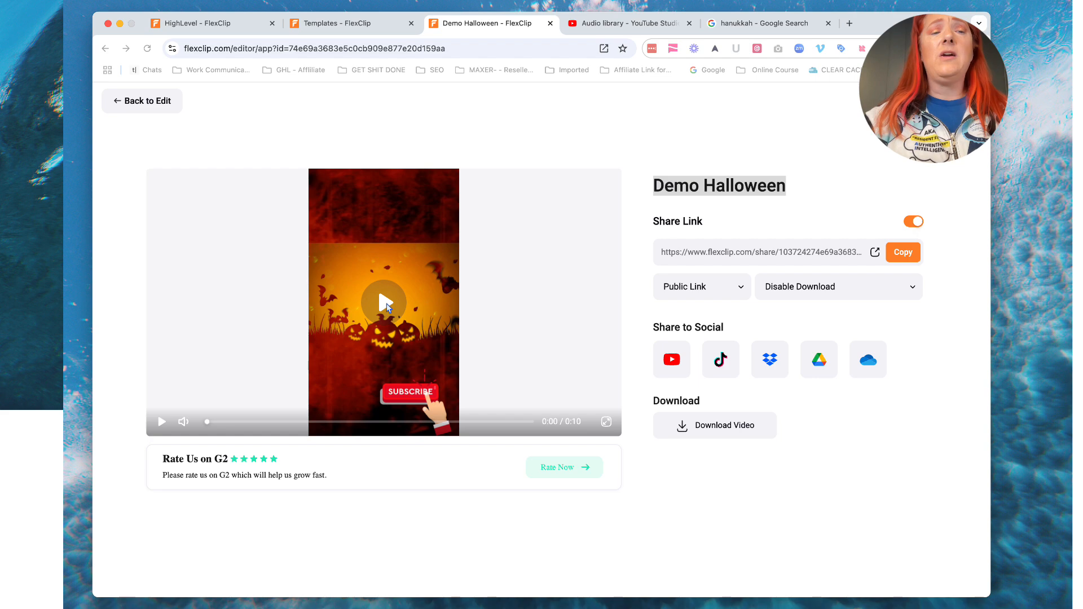
pyautogui.click(387, 307)
pyautogui.click(387, 305)
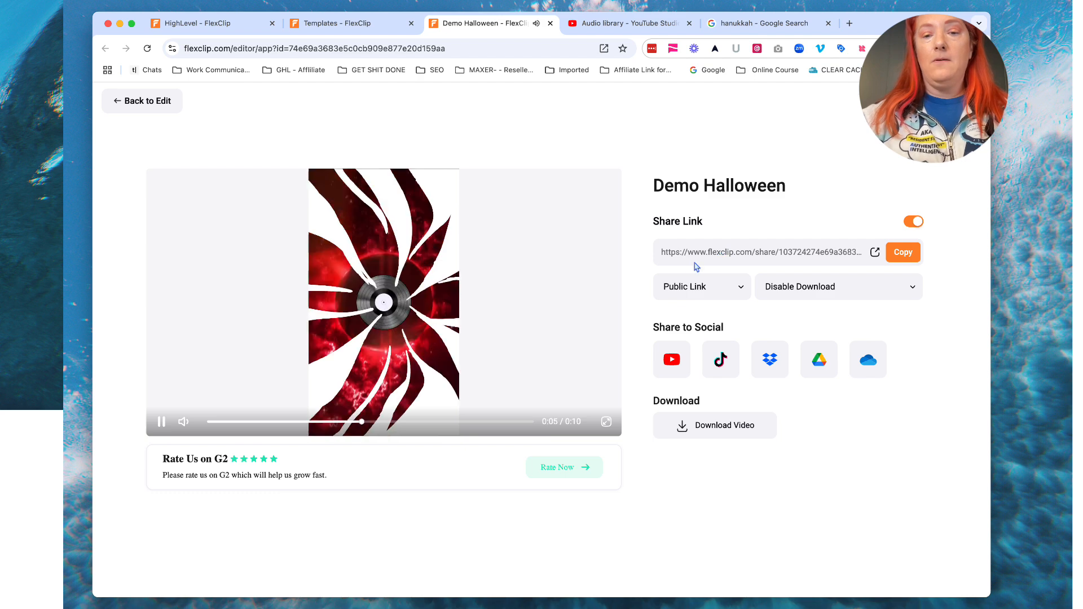
pyautogui.click(162, 423)
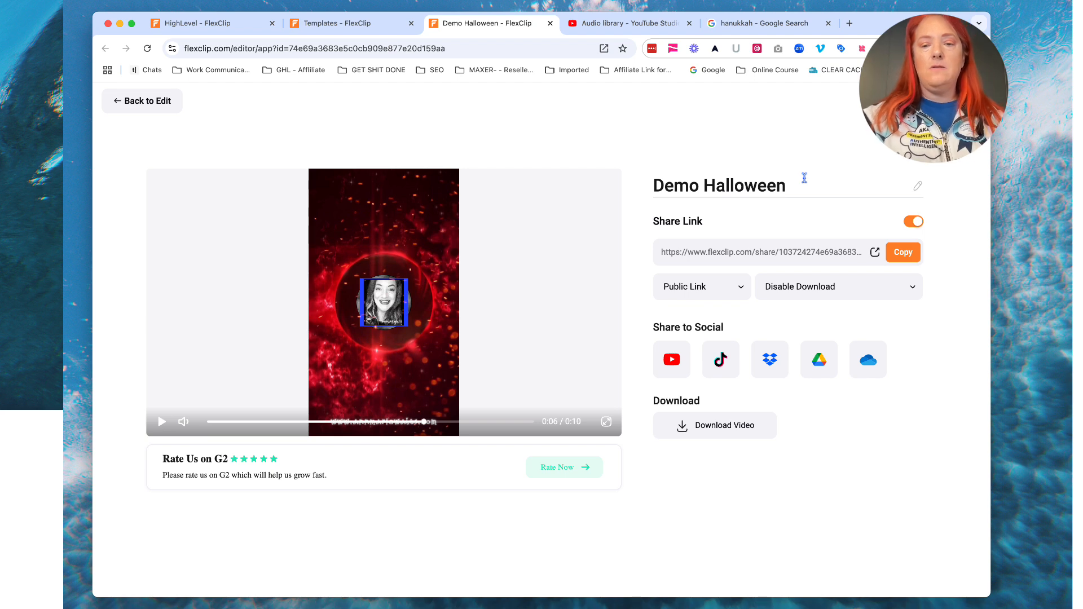
# Examine the share link's public or private setting and its download permission options.
pyautogui.click(733, 291)
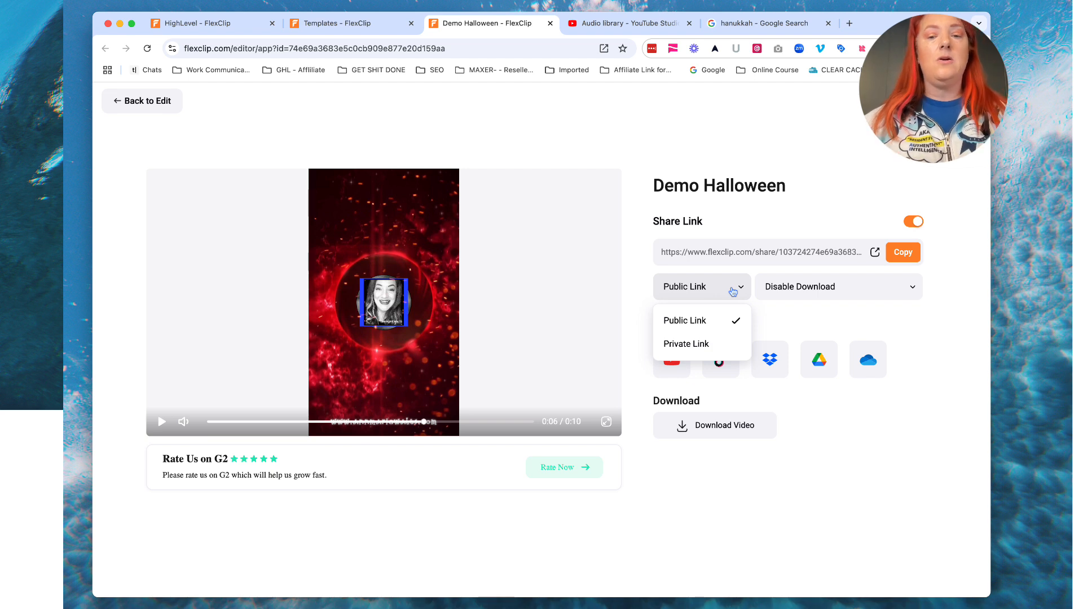
pyautogui.click(851, 291)
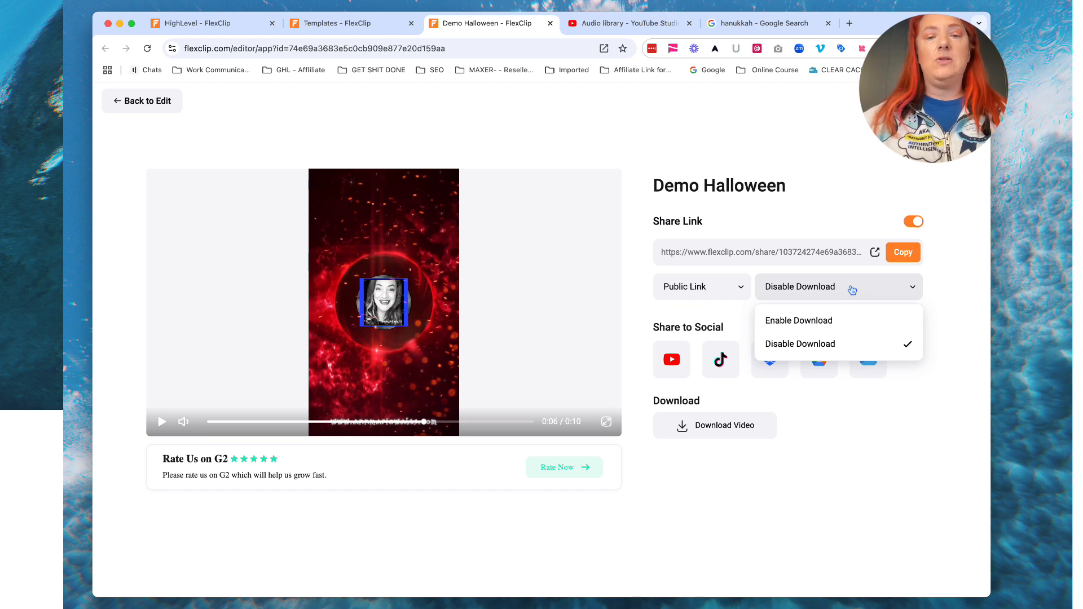
pyautogui.click(647, 386)
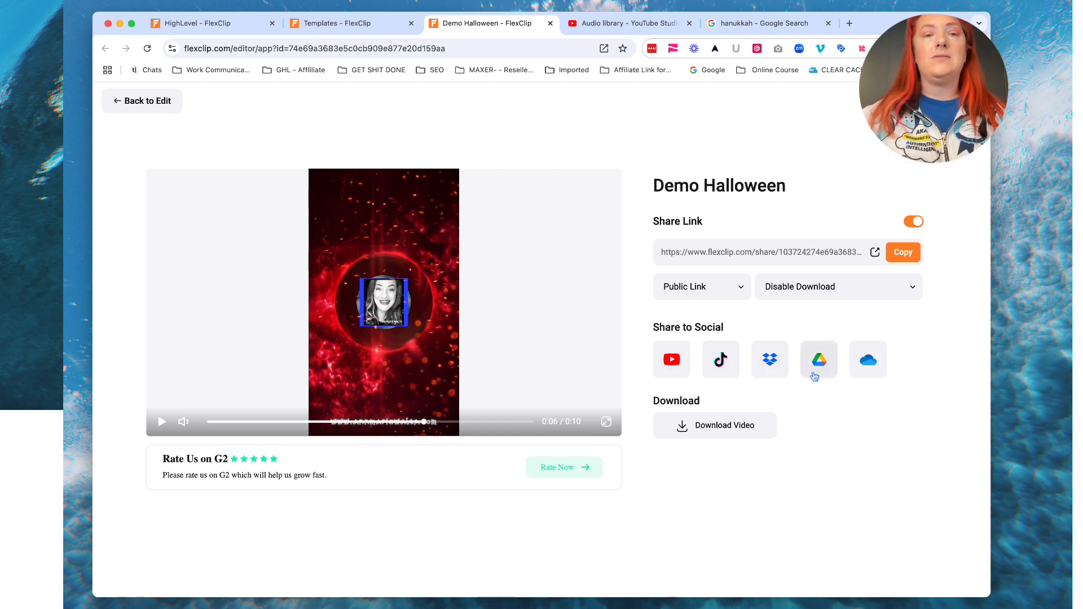
# Look at the OneDrive sharing option for the exported video and close it.
pyautogui.click(868, 365)
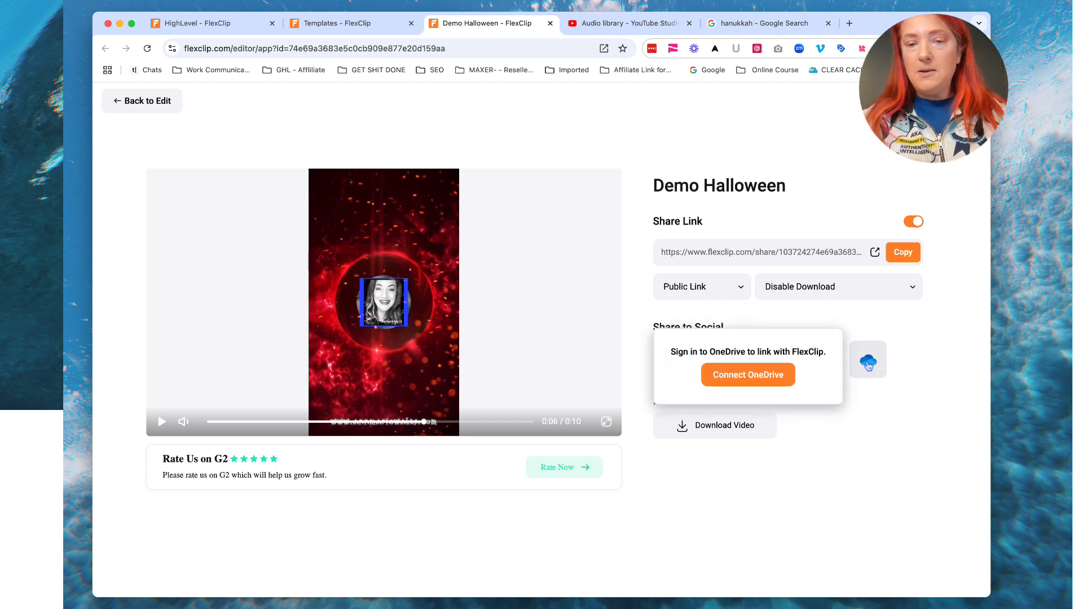
pyautogui.click(832, 444)
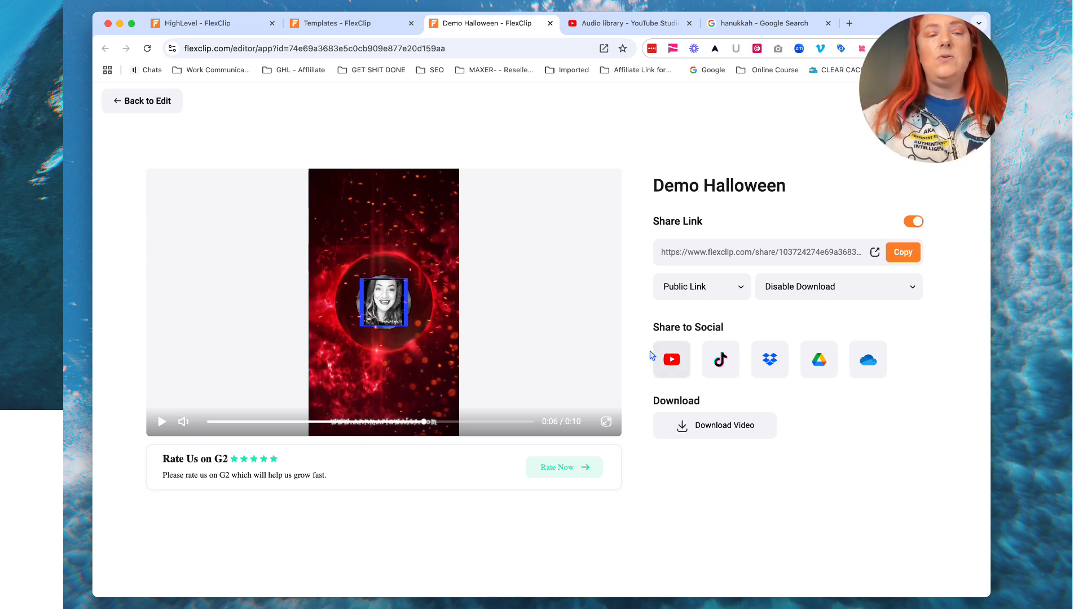
# Start sharing the video to YouTube and choose the channel owner's Google account for the connection.
pyautogui.click(672, 359)
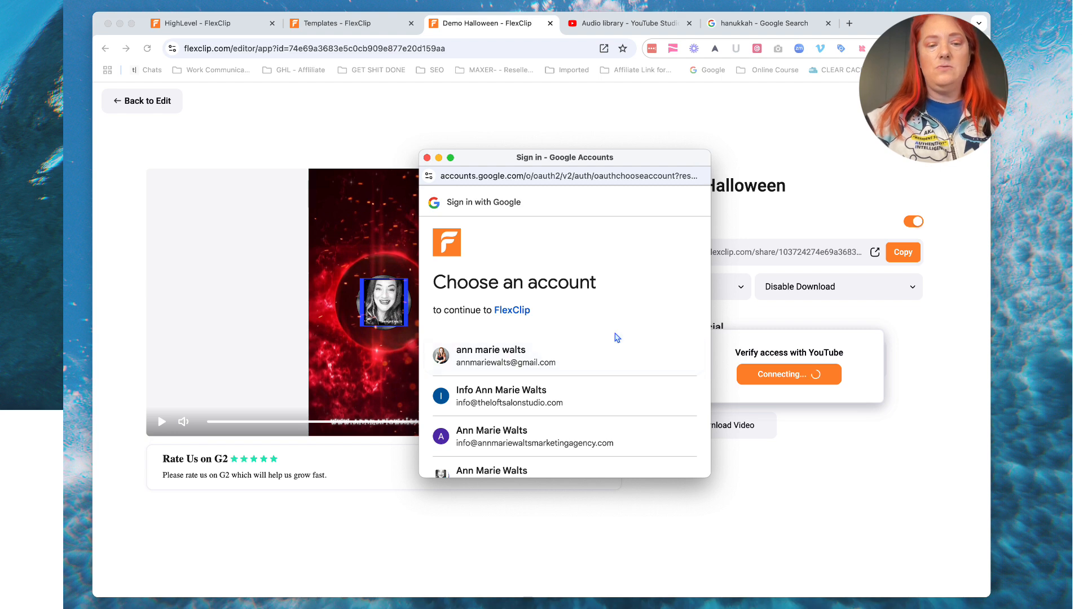
pyautogui.scroll(-10, 617, 337)
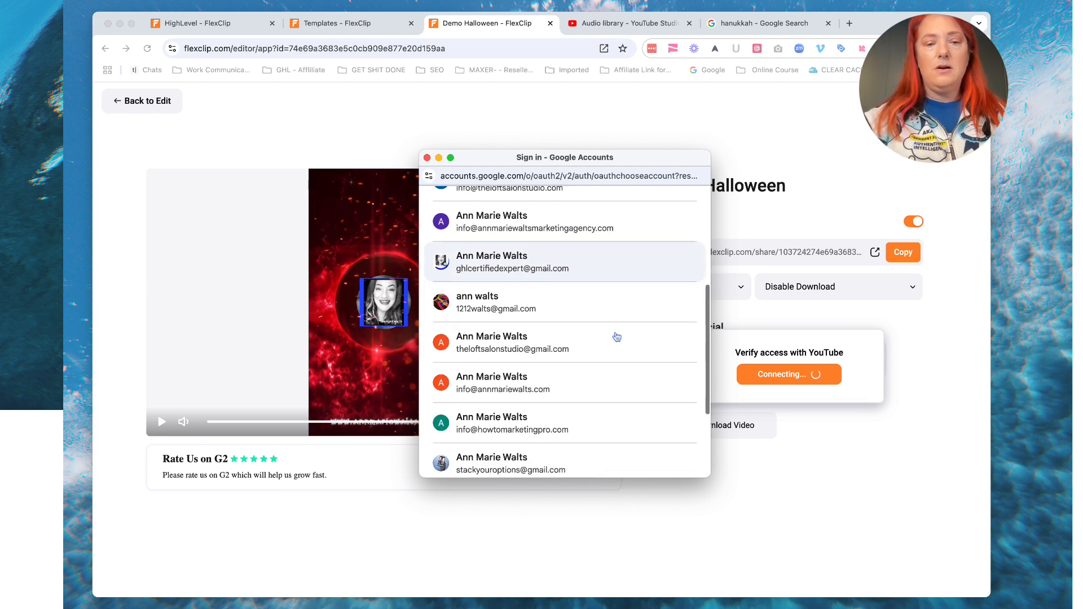
pyautogui.scroll(5, 617, 338)
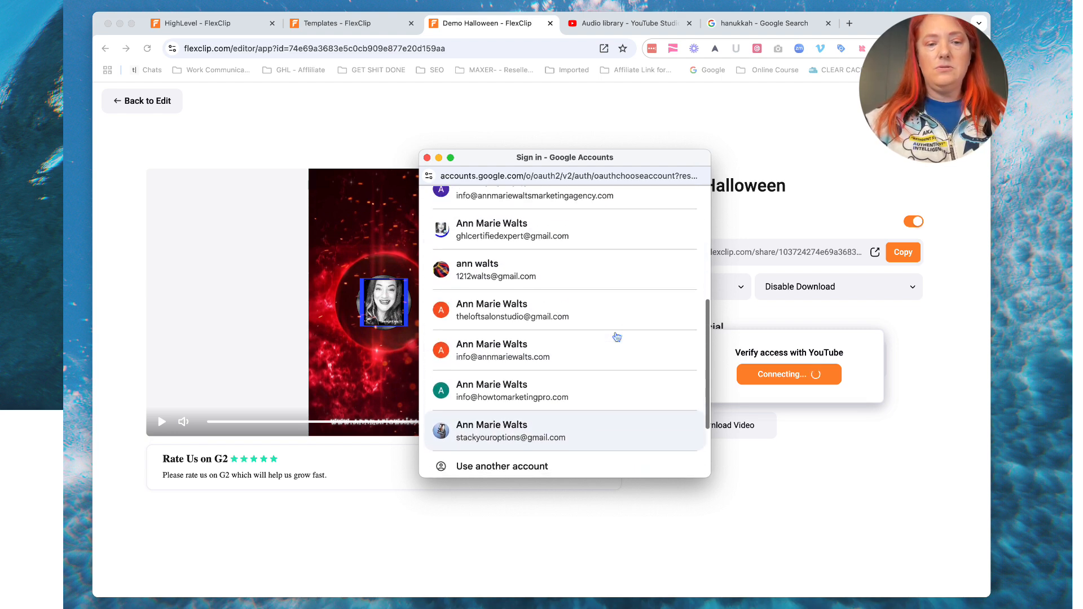
pyautogui.scroll(1, 617, 337)
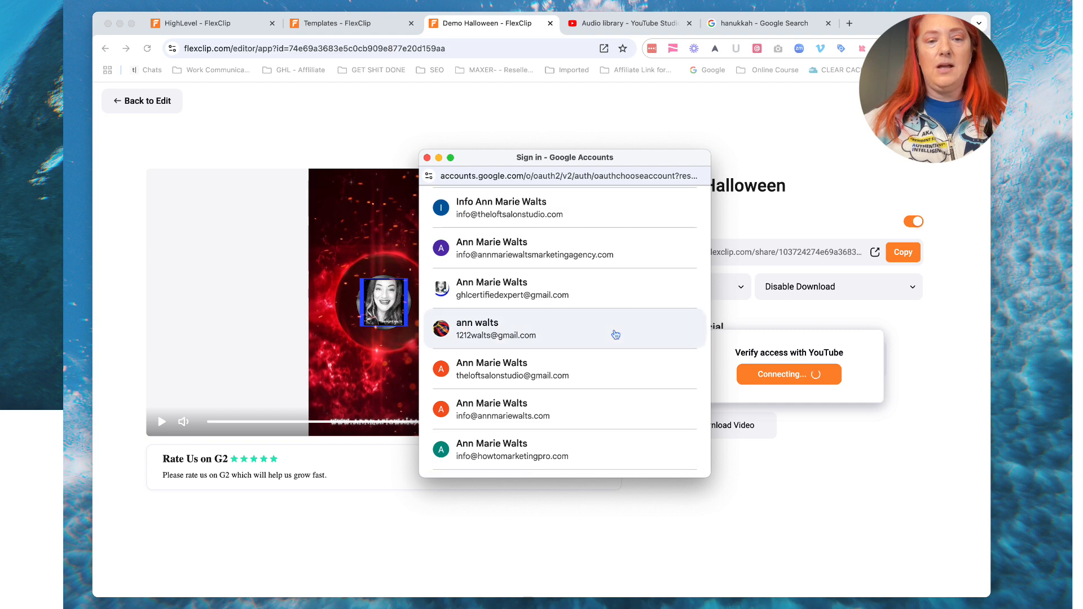
pyautogui.scroll(3, 616, 335)
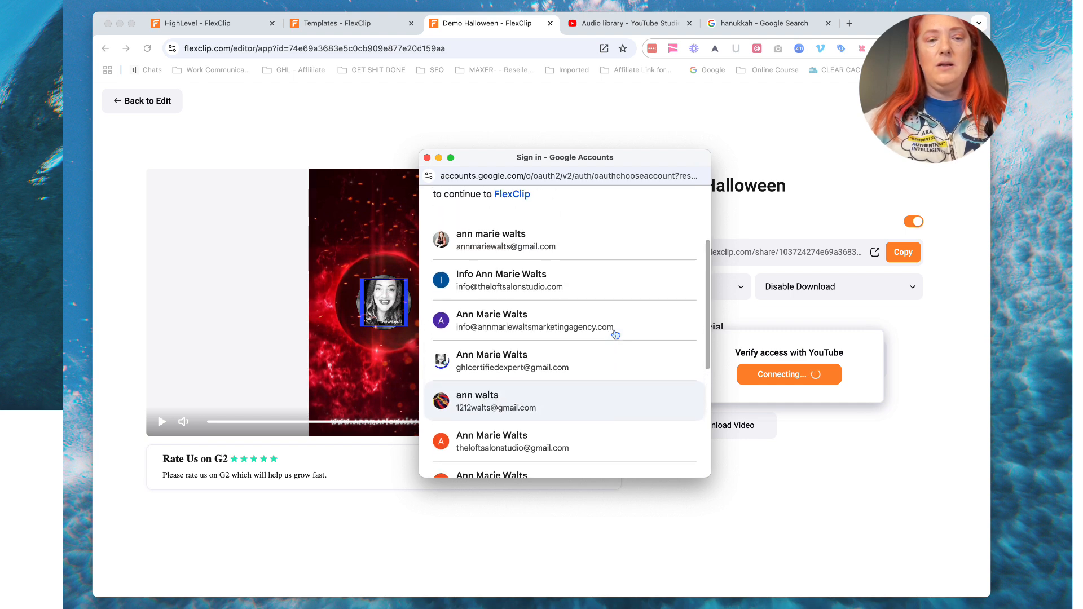
pyautogui.scroll(-5, 616, 335)
pyautogui.click(556, 384)
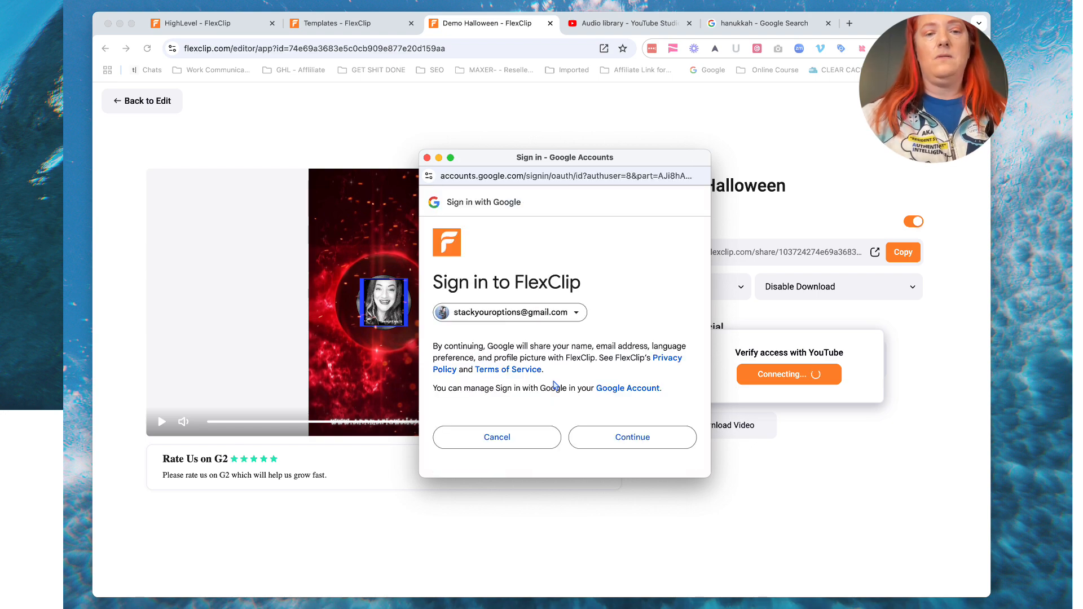
# Sign in to FlexClip with the chosen Google account and grant it access to manage YouTube videos.
pyautogui.click(633, 437)
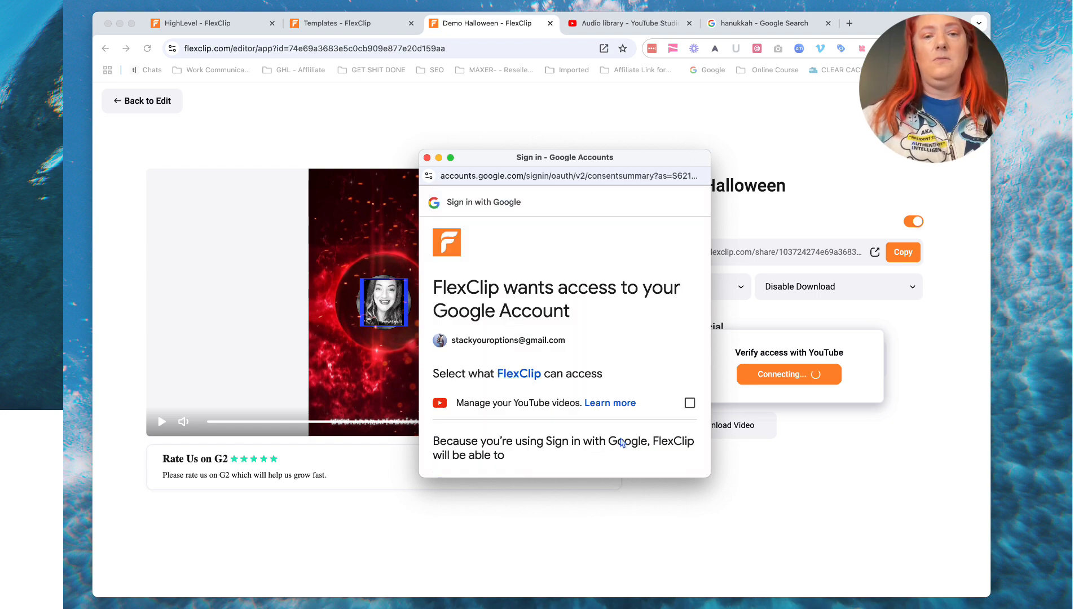
pyautogui.click(689, 402)
pyautogui.scroll(-5, 648, 338)
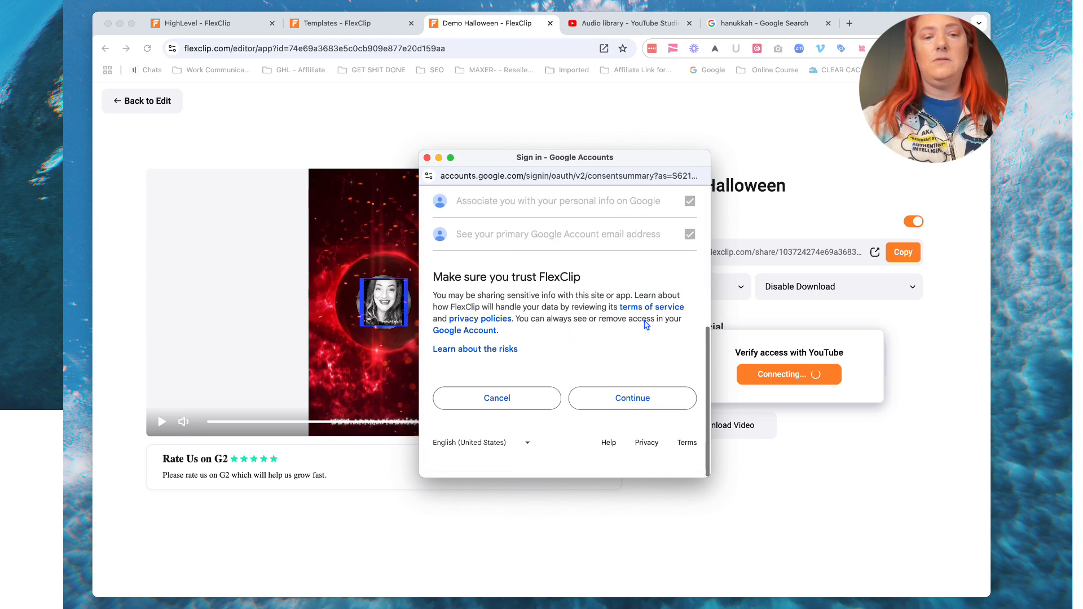
pyautogui.click(637, 421)
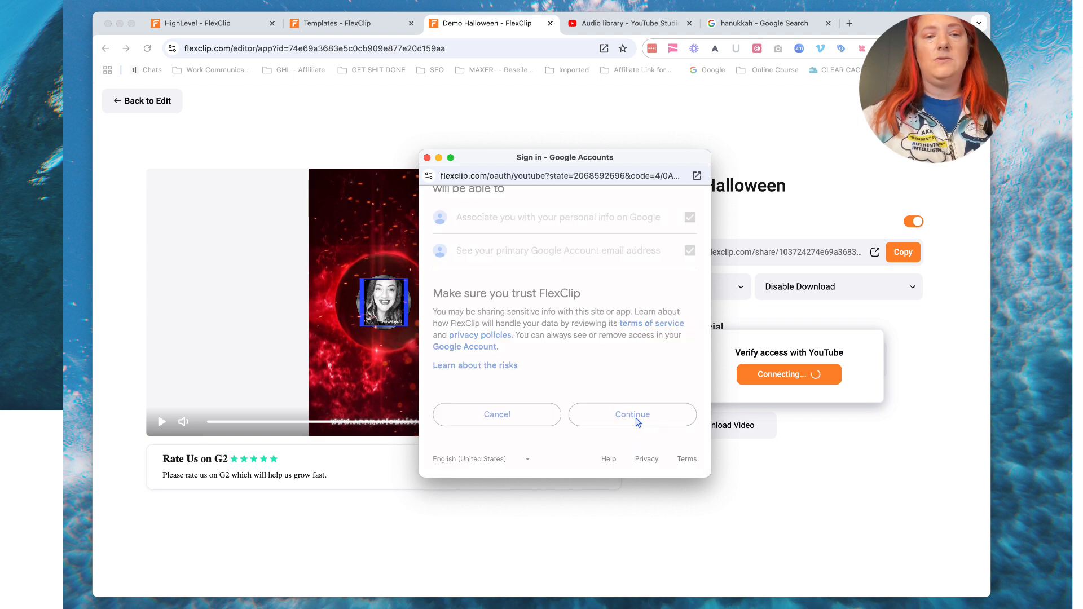
# Title the YouTube upload "Happy Halloween Video Demo of Flexclip by" followed by the creator's full name.
pyautogui.tripleClick(818, 308)
pyautogui.click(698, 306)
pyautogui.moveTo(821, 308); pyautogui.dragTo(698, 311)
pyautogui.write('H')
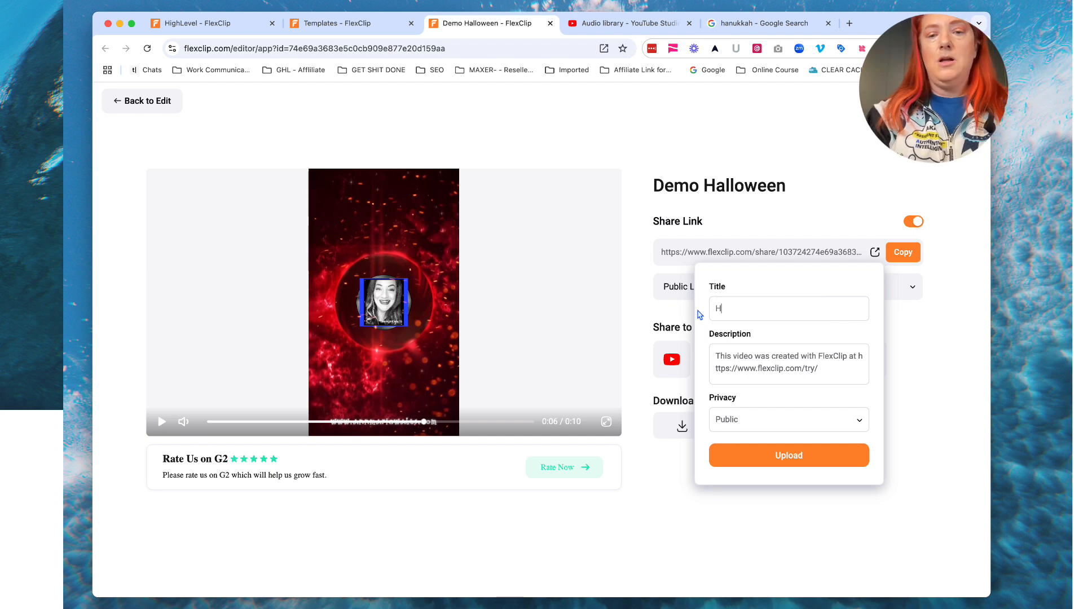
pyautogui.write('appy Holl')
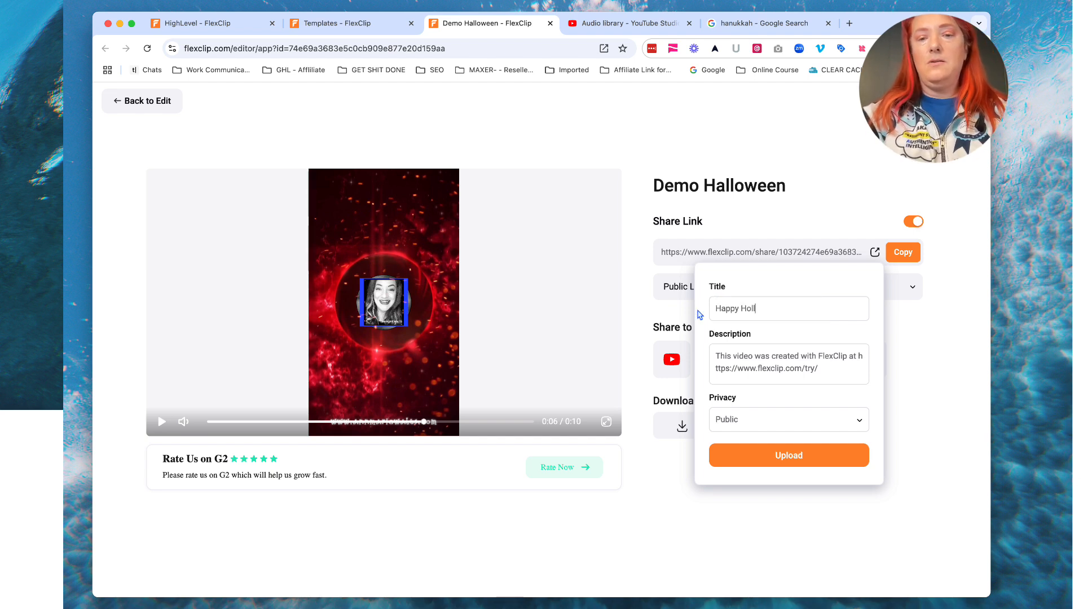
pyautogui.press('BackSpace')
pyautogui.press('BackSpace')
pyautogui.press('BackSpace')
pyautogui.write('allowe')
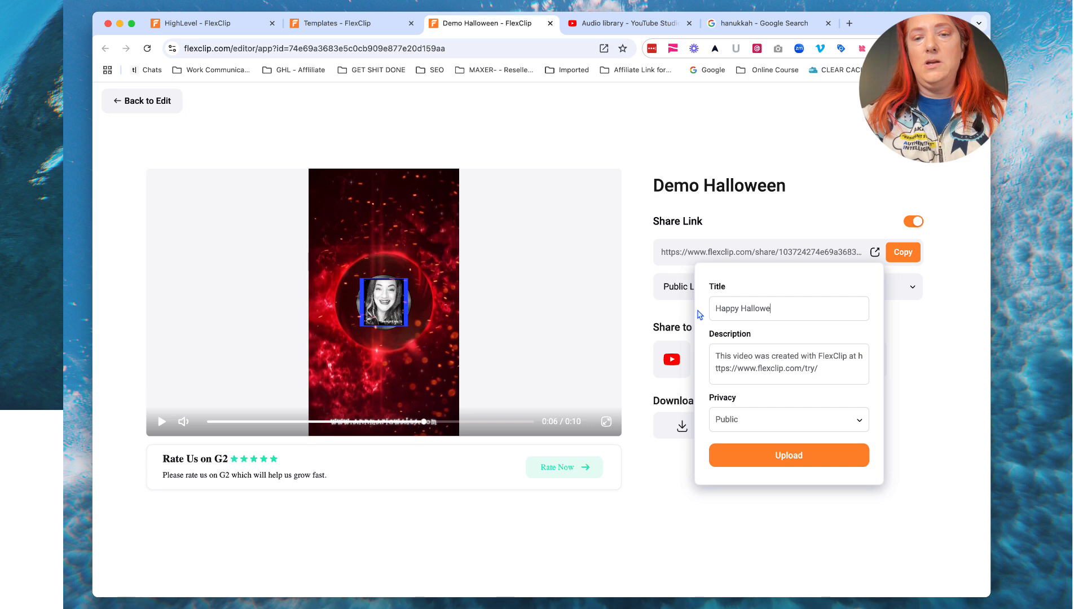
pyautogui.write('en Video Dem')
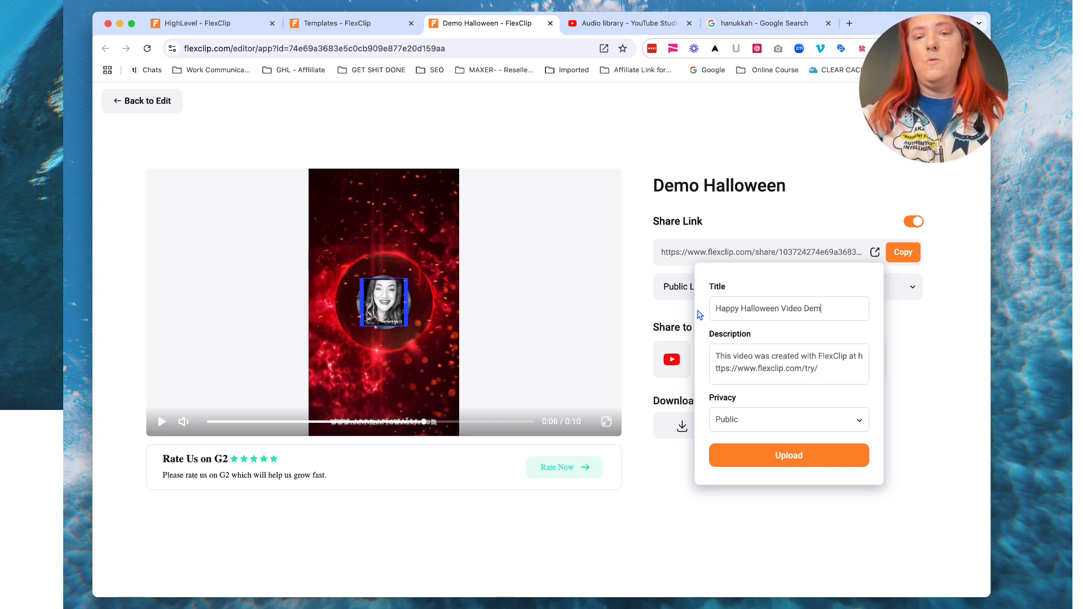
pyautogui.write('o of F')
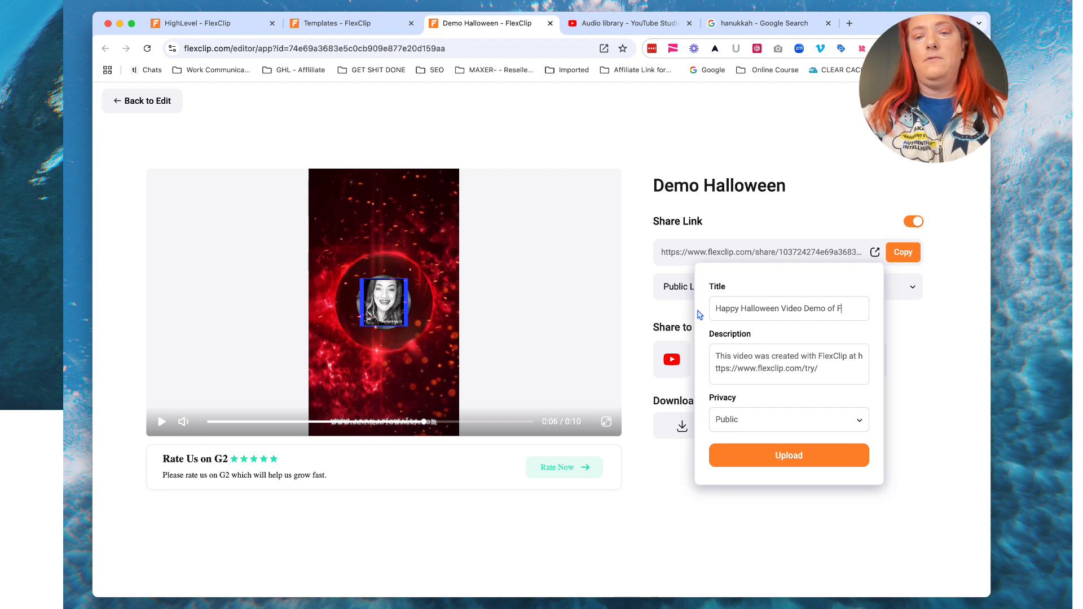
pyautogui.write('lexclip by Ann Marie Walts')
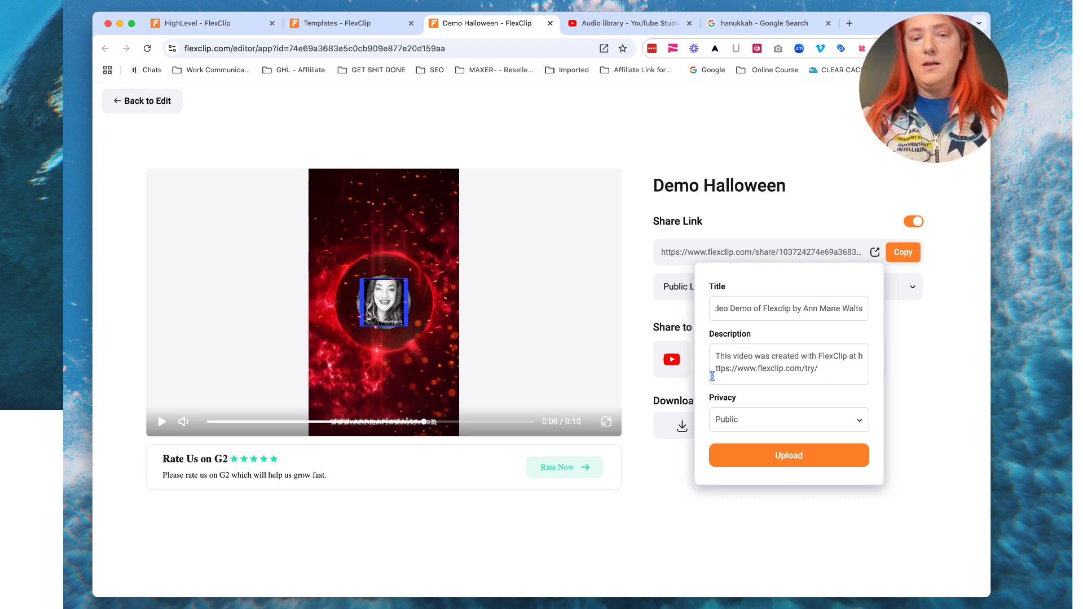
# Clear the default FlexClip text from the description and upload the video to YouTube.
pyautogui.moveTo(876, 479); pyautogui.dragTo(824, 389)
pyautogui.tripleClick(830, 374)
pyautogui.moveTo(829, 374); pyautogui.dragTo(863, 362)
pyautogui.click(822, 370)
pyautogui.click(858, 356)
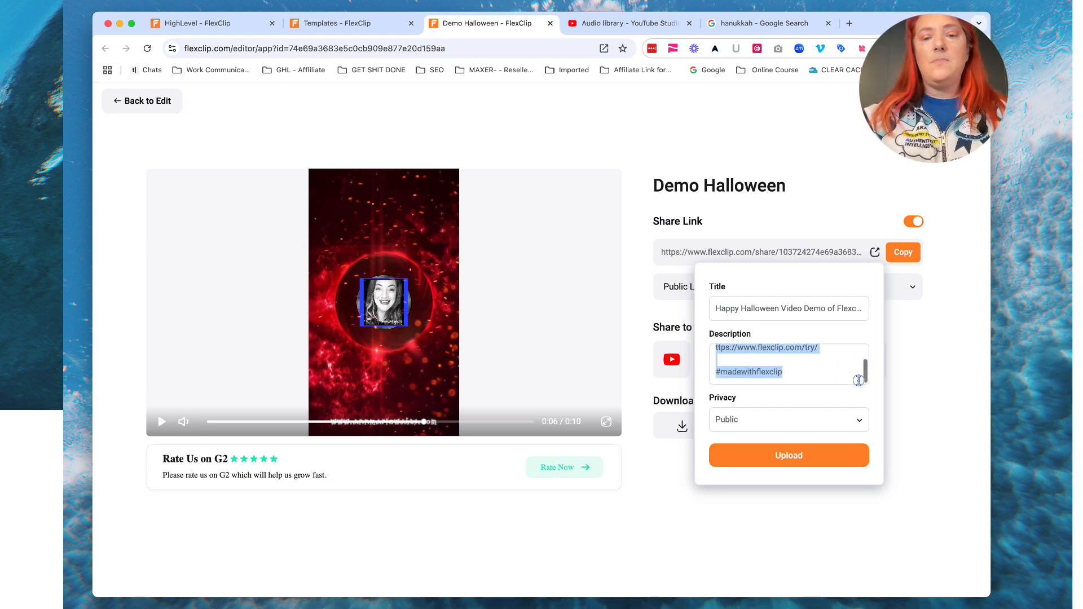
pyautogui.write('hanukkah')
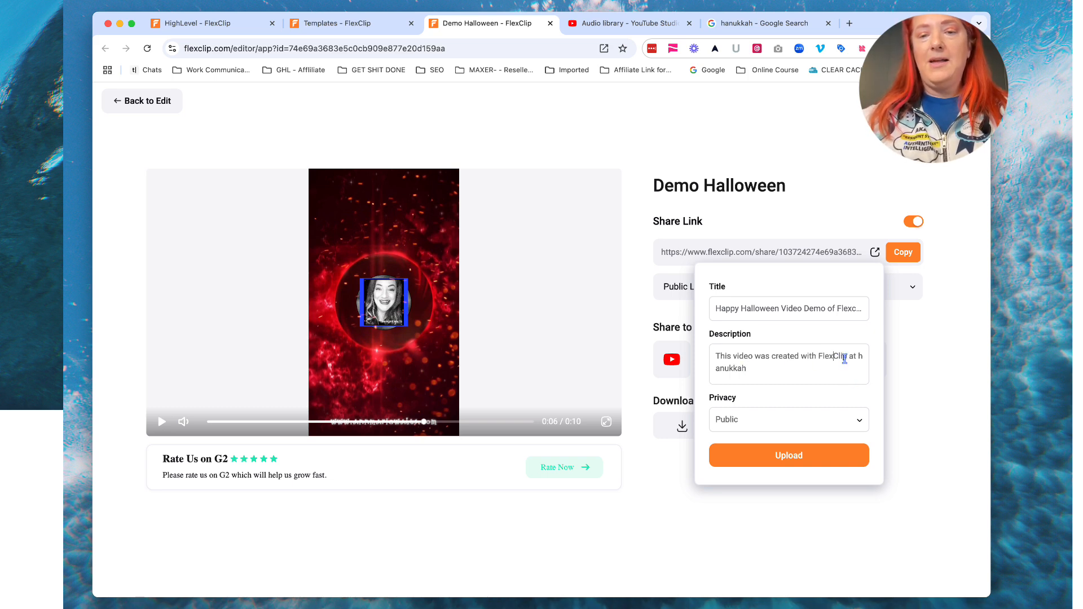
pyautogui.moveTo(847, 356); pyautogui.dragTo(849, 369)
pyautogui.press('BackSpace')
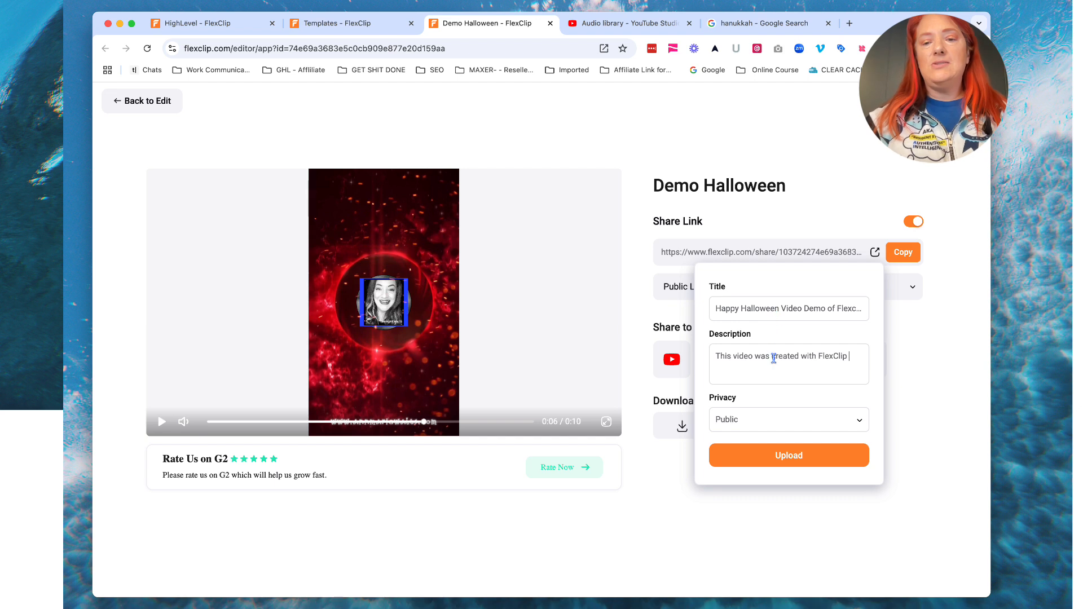
pyautogui.moveTo(851, 356); pyautogui.dragTo(704, 359)
pyautogui.press('BackSpace')
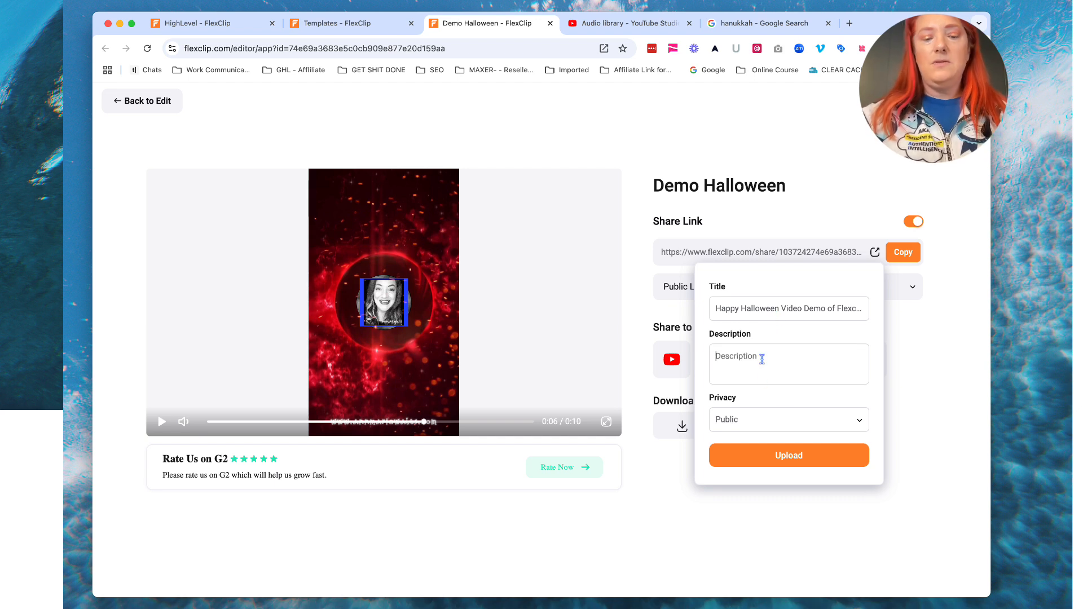
pyautogui.click(782, 463)
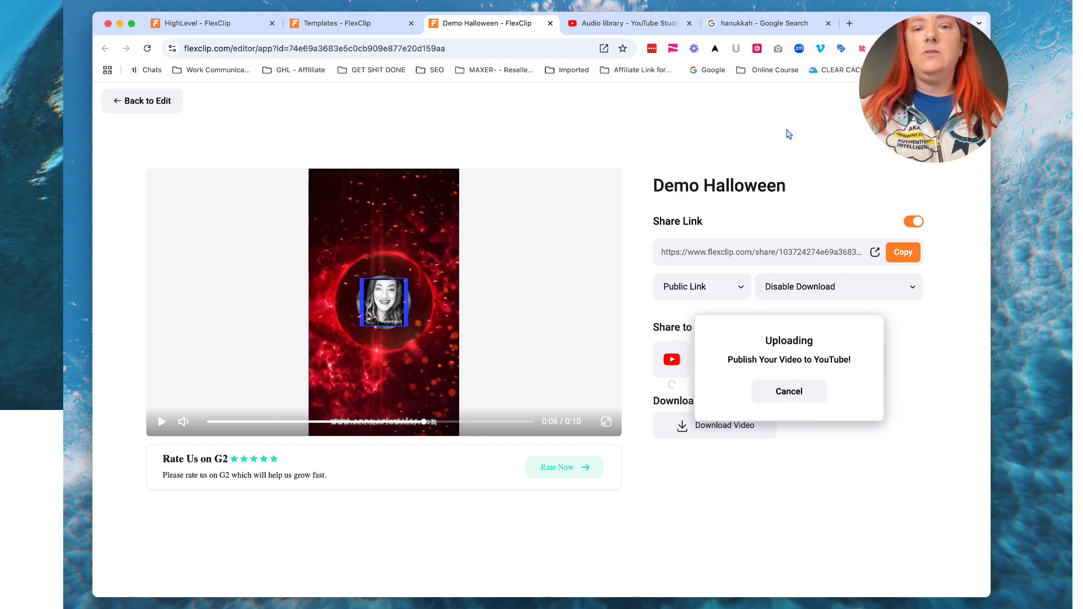
# Switch to YouTube Studio, open the account's own channel page and look through its videos for the upload.
pyautogui.click(618, 27)
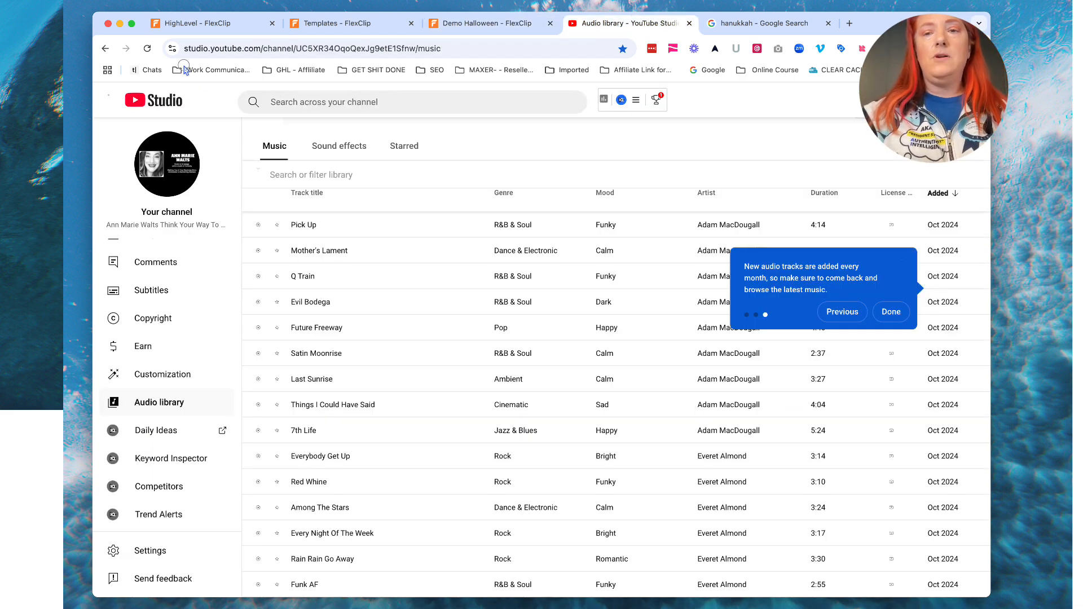
pyautogui.click(966, 100)
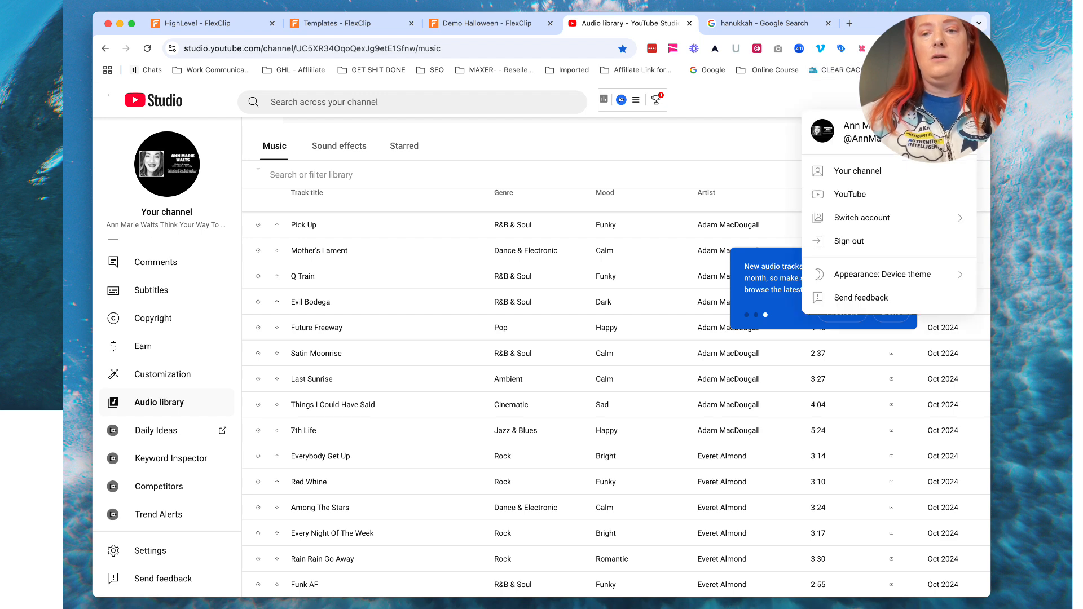
pyautogui.click(868, 172)
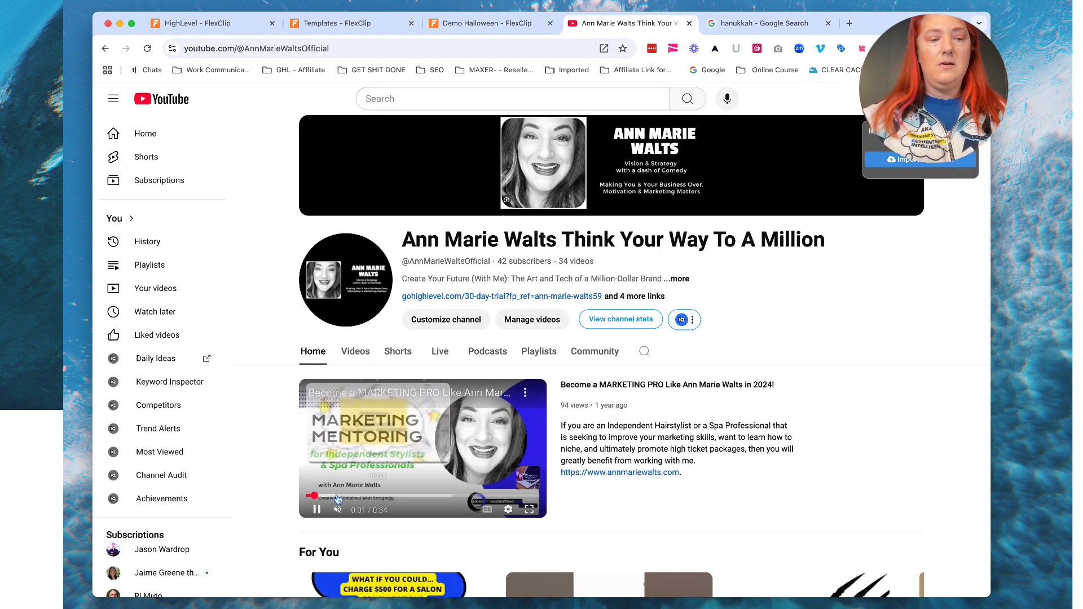
pyautogui.scroll(-2, 381, 488)
pyautogui.scroll(-3, 381, 489)
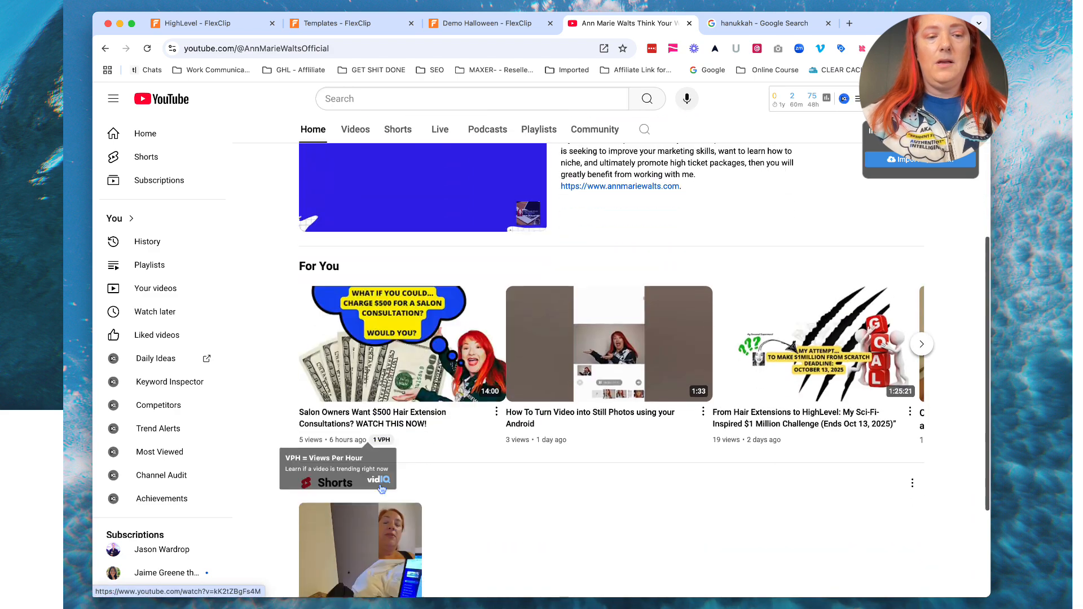
# Check the YouTube channel's Shorts list and home page for the newly uploaded Halloween video.
pyautogui.scroll(5, 473, 341)
pyautogui.click(356, 352)
pyautogui.click(397, 354)
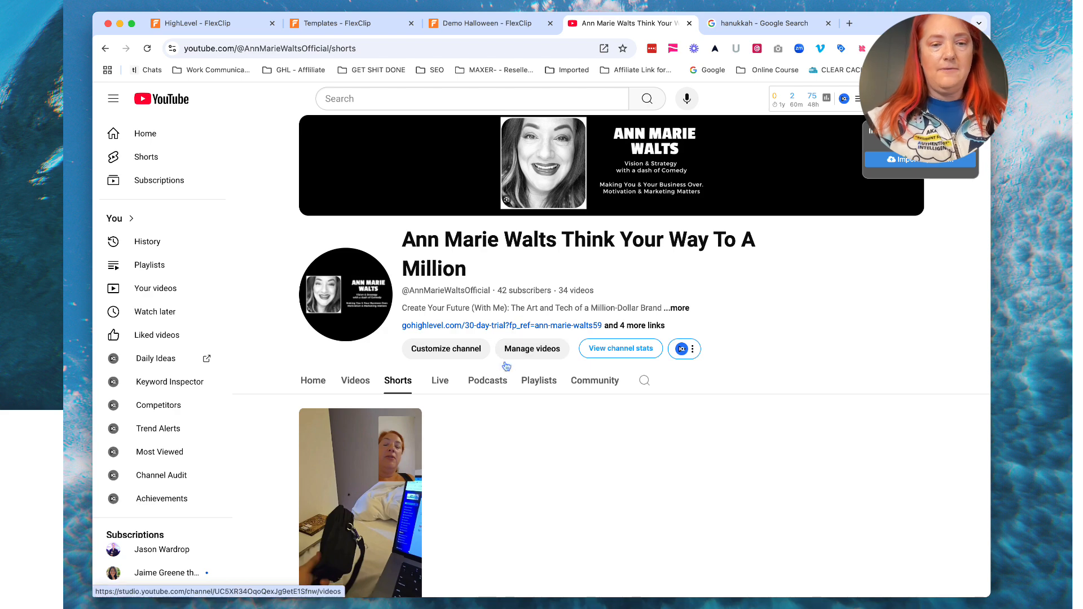
pyautogui.click(310, 393)
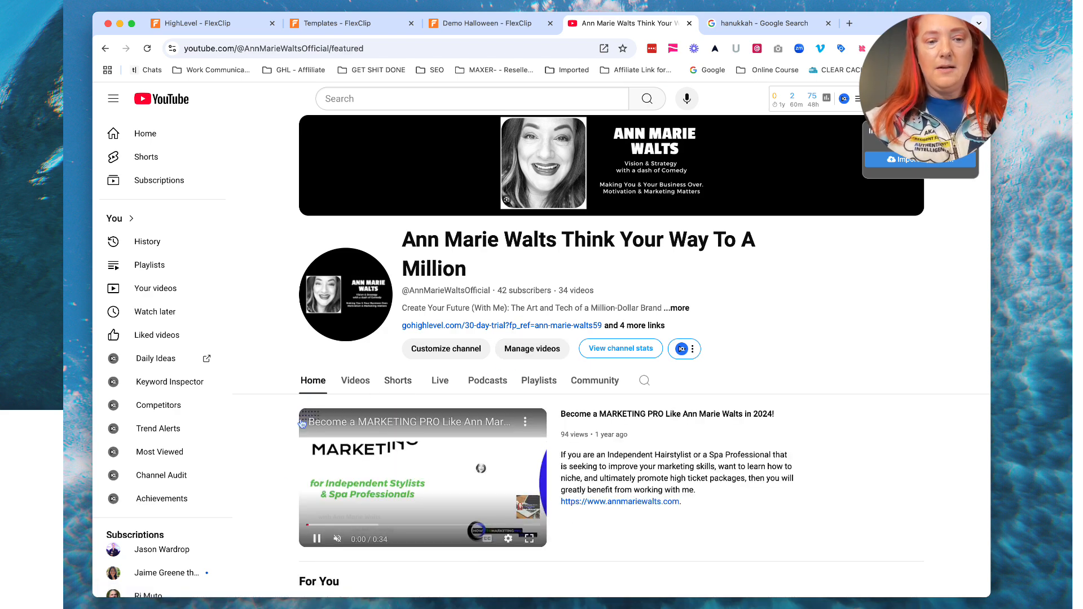
pyautogui.scroll(-10, 287, 503)
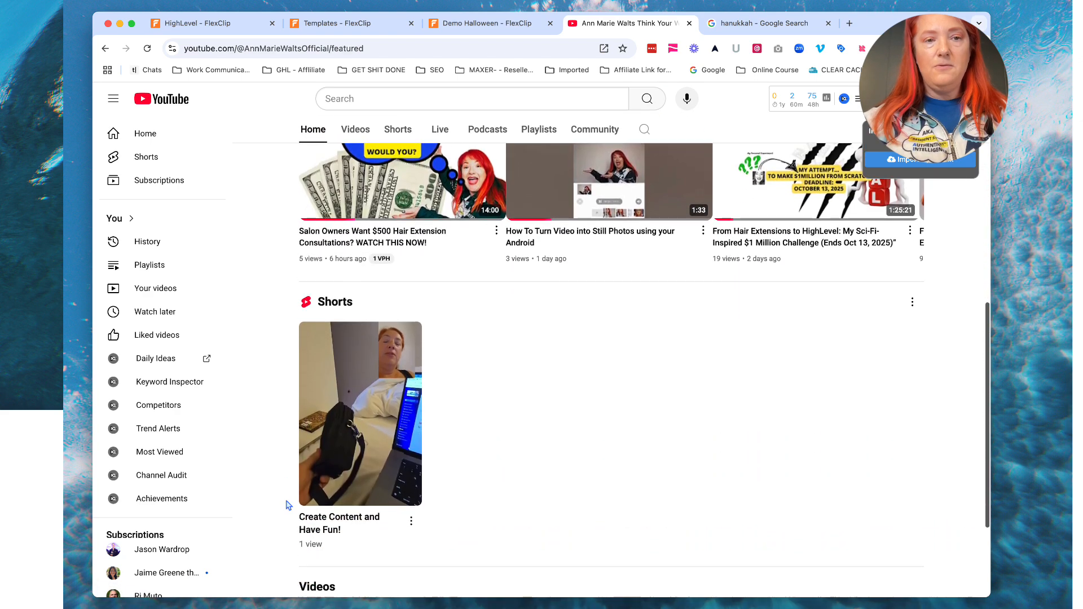
# Open the uploaded Halloween video on YouTube from FlexClip's share page and look over its watch page.
pyautogui.click(487, 23)
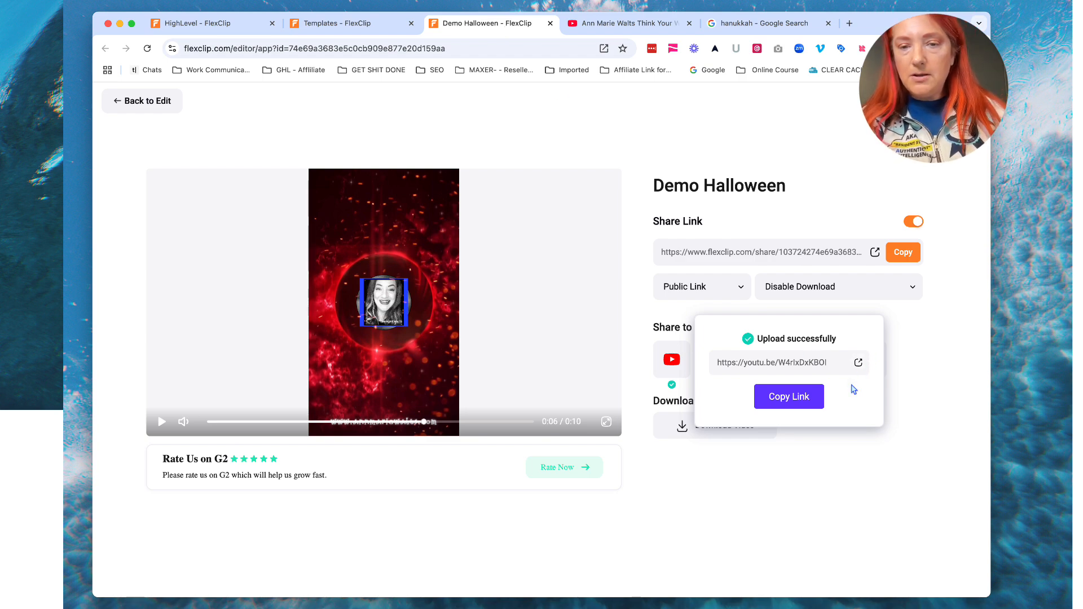
pyautogui.click(858, 363)
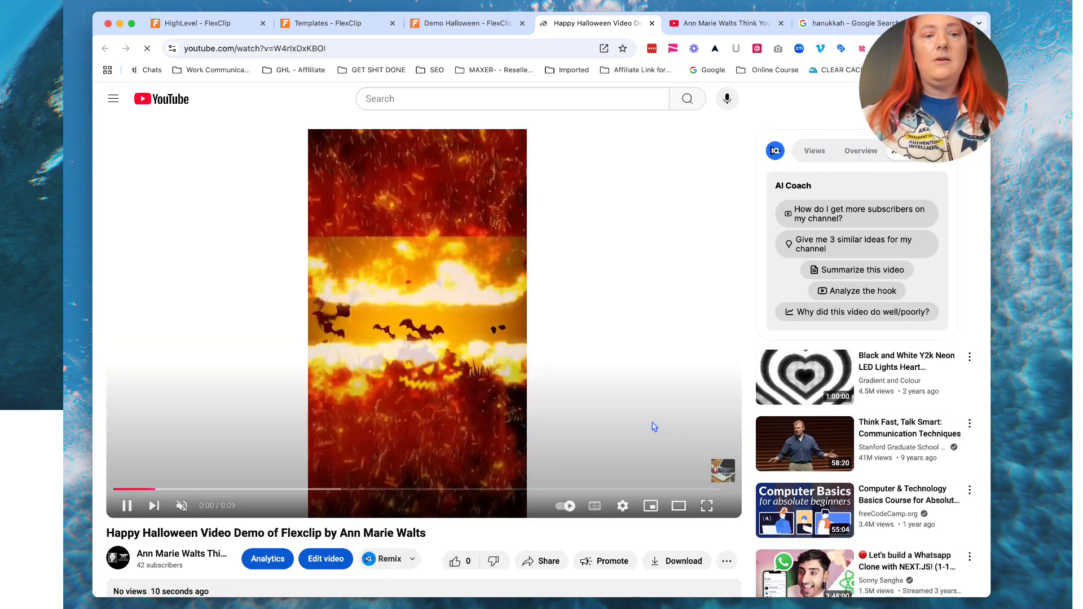
pyautogui.scroll(-1, 471, 414)
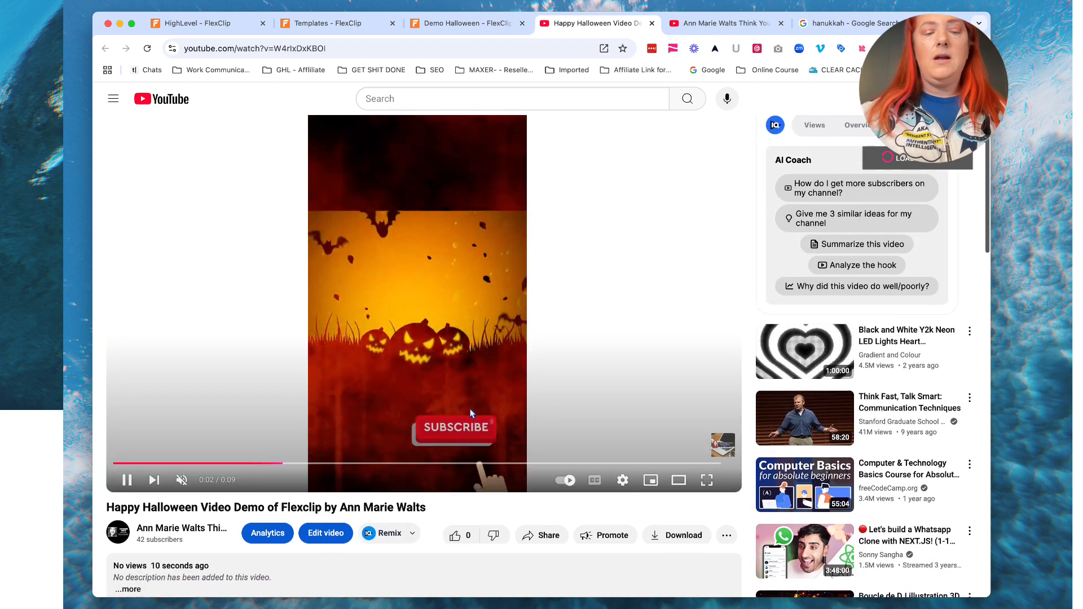
pyautogui.scroll(-2, 471, 413)
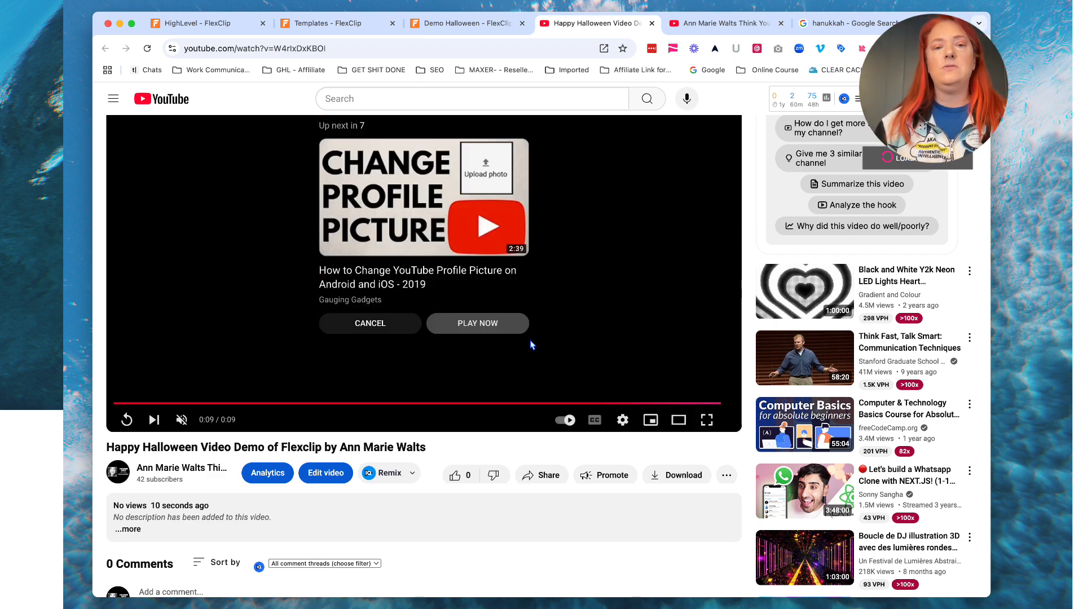
# Switch back to FlexClip and return the Demo Halloween project to the editor.
pyautogui.click(451, 27)
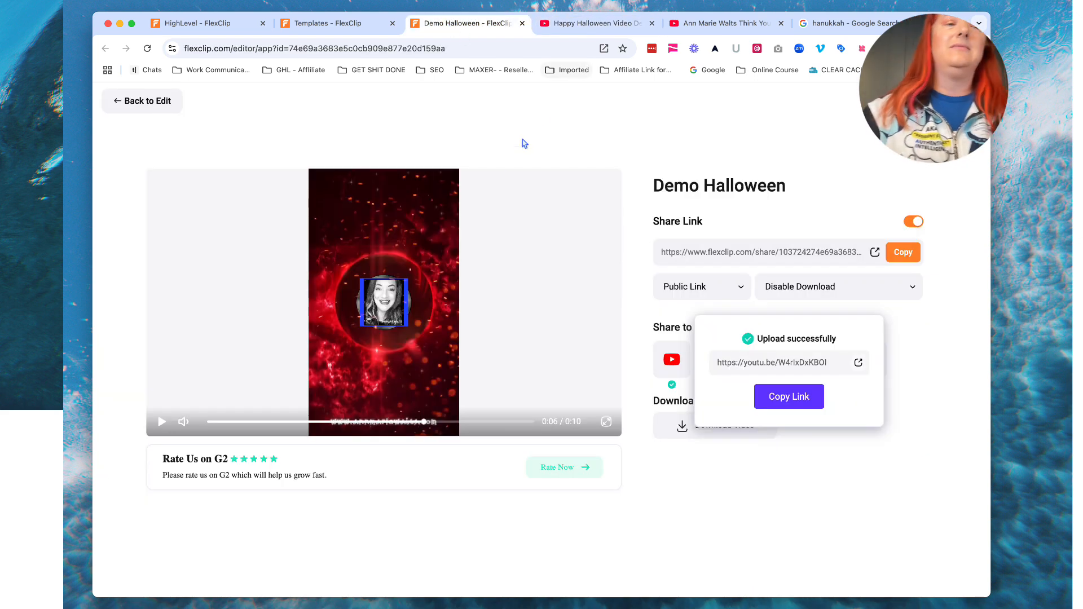
pyautogui.click(170, 105)
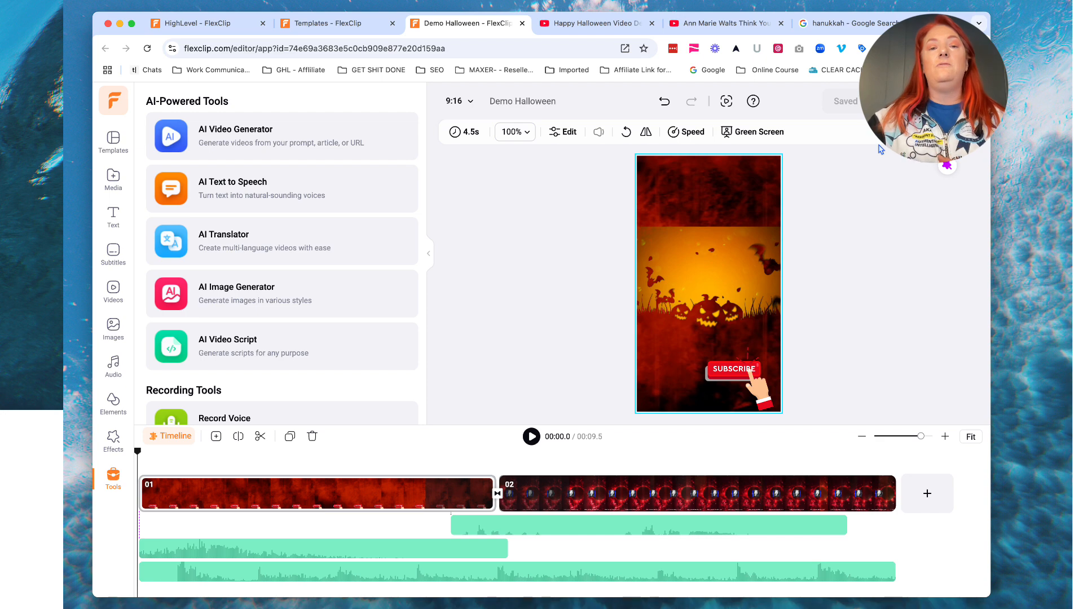
# Switch to the YouTube channel page, move the profile import pop-up aside and open the account menu.
pyautogui.click(715, 25)
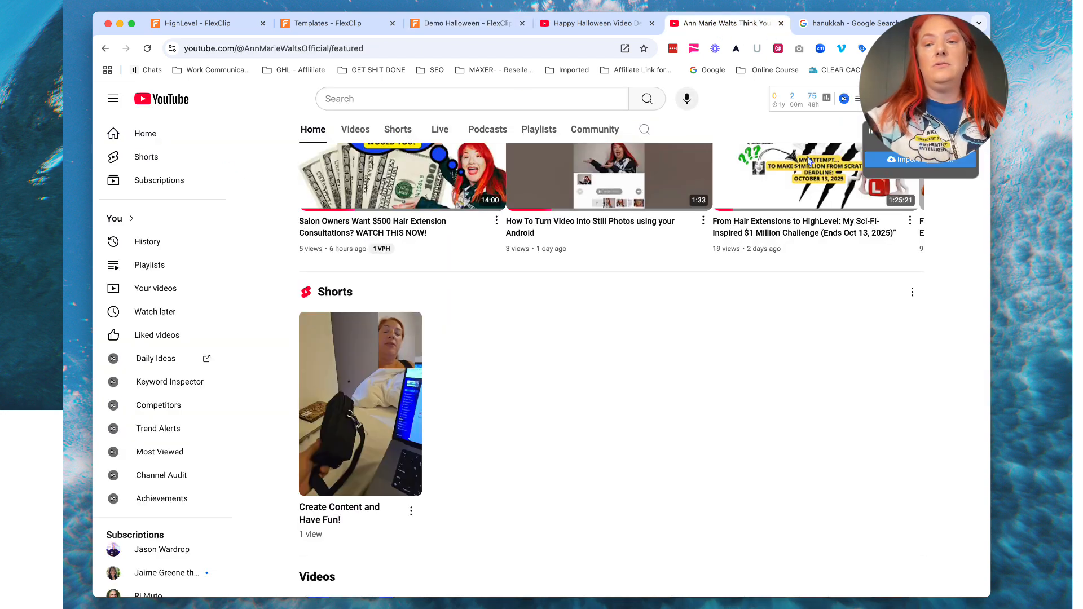
pyautogui.moveTo(792, 142)
pyautogui.mouseDown()
pyautogui.moveTo(791, 221)
pyautogui.moveTo(822, 304)
pyautogui.mouseUp()
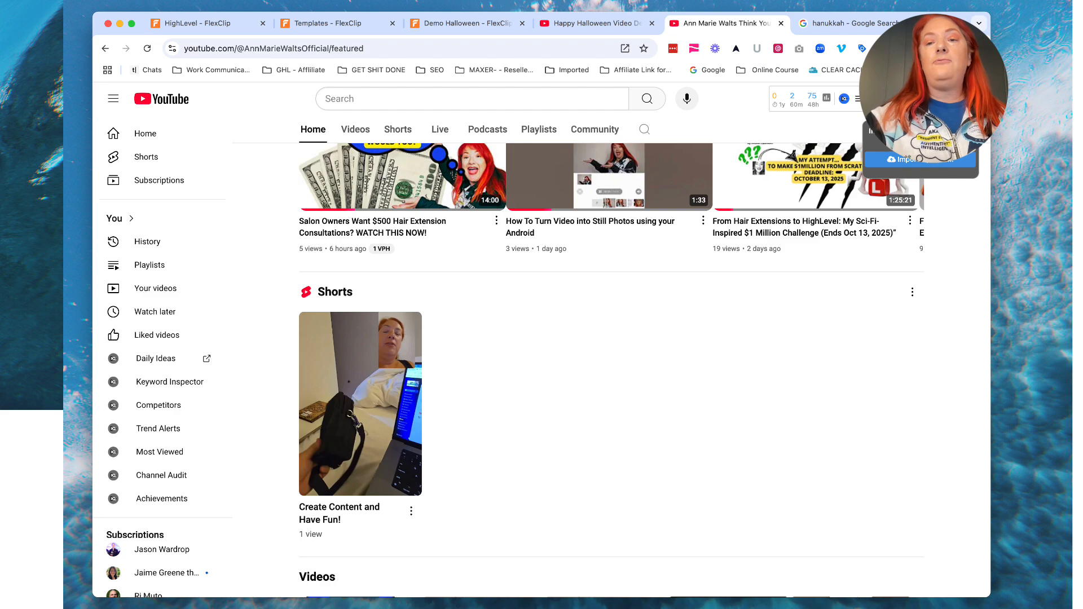
pyautogui.click(968, 99)
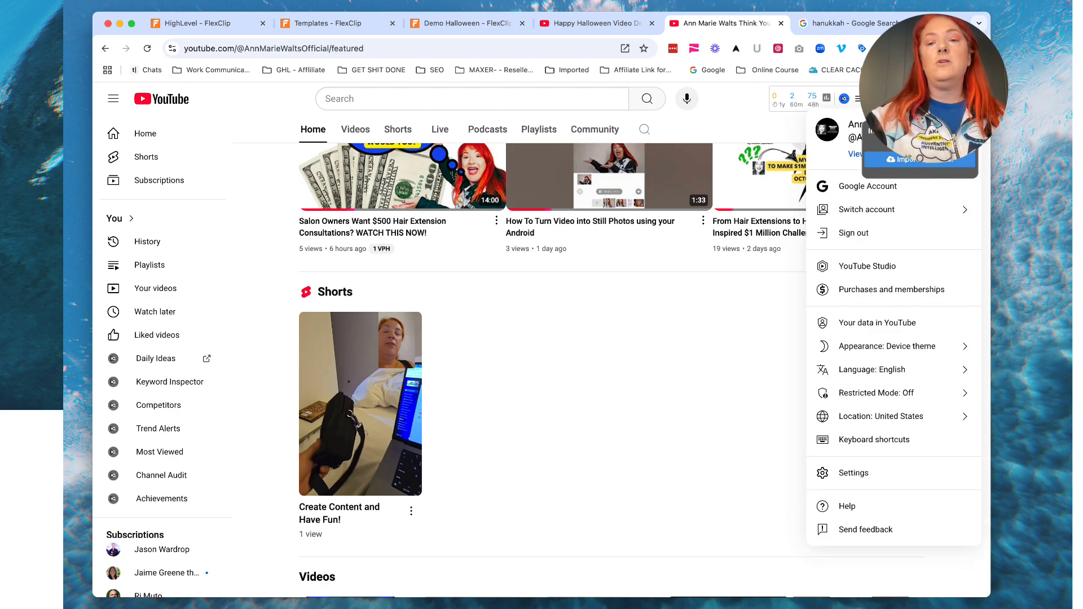
# Load thinkyourwaytoamillion.com in place of the Hanukkah search results.
pyautogui.click(853, 24)
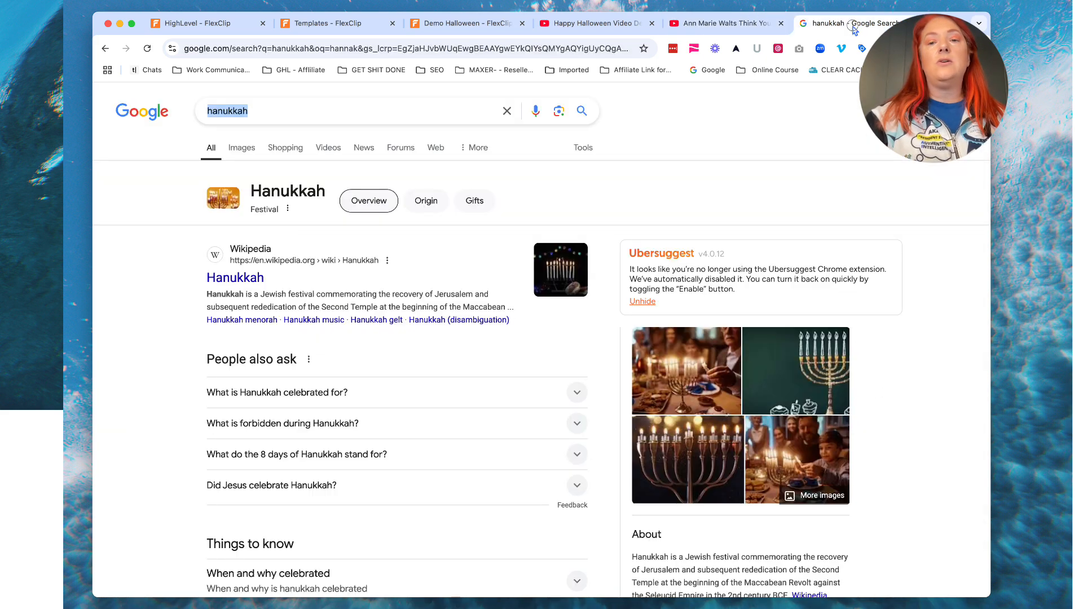
pyautogui.click(533, 49)
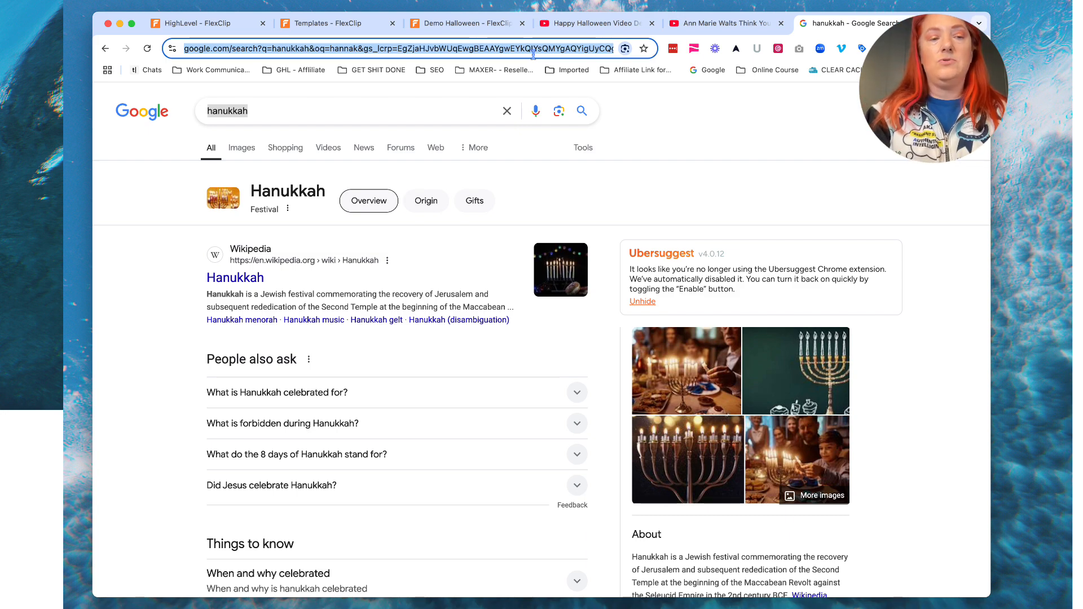
pyautogui.write('th')
pyautogui.press('BackSpace')
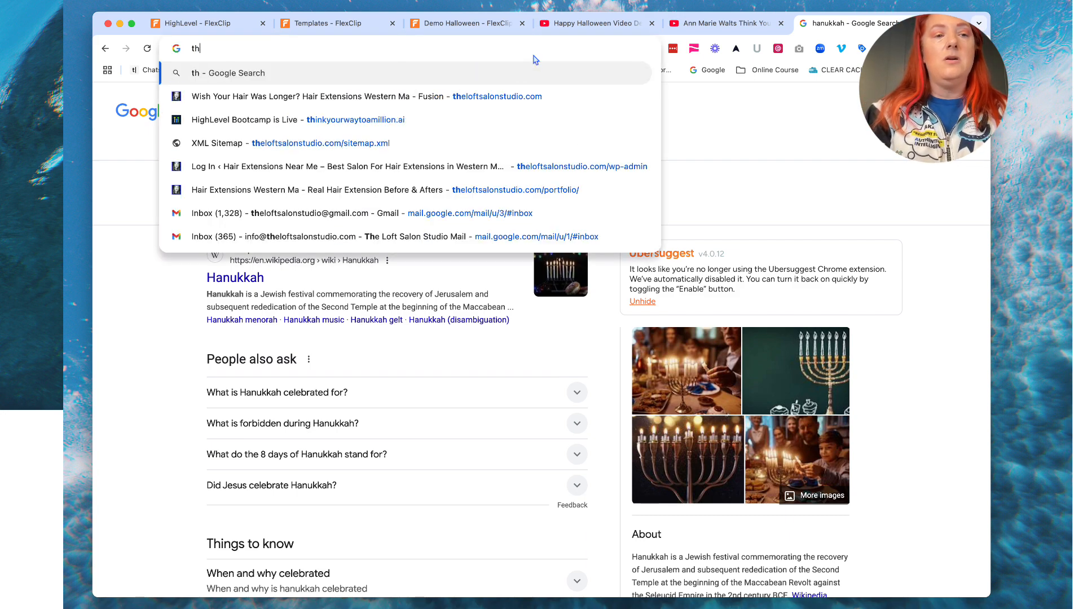
pyautogui.press('BackSpace')
pyautogui.press('BackSpace')
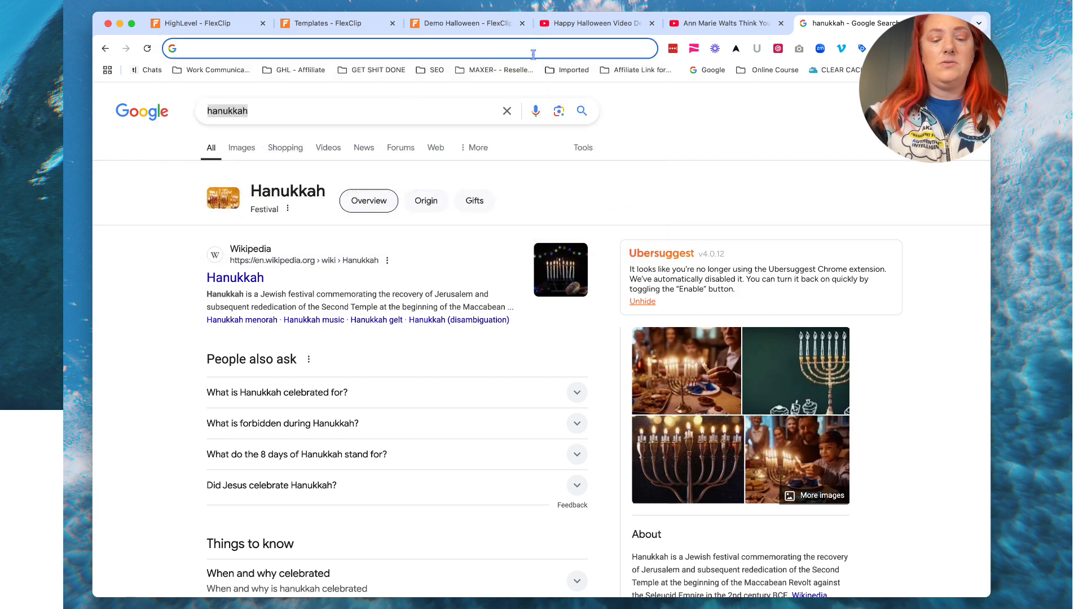
pyautogui.write('thin')
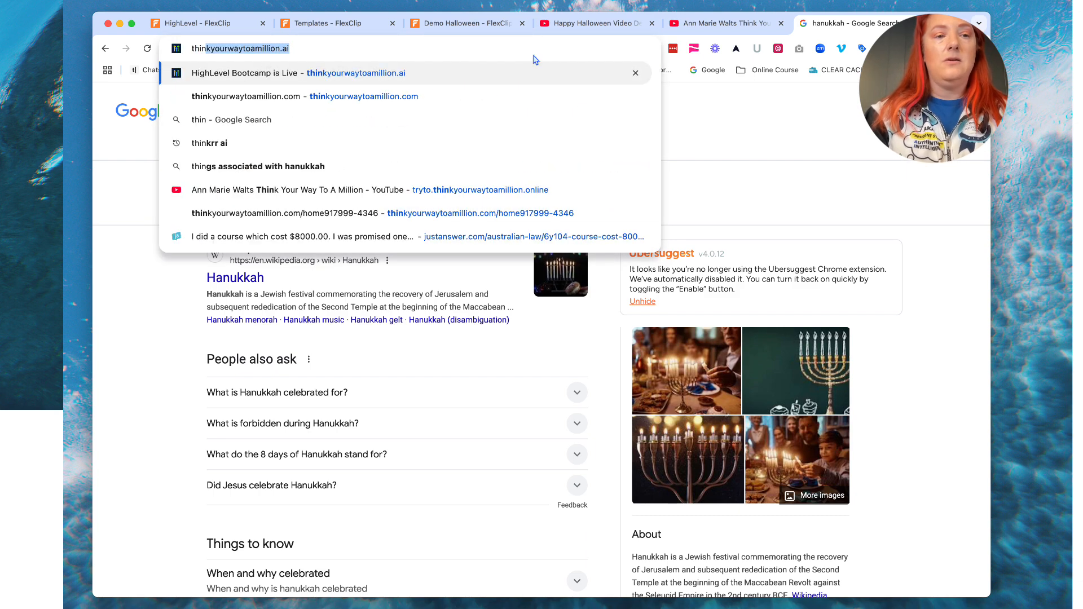
pyautogui.write('kyour')
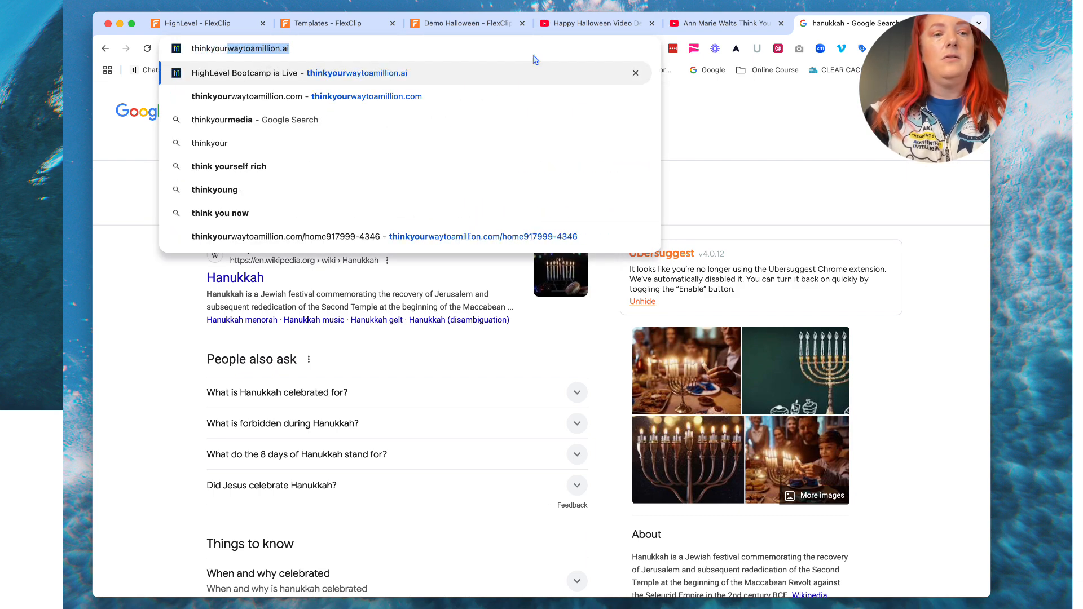
pyautogui.write('waytoa')
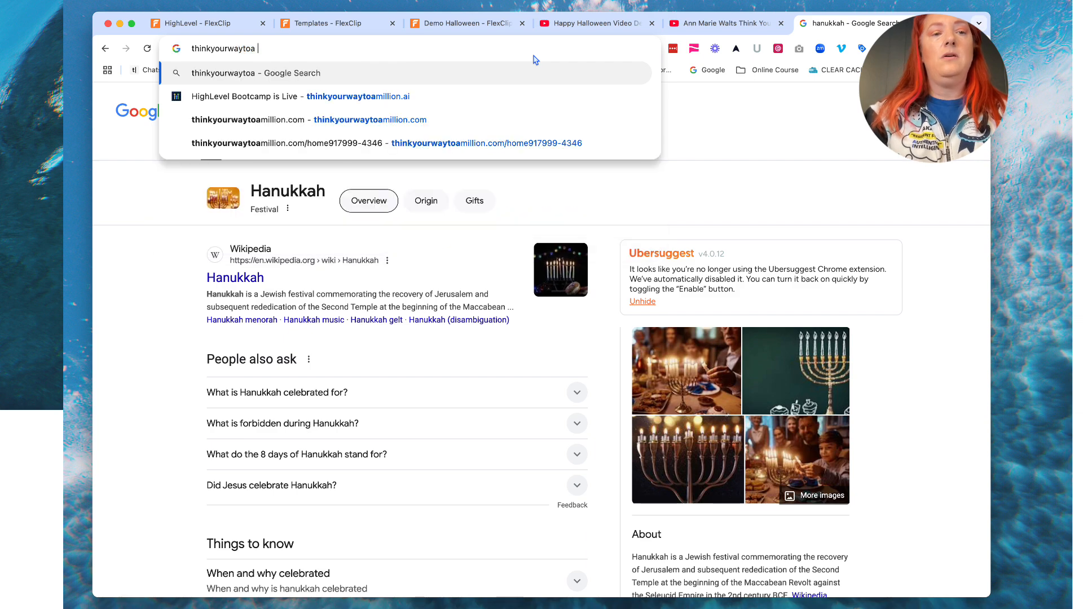
pyautogui.write('millio')
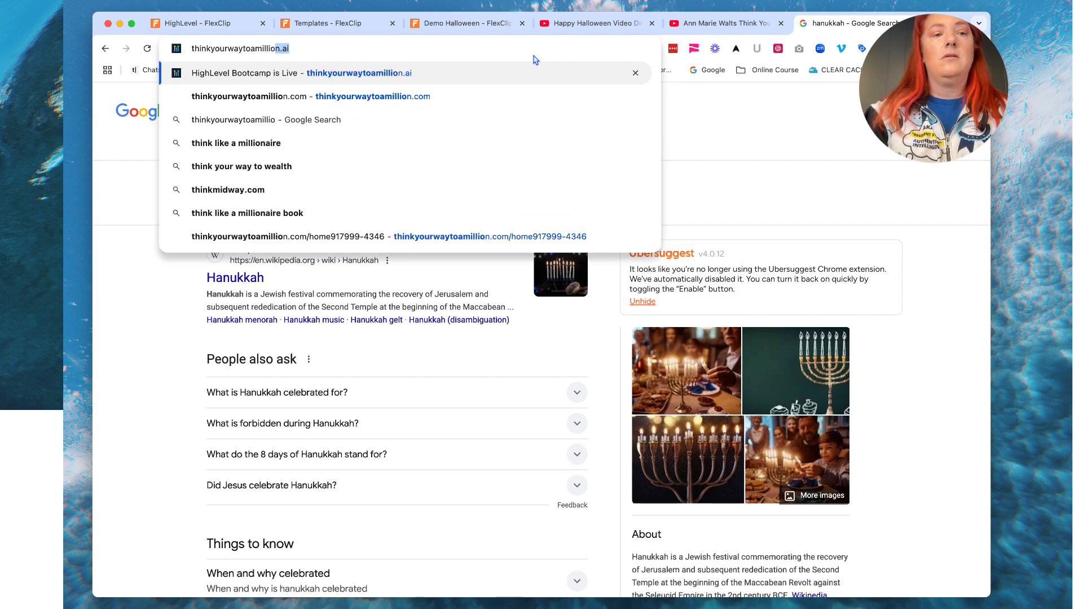
pyautogui.write('n.com')
pyautogui.press('Return')
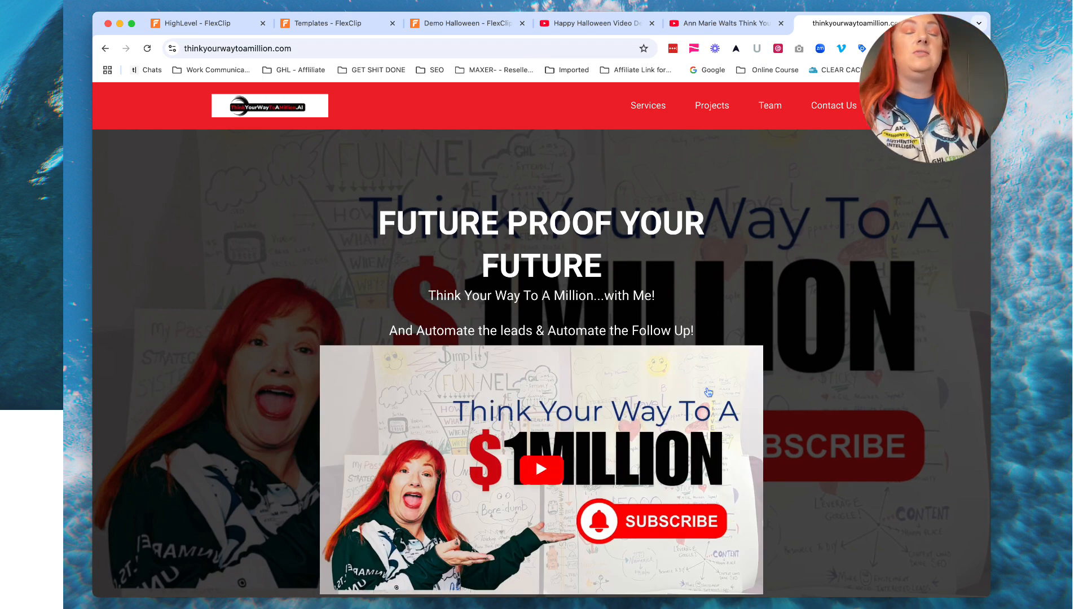
# View the "Come Join In!" sign-up form on the site's landing page and close it.
pyautogui.scroll(-2, 708, 391)
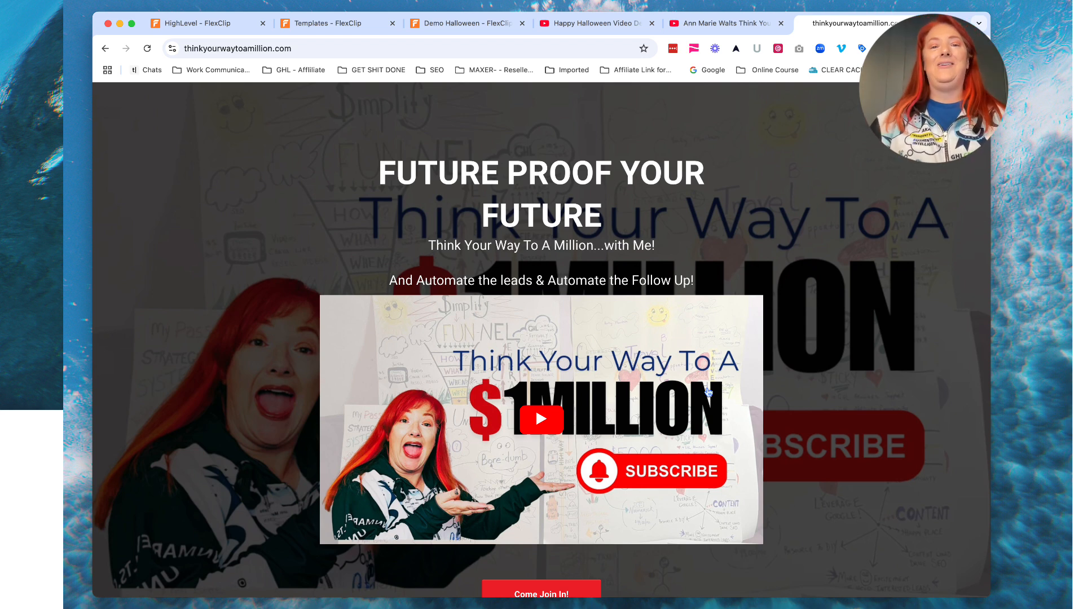
pyautogui.scroll(-4, 708, 391)
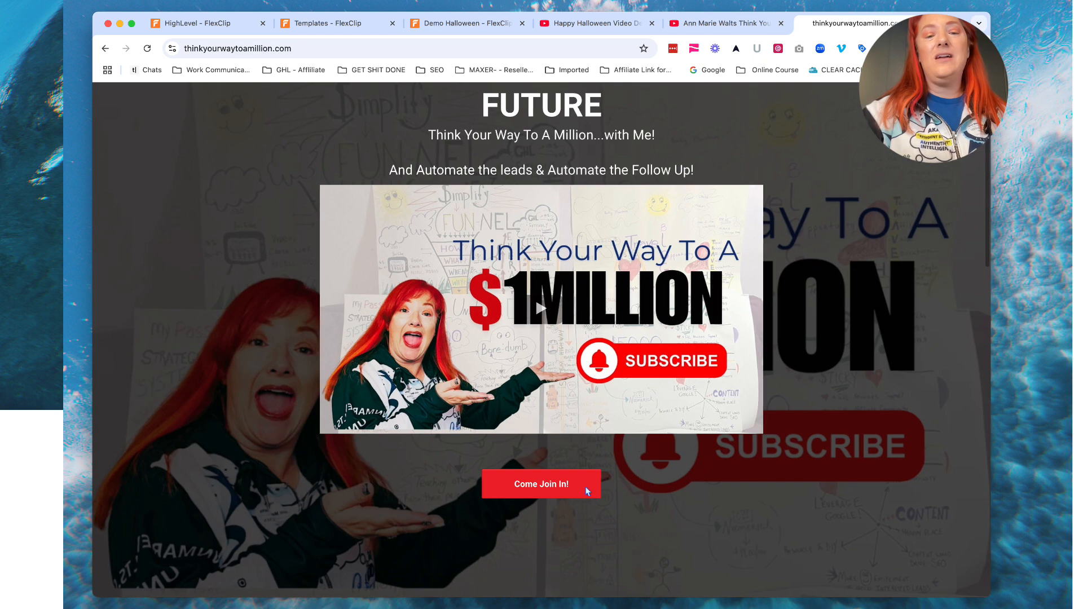
pyautogui.click(566, 488)
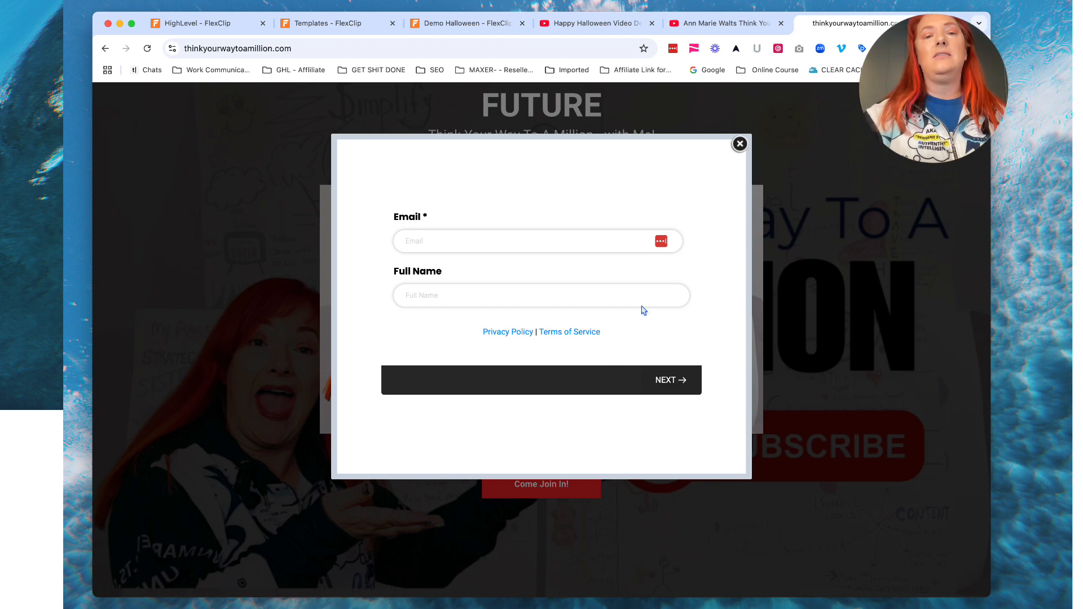
pyautogui.click(741, 147)
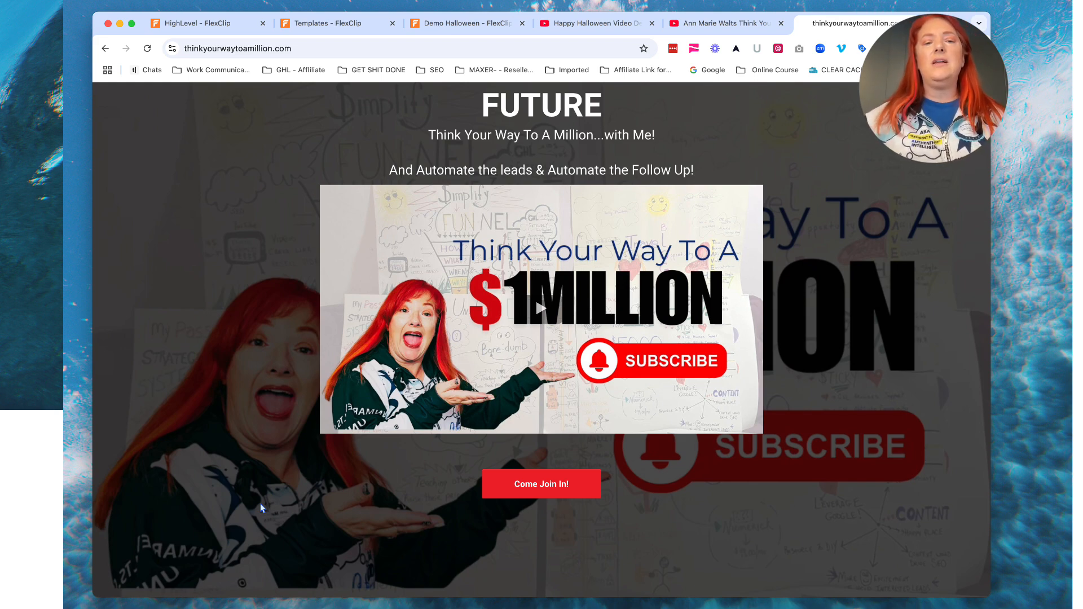
# Examine the site's section about transforming a YouTube content strategy and its "Join Me" offer.
pyautogui.scroll(-10, 261, 507)
pyautogui.scroll(-3, 260, 508)
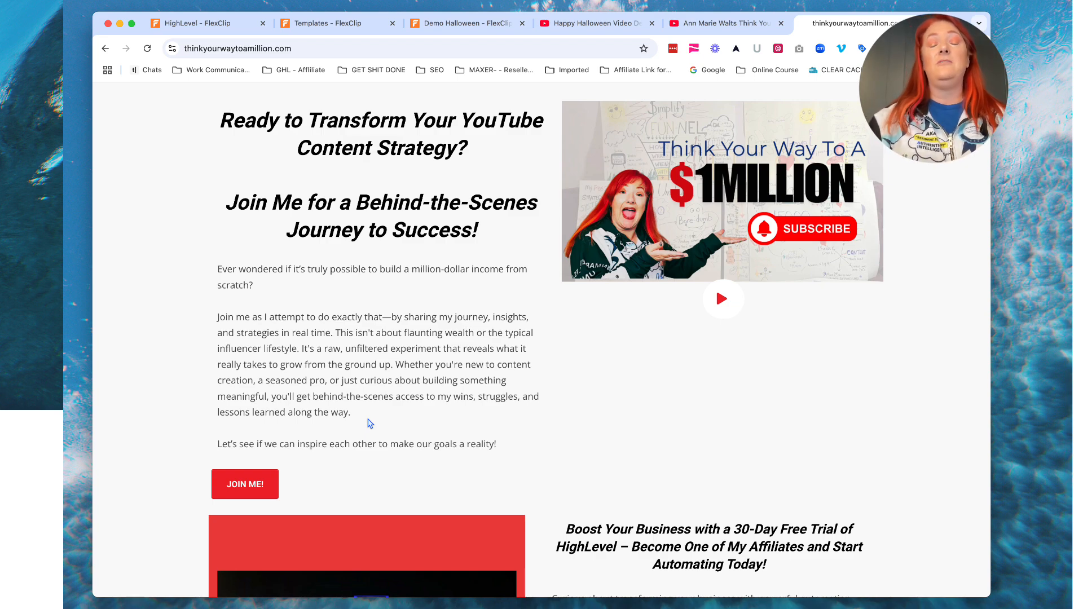
pyautogui.scroll(-2, 370, 423)
pyautogui.scroll(2, 370, 423)
pyautogui.scroll(-2, 369, 424)
pyautogui.scroll(2, 369, 424)
pyautogui.scroll(1, 369, 423)
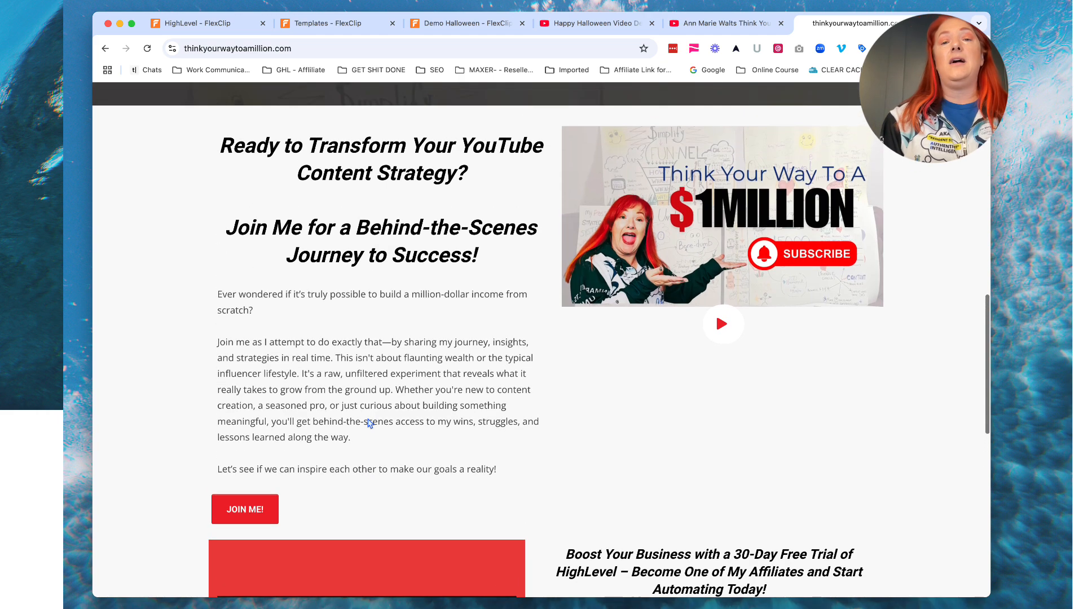
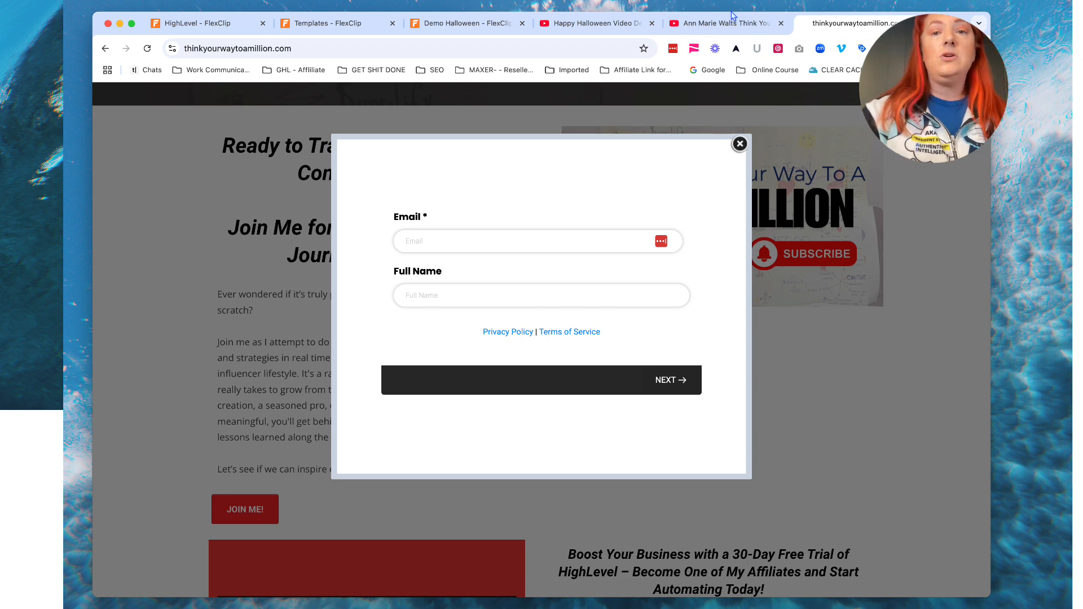
# Switch back to YouTube, view the channel page again and open YouTube Studio.
pyautogui.click(695, 24)
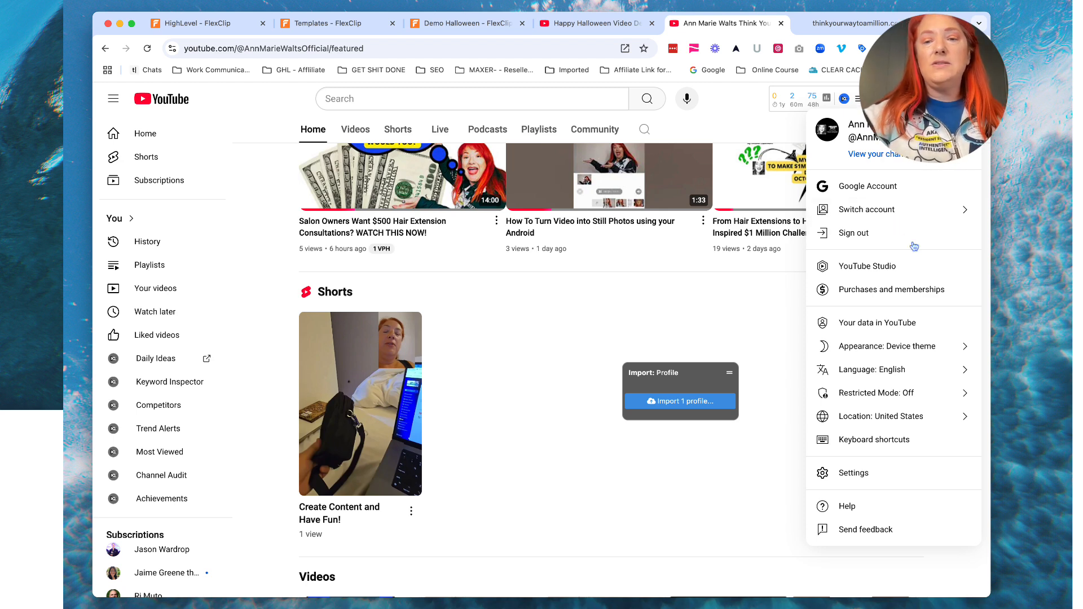
pyautogui.click(887, 160)
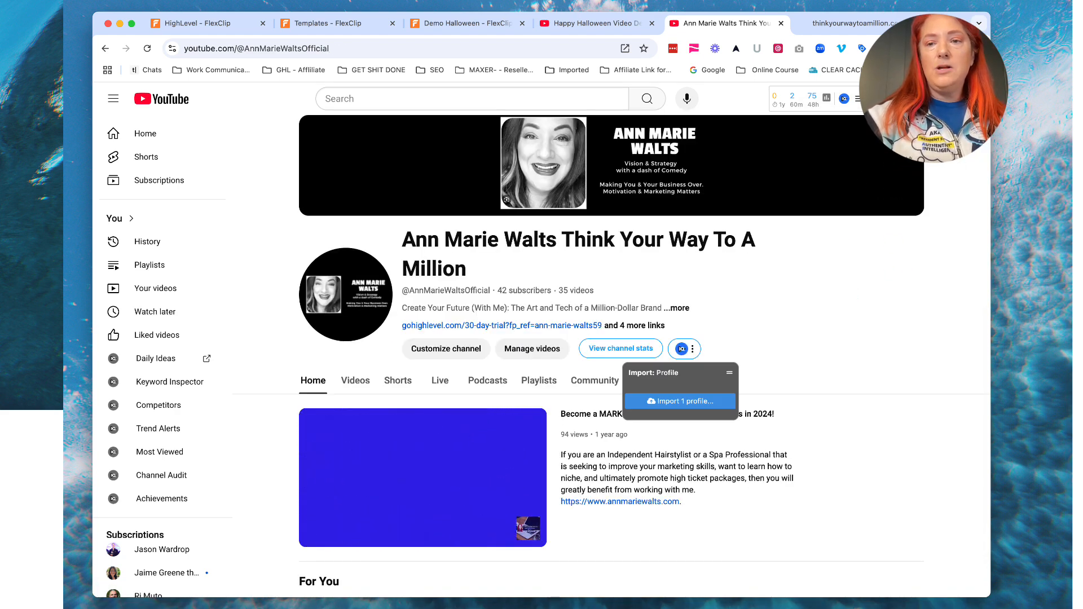
pyautogui.click(968, 98)
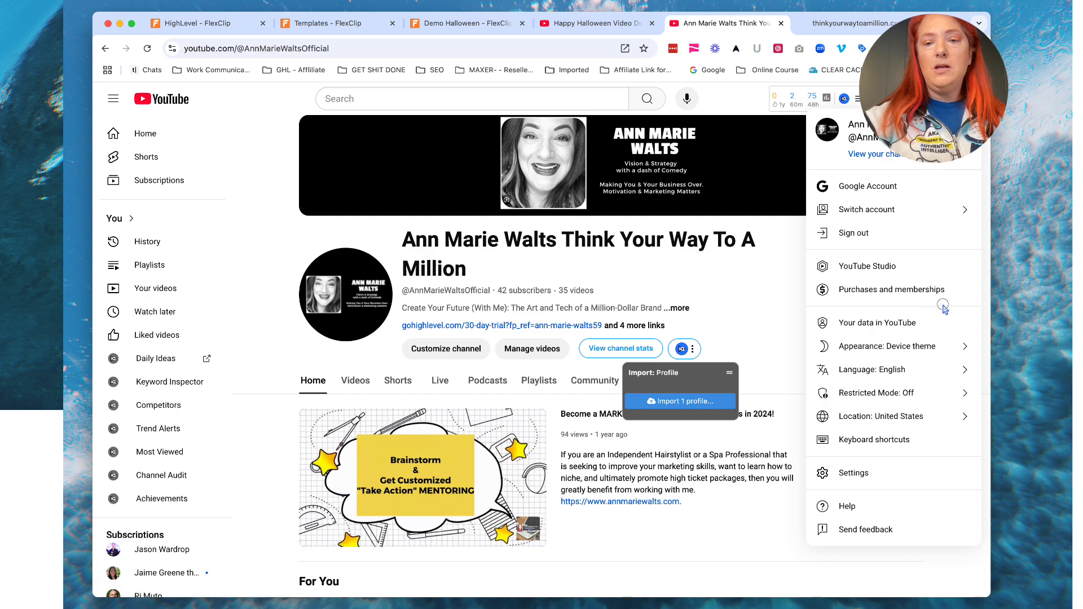
pyautogui.click(877, 267)
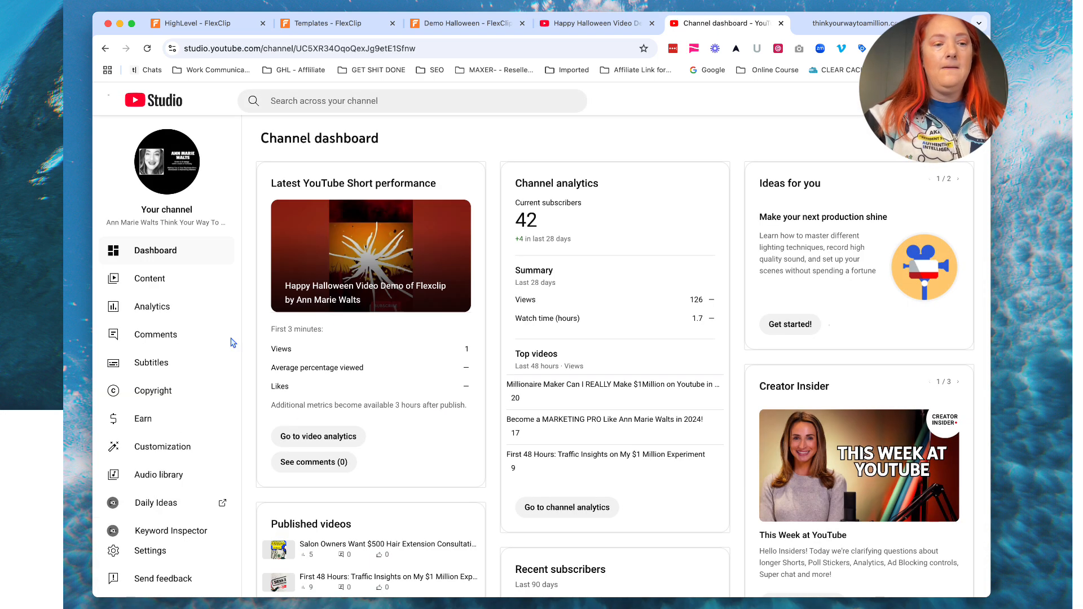
# Examine the Studio channel dashboard, including the latest Short's performance and the channel analytics.
pyautogui.scroll(-2, 210, 404)
pyautogui.scroll(-3, 210, 404)
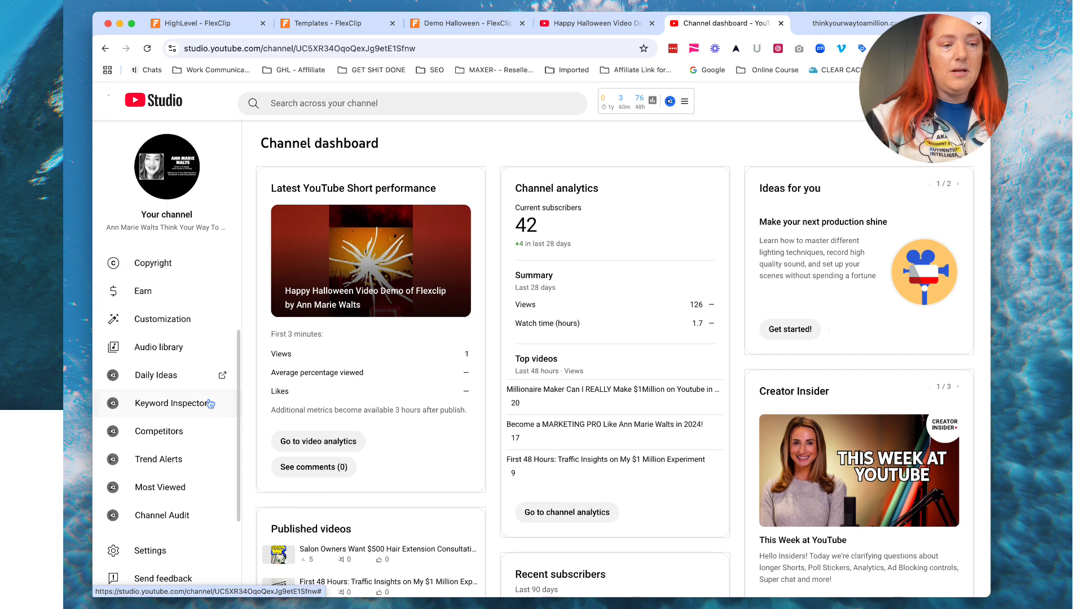
pyautogui.scroll(-3, 360, 375)
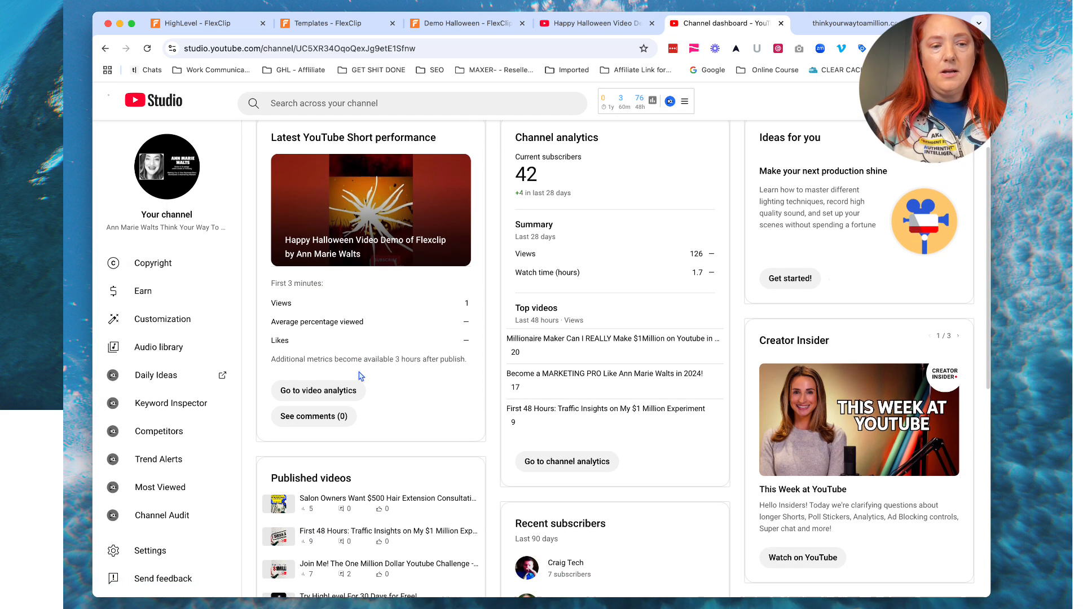
pyautogui.scroll(3, 360, 375)
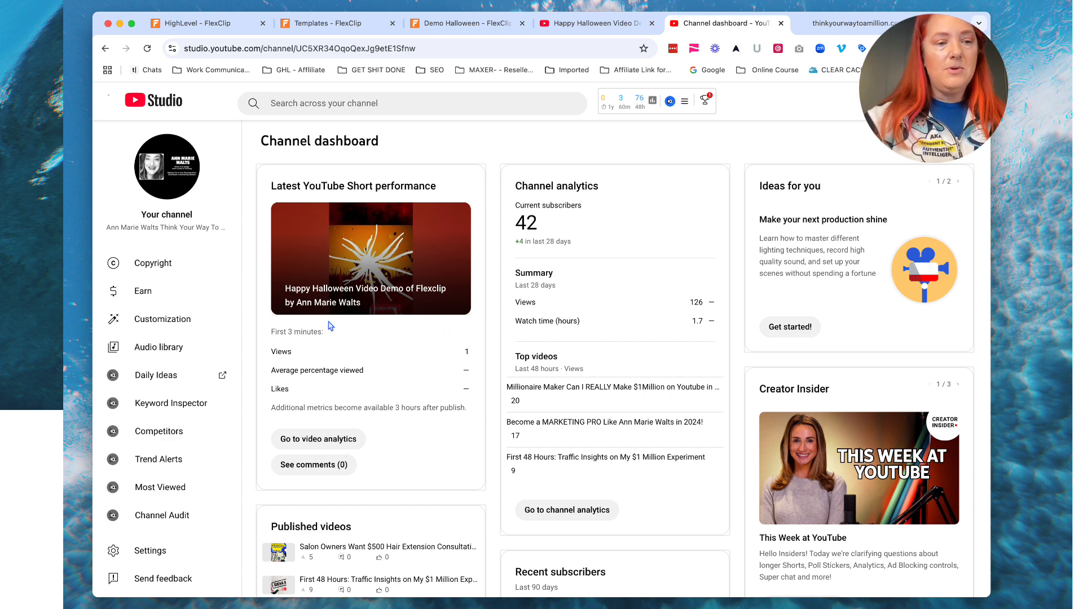
# View the vidIQ Most Viewed videos list from the channel dashboard and close it.
pyautogui.scroll(-1, 217, 426)
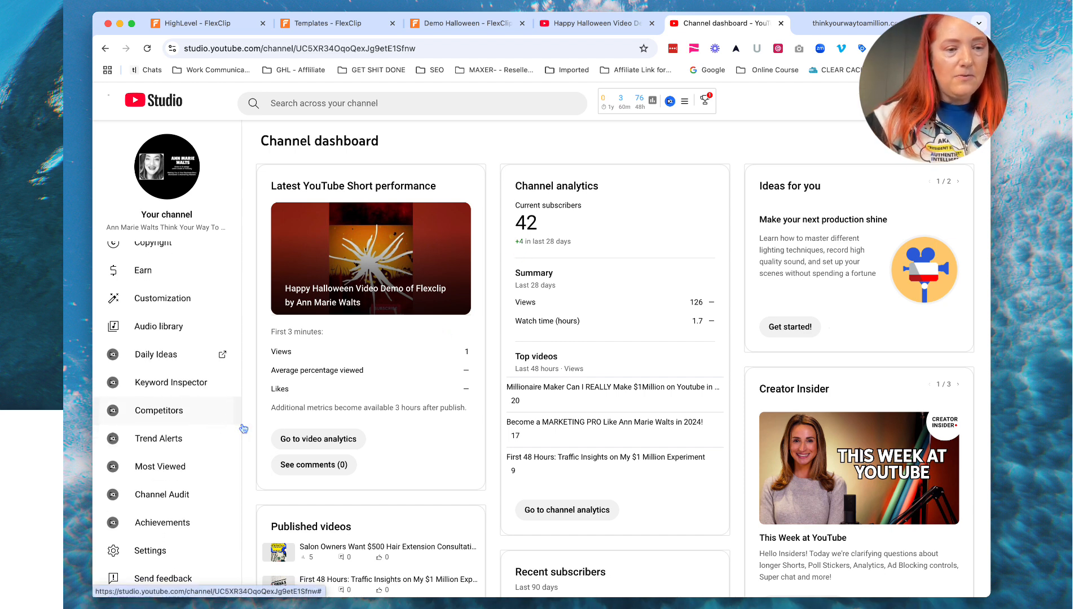
pyautogui.click(180, 467)
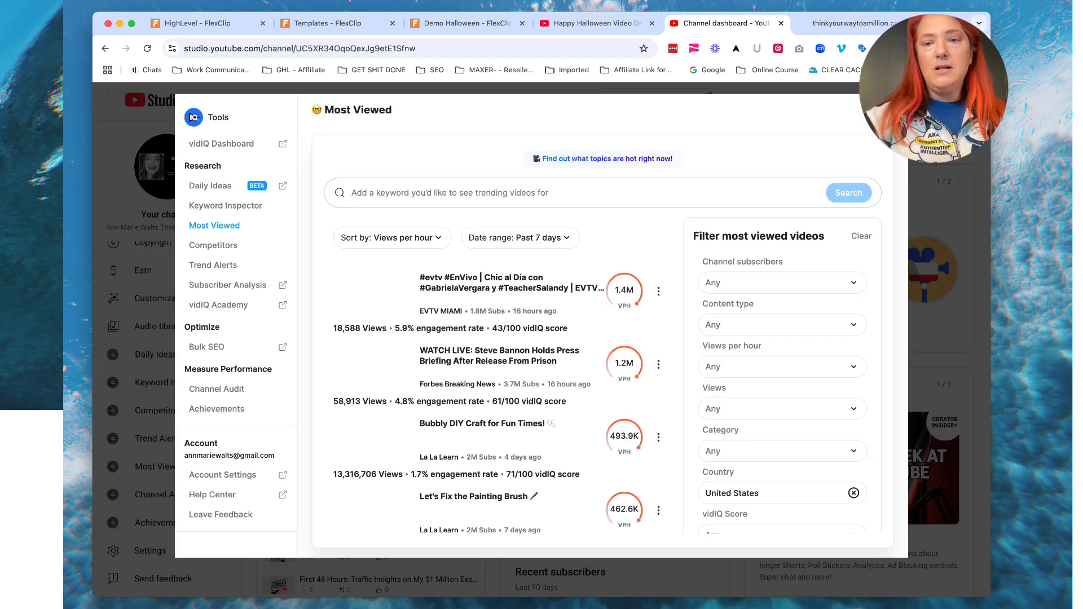
pyautogui.click(890, 110)
# Open the video analytics of the latest Halloween Short and view the Short on YouTube from there.
pyautogui.scroll(-3, 634, 404)
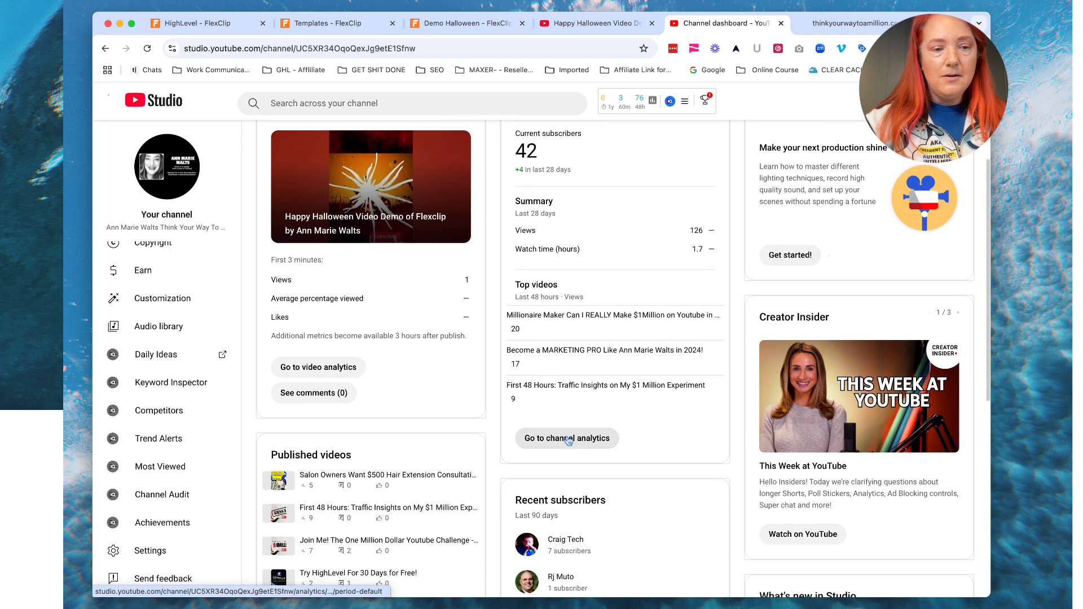
pyautogui.click(341, 368)
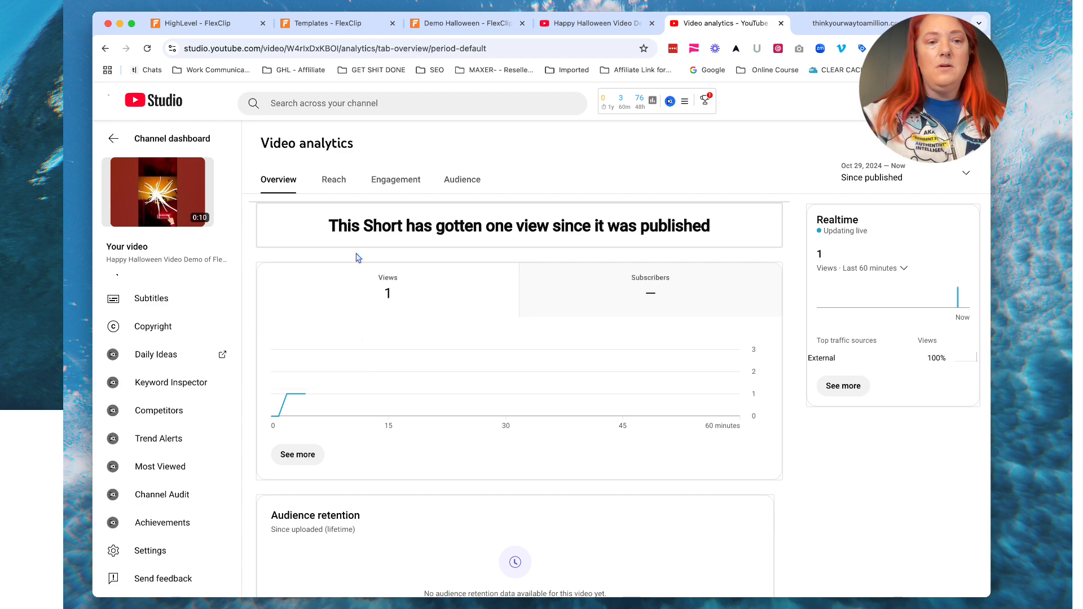
pyautogui.click(198, 220)
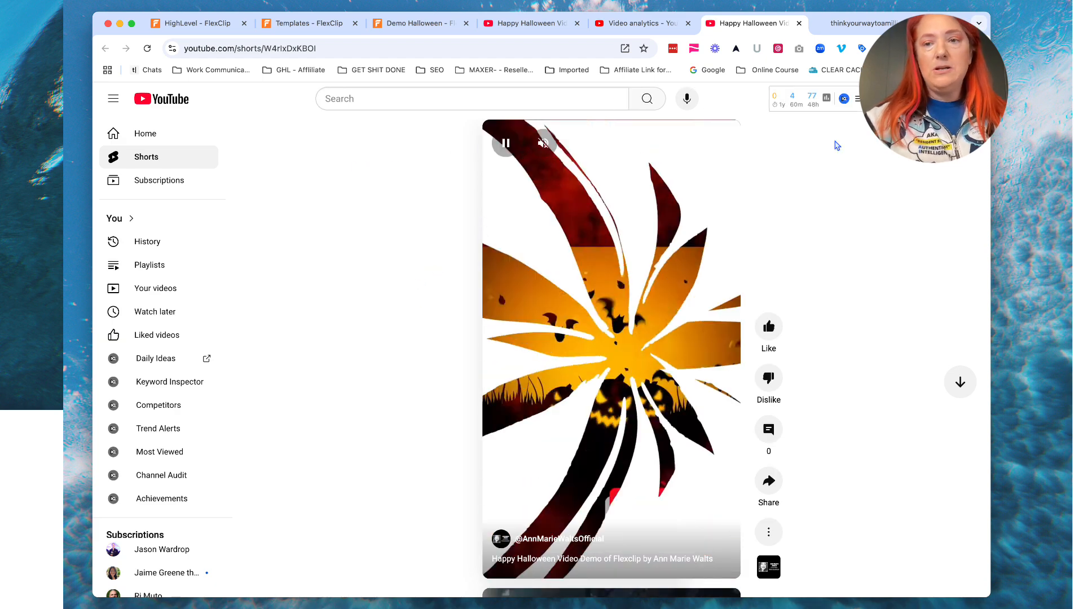
# View the account options and the Halloween video's watch page, and return to its video analytics.
pyautogui.click(966, 98)
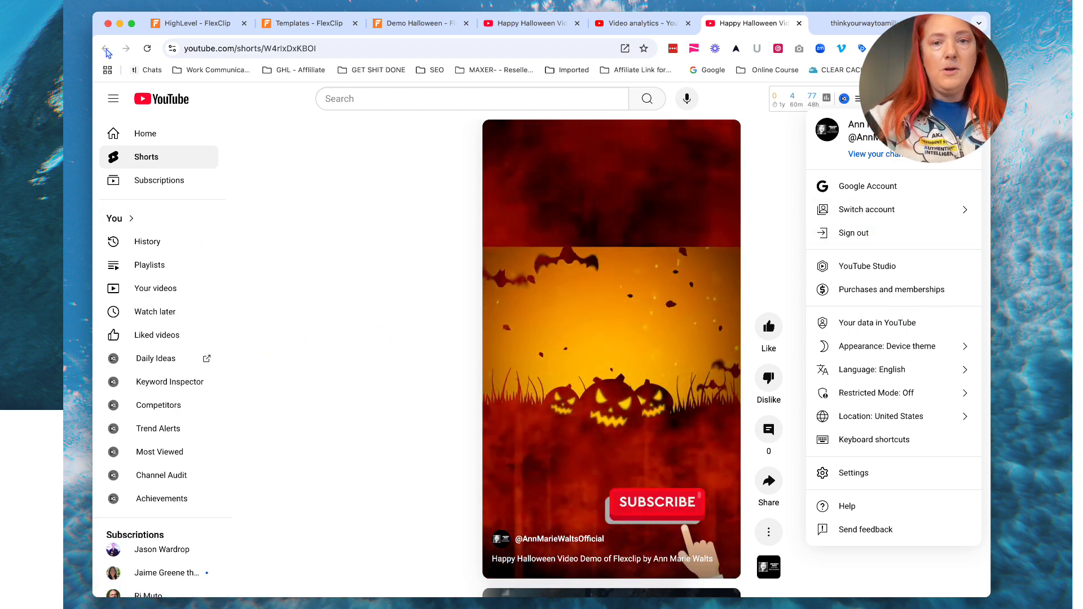
pyautogui.click(648, 23)
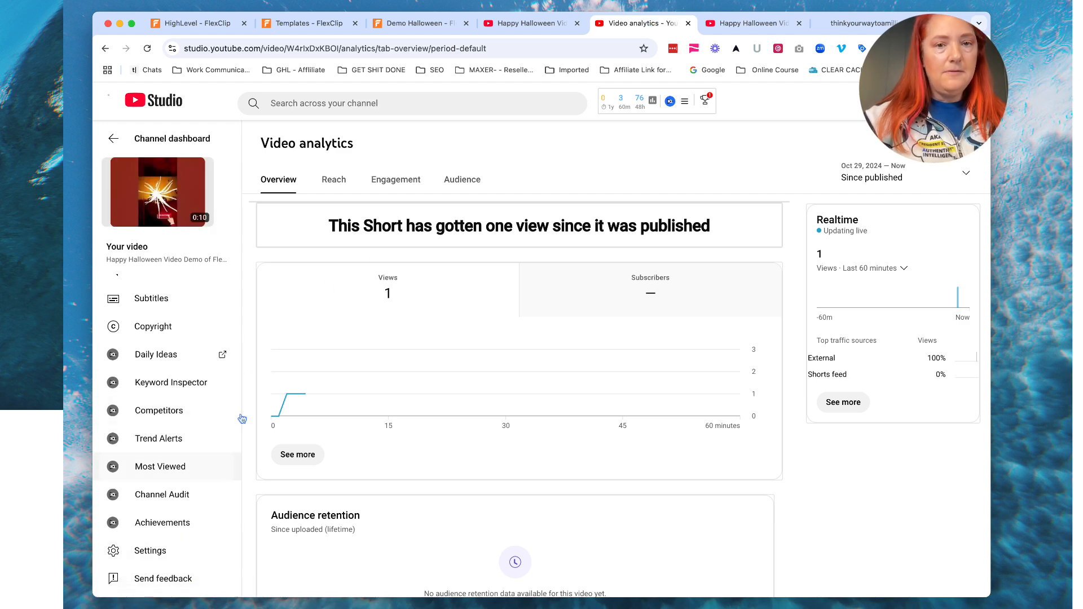
pyautogui.click(520, 24)
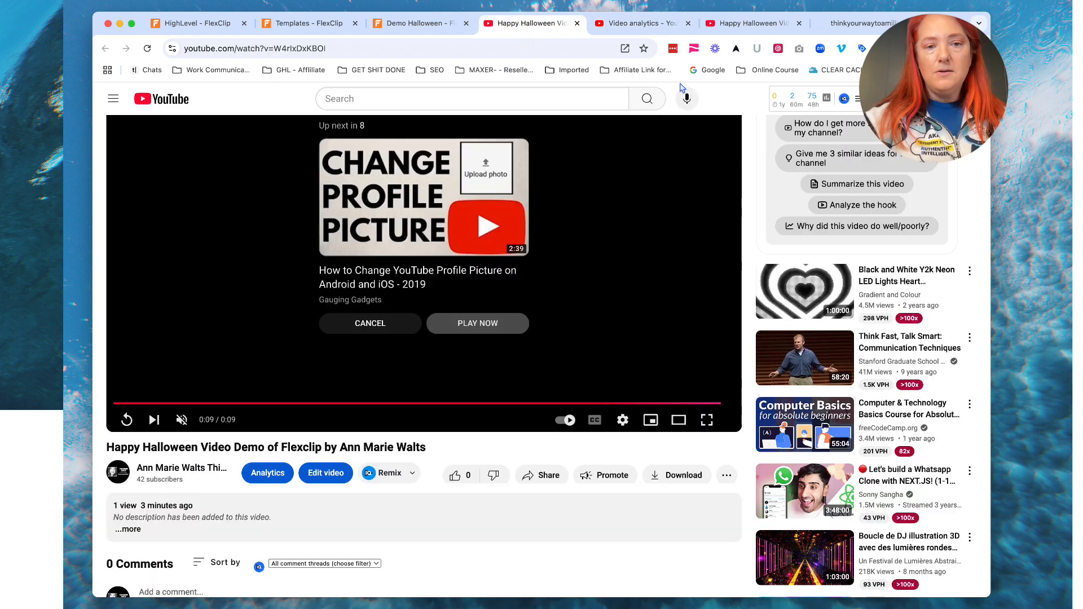
pyautogui.click(662, 28)
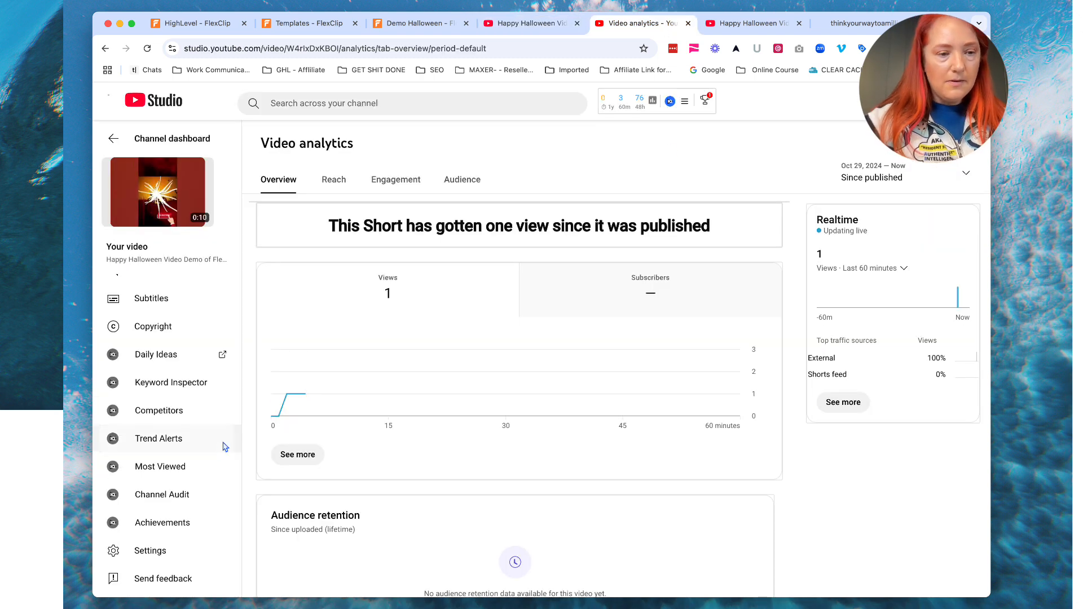
# Show vidIQ's Most Viewed videos for the past 48 hours and close the list.
pyautogui.click(191, 470)
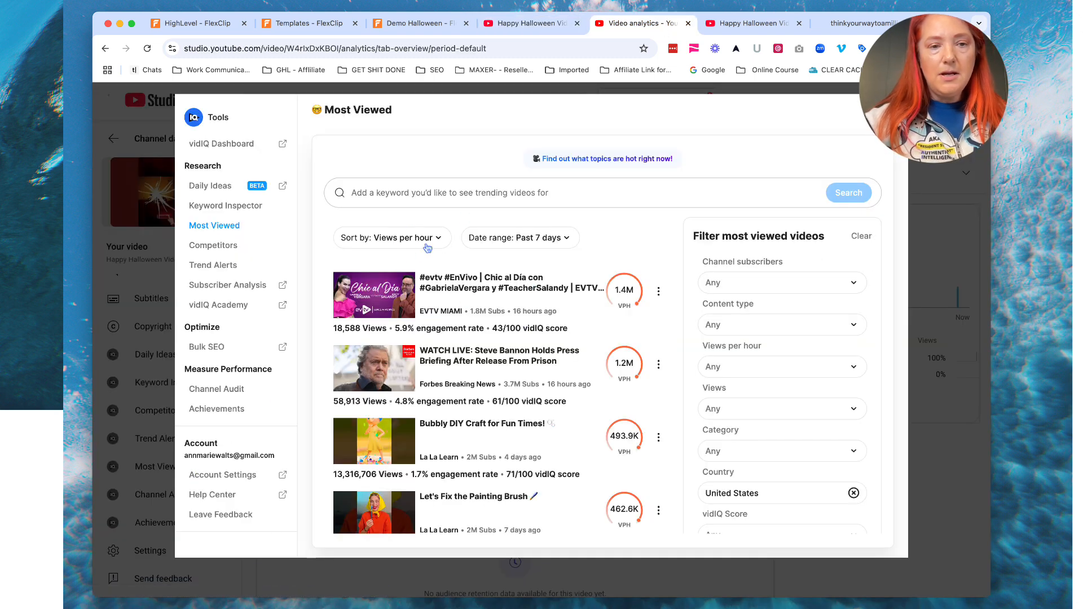
pyautogui.click(497, 242)
pyautogui.click(496, 276)
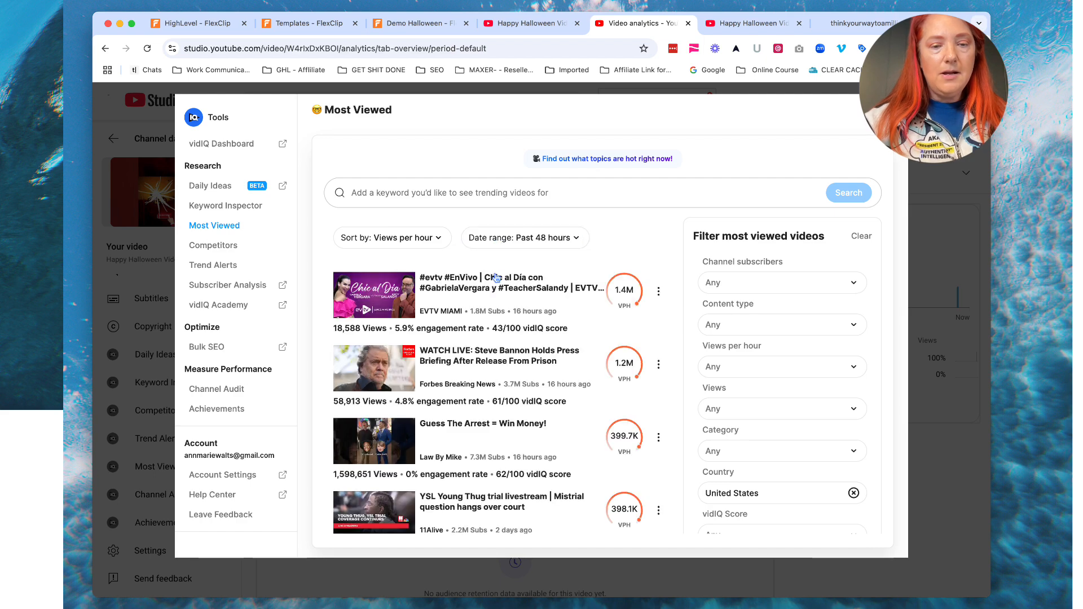
pyautogui.press('Escape')
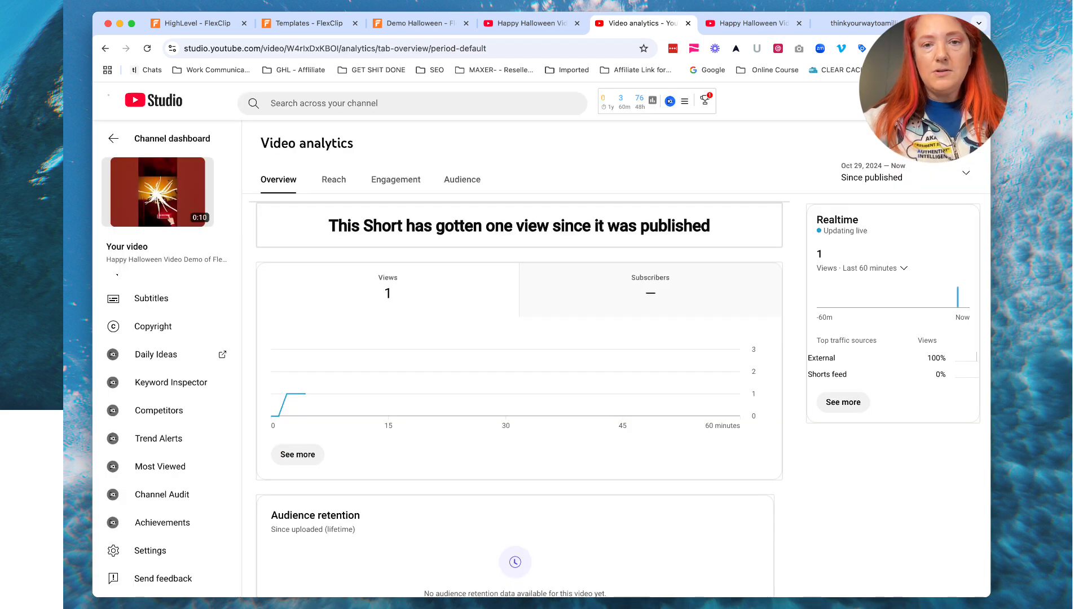
# Examine the channel's vidIQ achievements, including the views milestones.
pyautogui.click(705, 101)
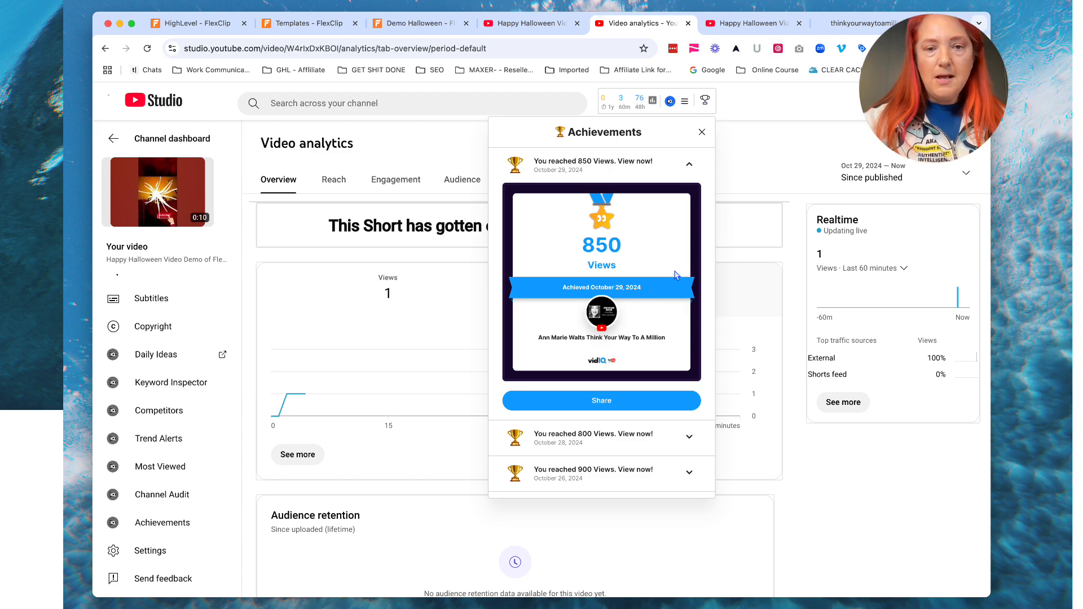
pyautogui.scroll(-1, 638, 351)
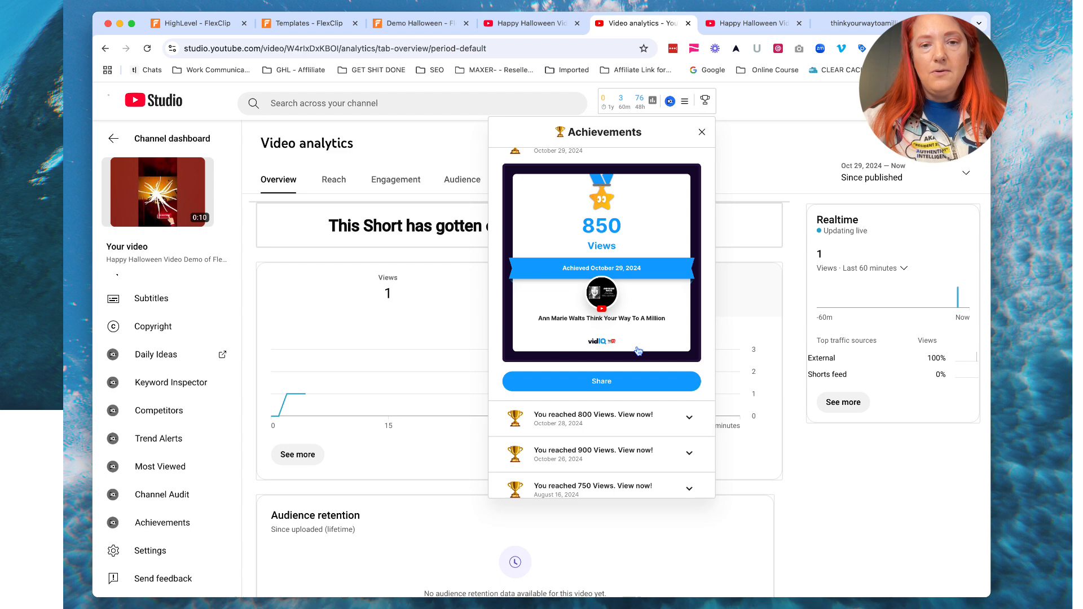
pyautogui.scroll(-1, 638, 351)
pyautogui.scroll(1, 638, 351)
pyautogui.scroll(1, 638, 351)
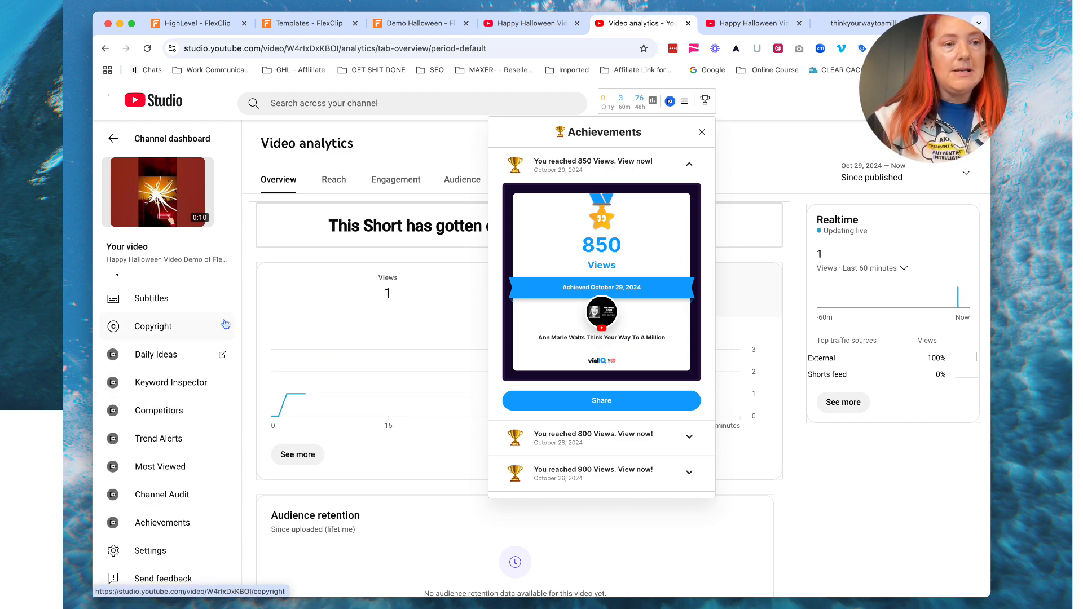
# Open the Short's Reach analytics, expand them into the advanced report and view the date range options.
pyautogui.click(330, 190)
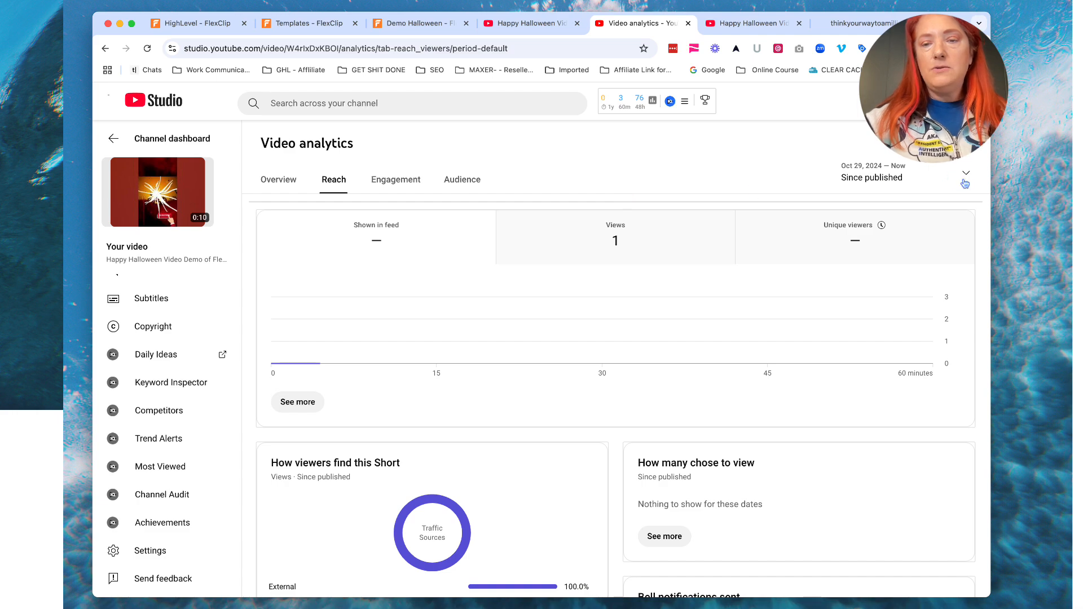
pyautogui.click(939, 143)
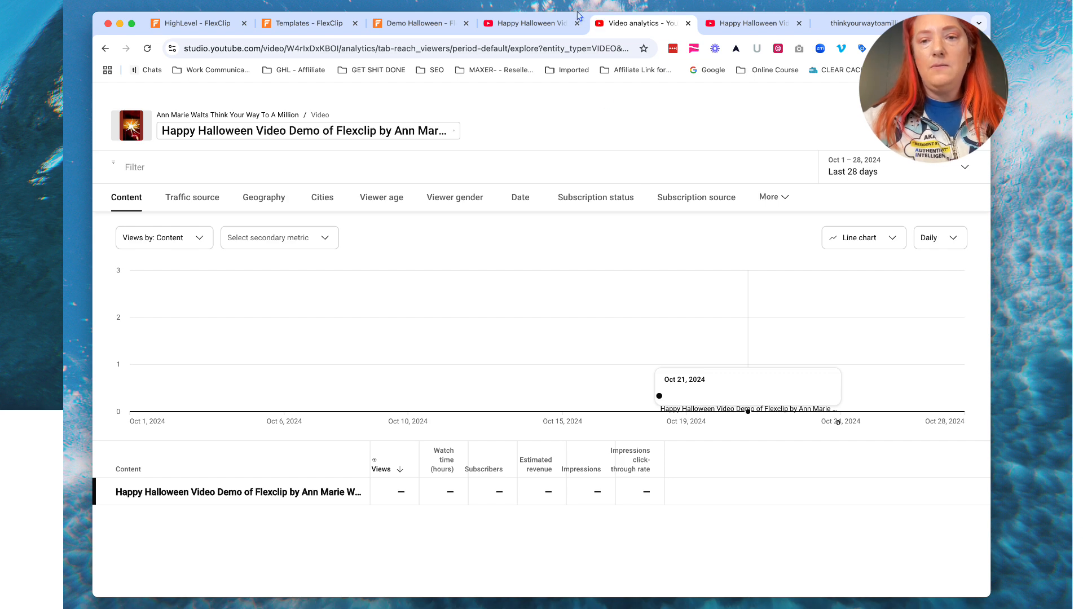
pyautogui.click(863, 169)
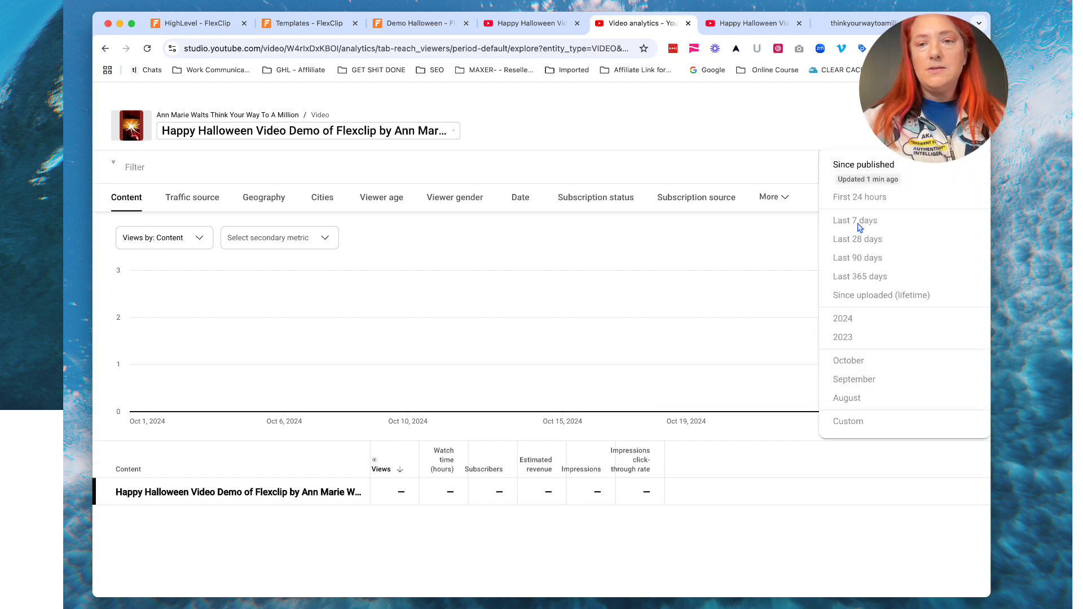
pyautogui.click(205, 206)
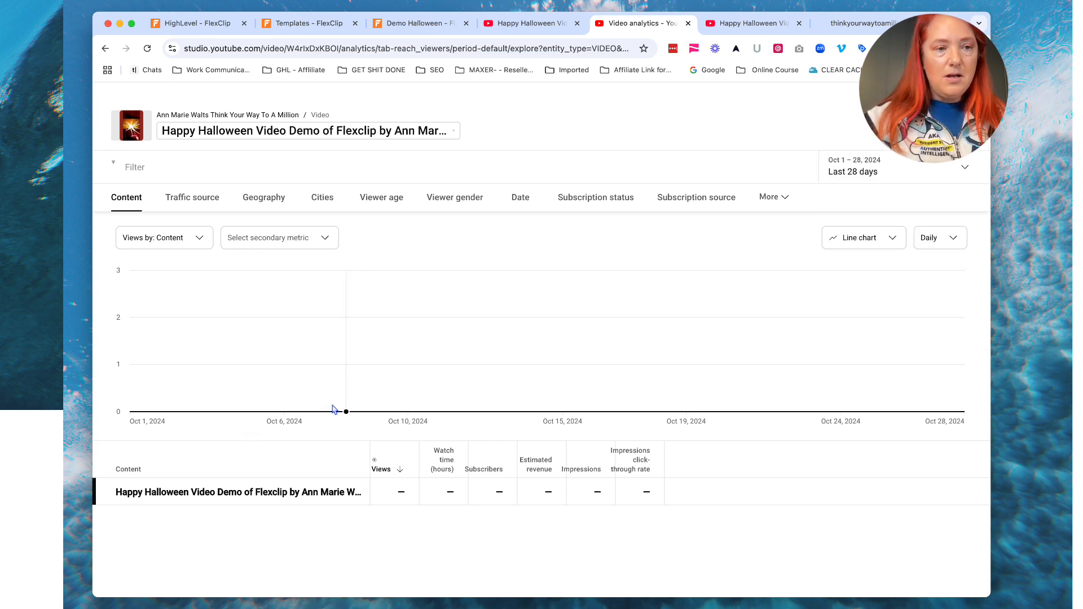
# Examine the advanced report's filter, primary metric, secondary metric and time interval options for the Short.
pyautogui.click(134, 169)
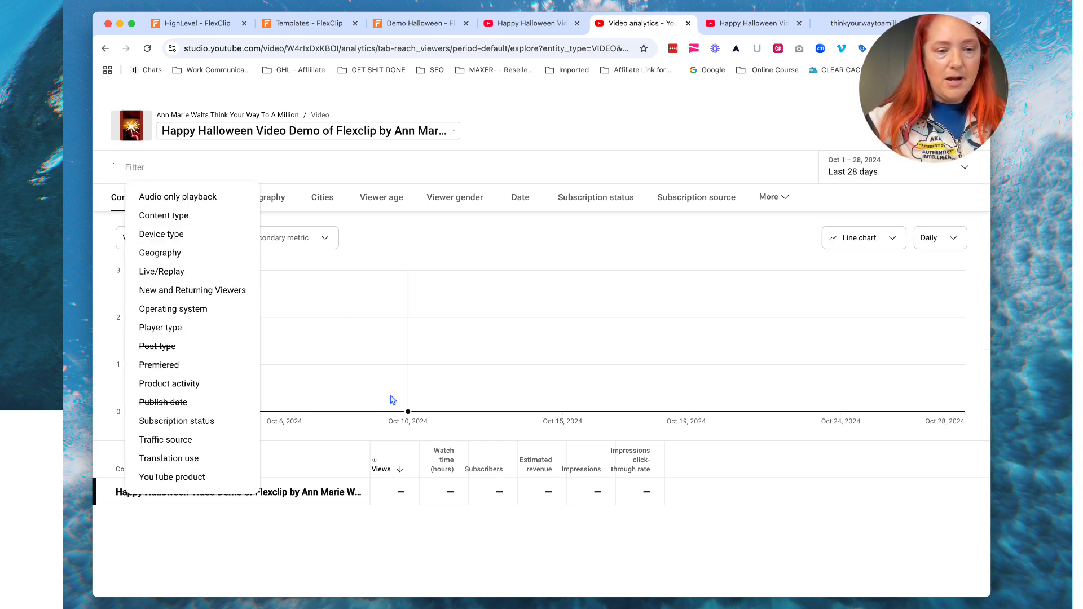
pyautogui.click(319, 489)
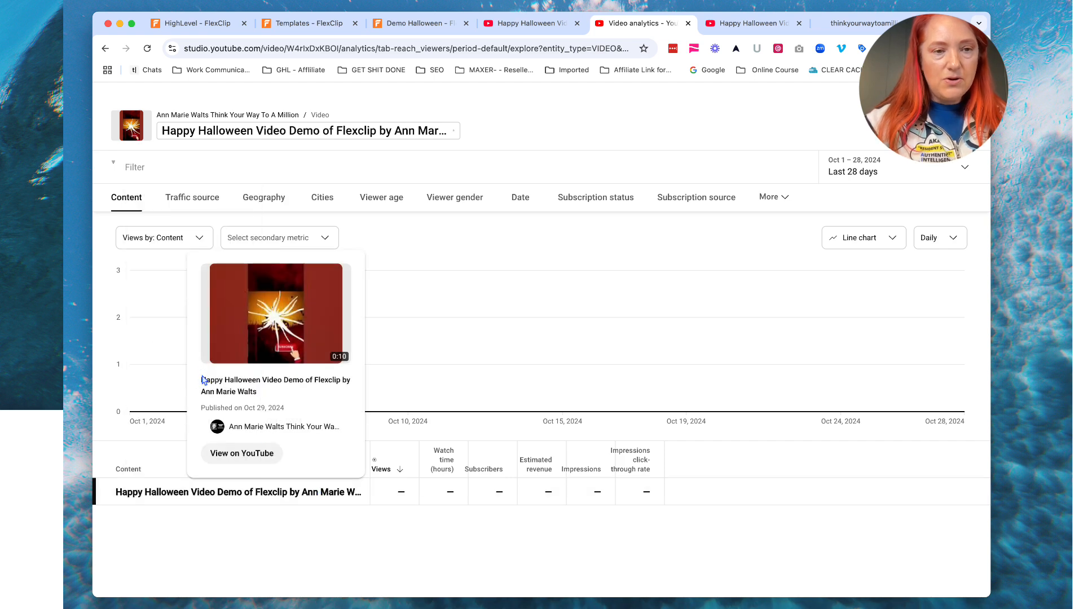
pyautogui.click(207, 238)
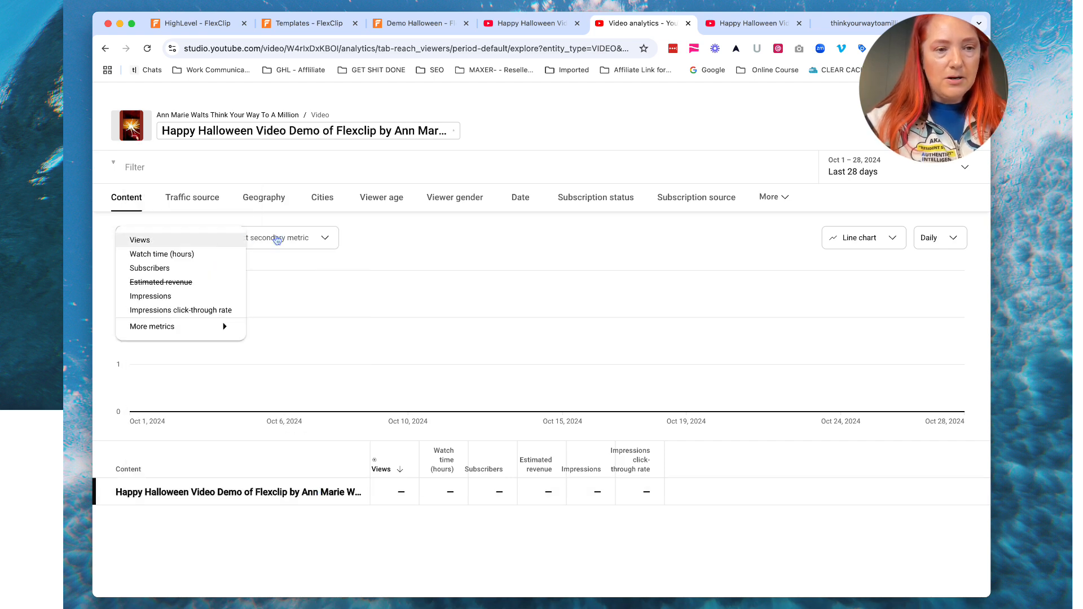
pyautogui.click(287, 241)
pyautogui.click(288, 241)
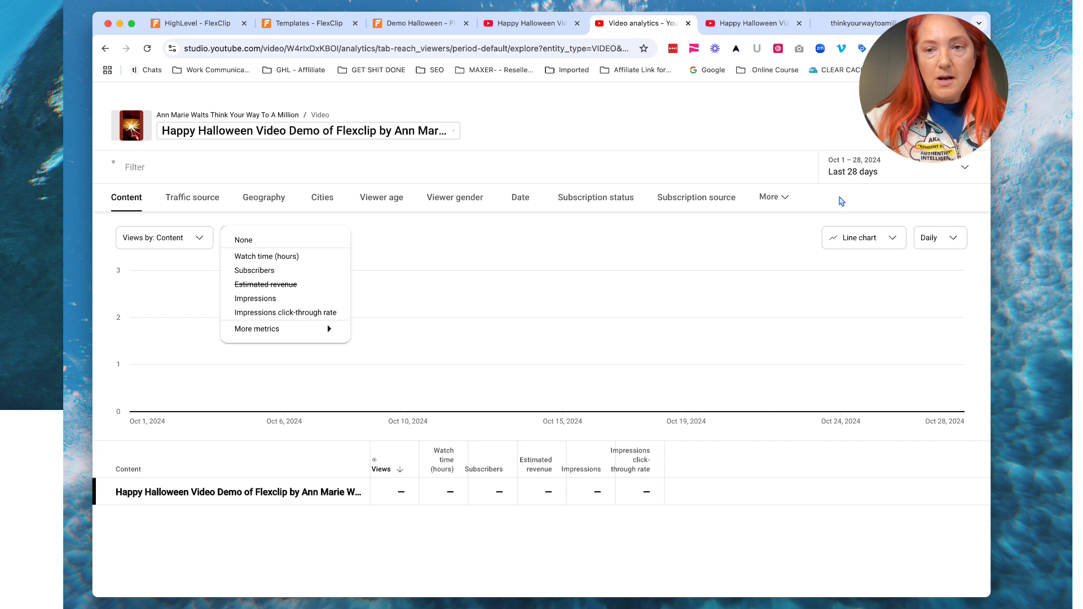
pyautogui.click(907, 193)
pyautogui.click(936, 238)
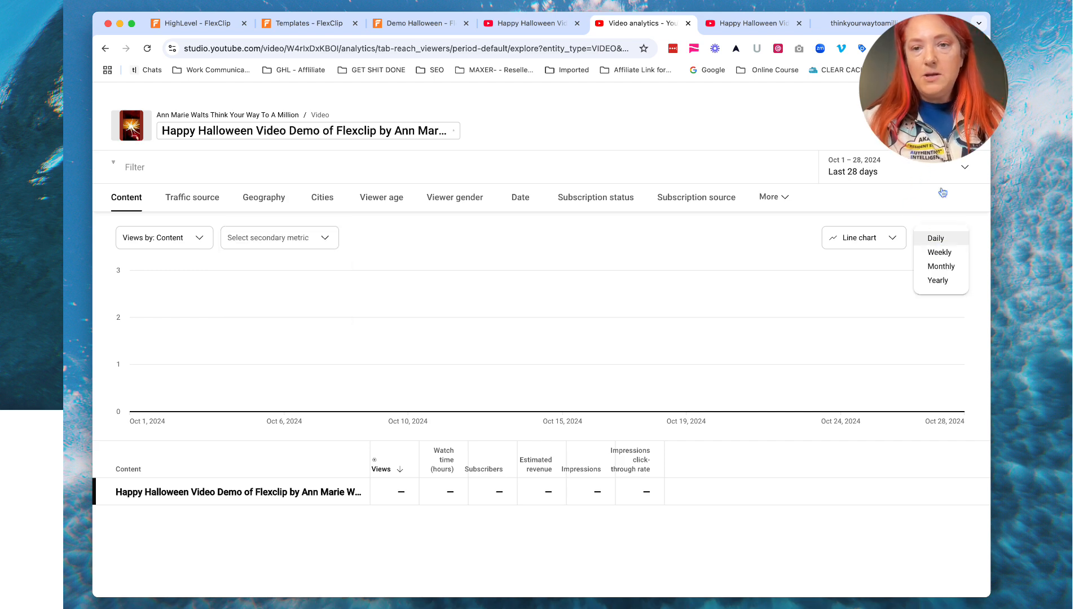
pyautogui.click(943, 170)
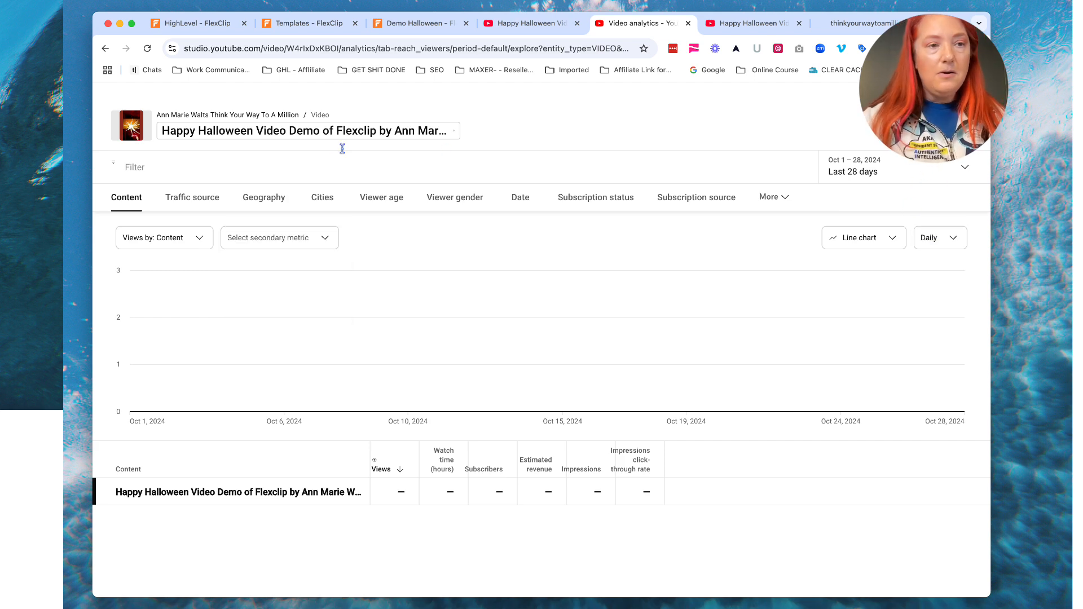
# Return to the Short's analytics overview and open the channel's video list by way of its YouTube channel page.
pyautogui.click(105, 49)
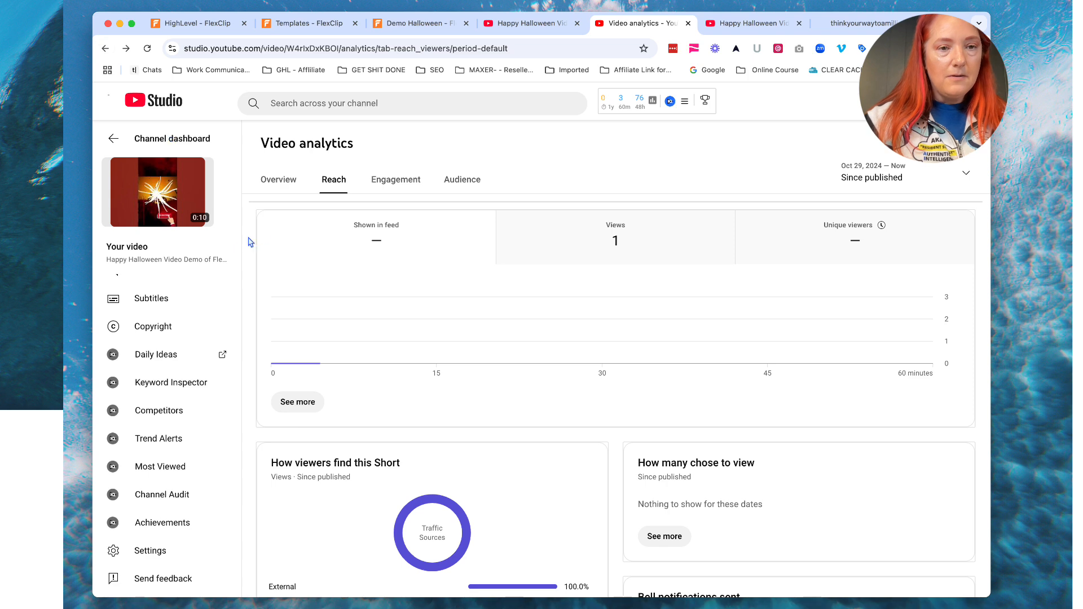
pyautogui.click(278, 180)
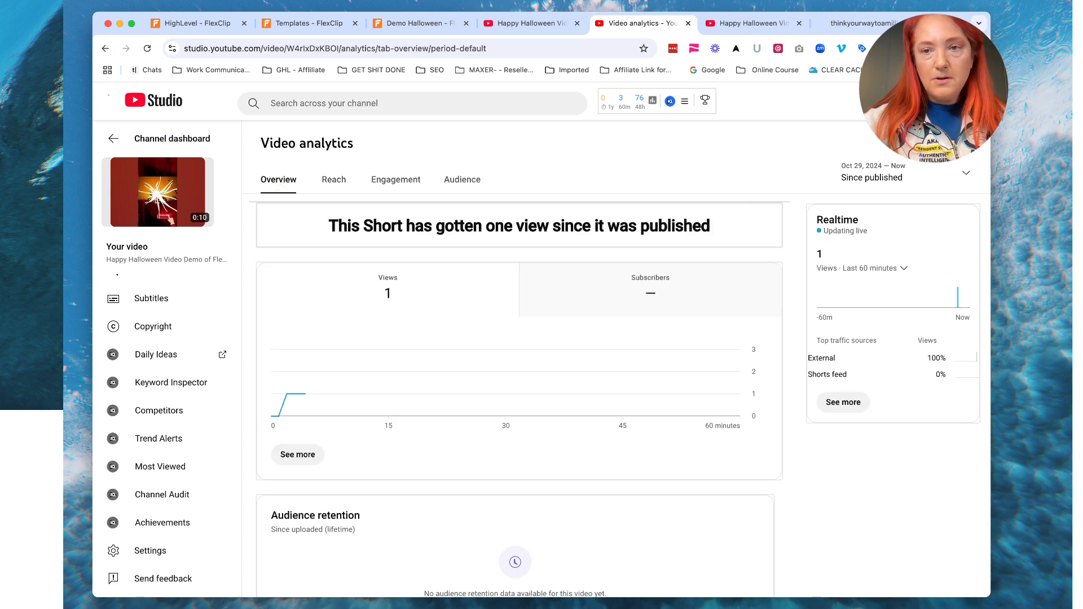
pyautogui.click(967, 102)
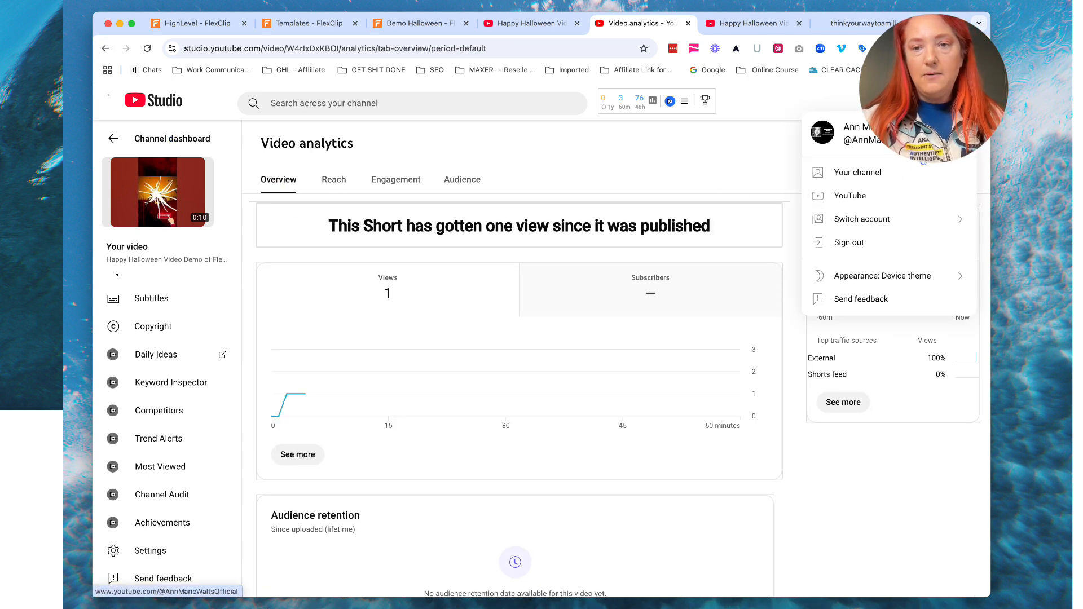
pyautogui.click(872, 173)
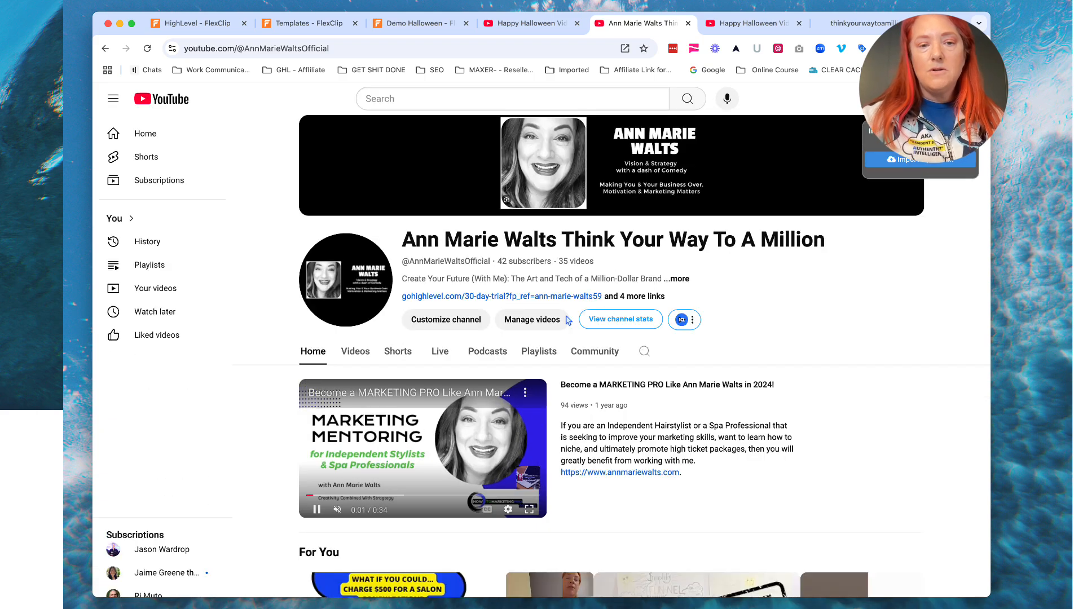
pyautogui.click(540, 317)
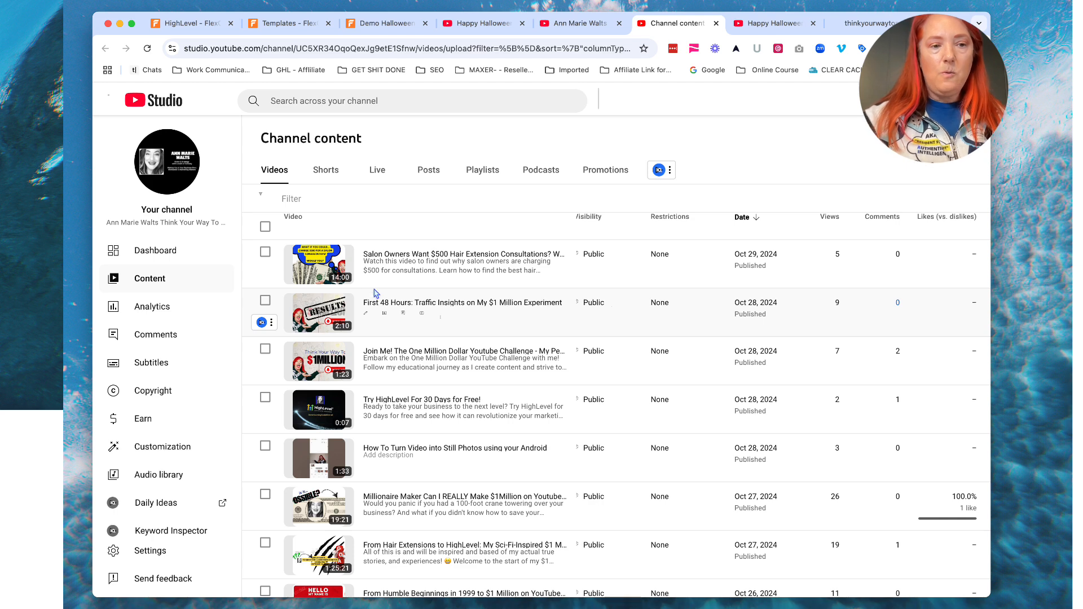
# Examine the channel analytics' Overview, Content and Audience data and the advanced report for the last 28 days.
pyautogui.click(160, 314)
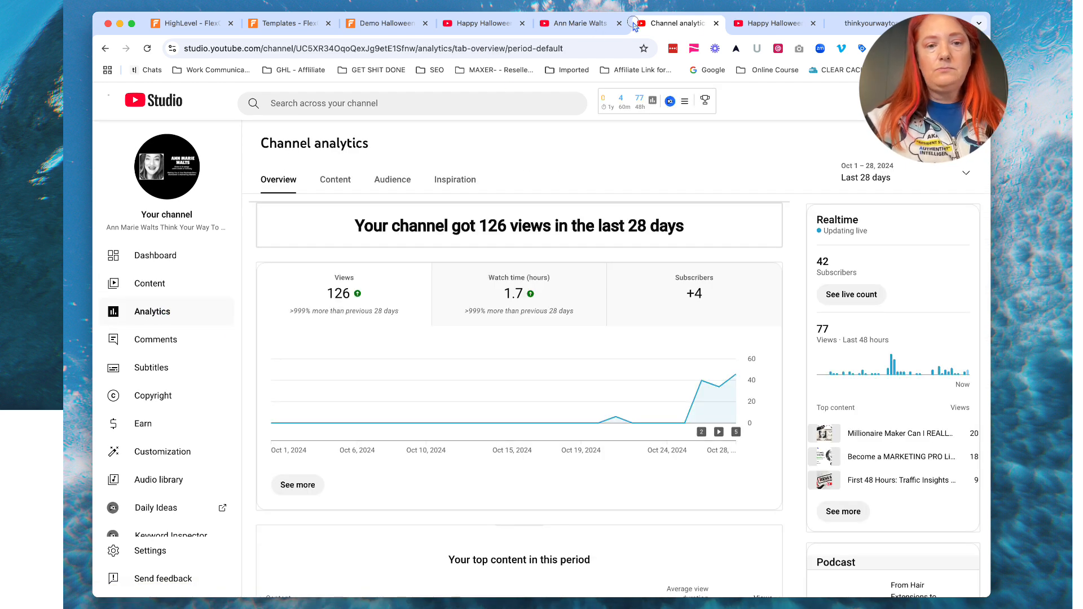
pyautogui.click(333, 178)
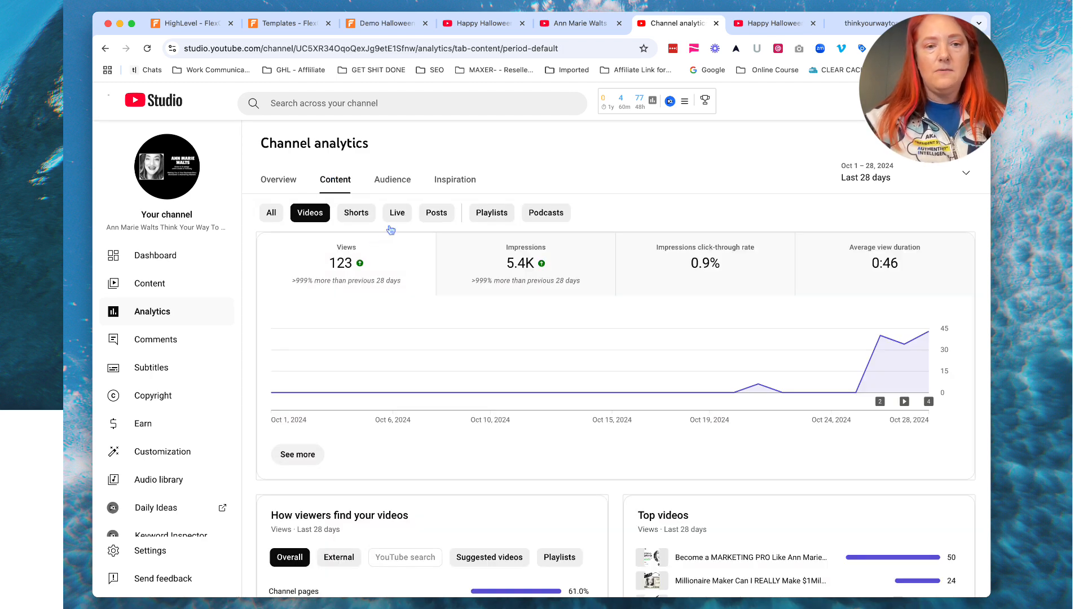
pyautogui.click(394, 188)
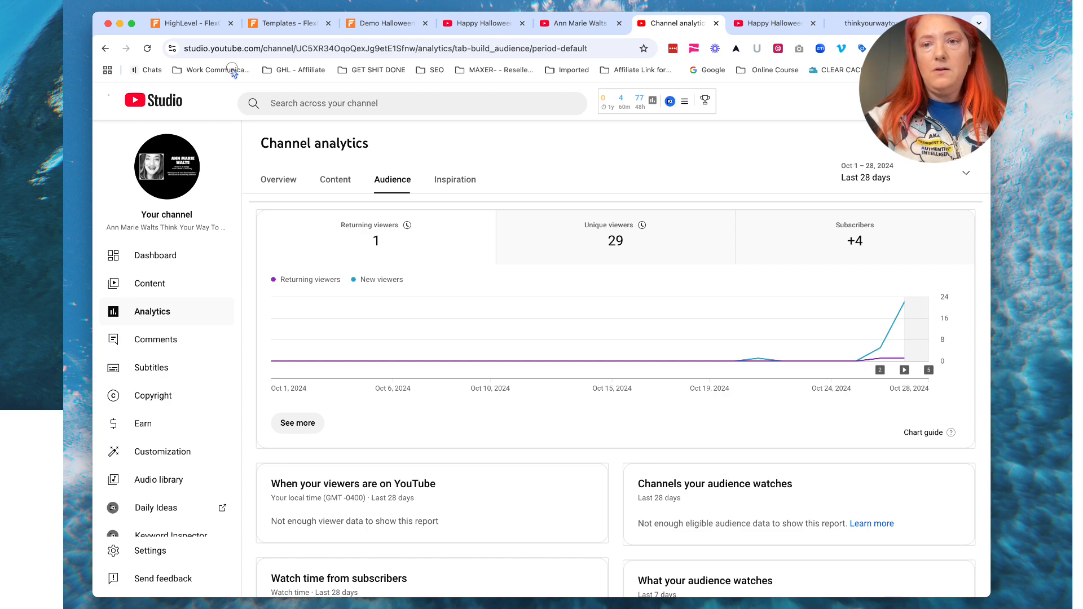
pyautogui.click(869, 144)
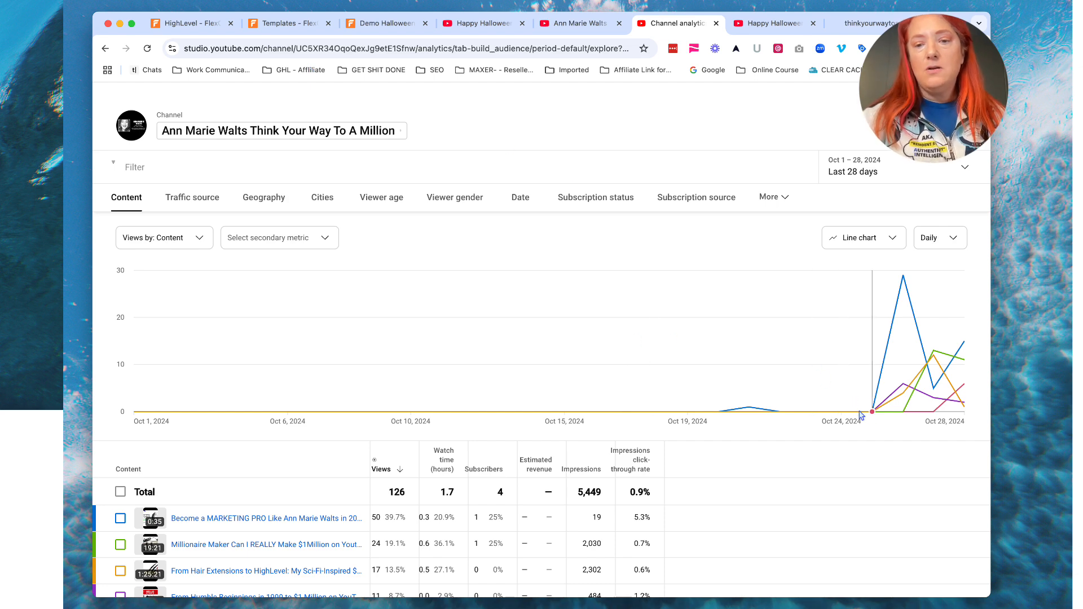
pyautogui.moveTo(866, 416)
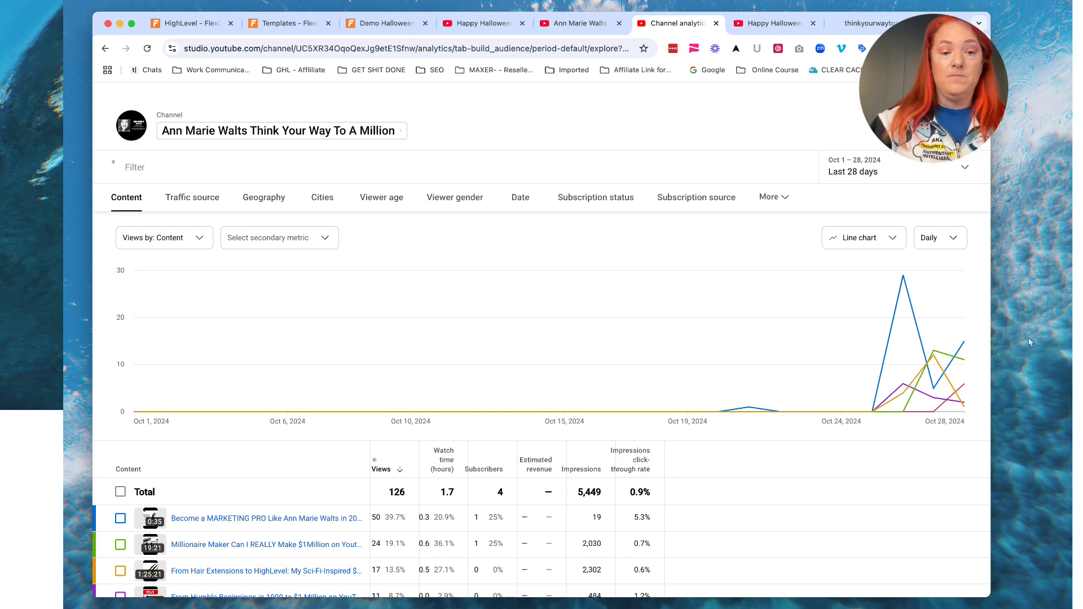
# Examine the advanced report's daily views chart and per-video table of views, watch time, subscribers, impressions and click-through rate.
pyautogui.moveTo(695, 399)
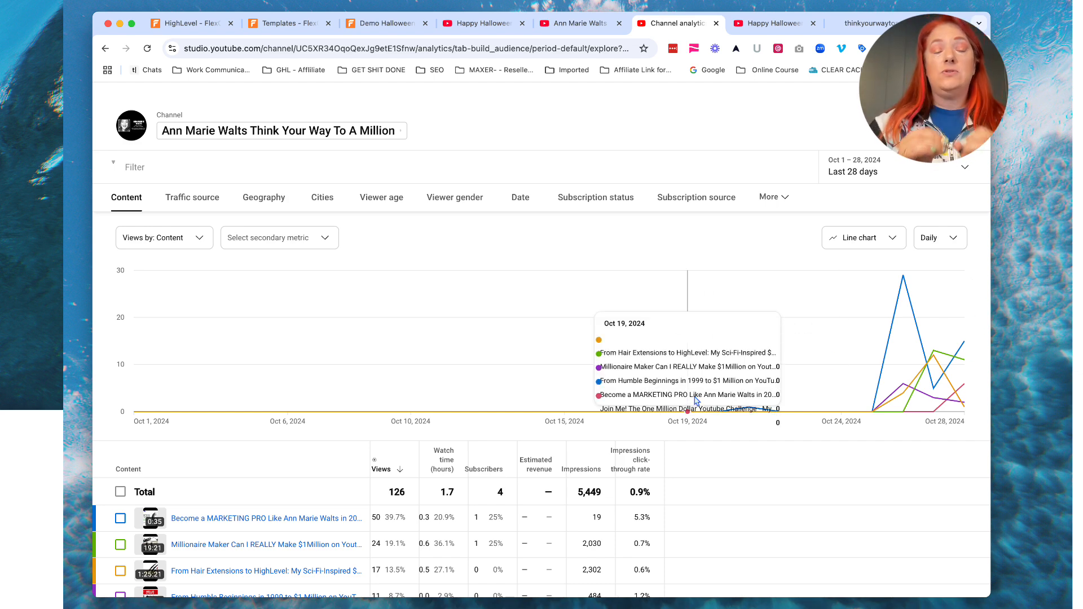
pyautogui.scroll(-2, 727, 492)
pyautogui.scroll(-1, 728, 493)
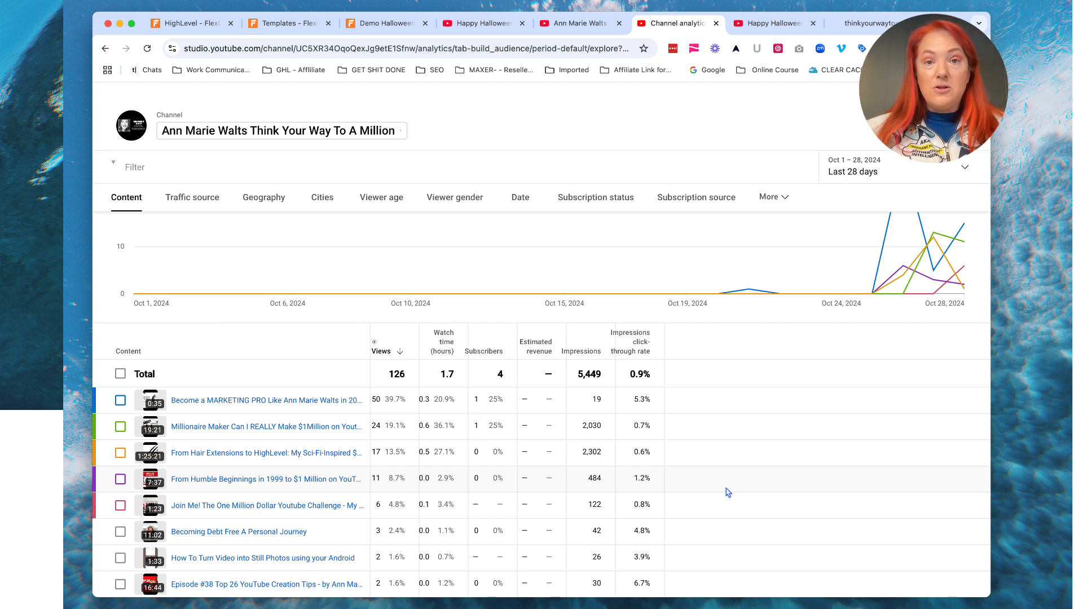
pyautogui.scroll(-2, 655, 463)
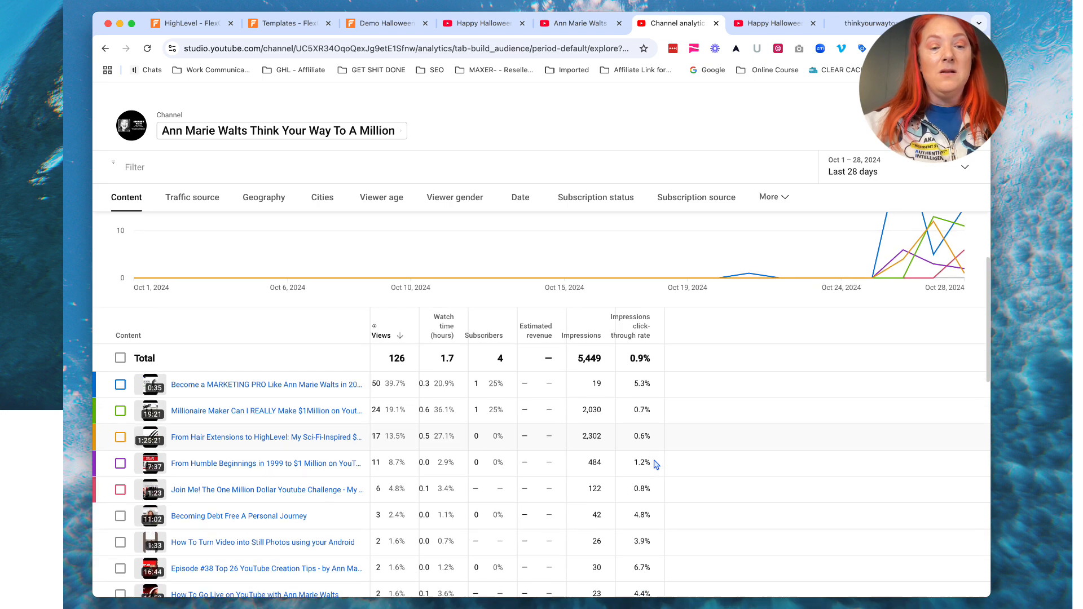
pyautogui.scroll(-1, 655, 462)
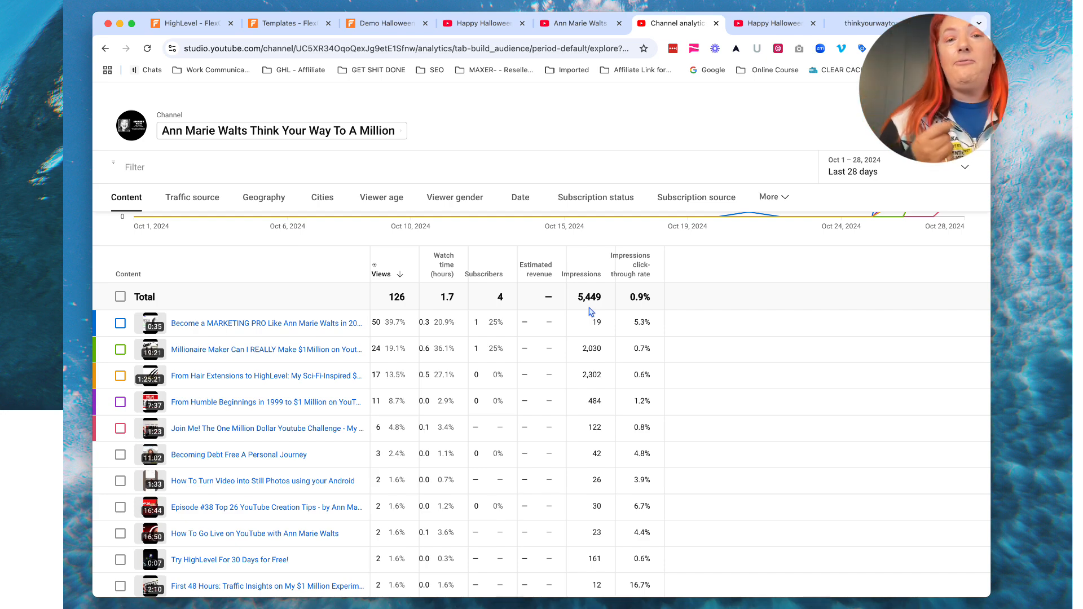
pyautogui.scroll(1, 591, 311)
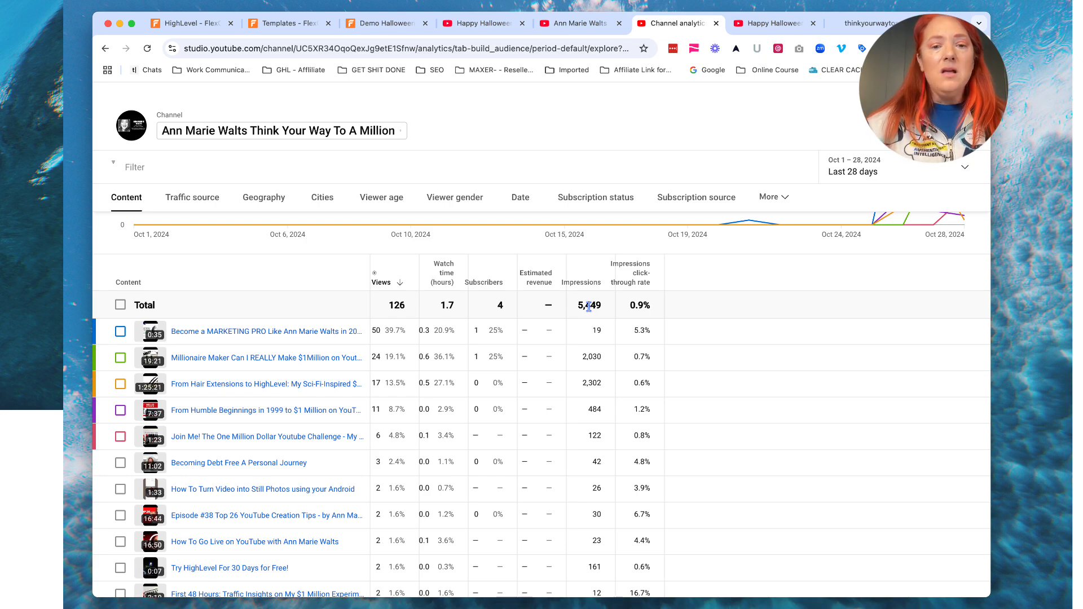
pyautogui.scroll(-2, 589, 306)
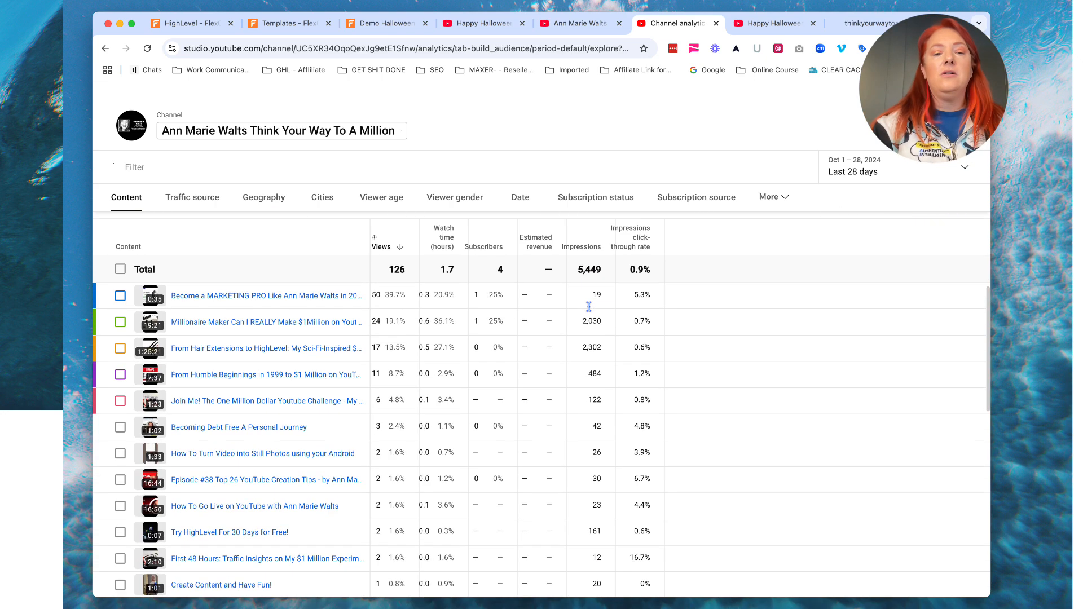
pyautogui.scroll(3, 590, 308)
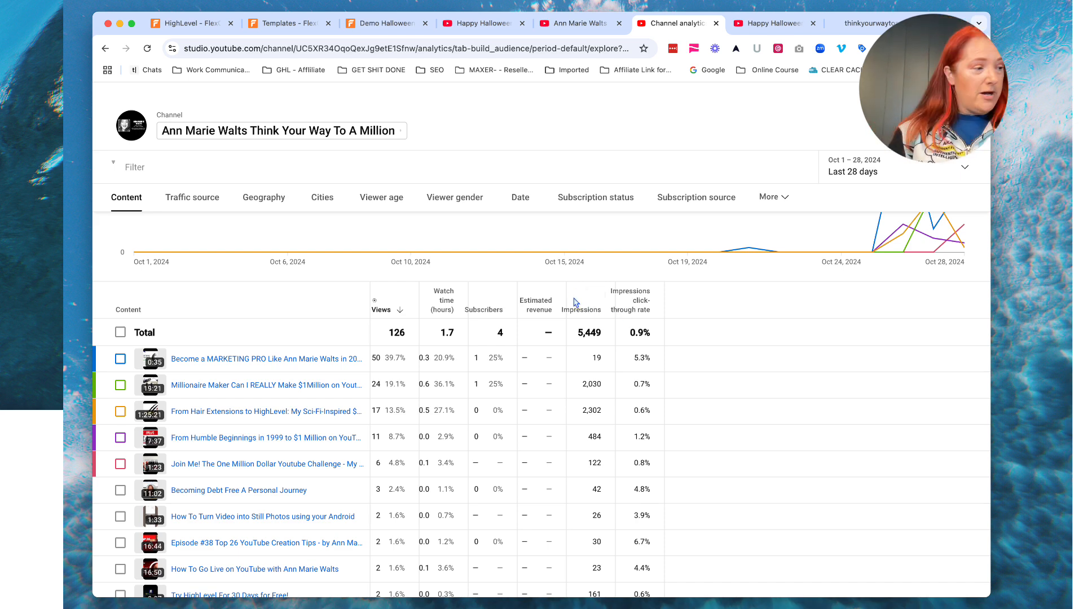
pyautogui.scroll(1, 576, 302)
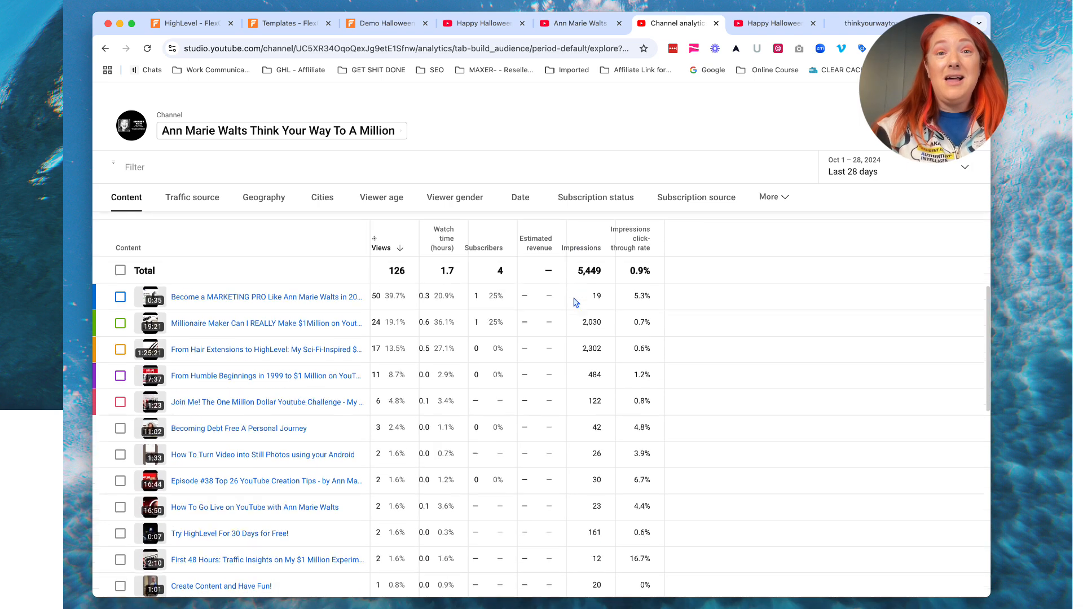
pyautogui.scroll(-1, 576, 303)
pyautogui.scroll(1, 575, 303)
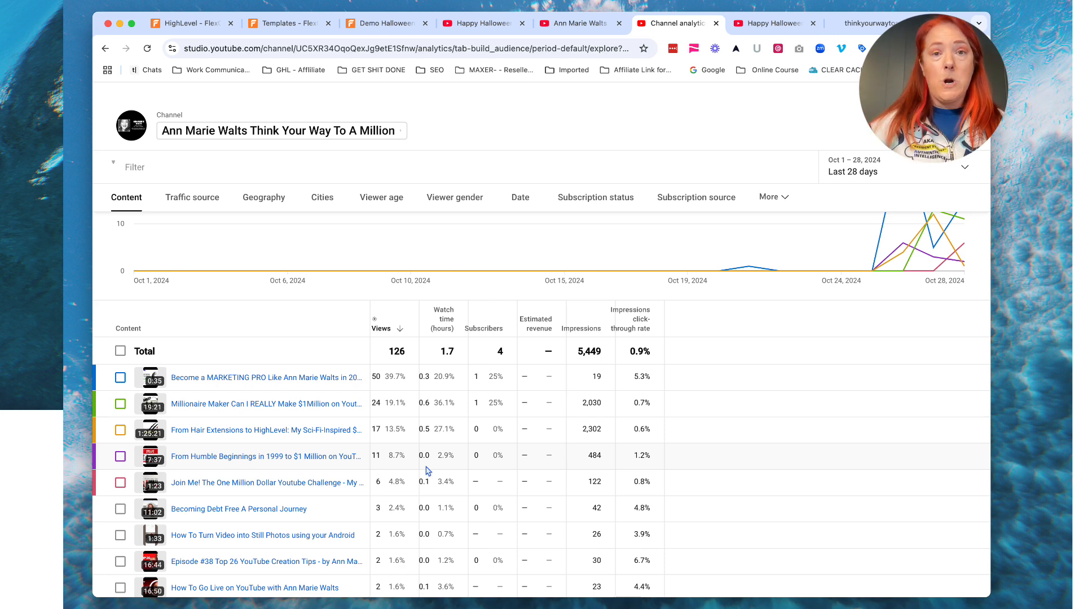
pyautogui.scroll(-2, 427, 471)
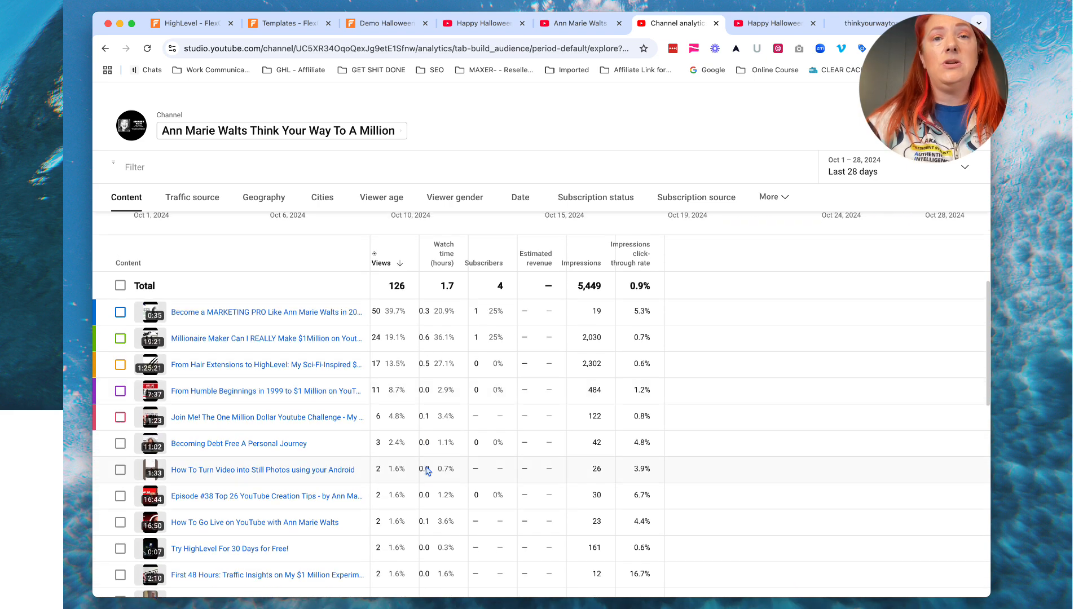
pyautogui.scroll(1, 427, 471)
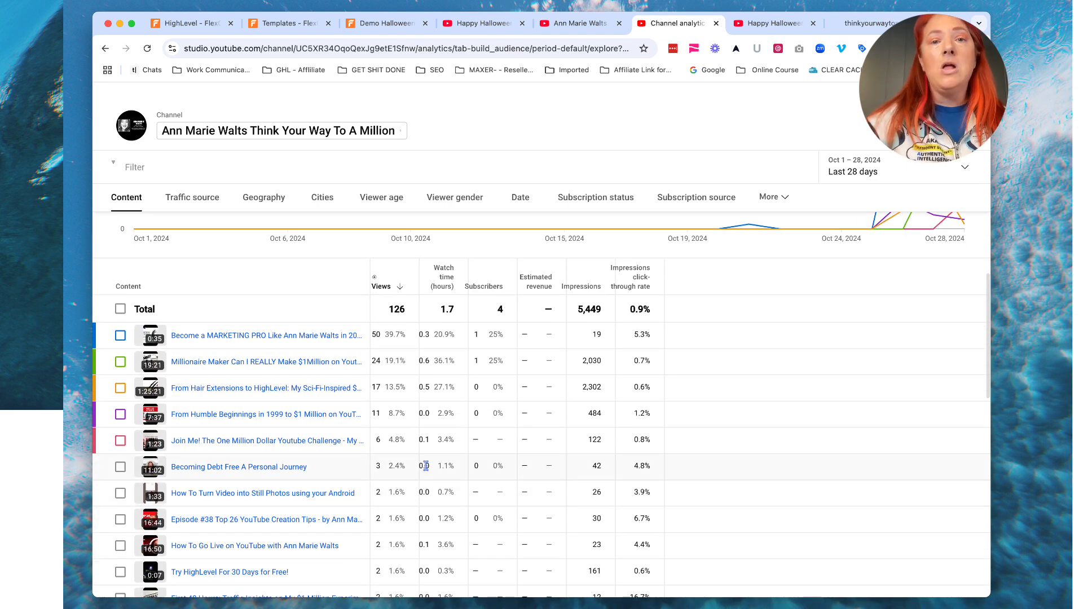
pyautogui.scroll(3, 426, 466)
pyautogui.scroll(-2, 426, 466)
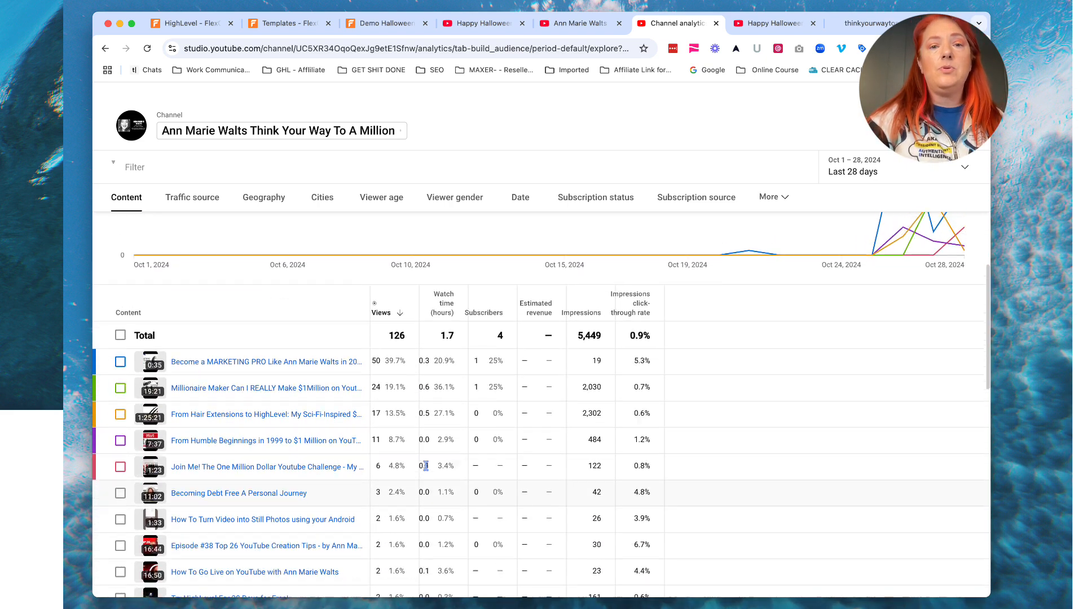
pyautogui.scroll(1, 426, 465)
pyautogui.scroll(-5, 427, 470)
pyautogui.scroll(2, 427, 470)
pyautogui.scroll(5, 427, 471)
pyautogui.scroll(-1, 427, 471)
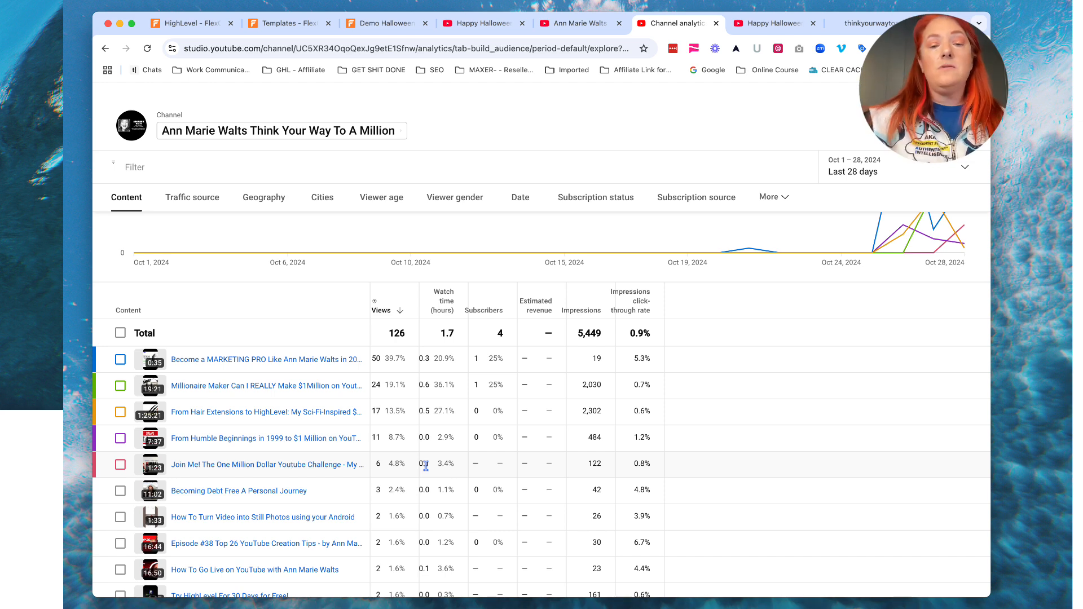
pyautogui.scroll(-3, 426, 465)
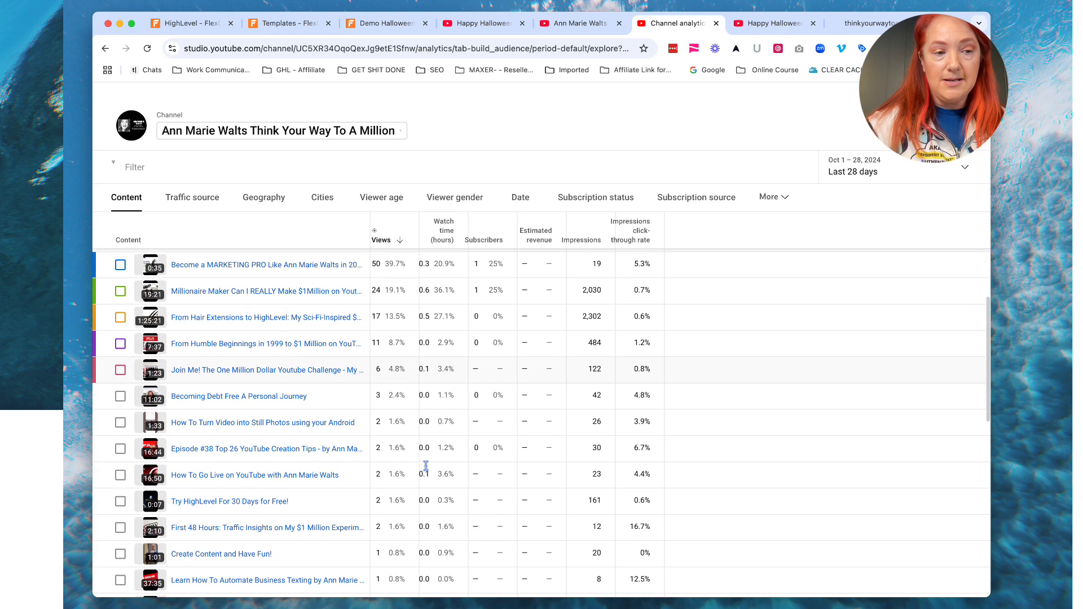
pyautogui.scroll(1, 425, 466)
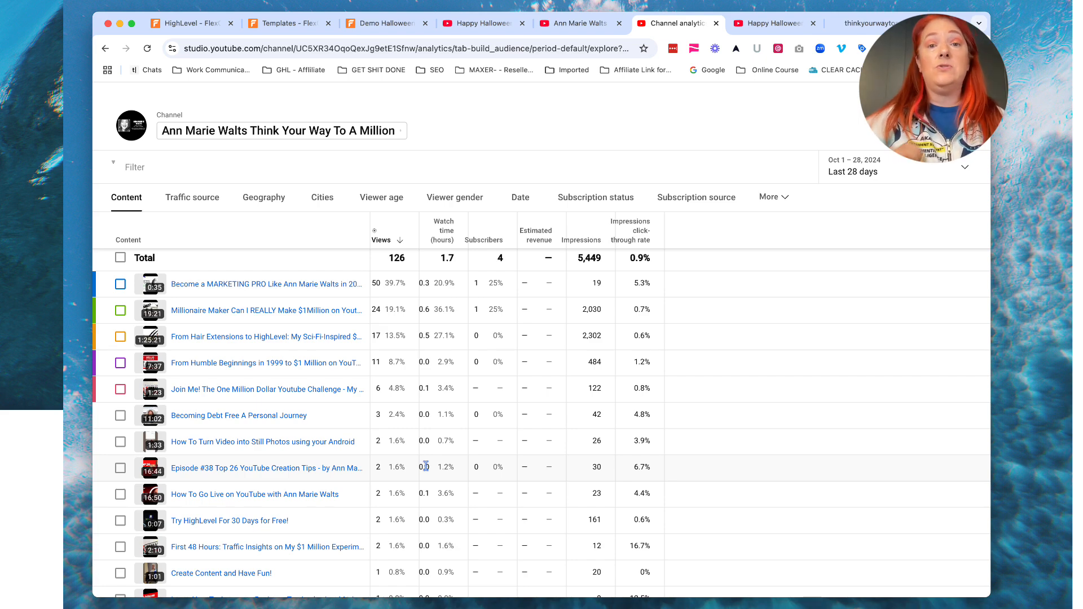
pyautogui.scroll(5, 426, 467)
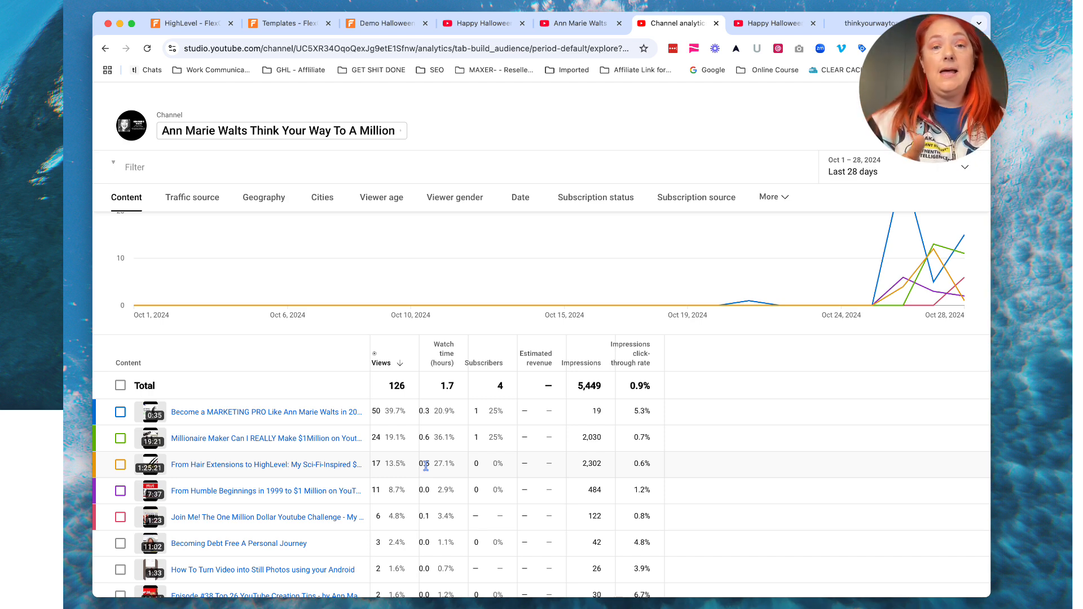
pyautogui.scroll(-2, 426, 467)
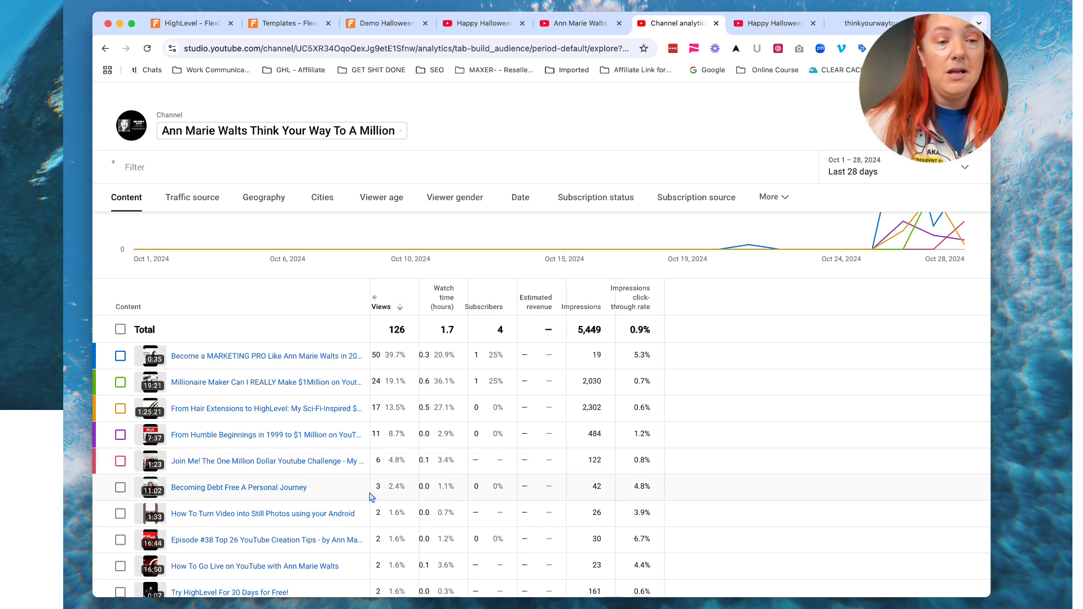
pyautogui.scroll(-2, 371, 497)
pyautogui.scroll(-1, 371, 496)
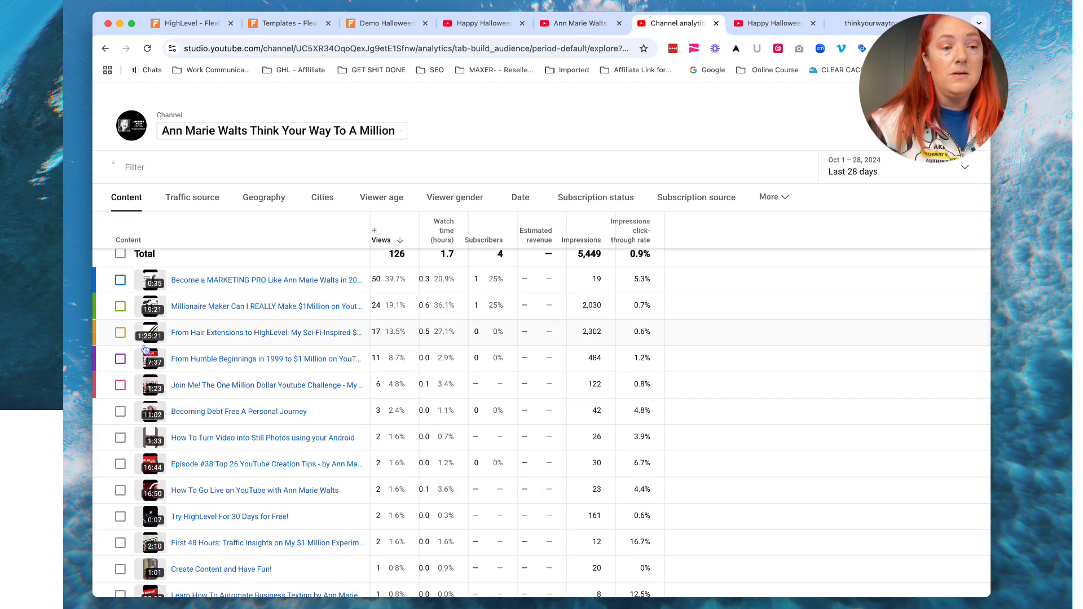
# Compare views and impressions of the top-listed videos in the last 28 days, including the Millionaire Maker and Hair Extensions videos.
pyautogui.moveTo(151, 338)
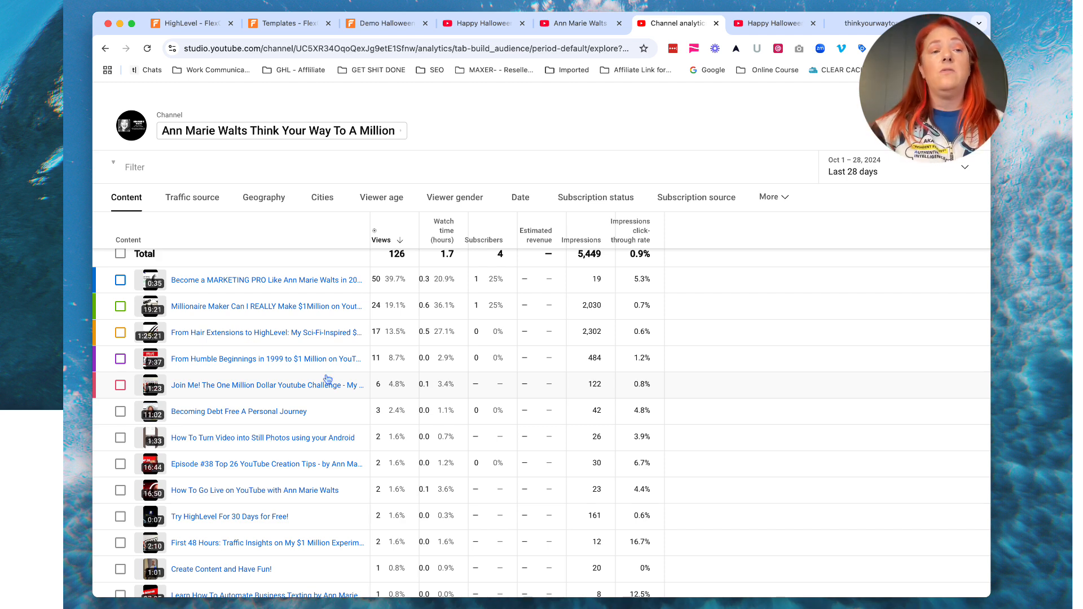
pyautogui.scroll(2, 327, 378)
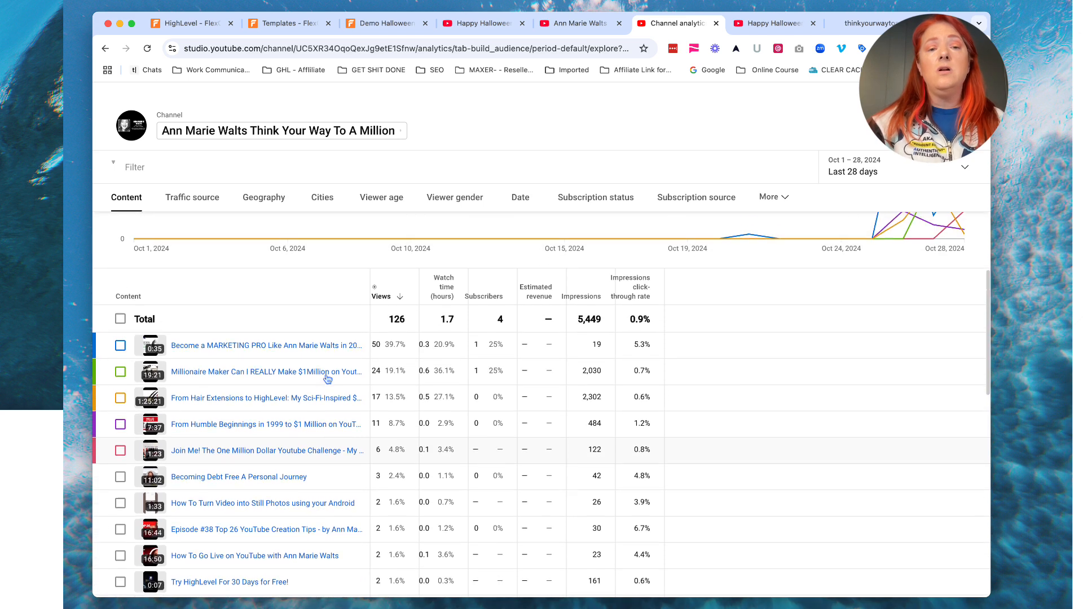
pyautogui.moveTo(327, 378)
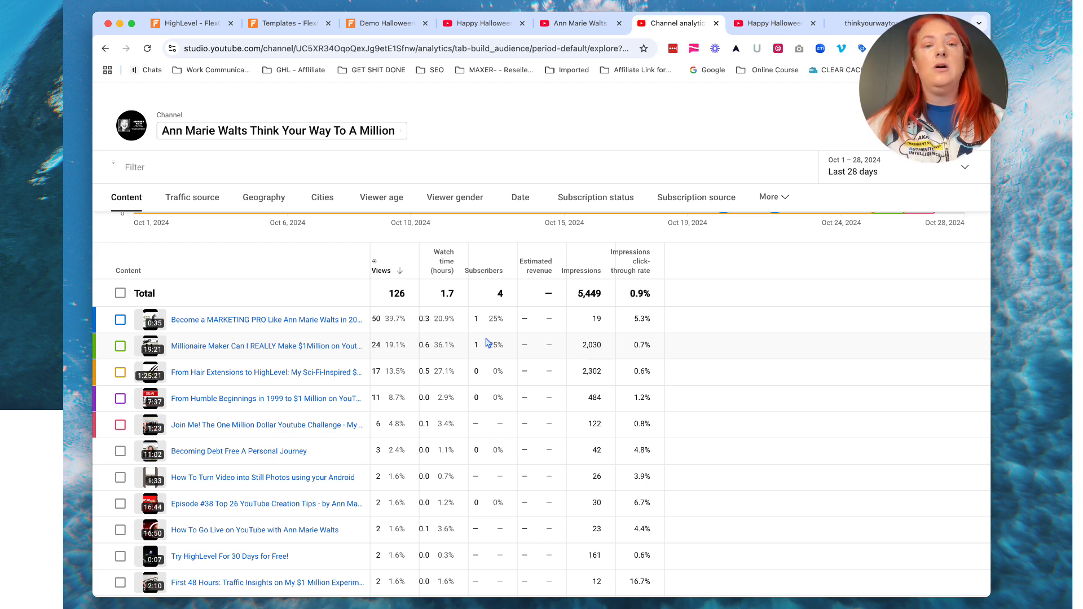
pyautogui.moveTo(269, 427)
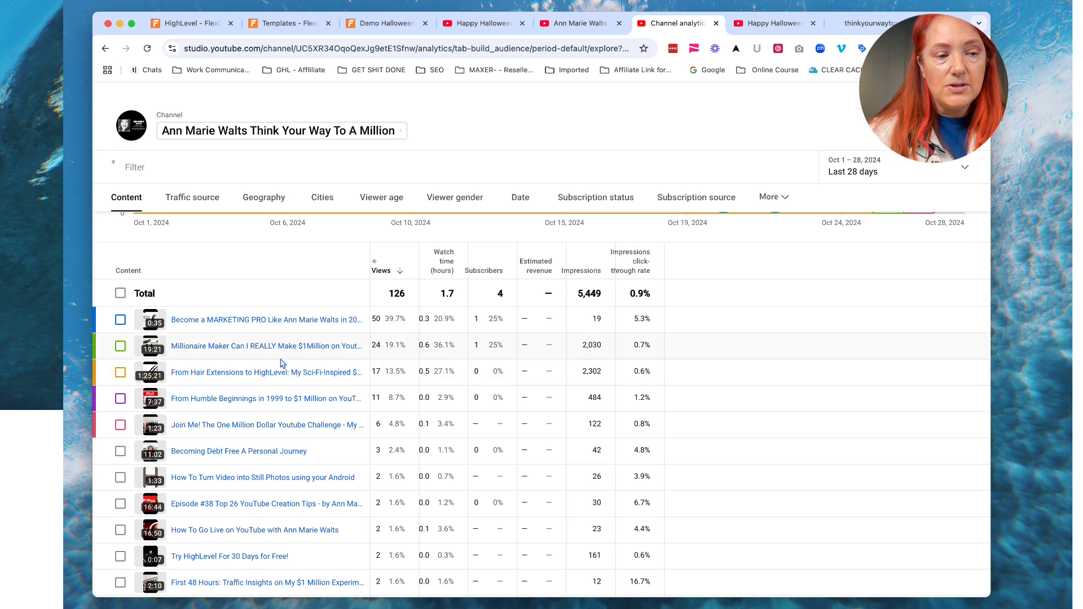
pyautogui.moveTo(207, 379)
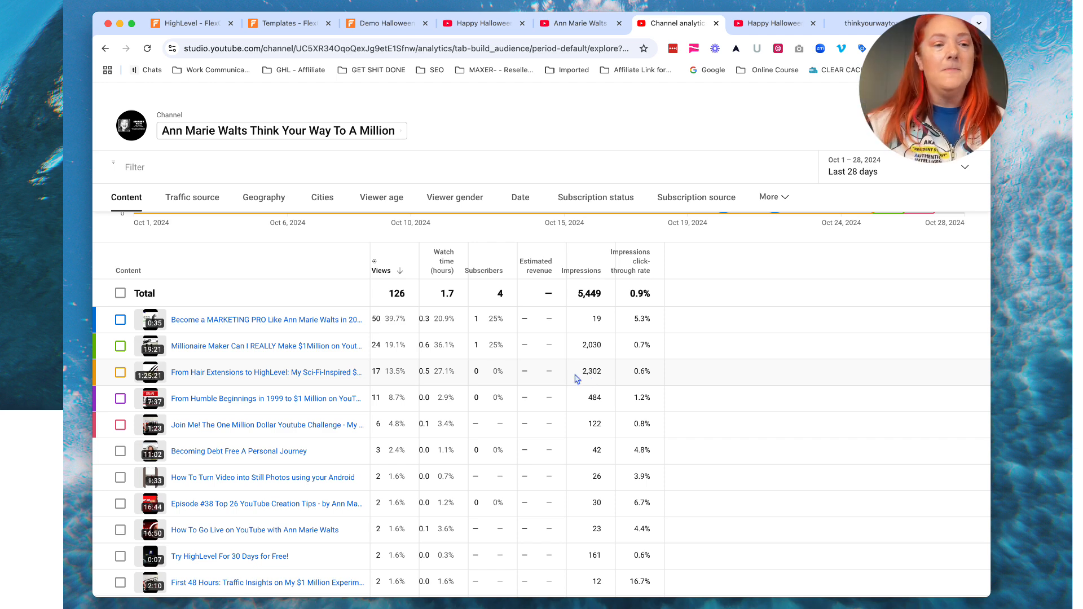
pyautogui.moveTo(229, 347)
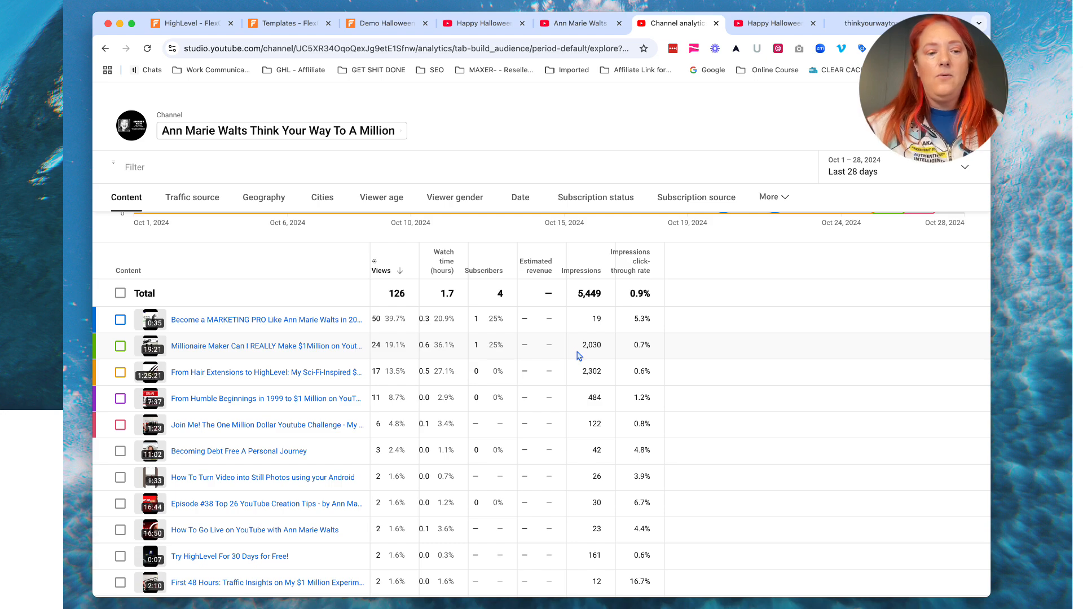
pyautogui.scroll(-3, 539, 439)
pyautogui.scroll(-4, 540, 440)
pyautogui.scroll(10, 540, 439)
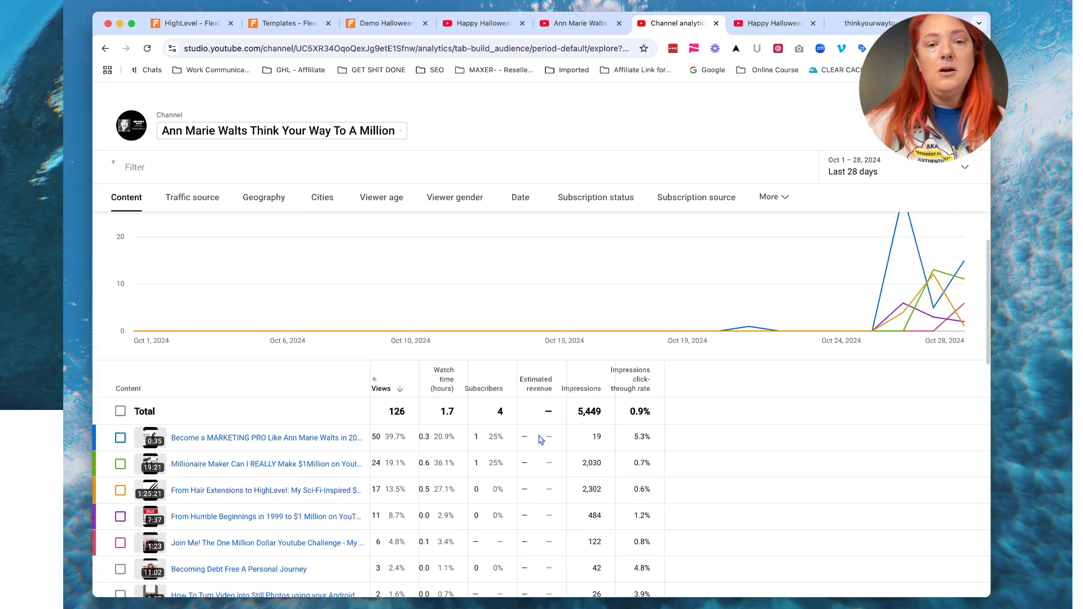
pyautogui.scroll(2, 540, 439)
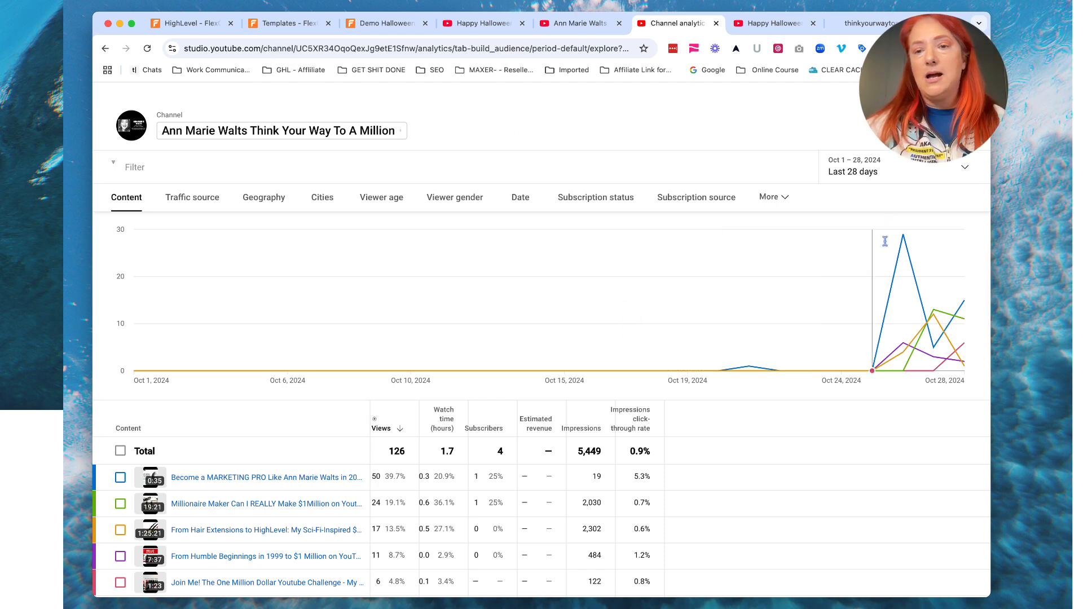
# Set the advanced report's date range to Last 7 days and view its additional breakdown dimensions.
pyautogui.moveTo(904, 235)
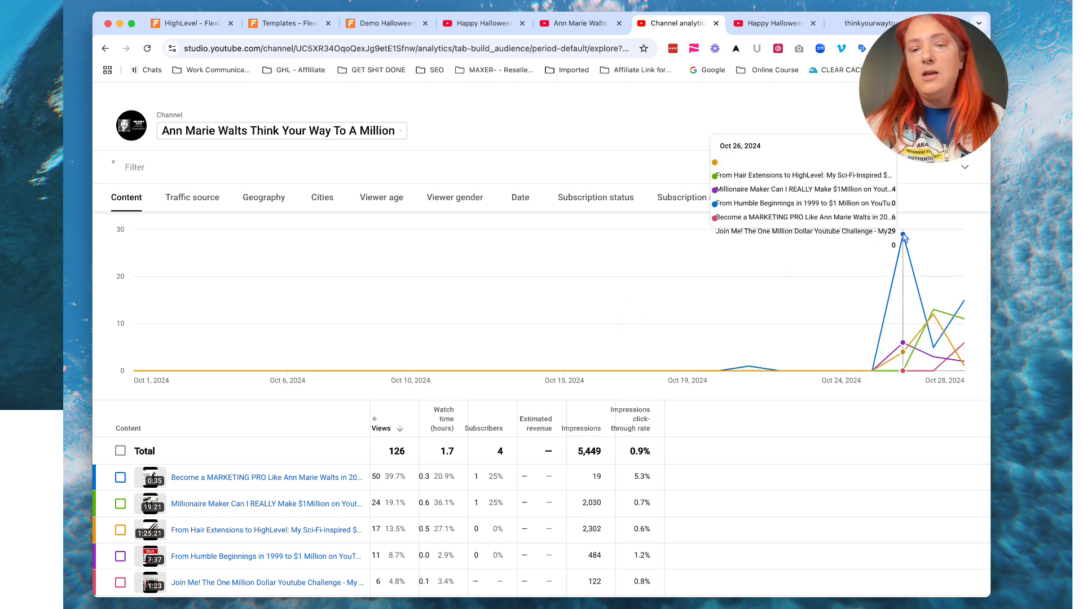
pyautogui.click(966, 169)
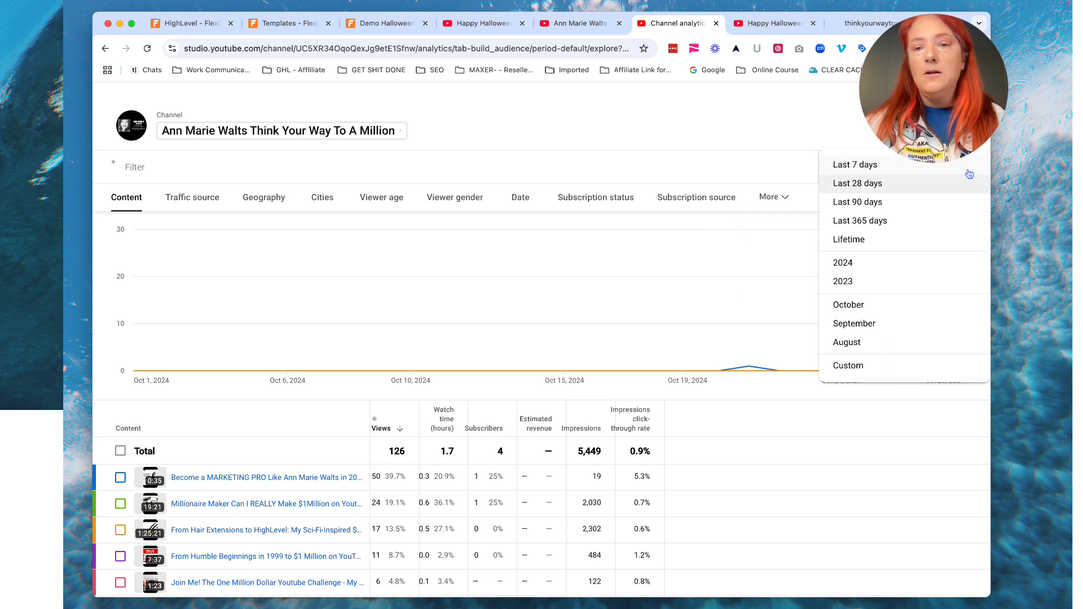
pyautogui.click(920, 165)
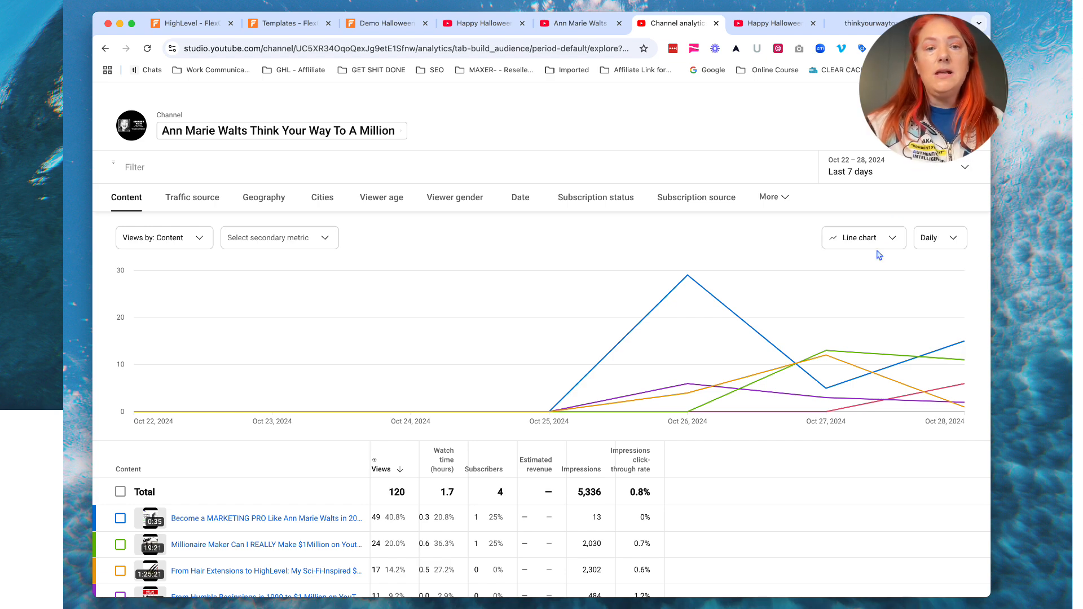
pyautogui.scroll(-2, 831, 309)
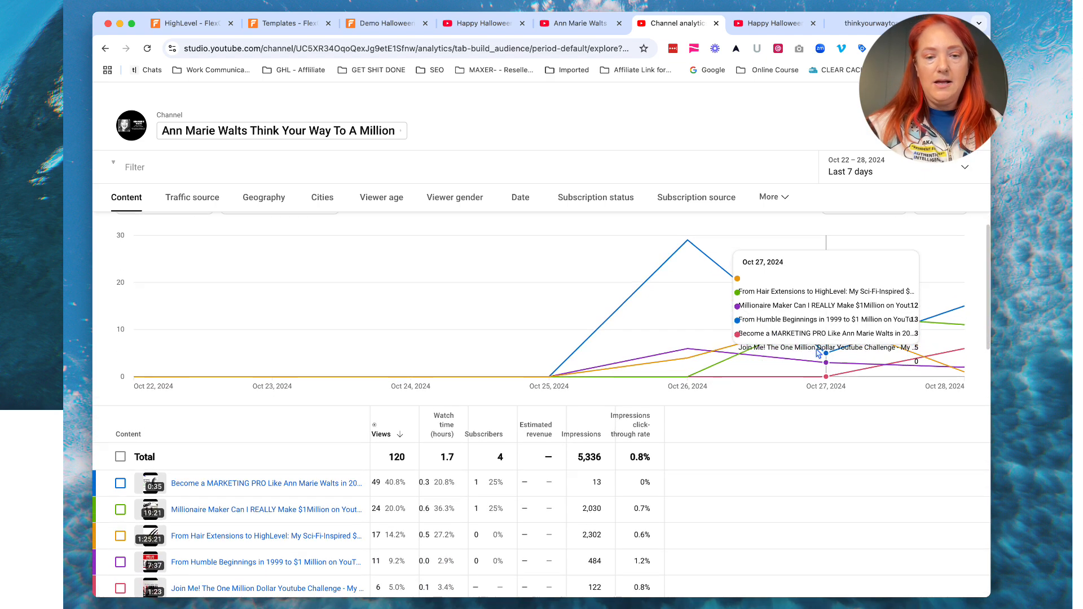
pyautogui.scroll(-1, 811, 364)
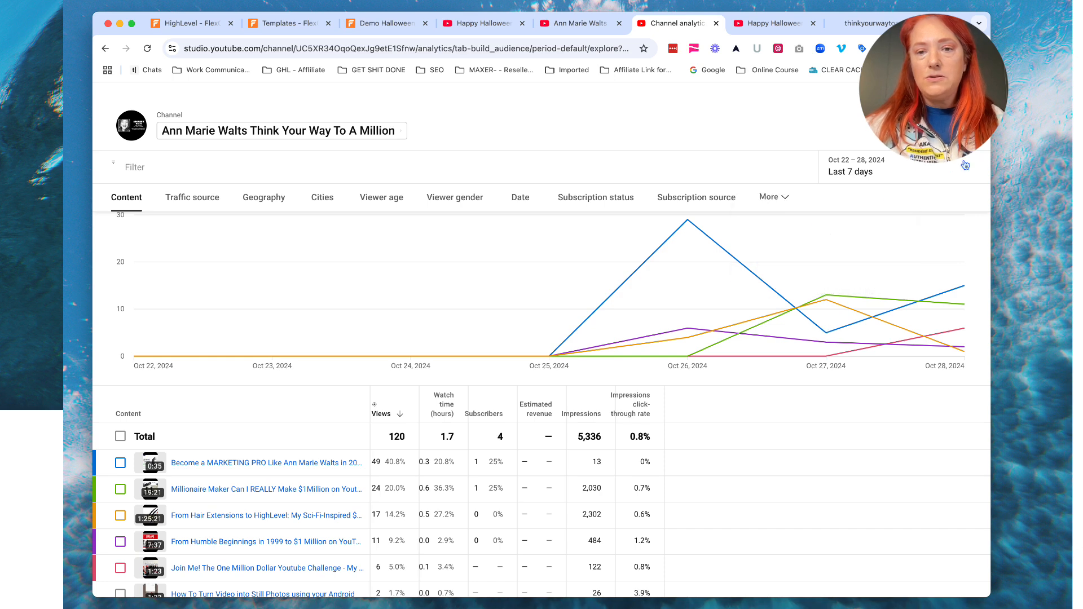
pyautogui.click(784, 202)
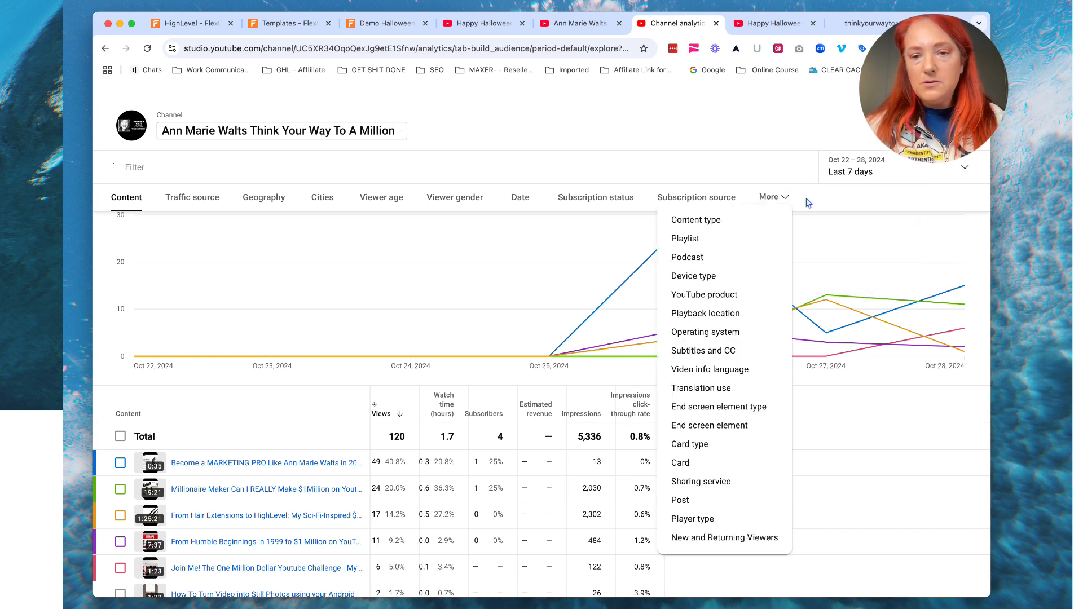
pyautogui.click(876, 223)
# Reselect the Last 7 days date range and display the views by content as a bar chart.
pyautogui.click(866, 179)
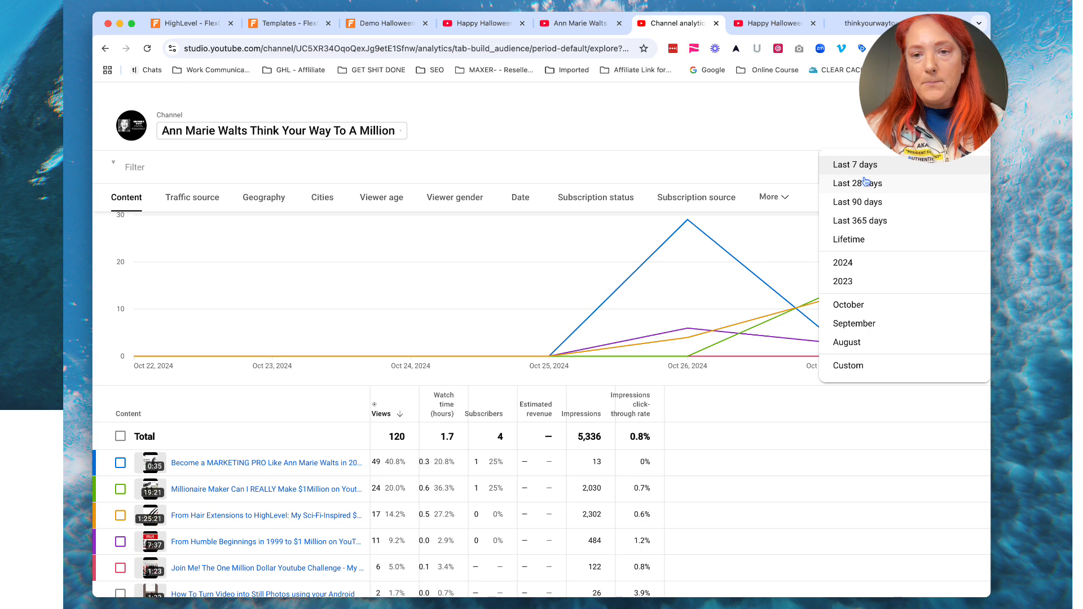
pyautogui.click(862, 165)
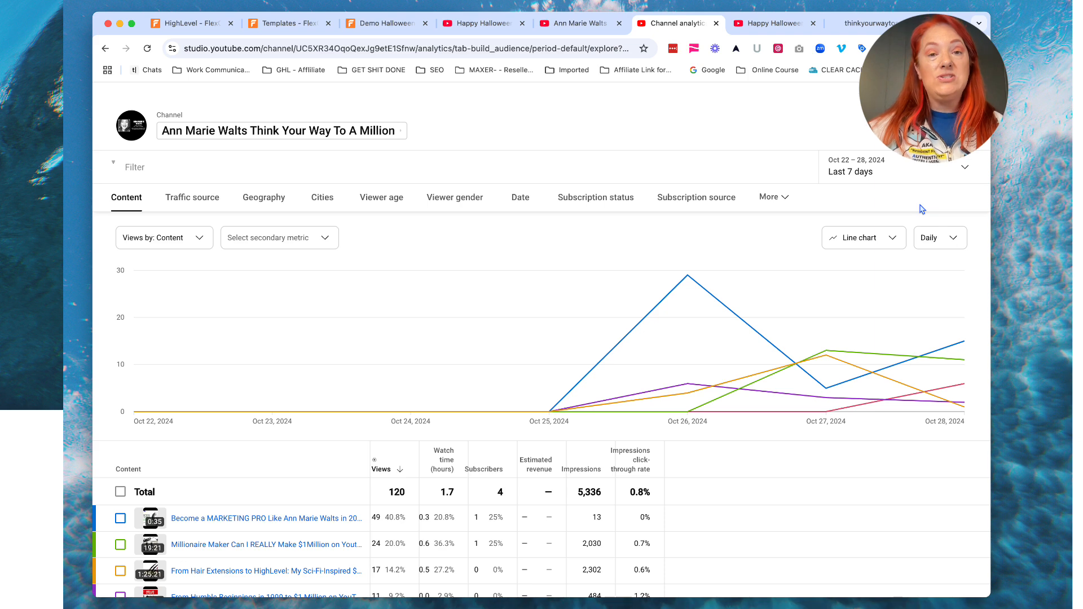
pyautogui.click(886, 240)
pyautogui.click(880, 253)
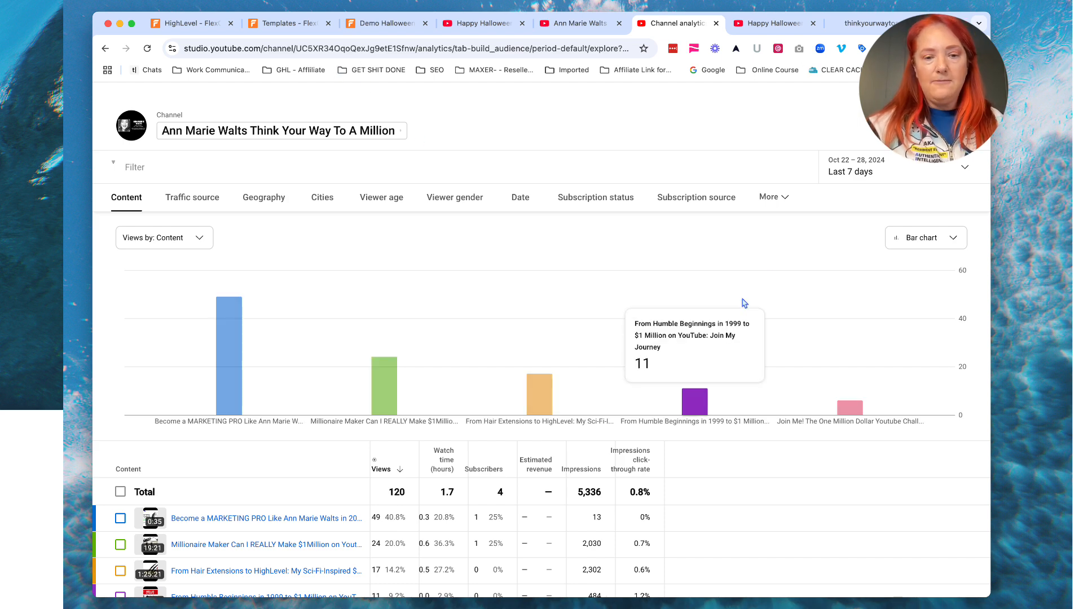
# Examine the Last 7 days bar chart and per-video table, comparing views, watch time, subscribers, impressions and click-through rate across the listed videos.
pyautogui.scroll(-2, 703, 421)
pyautogui.scroll(-2, 702, 421)
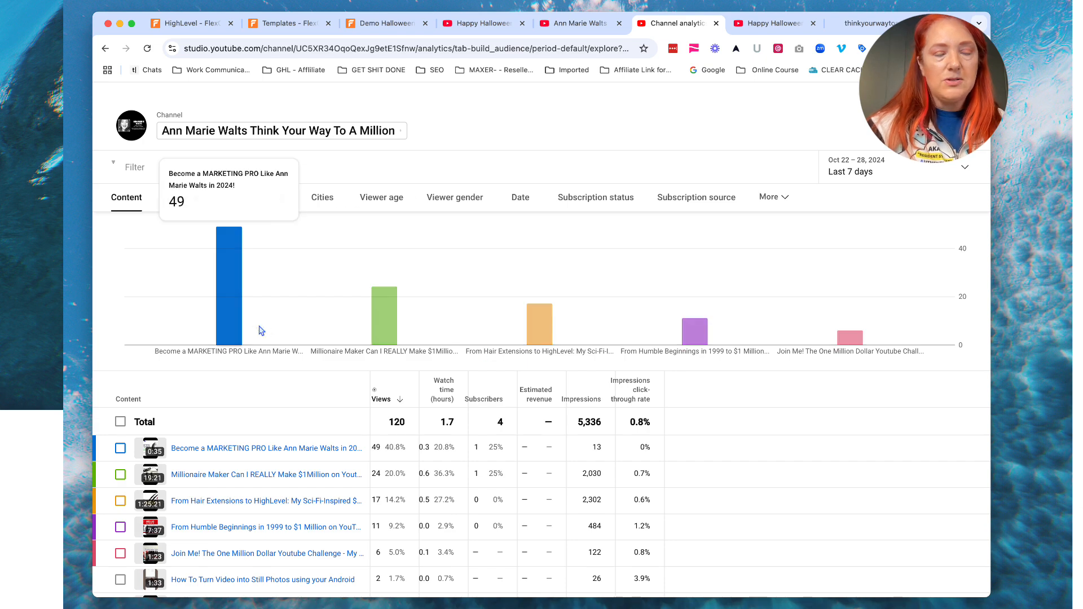
pyautogui.scroll(-5, 253, 516)
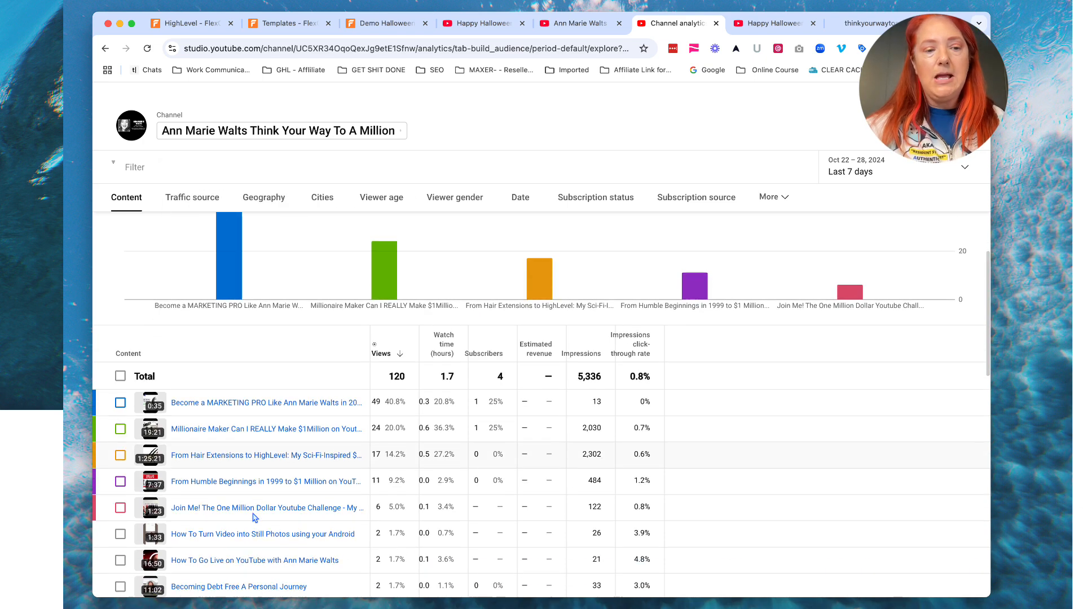
pyautogui.scroll(-1, 253, 517)
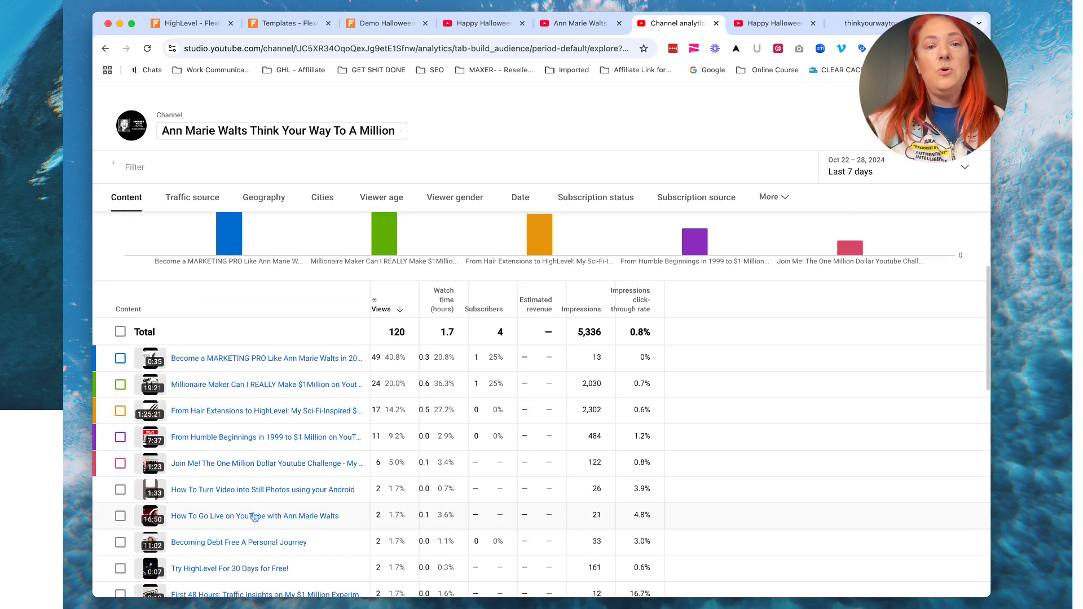
pyautogui.moveTo(255, 518)
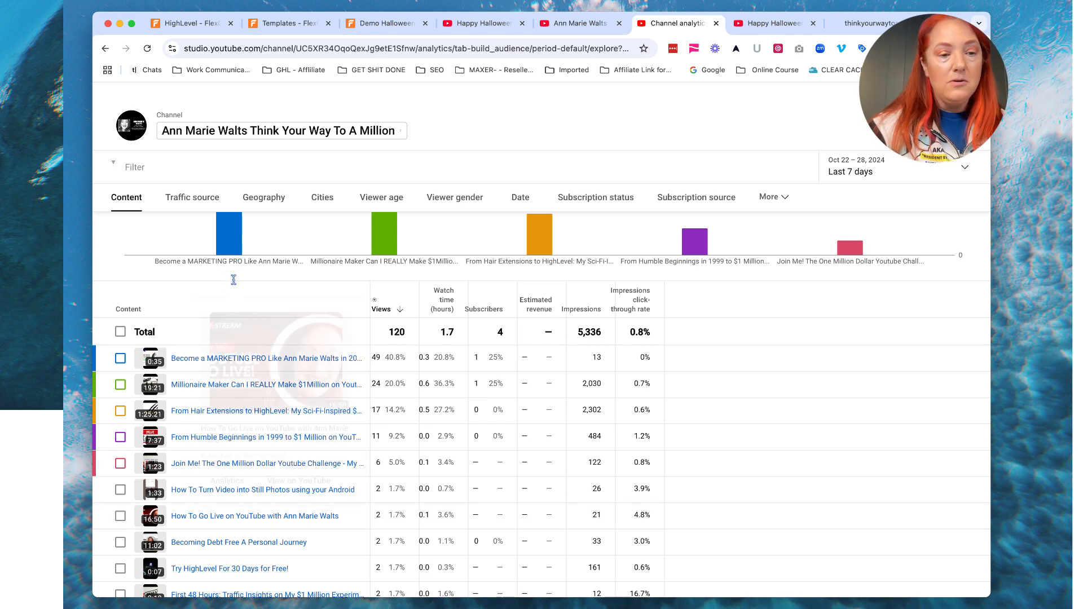
pyautogui.moveTo(204, 367)
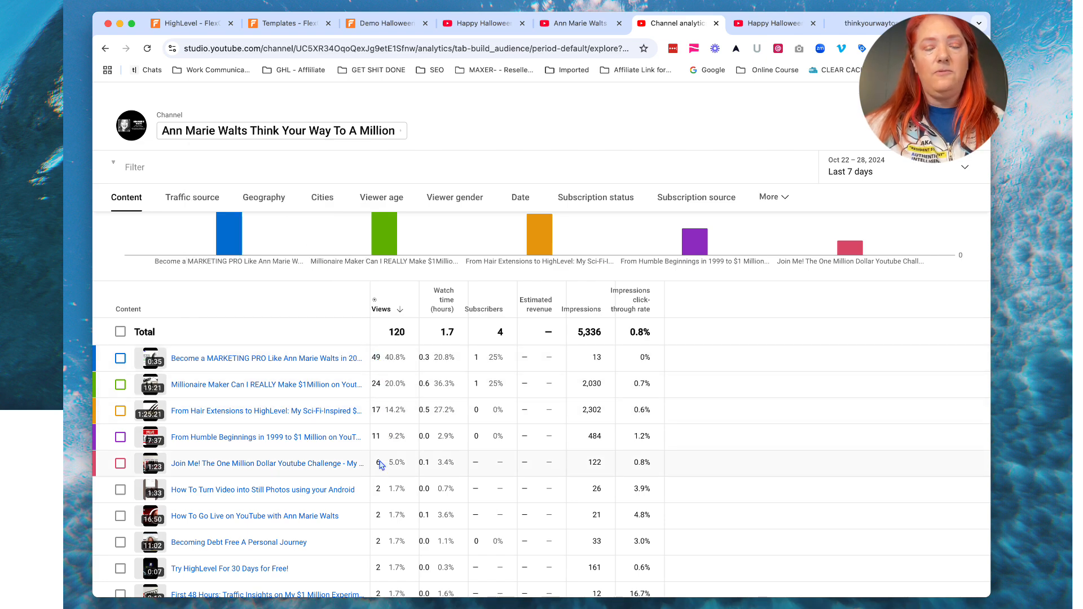
pyautogui.scroll(-5, 379, 460)
pyautogui.scroll(-2, 379, 460)
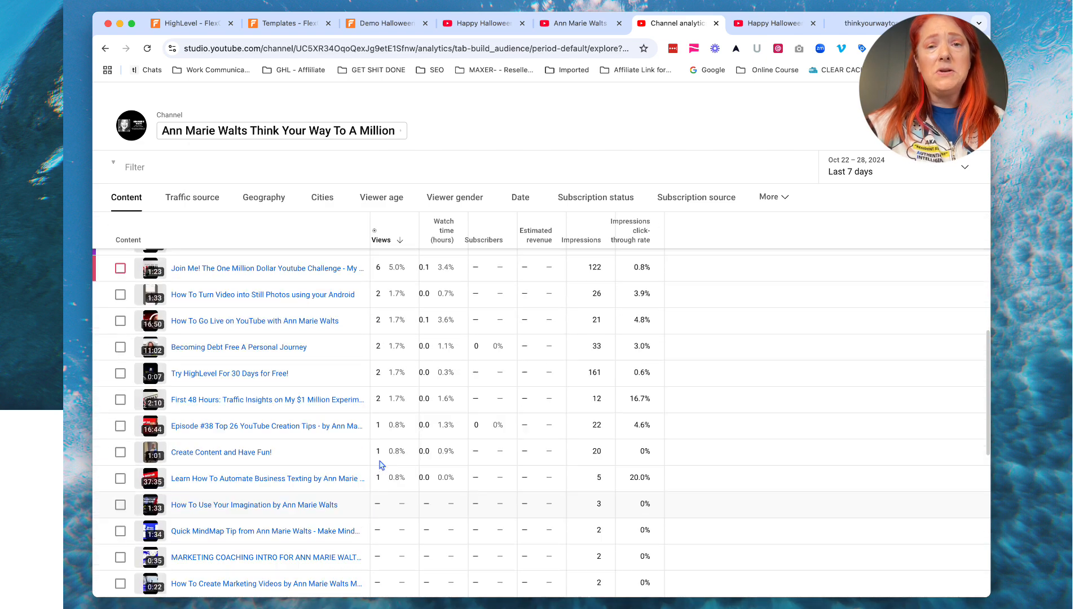
pyautogui.scroll(10, 380, 463)
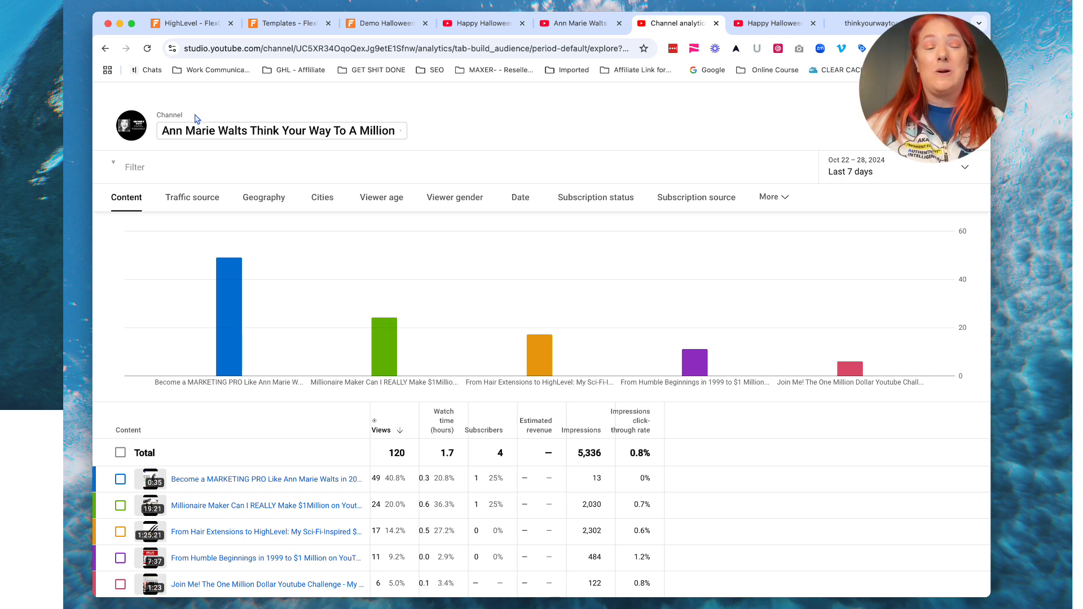
pyautogui.moveTo(239, 116)
pyautogui.mouseDown()
pyautogui.moveTo(623, 142)
pyautogui.moveTo(721, 127)
pyautogui.mouseUp()
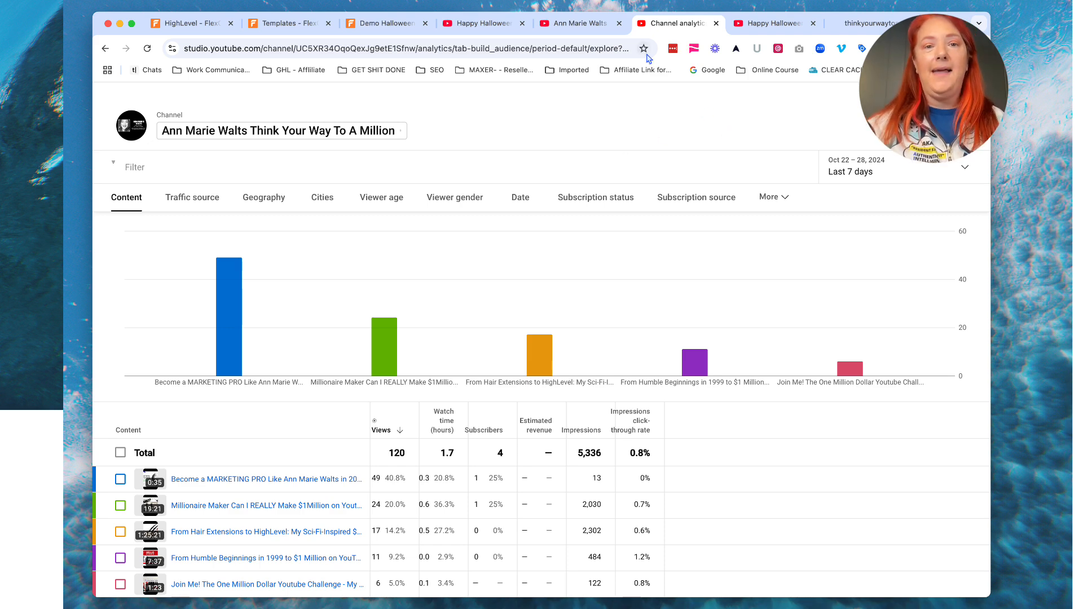
# Load the channel owner's website in place of the Halloween video page and view its home page through the Consultation & Strategy Sessions section.
pyautogui.click(576, 24)
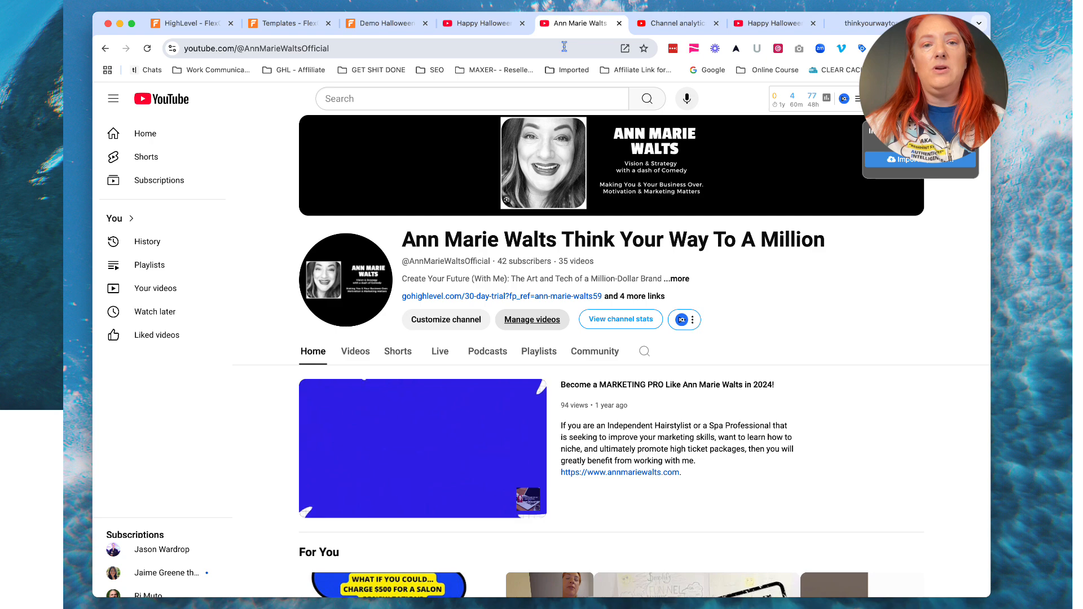
pyautogui.click(489, 23)
pyautogui.click(492, 48)
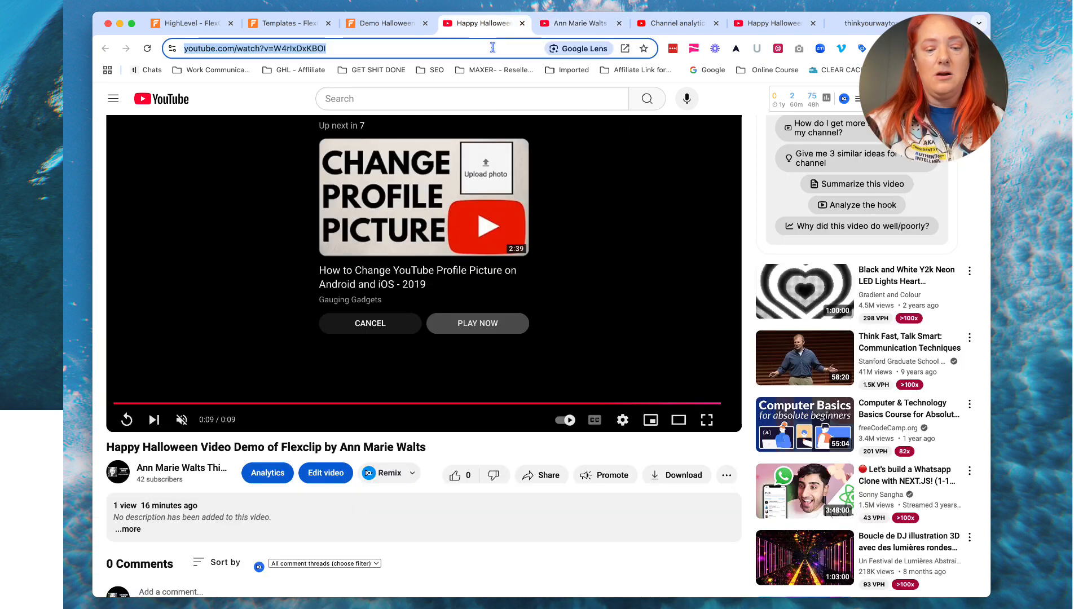
pyautogui.write('ann')
pyautogui.press('Return')
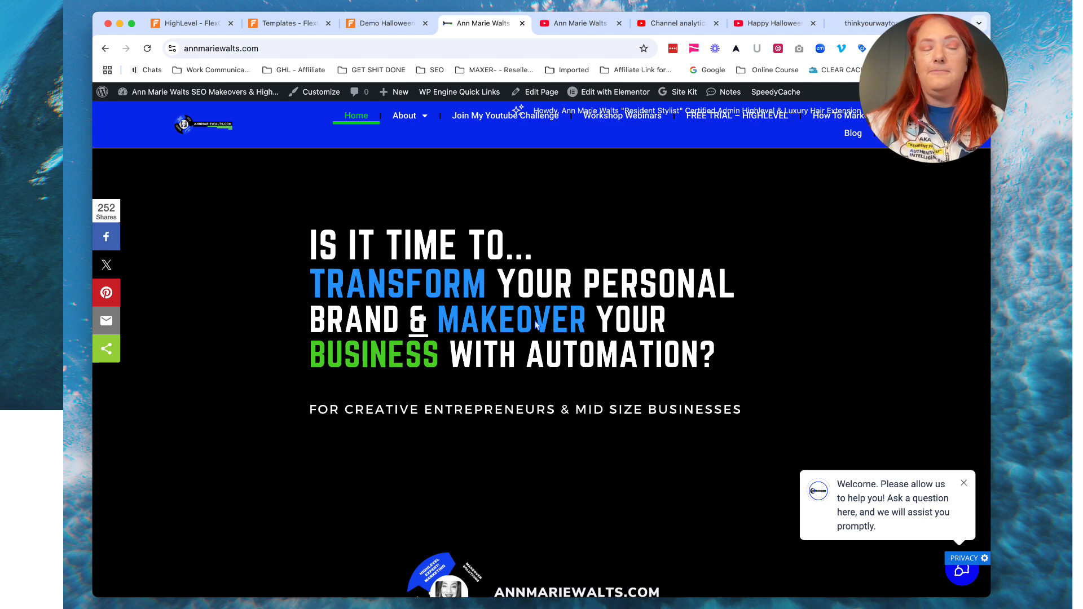
pyautogui.scroll(-10, 536, 324)
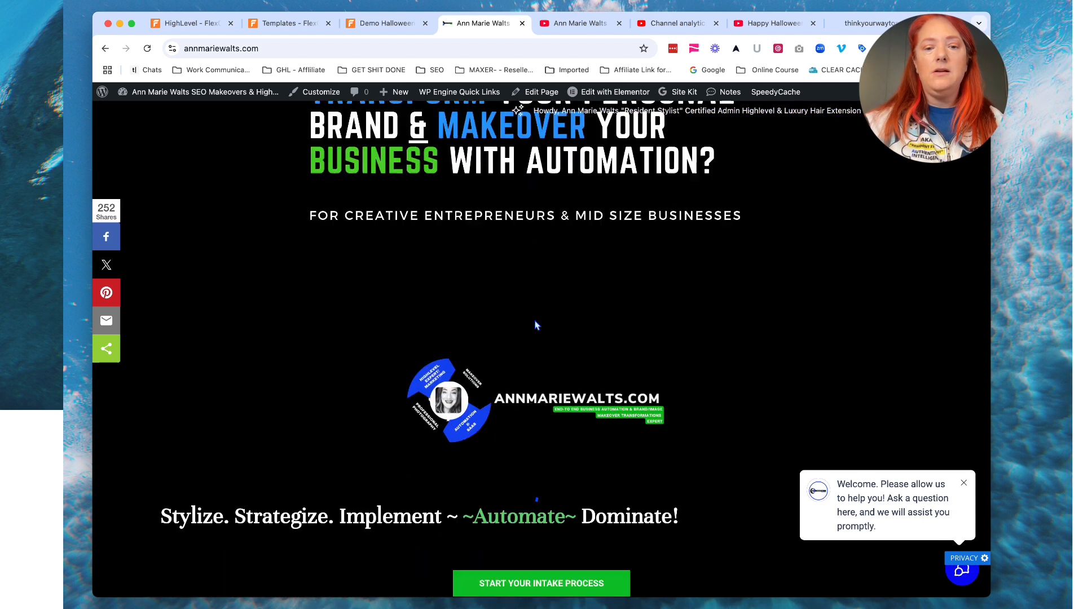
pyautogui.scroll(-3, 536, 325)
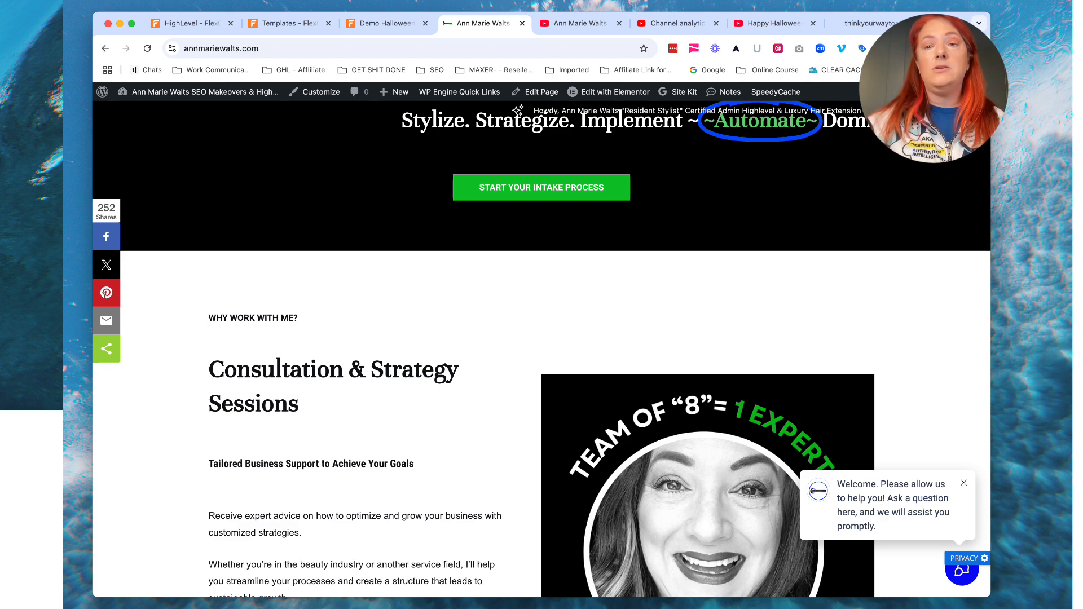
# Open ChatGPT in a new browser tab and start a new chat.
pyautogui.press('super+t')
pyautogui.click(561, 48)
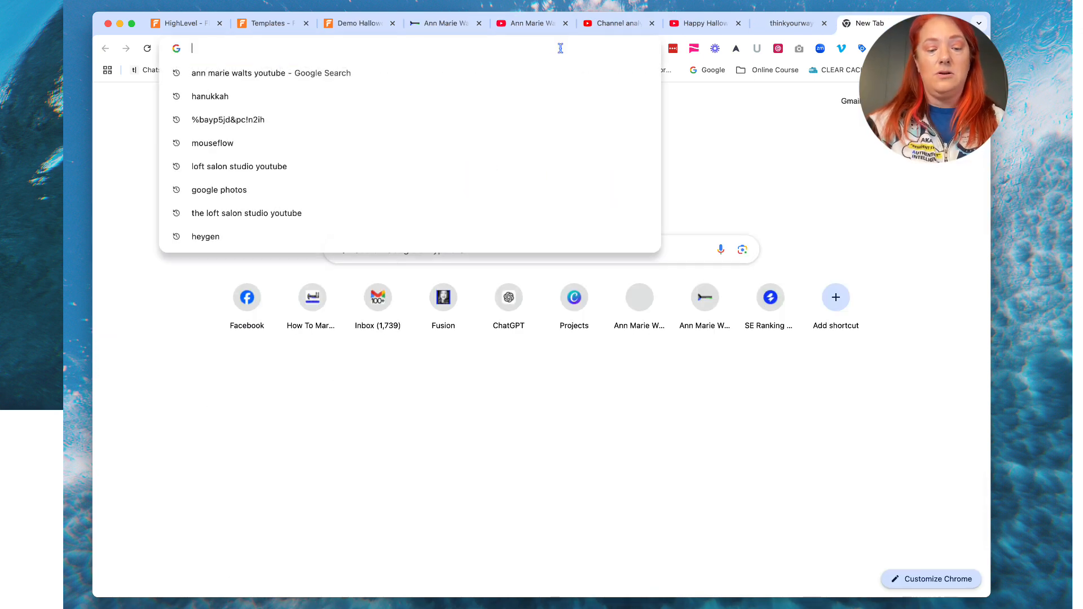
pyautogui.write('chat')
pyautogui.press('Return')
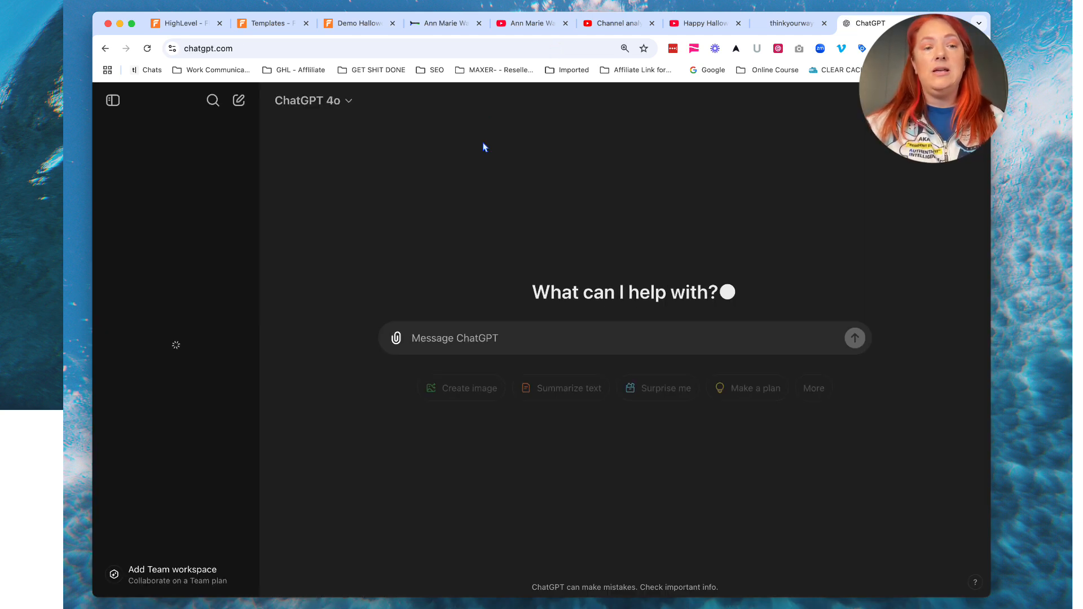
pyautogui.click(239, 105)
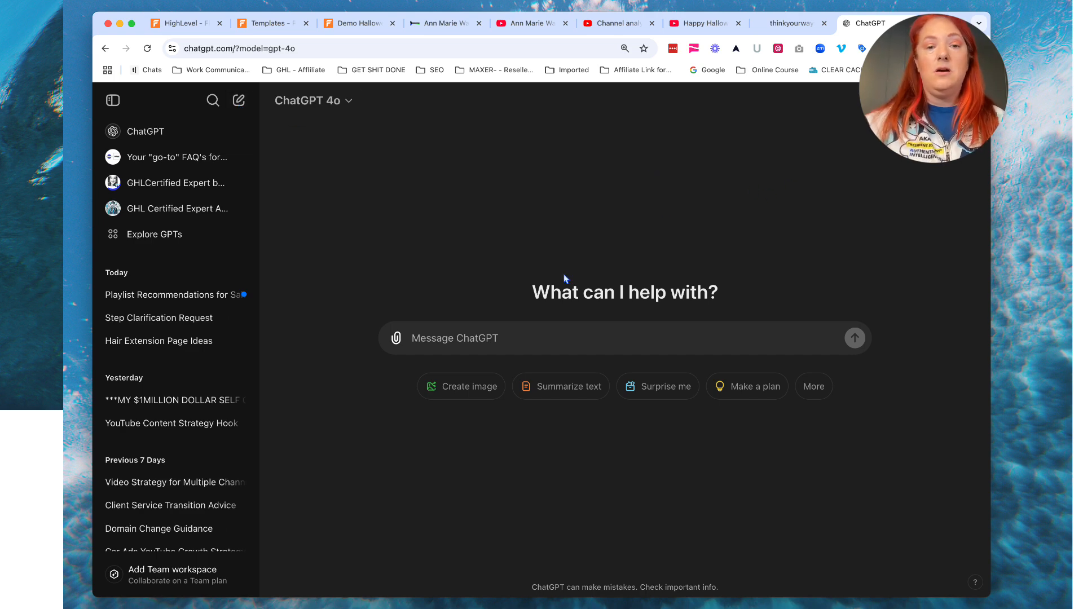
# Begin the chat message with "Hi Ace.... I am doing a live stream as we talk. Can".
pyautogui.click(514, 339)
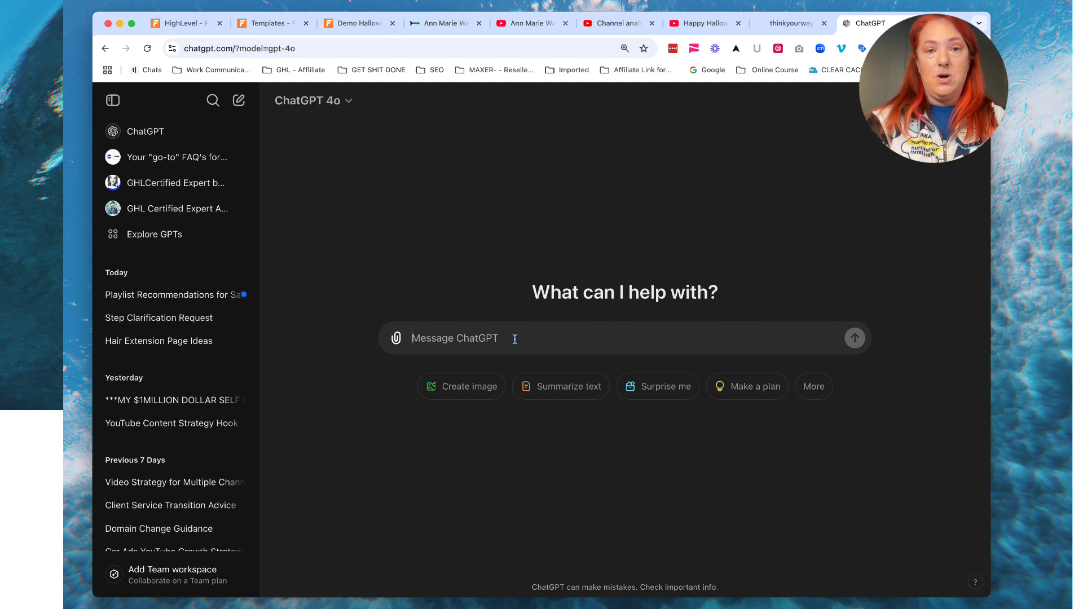
pyautogui.write('Hi A')
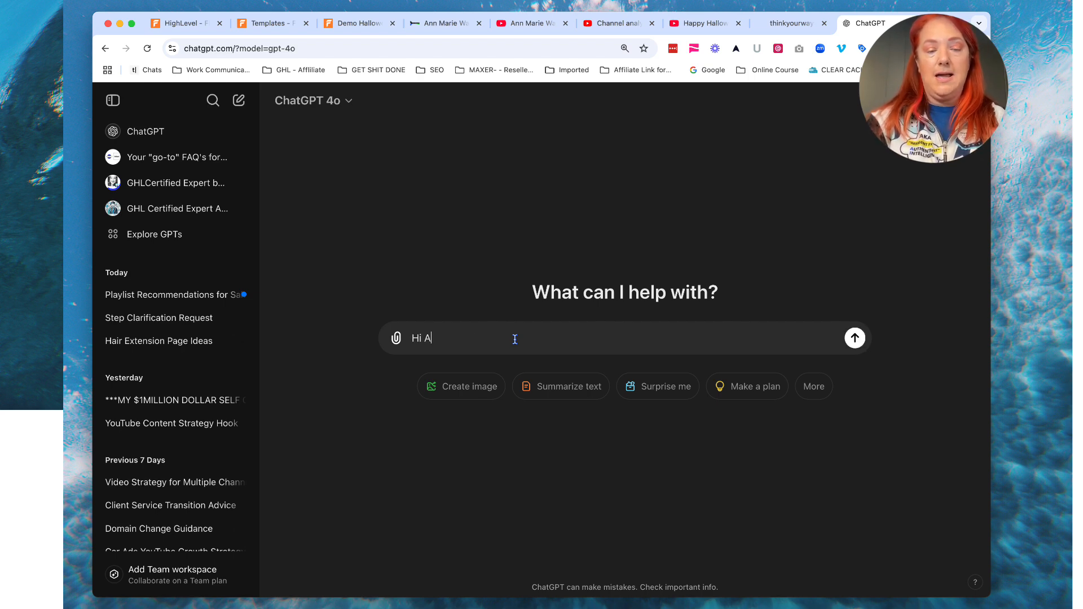
pyautogui.write('ce.... Im')
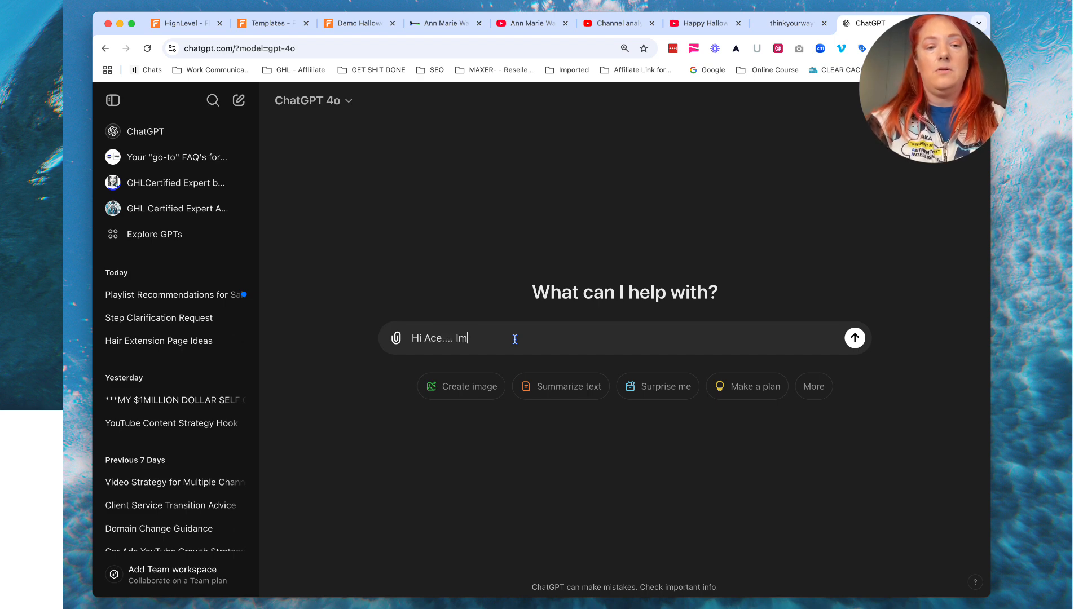
pyautogui.press('BackSpace')
pyautogui.write('am doing a')
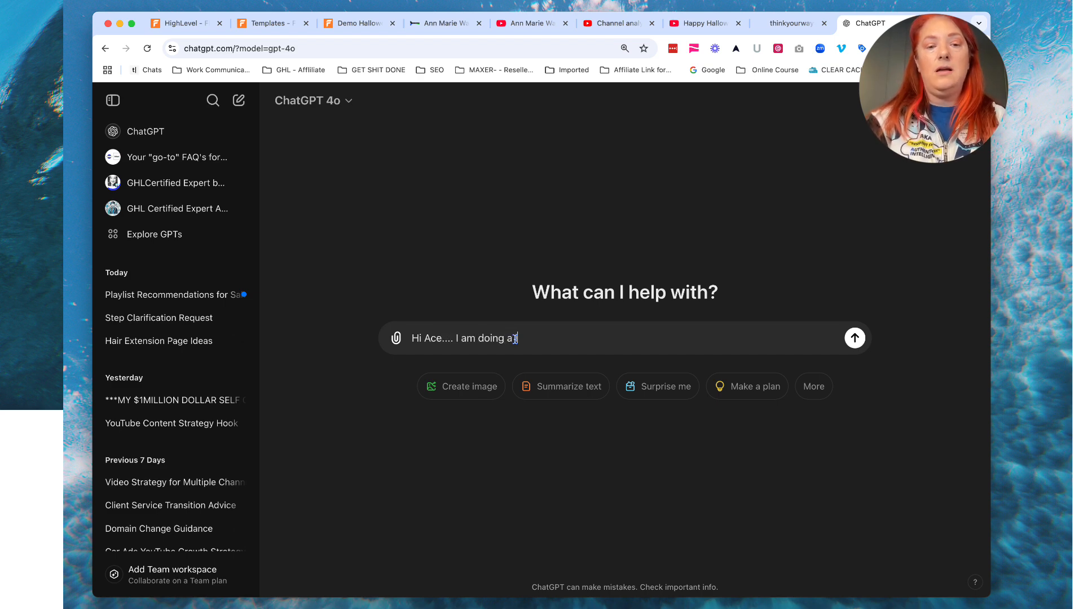
pyautogui.write(' live stream ')
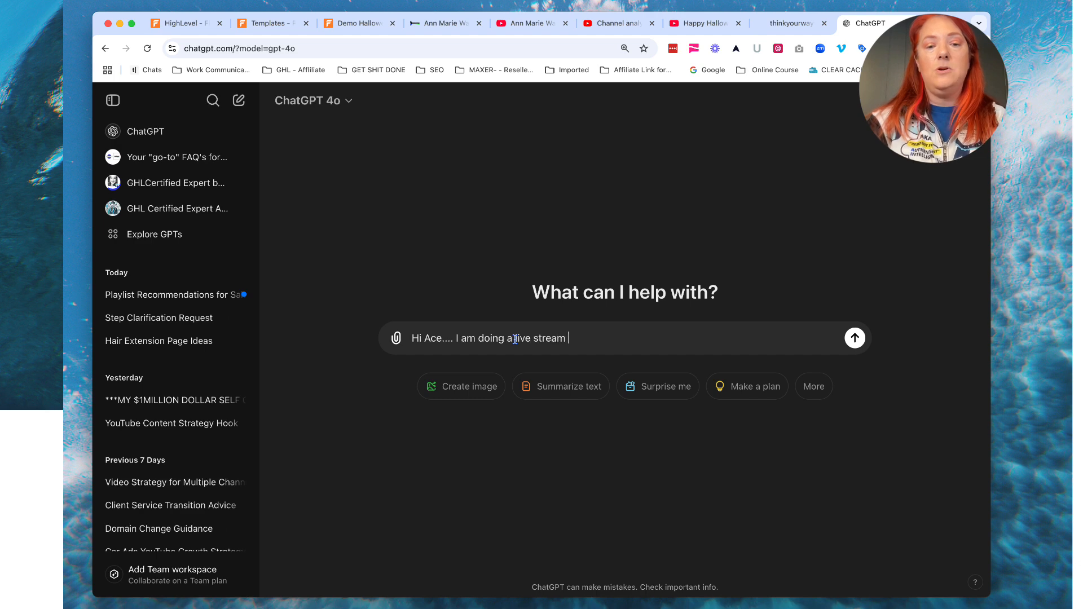
pyautogui.write('as we ta')
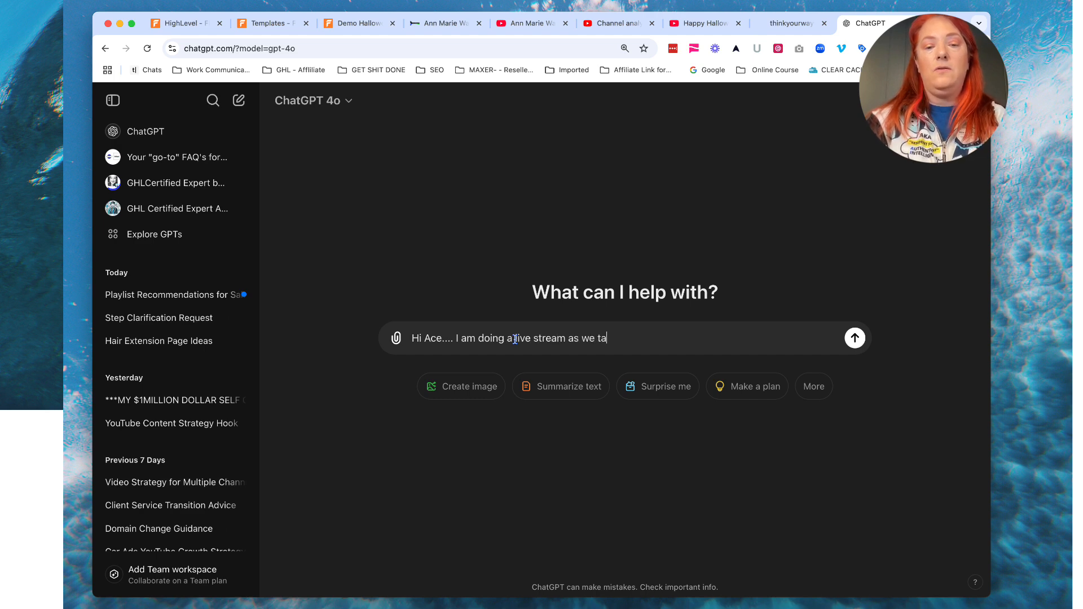
pyautogui.write('lk.  Can ')
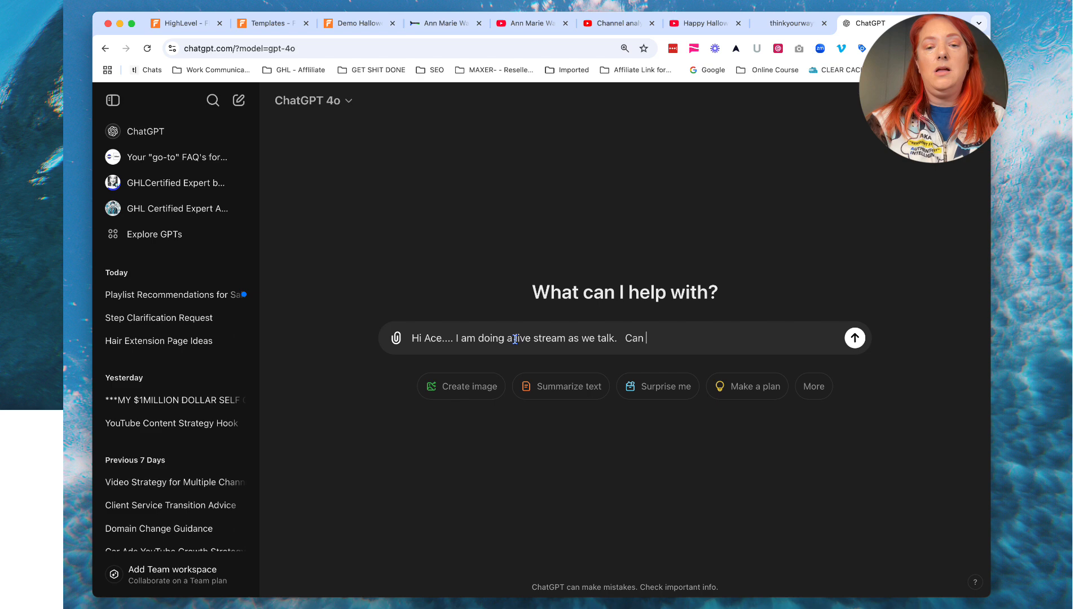
# Continue the chat message with "you provide my audience with some quick and simple tips".
pyautogui.write('you provide')
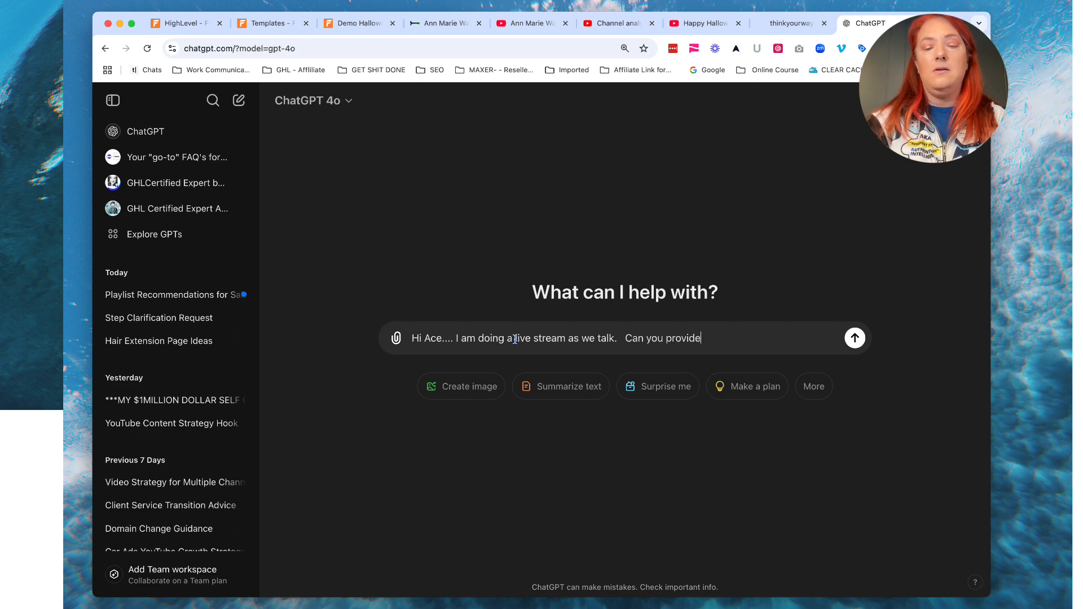
pyautogui.write(' my audien')
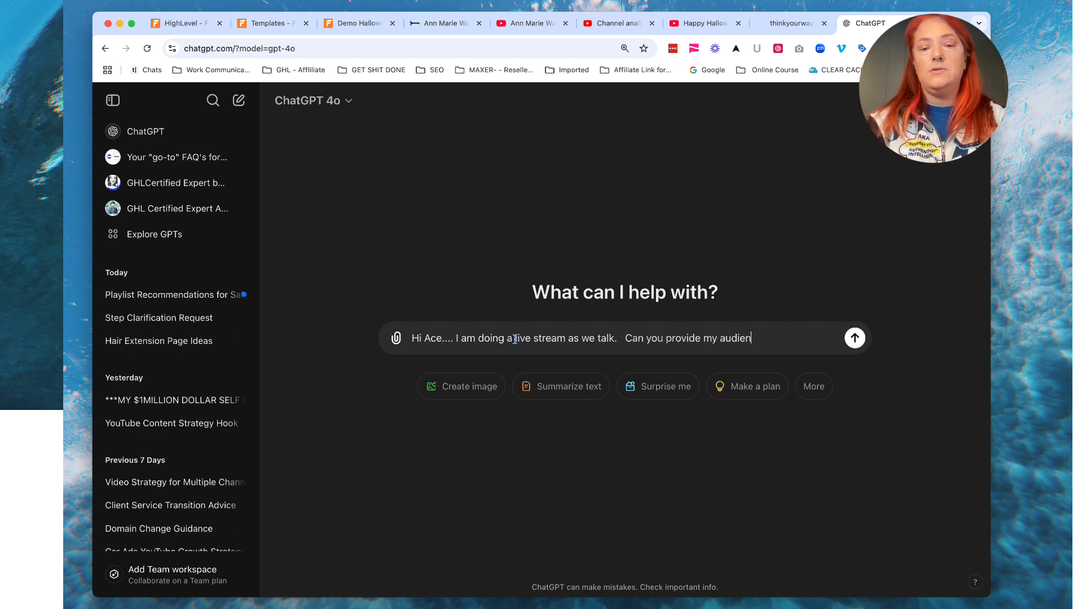
pyautogui.write('ce with some ')
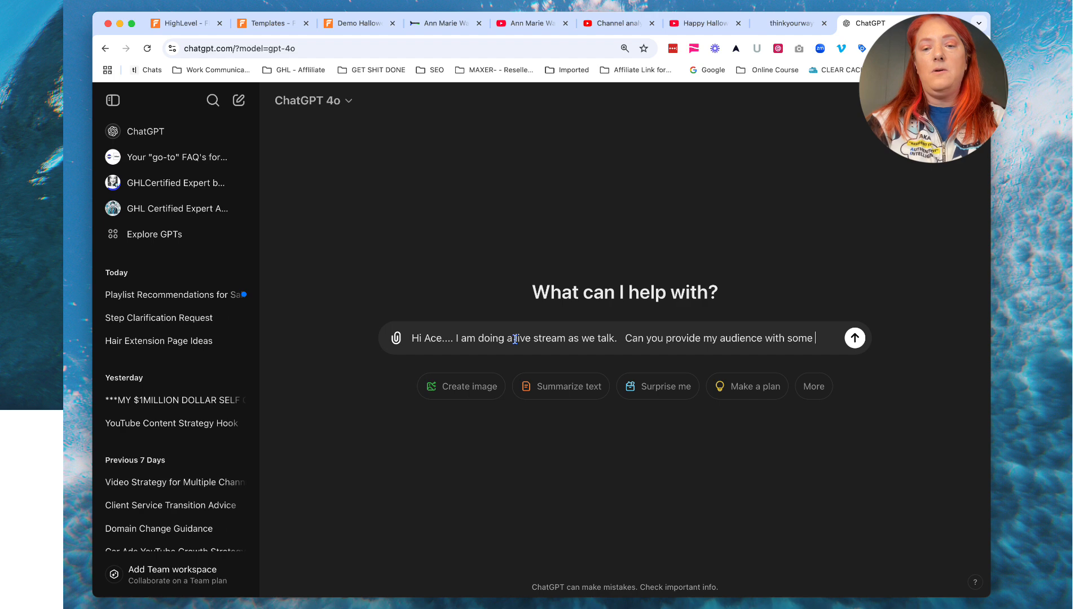
pyautogui.write('quick')
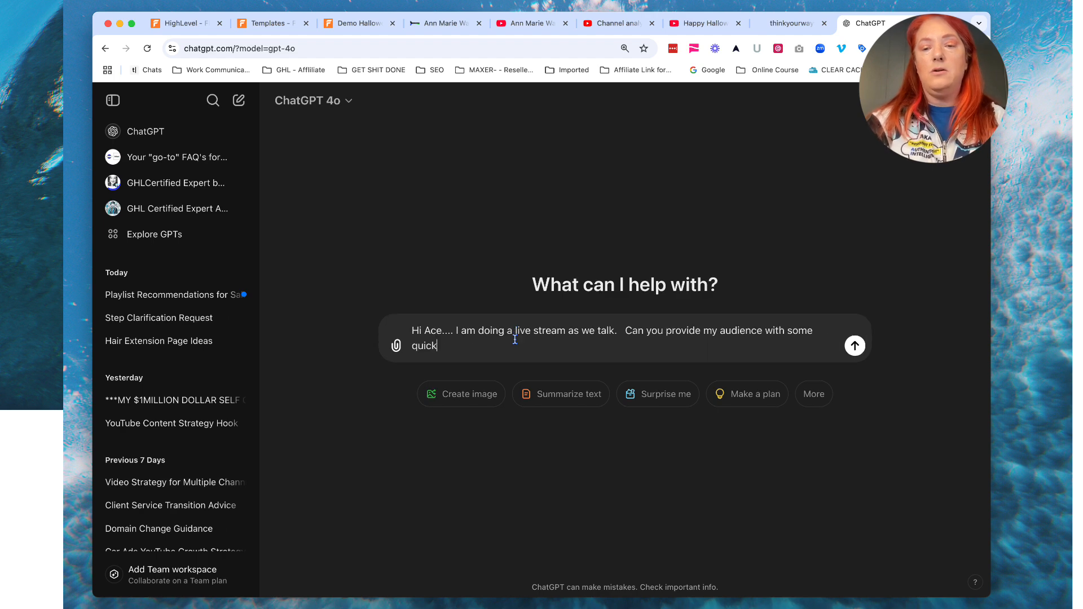
pyautogui.write(' an')
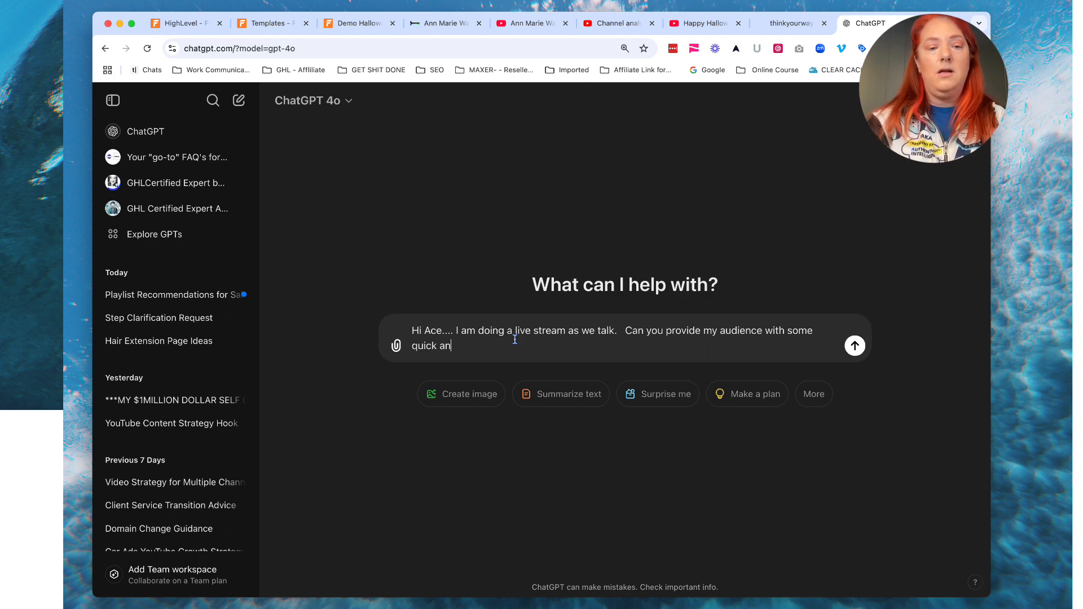
pyautogui.write('d simple ')
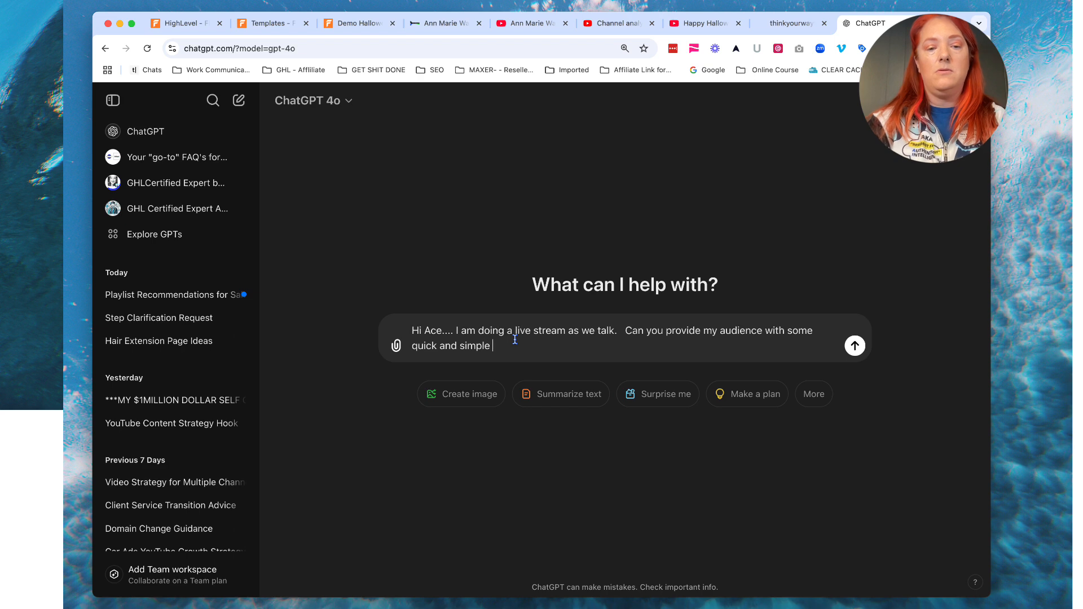
pyautogui.write('tips o')
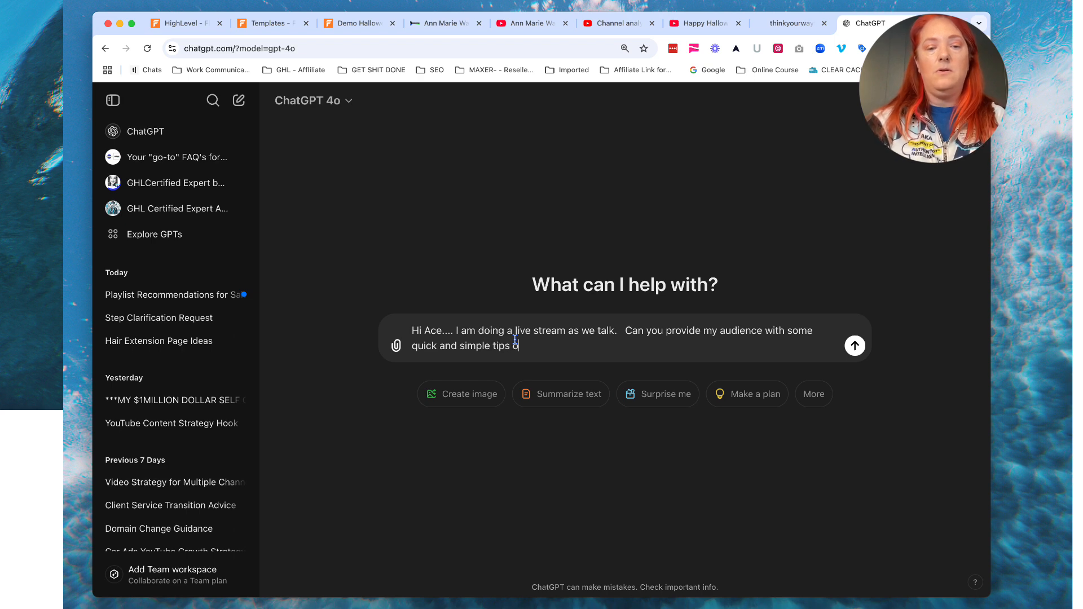
# Extend the request with "on how to create some playlists to keep their audience coming back.".
pyautogui.write('n how to c')
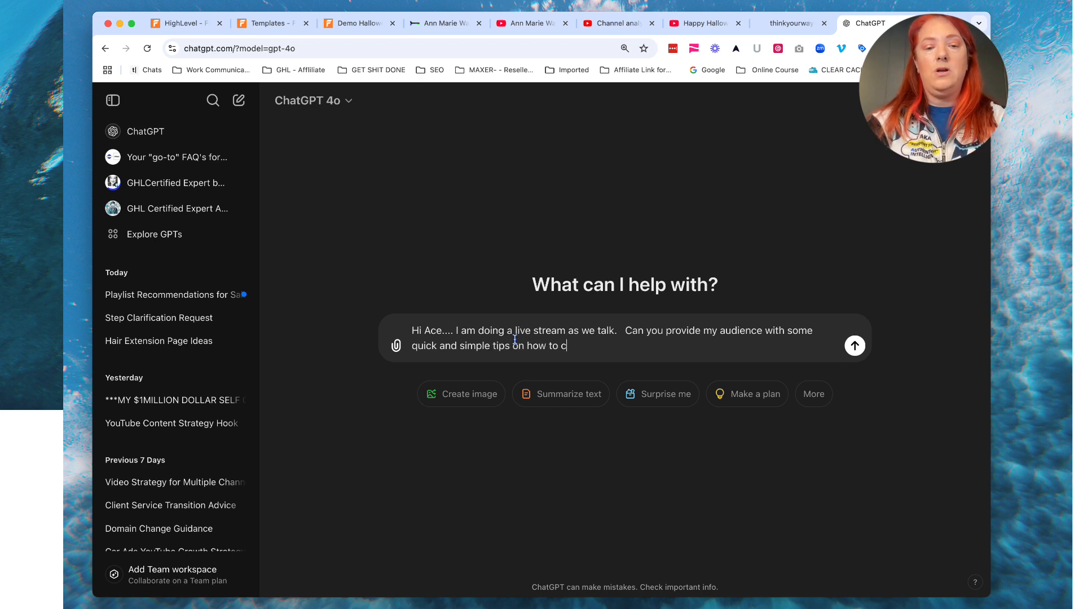
pyautogui.write('reate so')
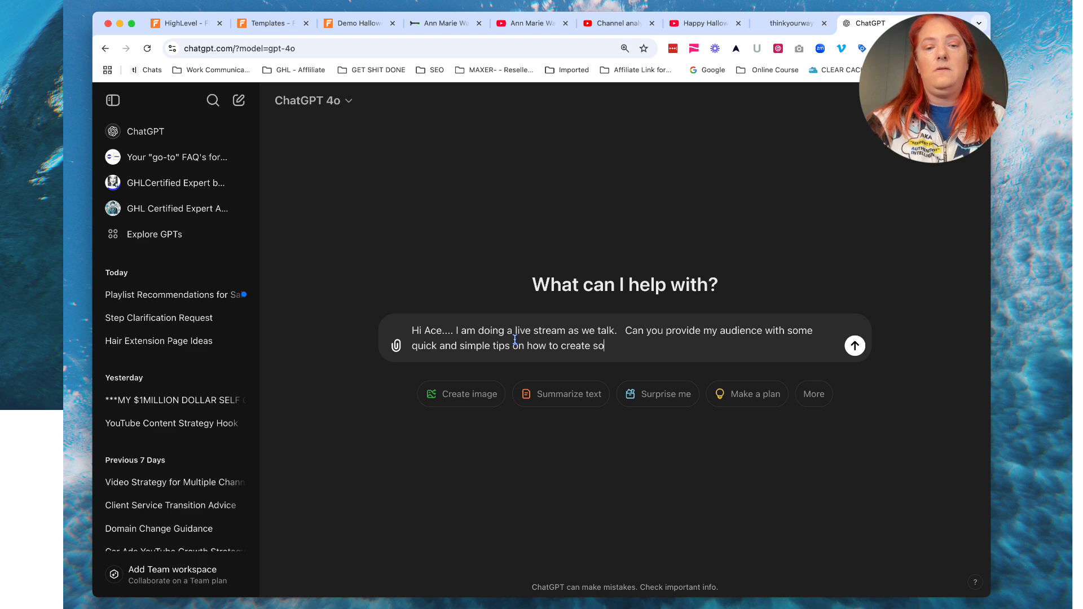
pyautogui.write('me play')
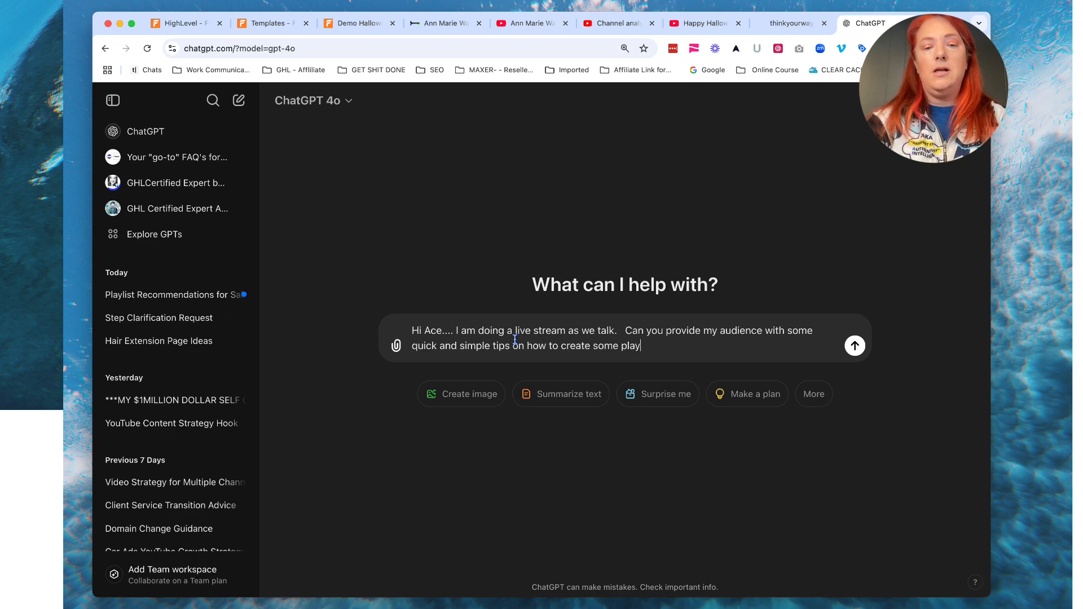
pyautogui.write('slist')
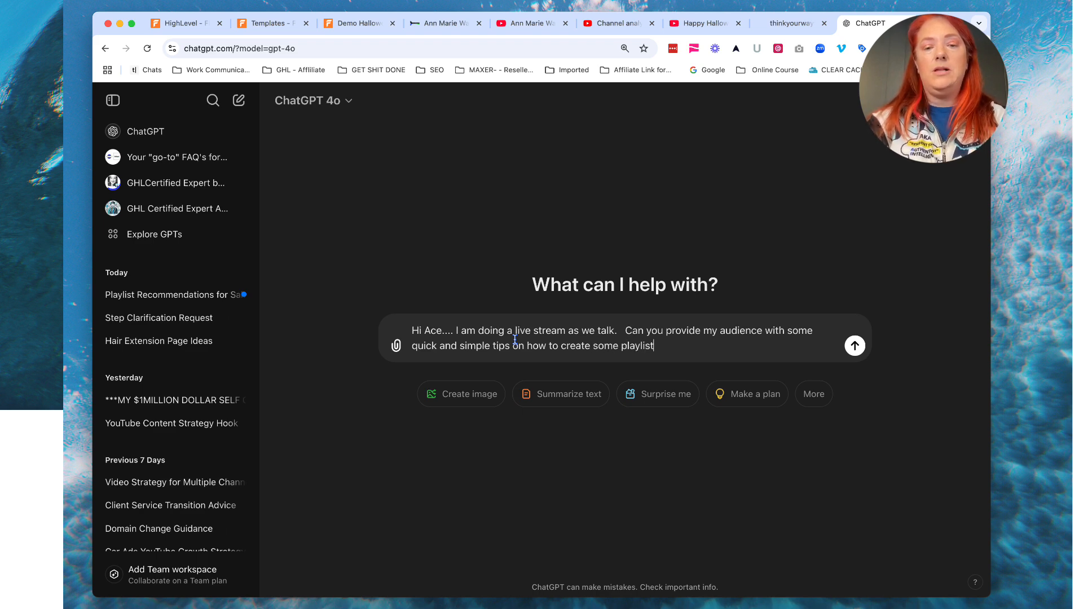
pyautogui.write('s to ')
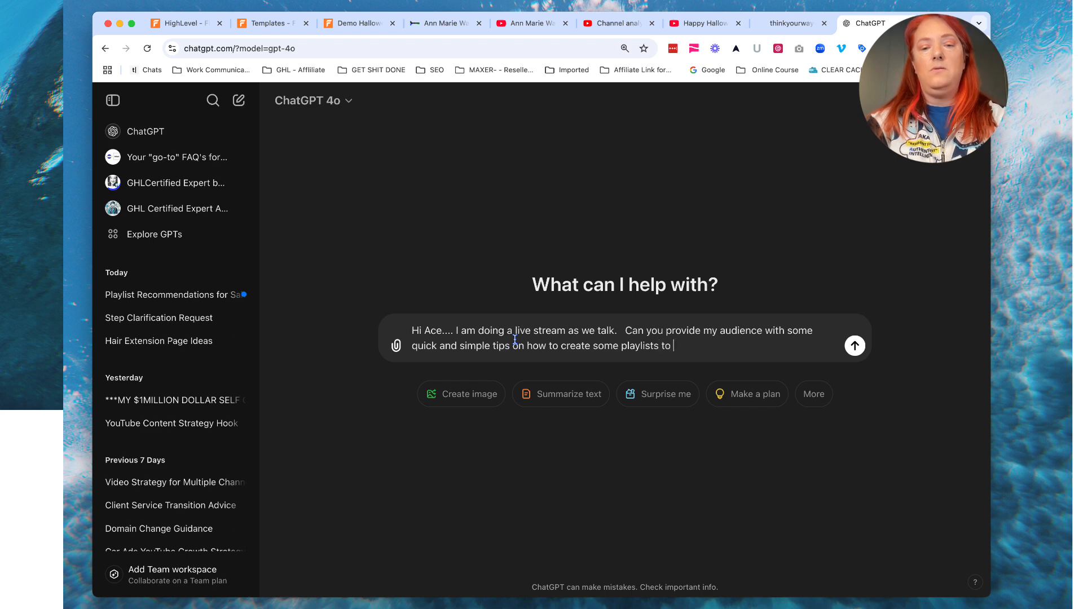
pyautogui.write('keep their aut')
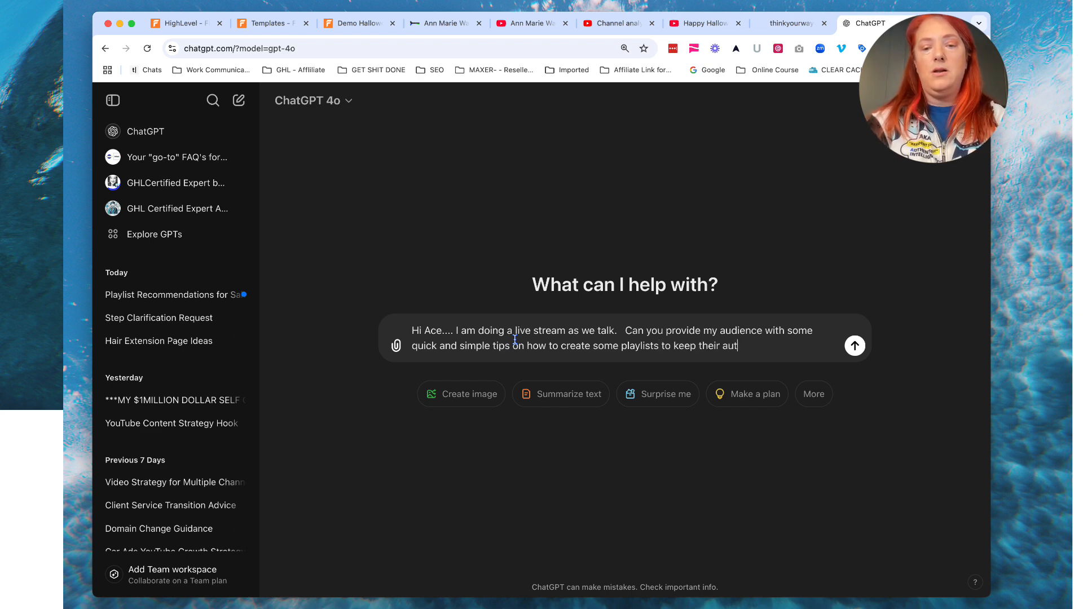
pyautogui.press('BackSpace')
pyautogui.write('d')
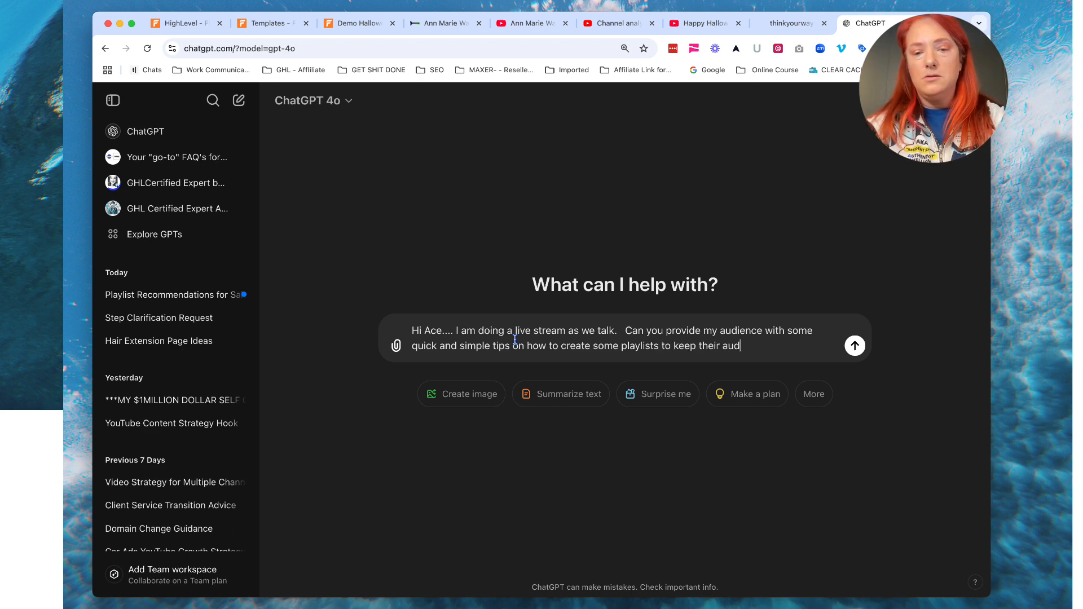
pyautogui.write('ience com')
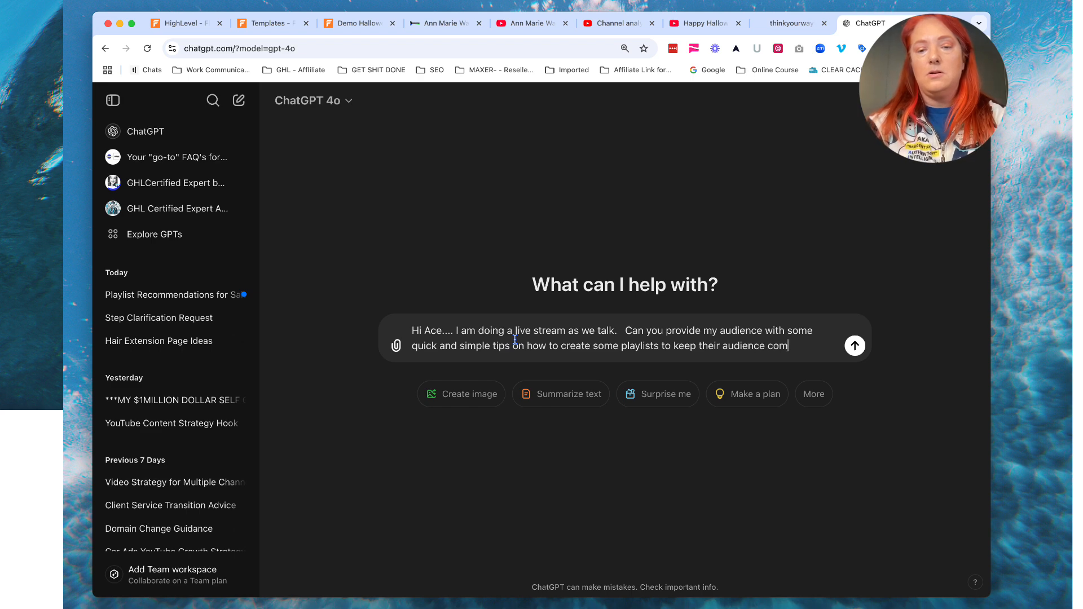
pyautogui.write('ing bac')
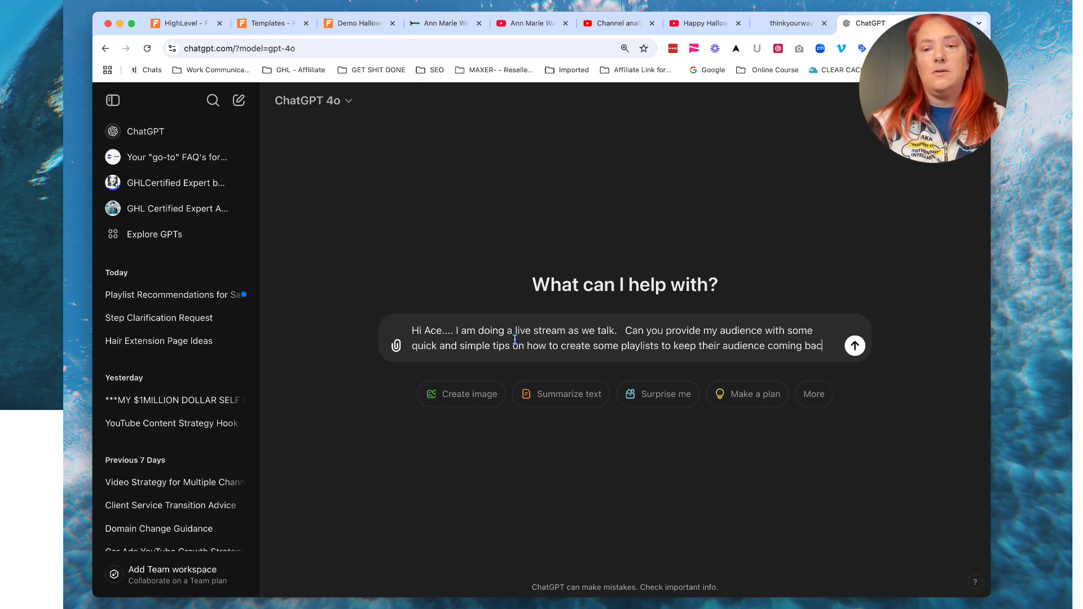
pyautogui.write('. k. and')
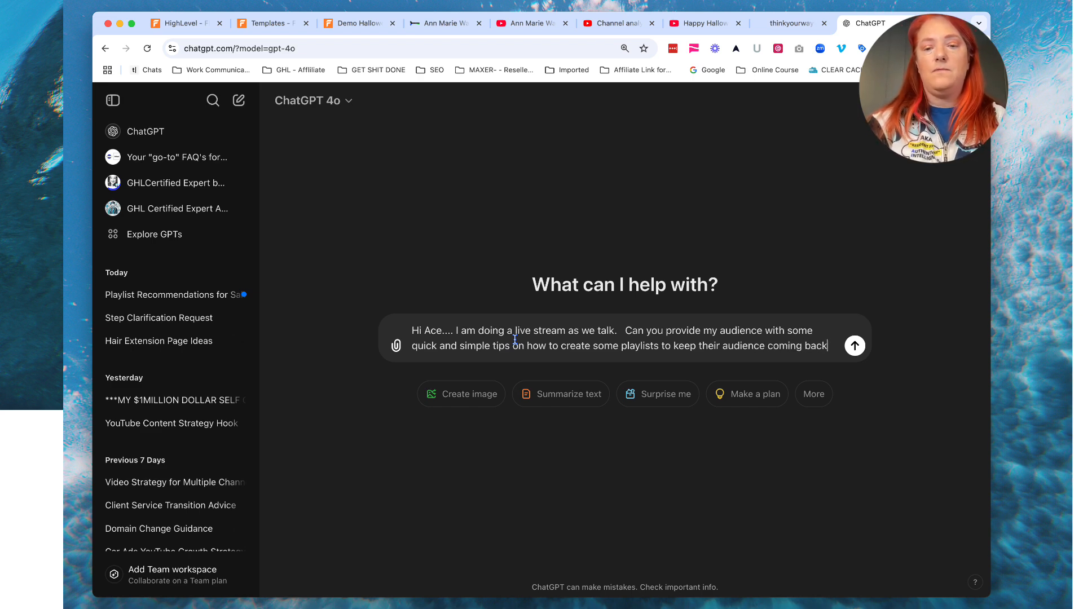
# End the message with the sentence "And please do not write a book." and send it.
pyautogui.press('BackSpace')
pyautogui.press('BackSpace')
pyautogui.press('BackSpace')
pyautogui.press('BackSpace')
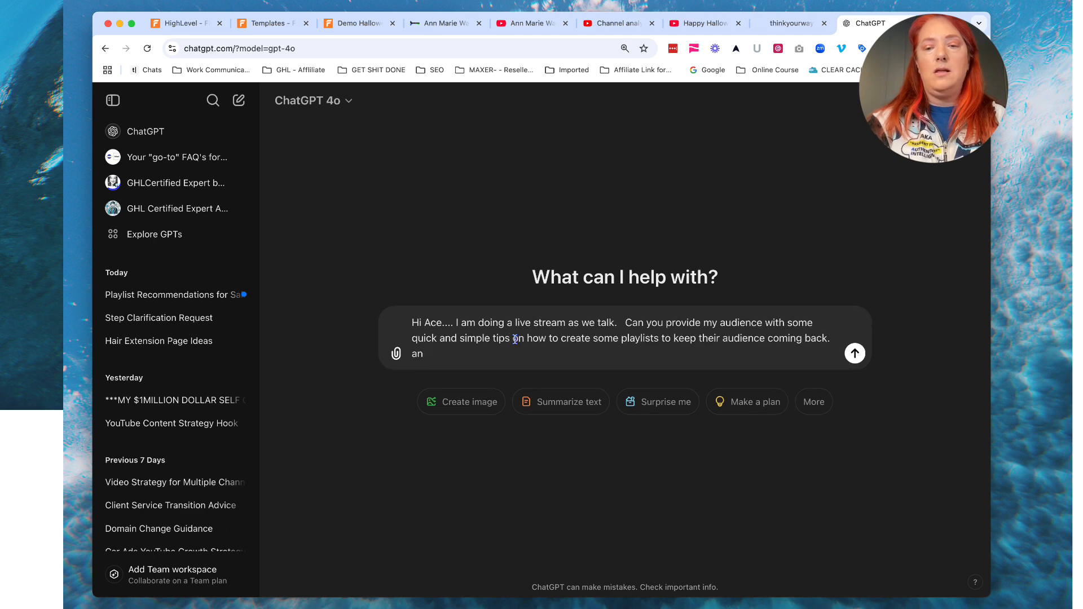
pyautogui.write('An')
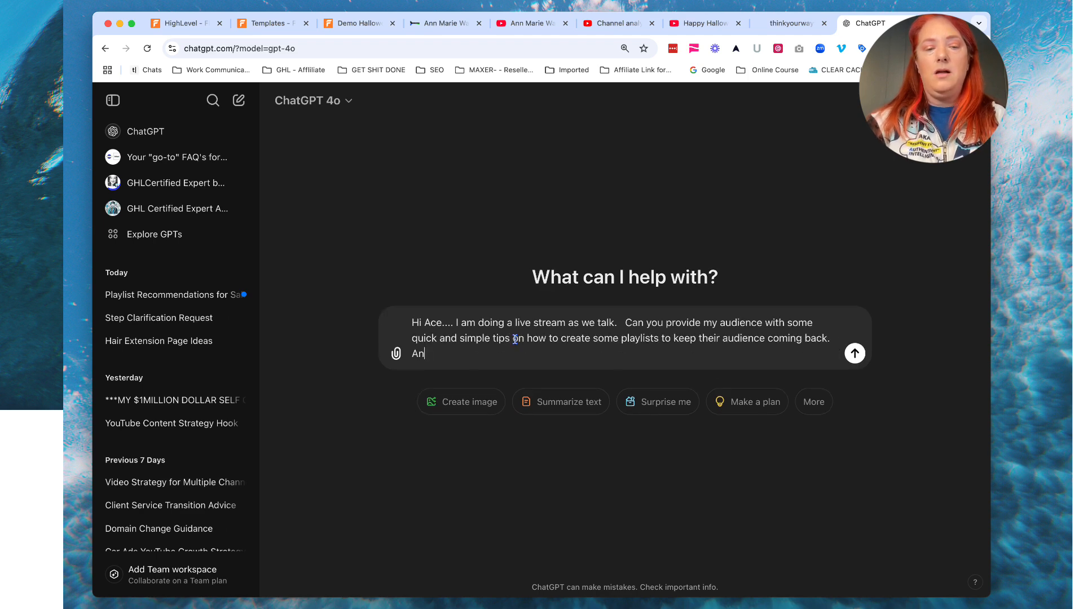
pyautogui.write('d pleas')
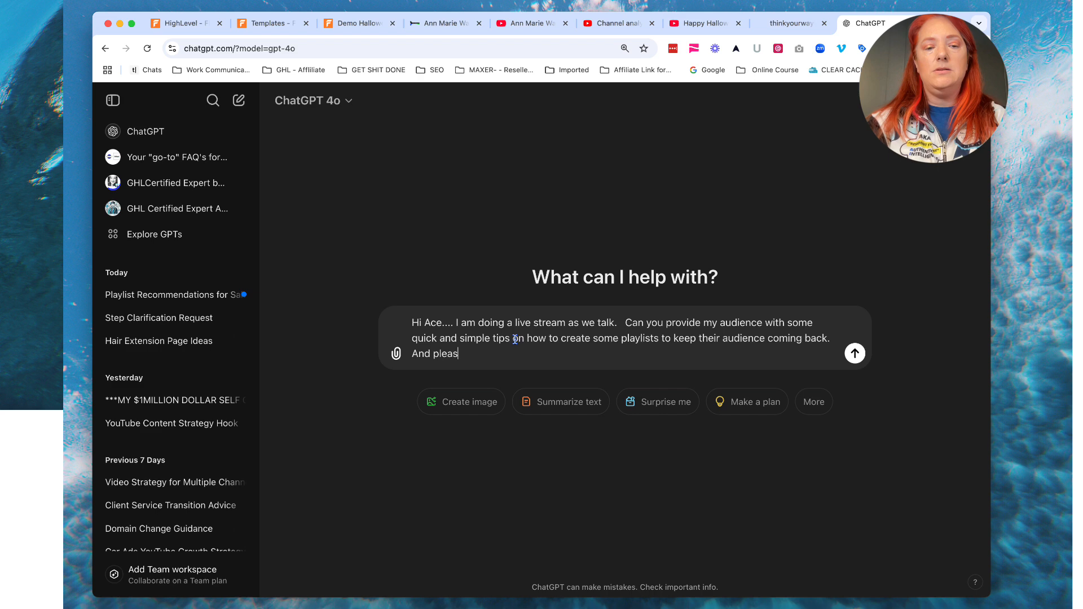
pyautogui.write('e do not')
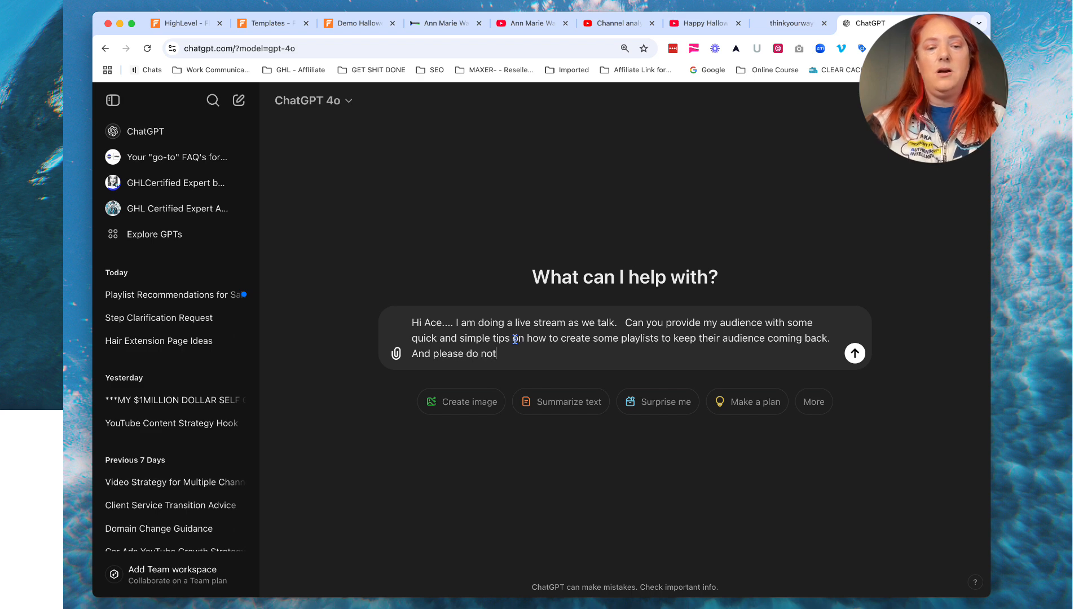
pyautogui.write(' write a bo')
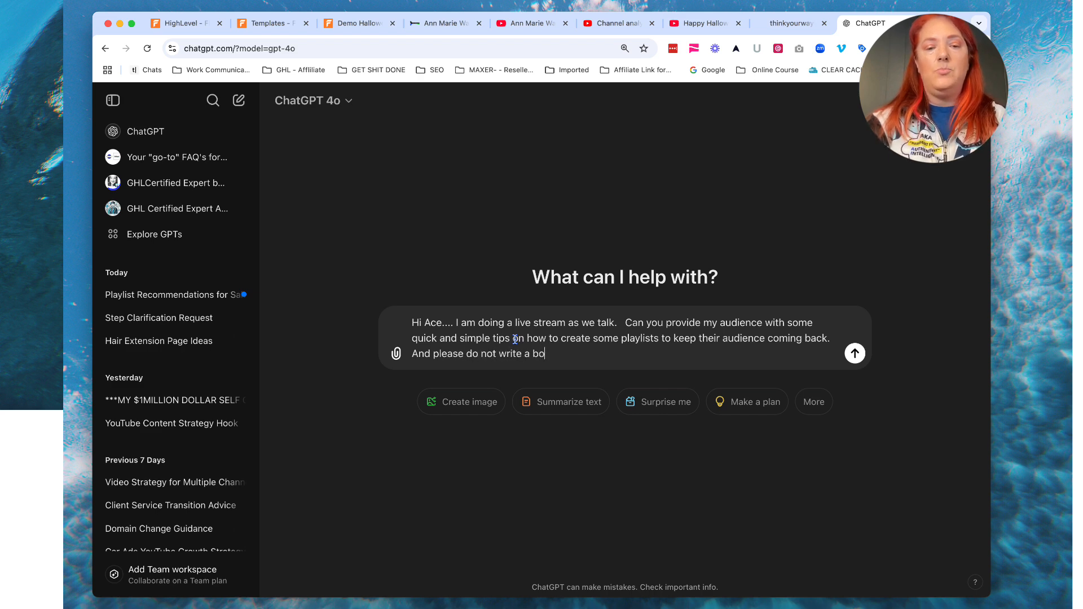
pyautogui.write('ok.')
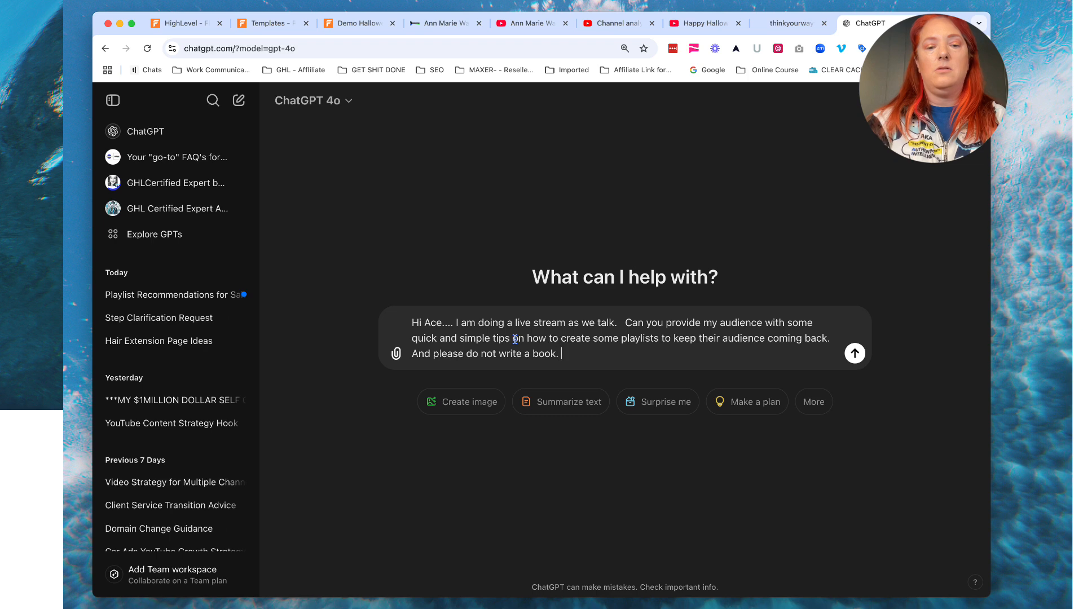
pyautogui.click(854, 354)
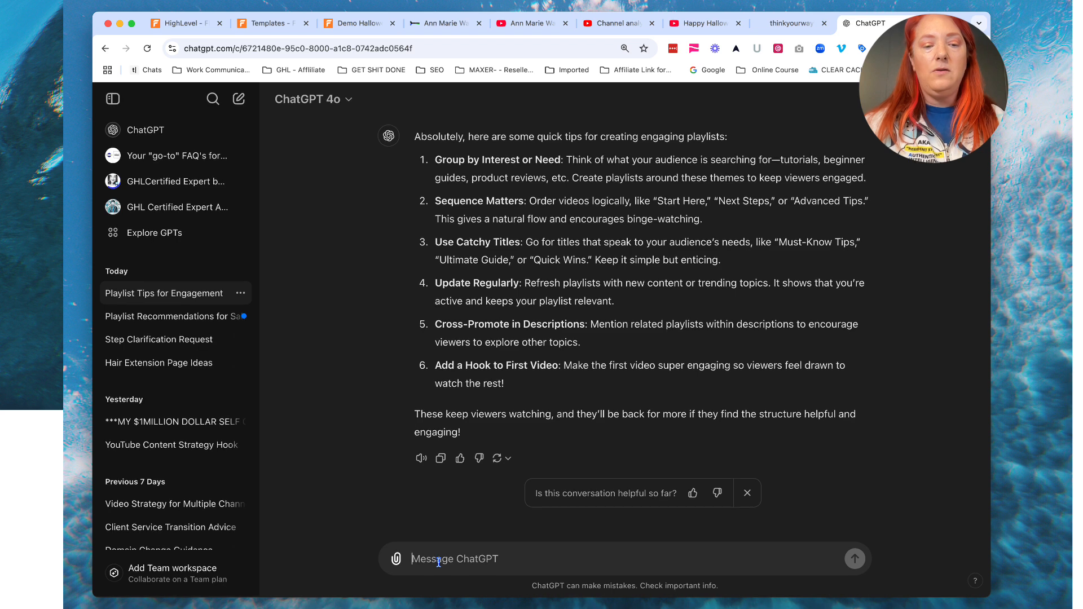
# Begin a follow-up message in the same chat with "Thanks. Not quited what I was looking for.".
pyautogui.write('Tha')
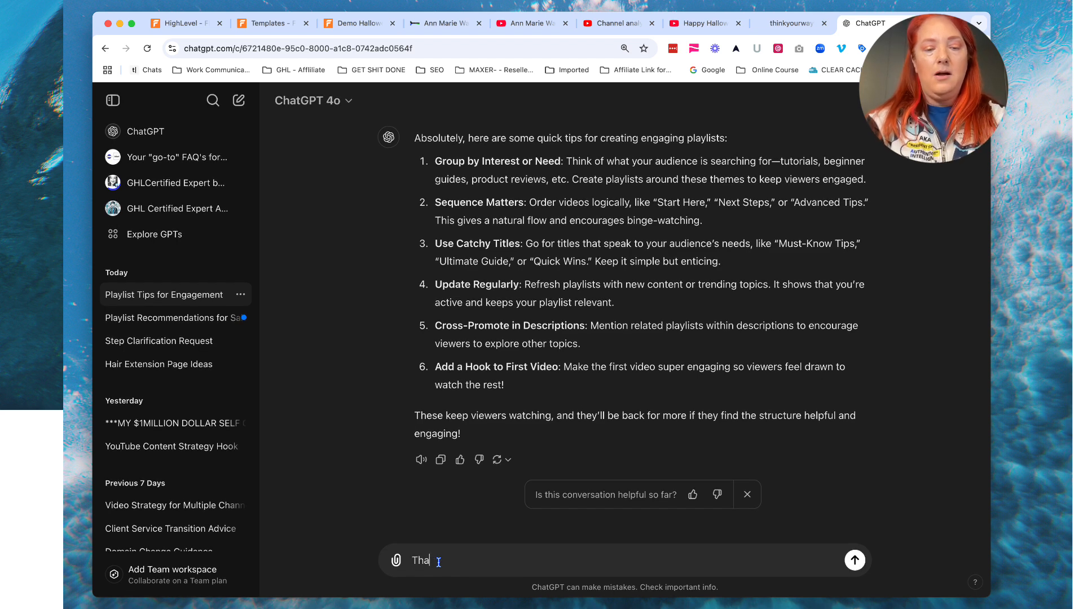
pyautogui.write('nks.  No')
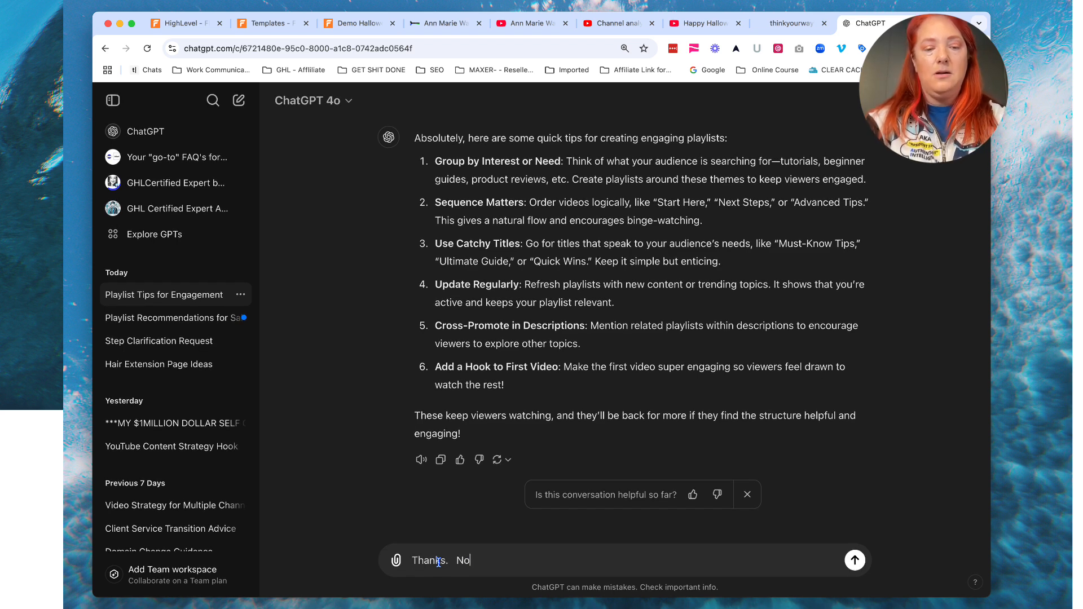
pyautogui.write('t quited wha')
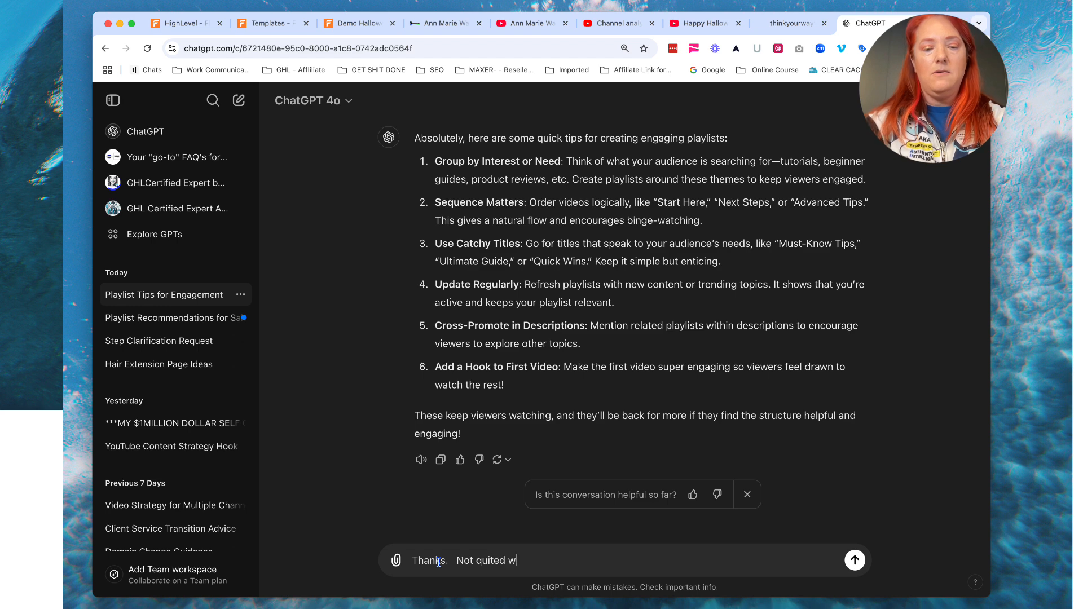
pyautogui.press('BackSpace')
pyautogui.write('hat I wa')
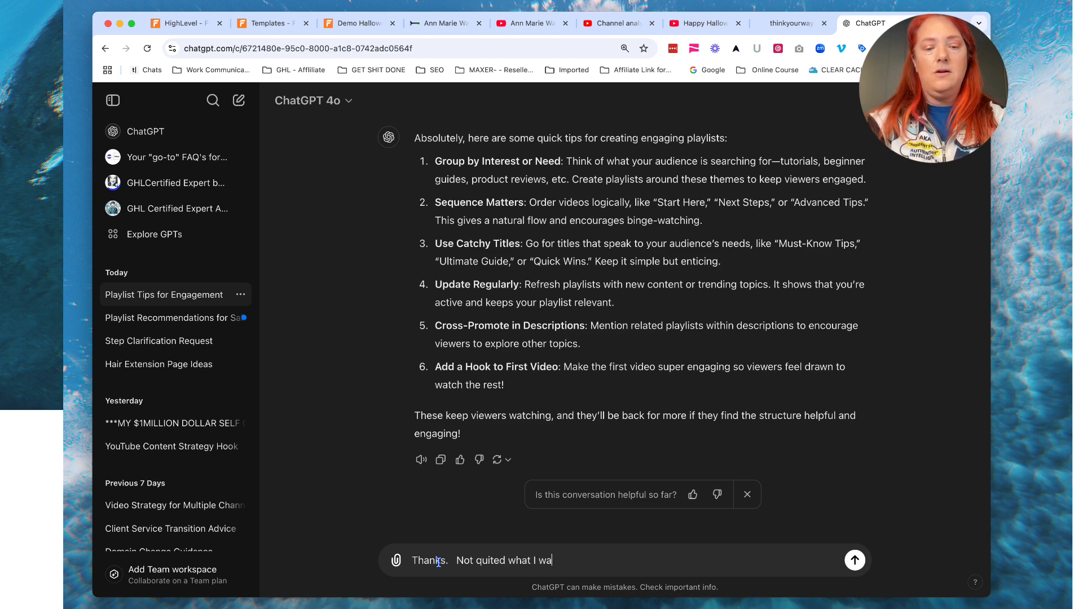
pyautogui.write('s looking')
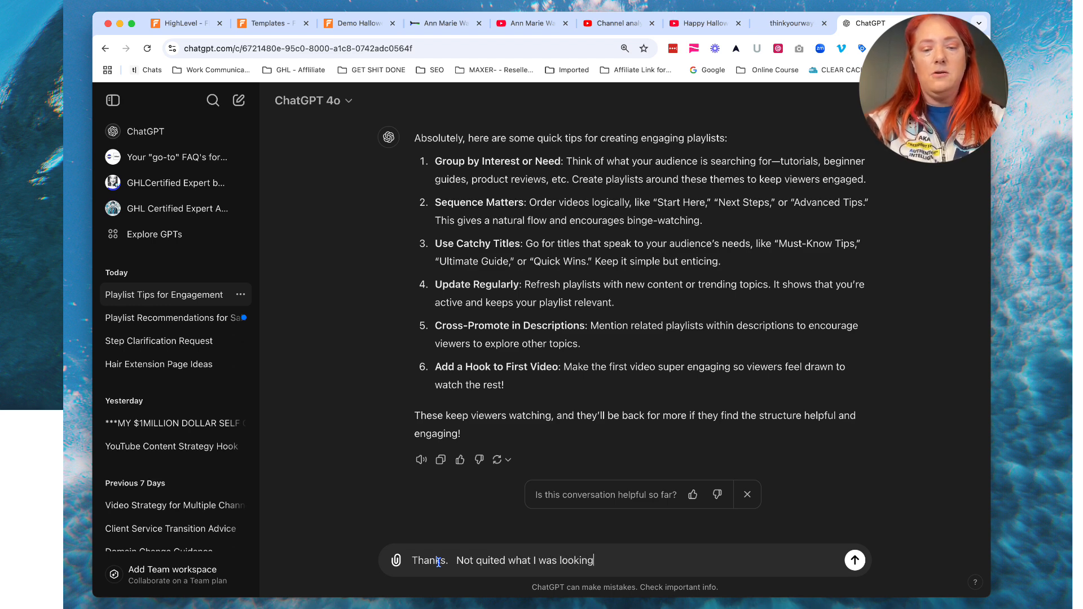
pyautogui.write(' for.  ')
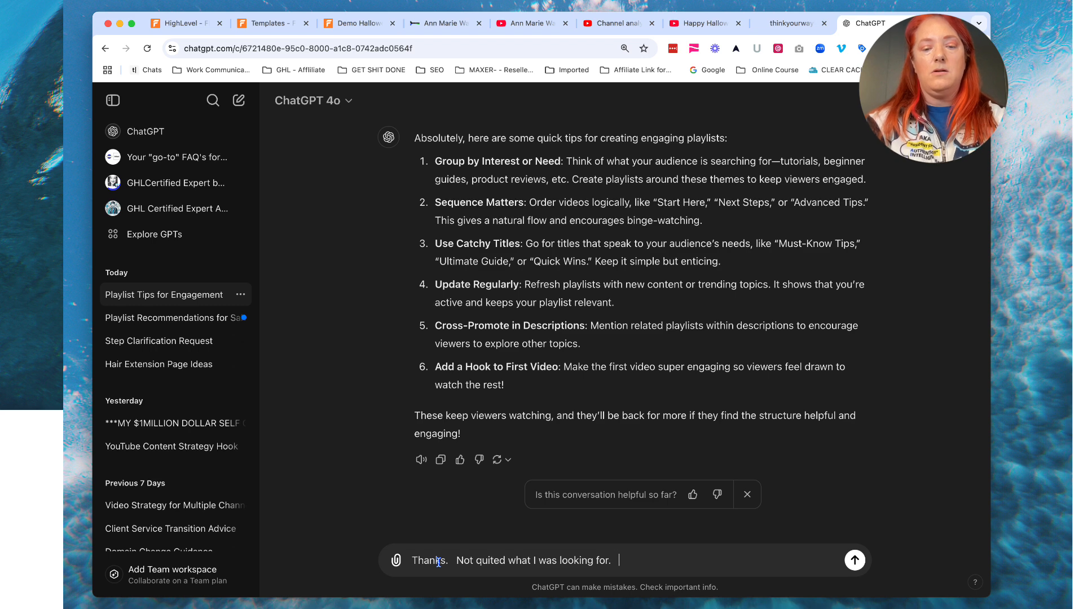
# Complete the follow-up with "Please make some playlists that someone in my audience would find useful.", send it, and read the suggested playlists.
pyautogui.write('Please mak')
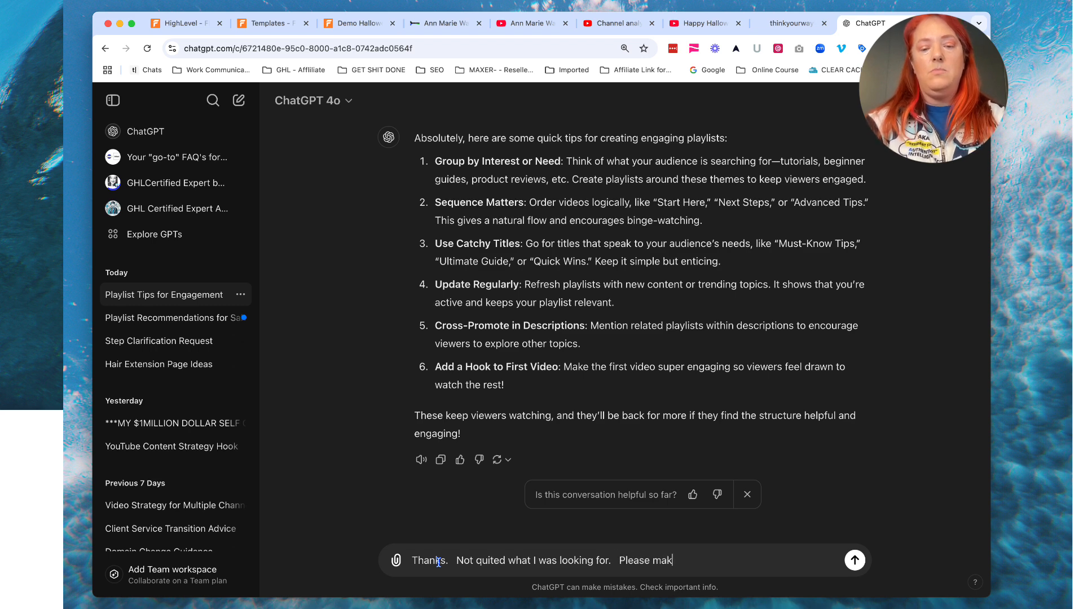
pyautogui.write('e some play')
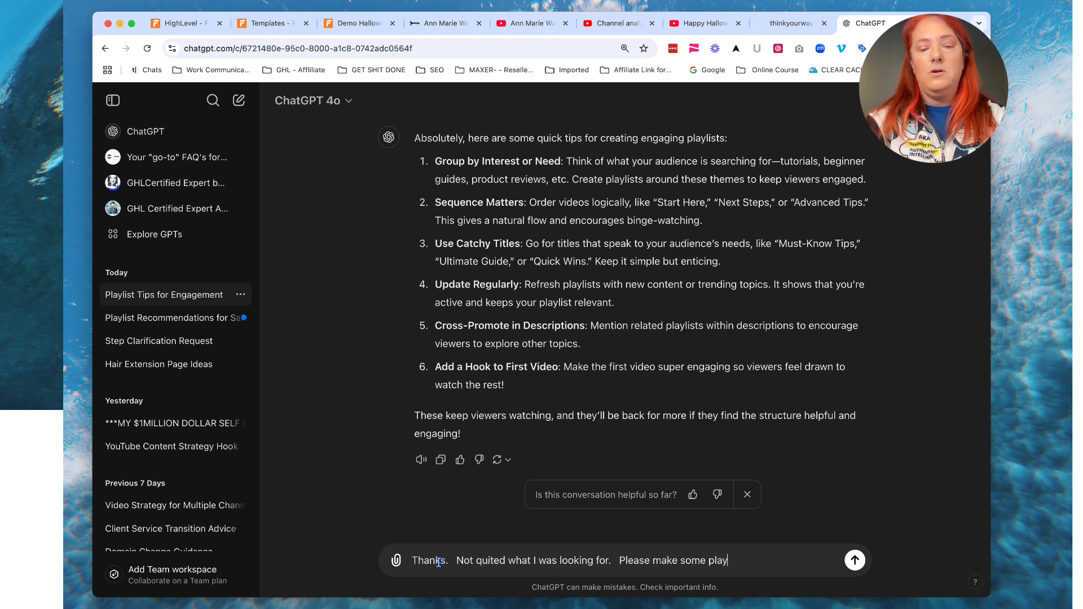
pyautogui.write('lists th')
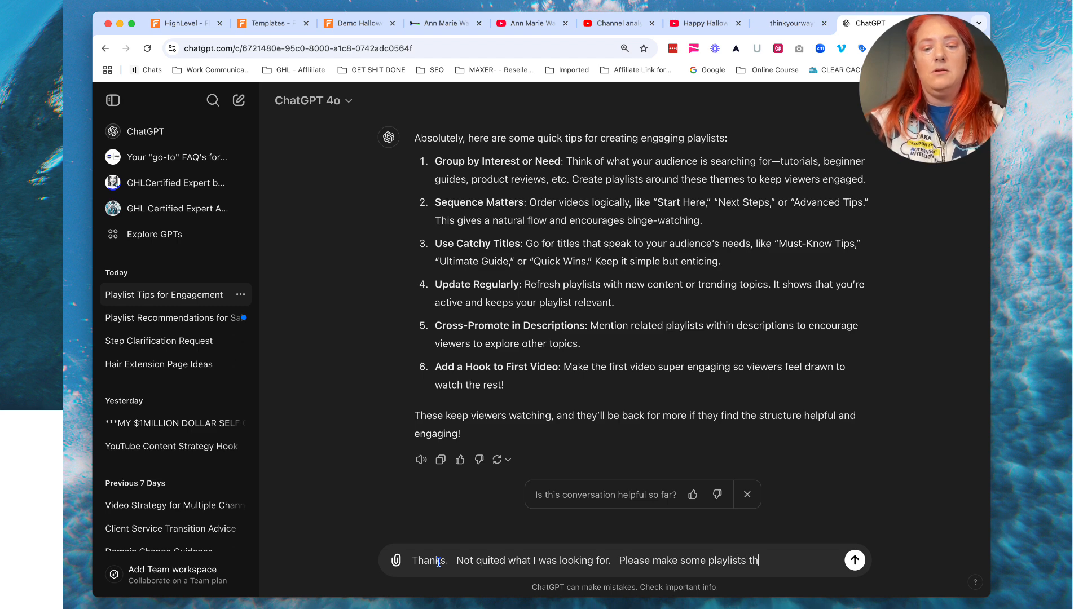
pyautogui.write('at someo')
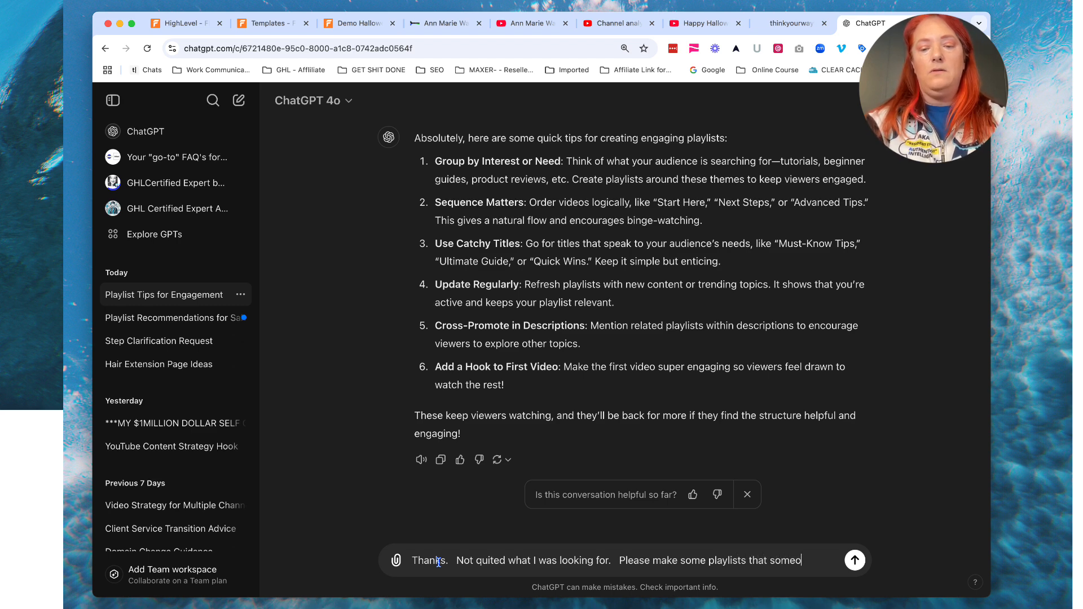
pyautogui.write('ne in my au')
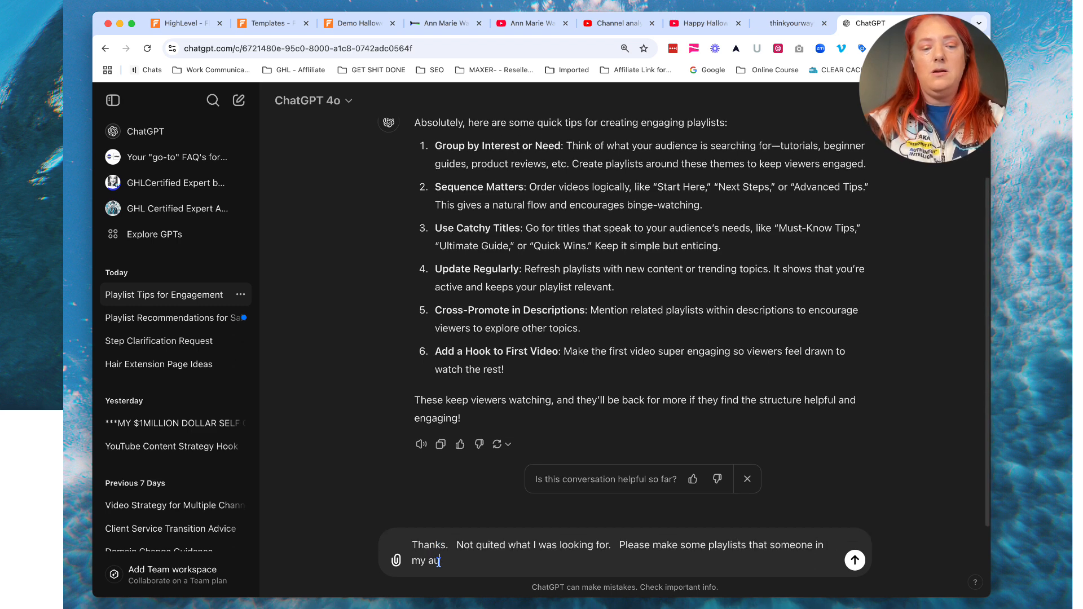
pyautogui.write('dience wo')
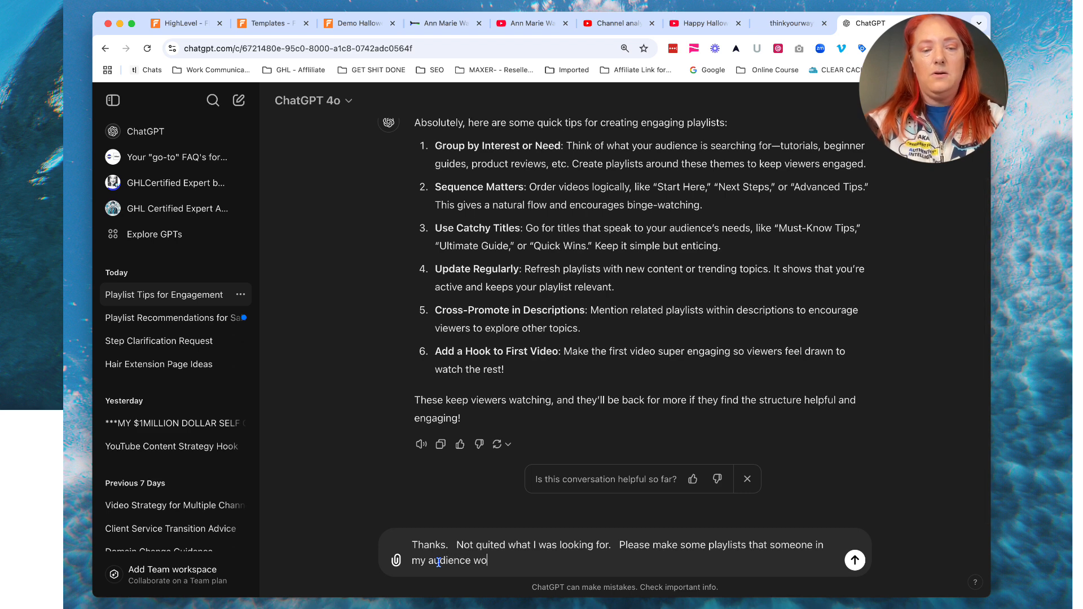
pyautogui.write('uld find useful.')
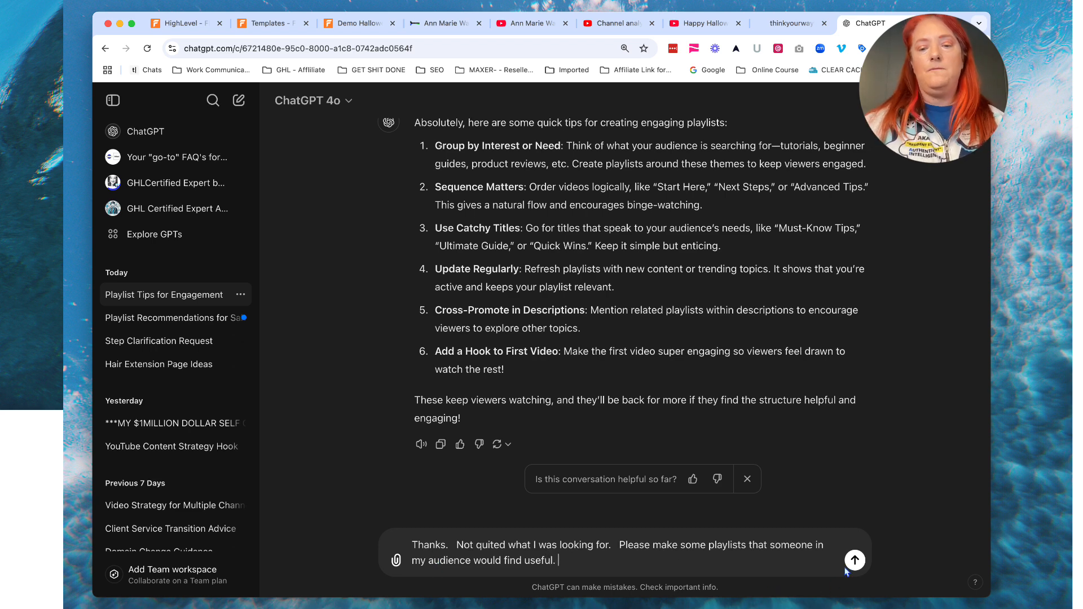
pyautogui.click(854, 563)
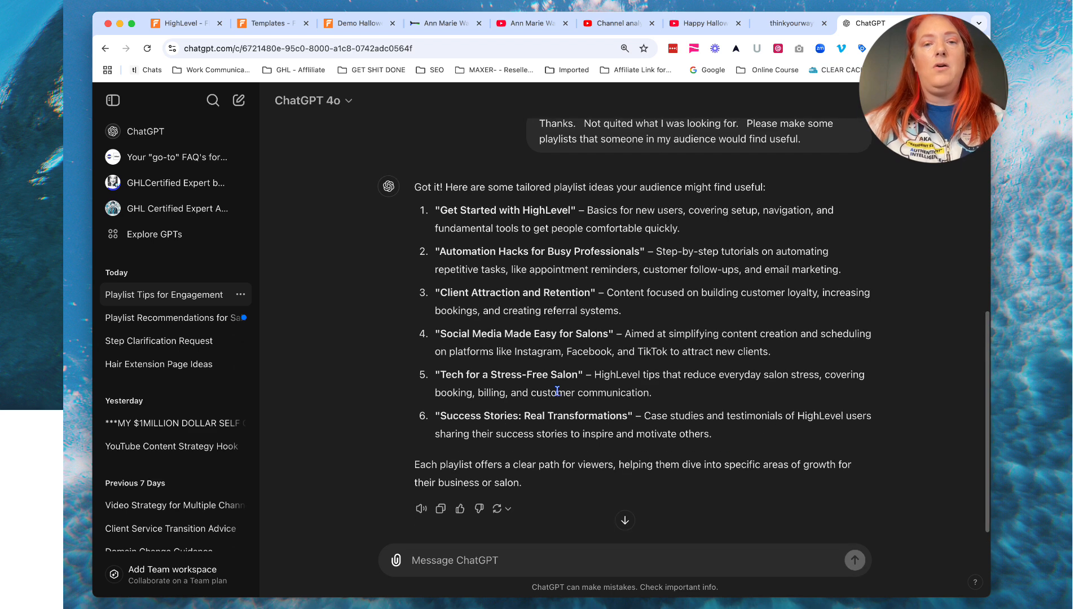
pyautogui.scroll(1, 558, 392)
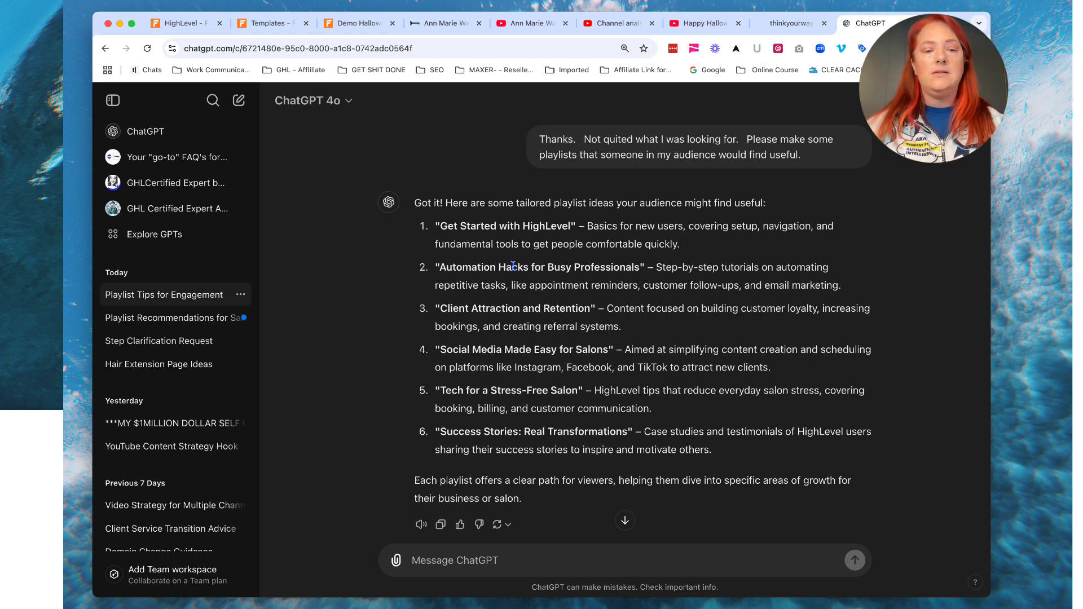
pyautogui.scroll(-2, 519, 327)
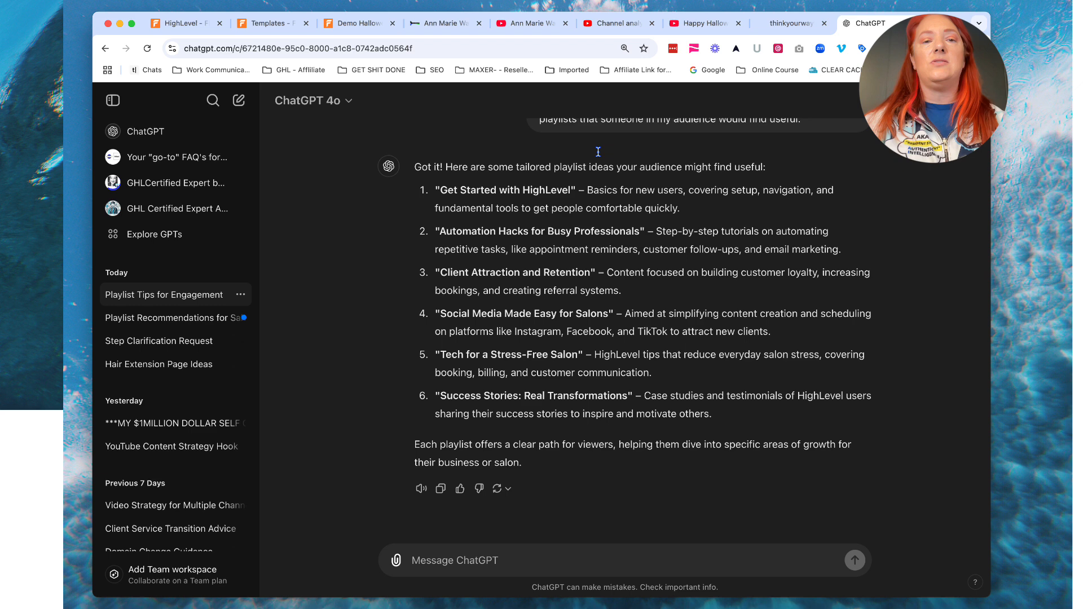
# Switch to the YouTube channel page and open the channel's playlists in YouTube Studio's content manager.
pyautogui.click(604, 32)
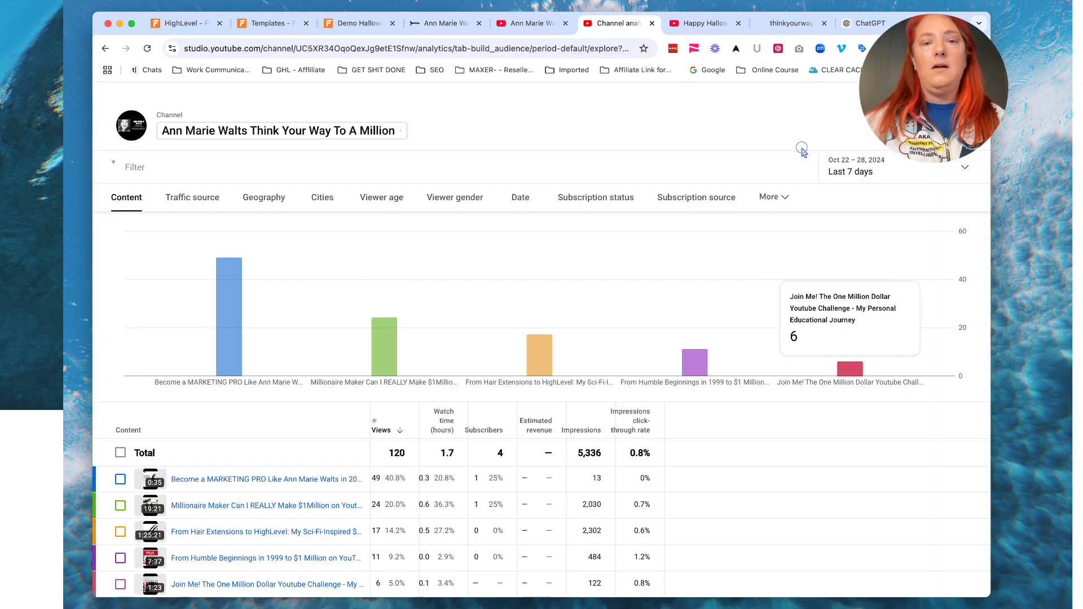
pyautogui.click(105, 49)
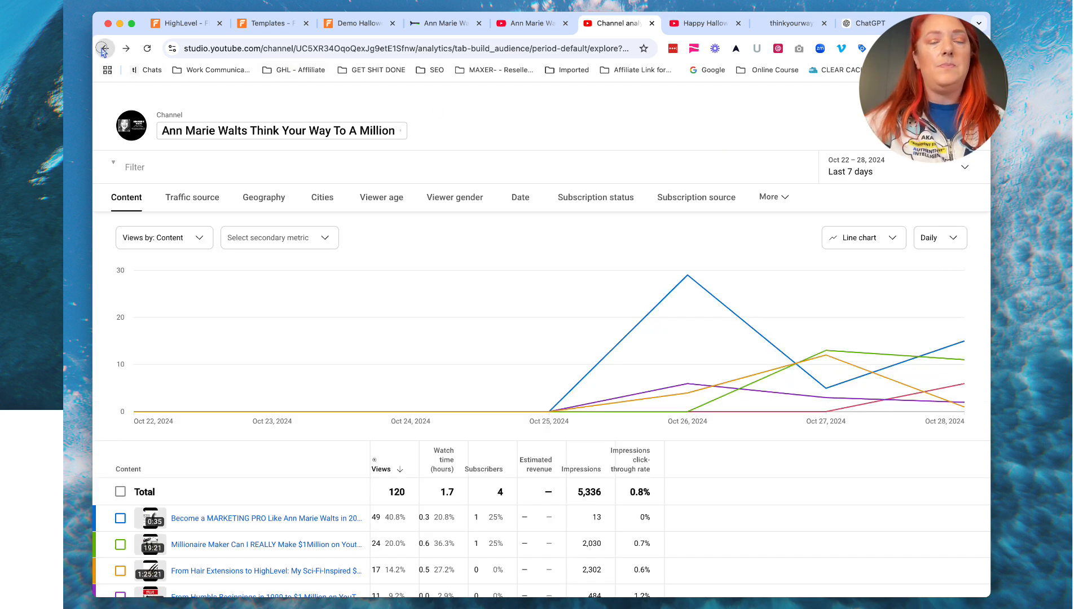
pyautogui.click(531, 23)
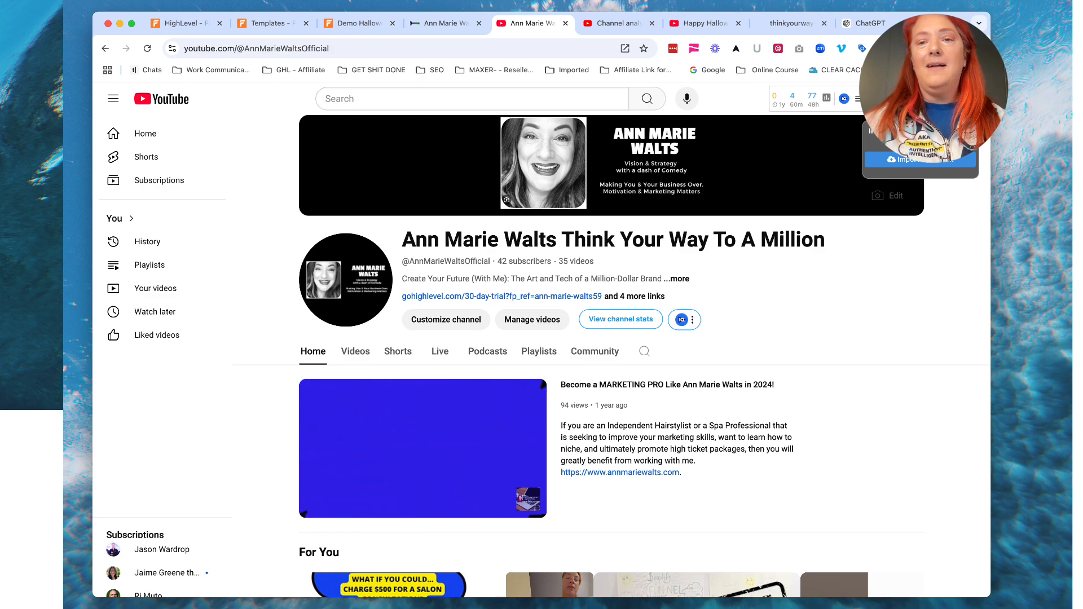
pyautogui.click(902, 99)
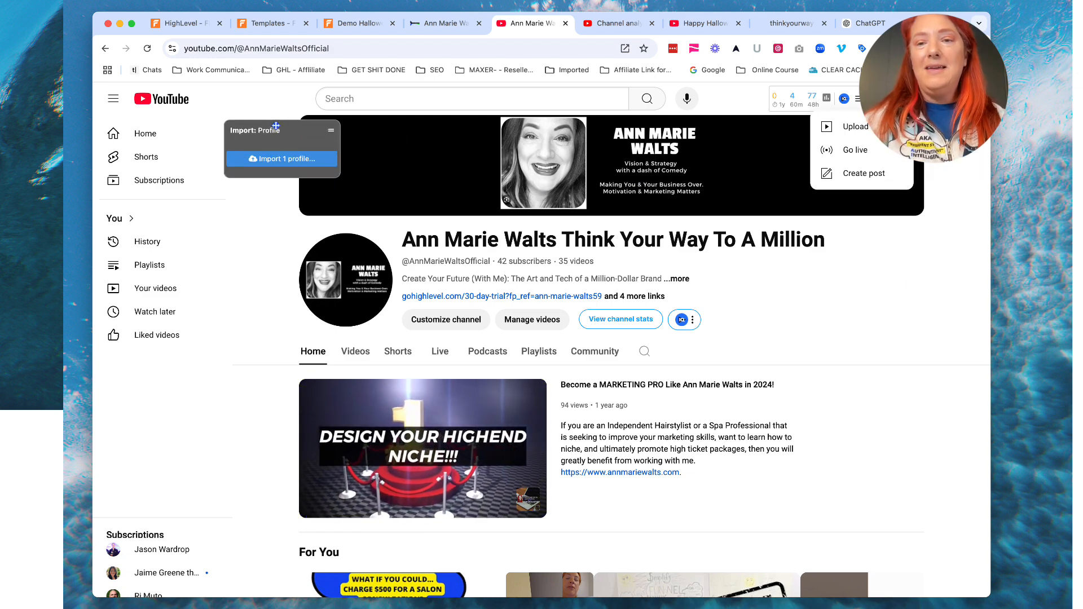
pyautogui.click(970, 99)
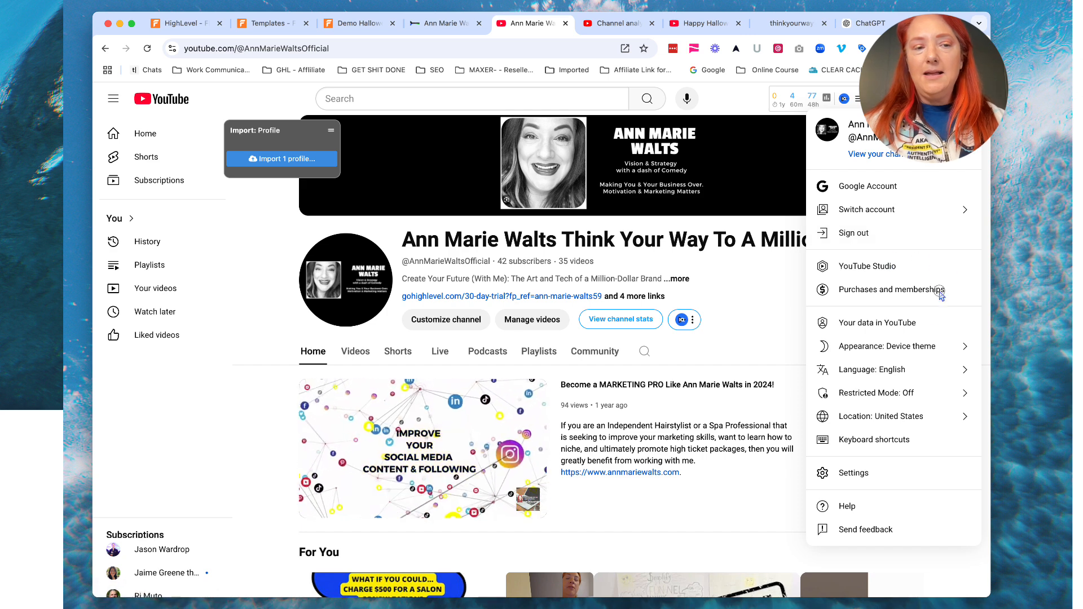
pyautogui.click(524, 320)
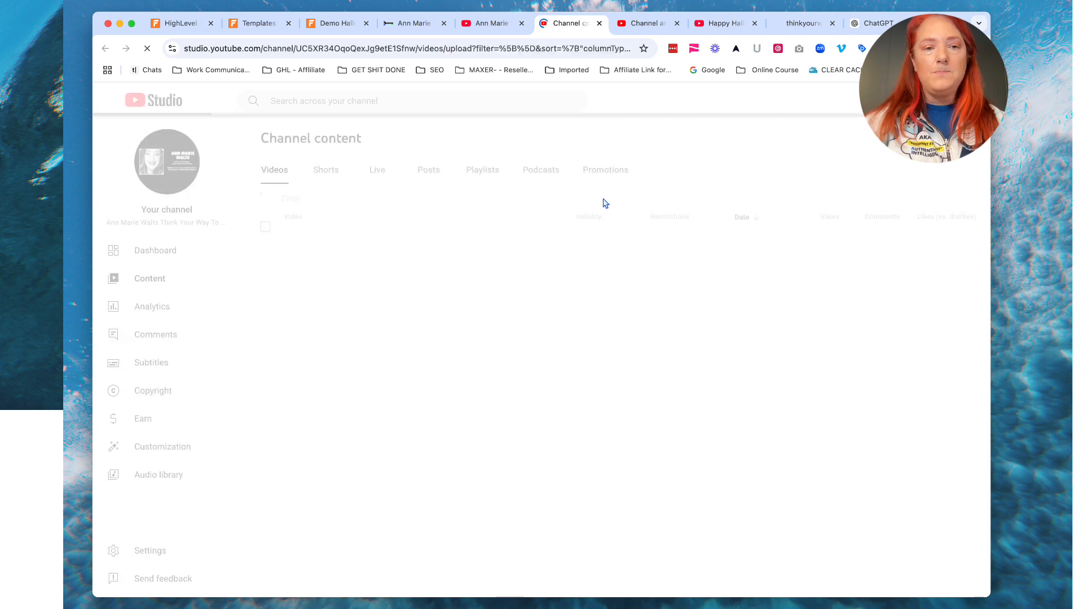
pyautogui.click(483, 171)
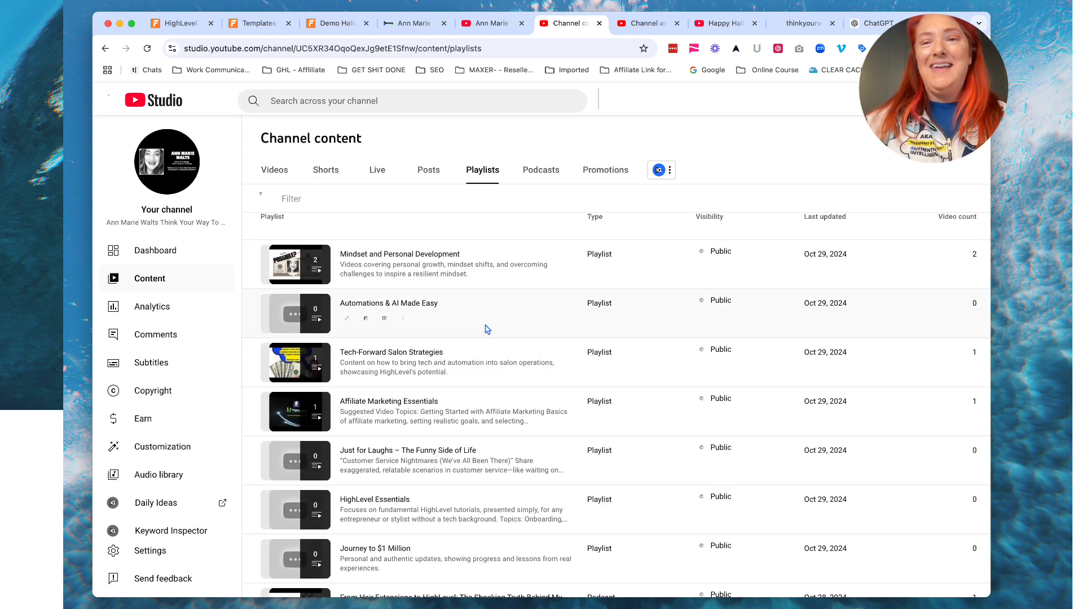
pyautogui.scroll(-1, 487, 330)
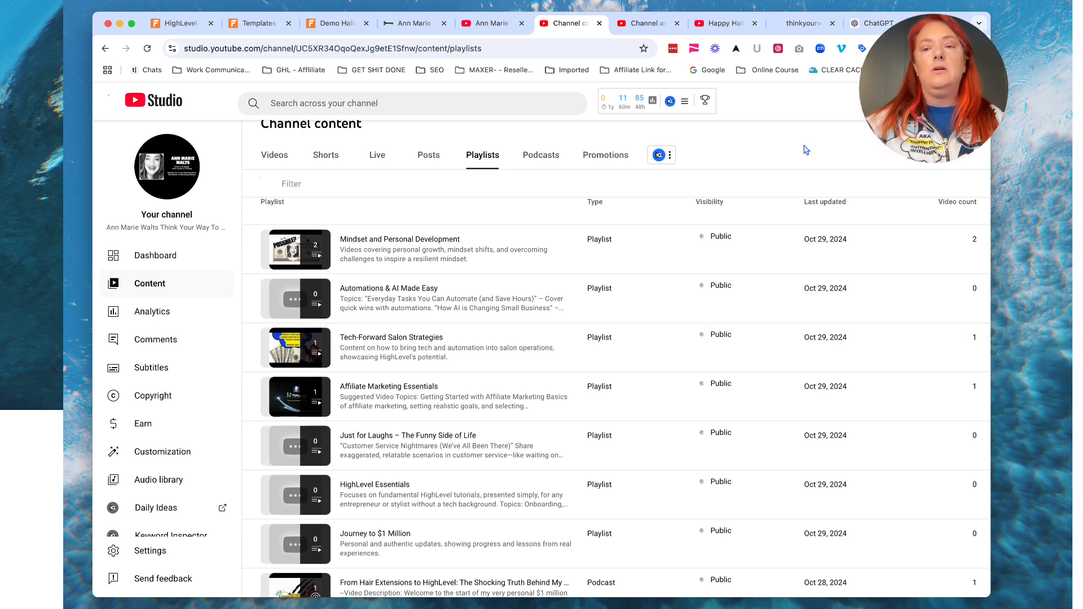
# View the channel's public home page, examine its video and Shorts sections, and return to the Studio playlists.
pyautogui.click(967, 102)
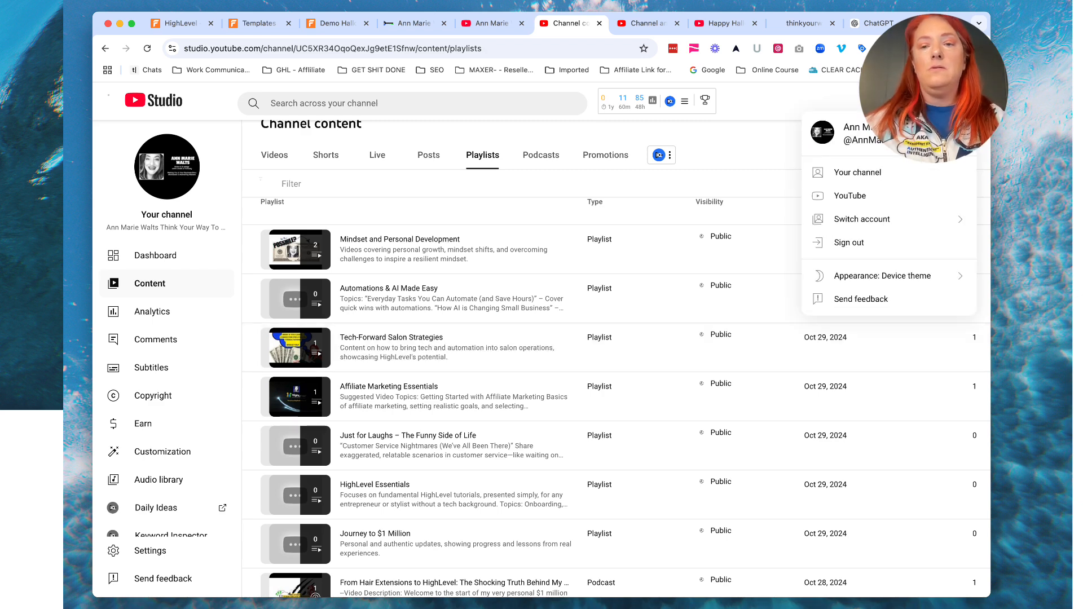
pyautogui.click(862, 172)
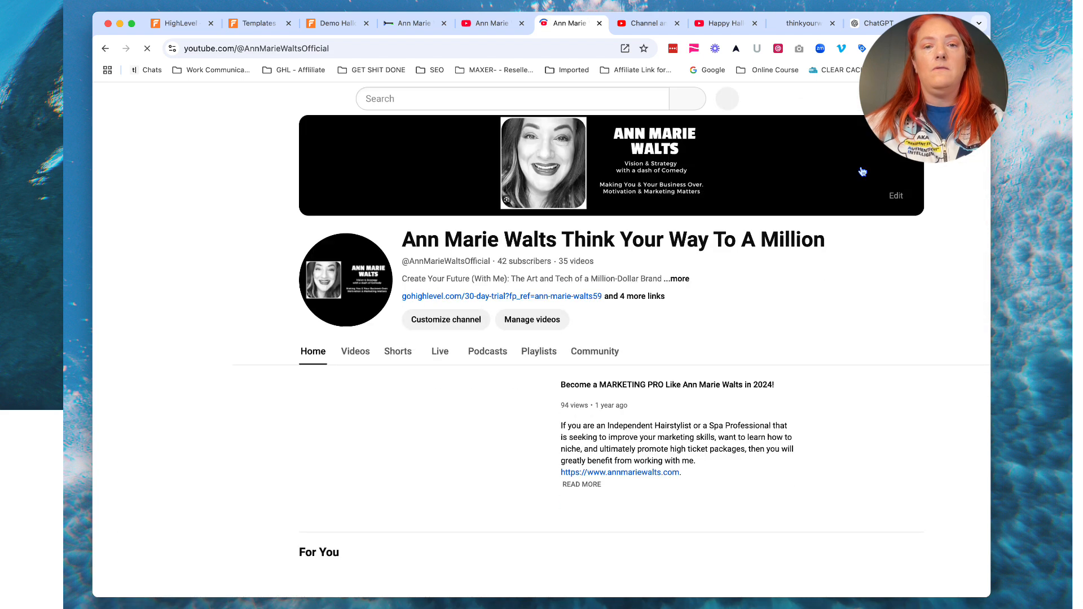
pyautogui.scroll(-3, 571, 484)
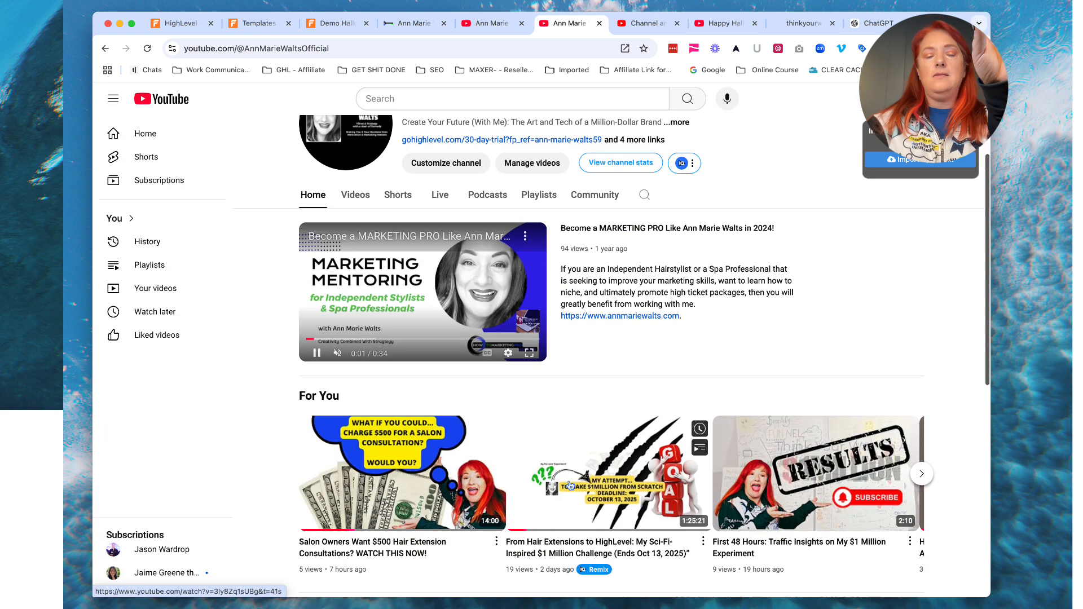
pyautogui.scroll(-7, 571, 484)
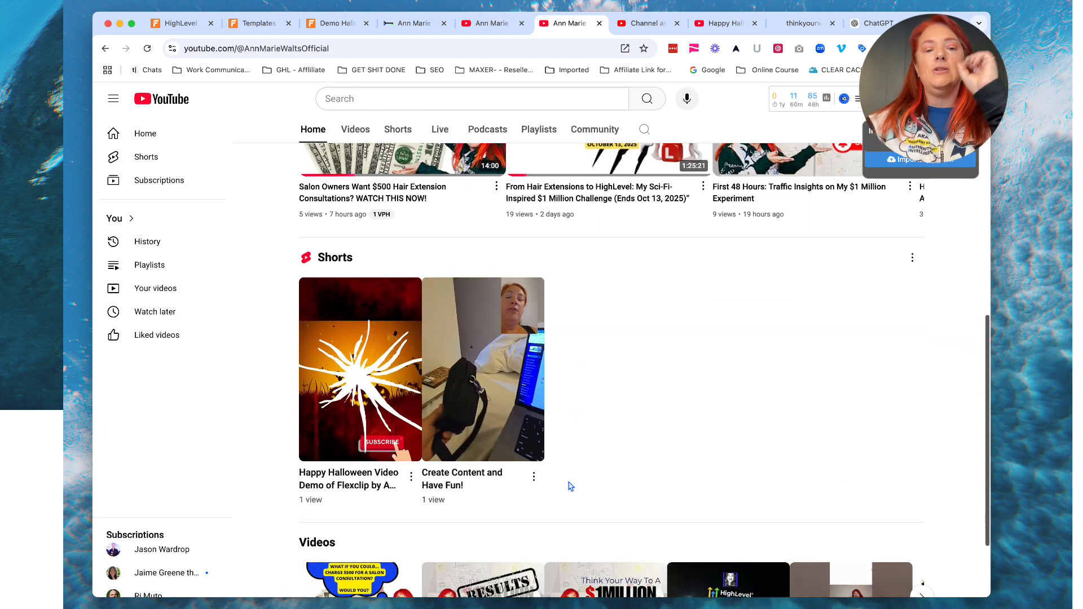
pyautogui.scroll(-2, 571, 487)
pyautogui.scroll(12, 568, 452)
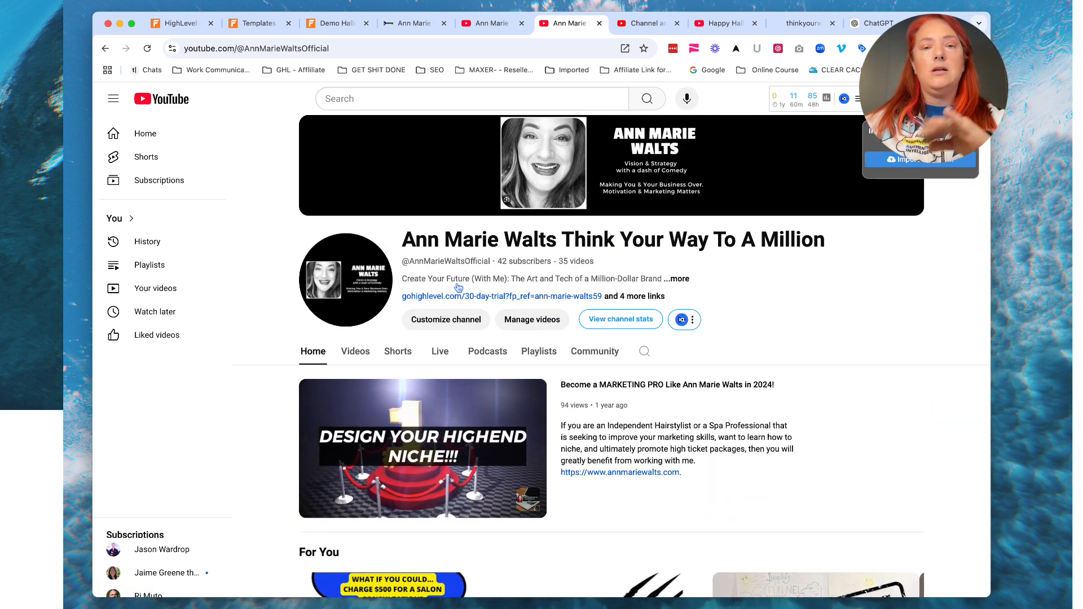
pyautogui.scroll(-2, 504, 470)
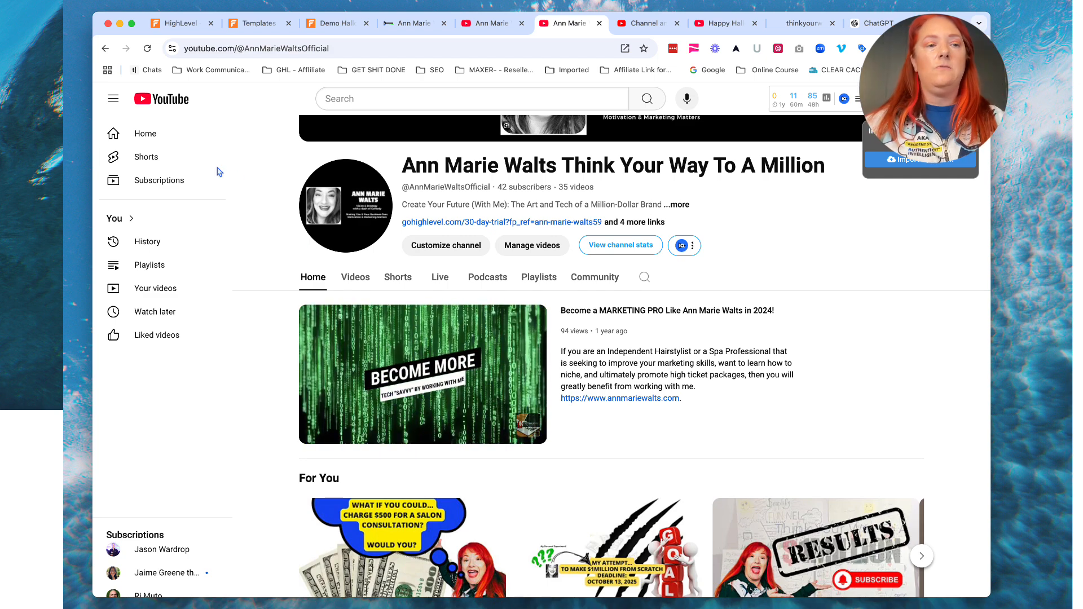
pyautogui.click(106, 48)
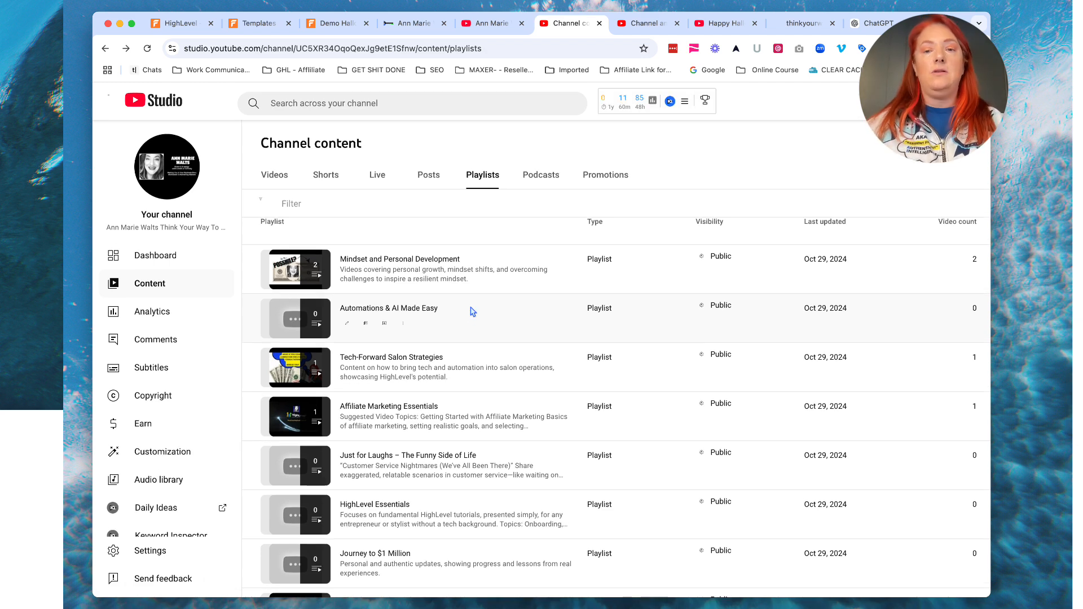
pyautogui.click(925, 101)
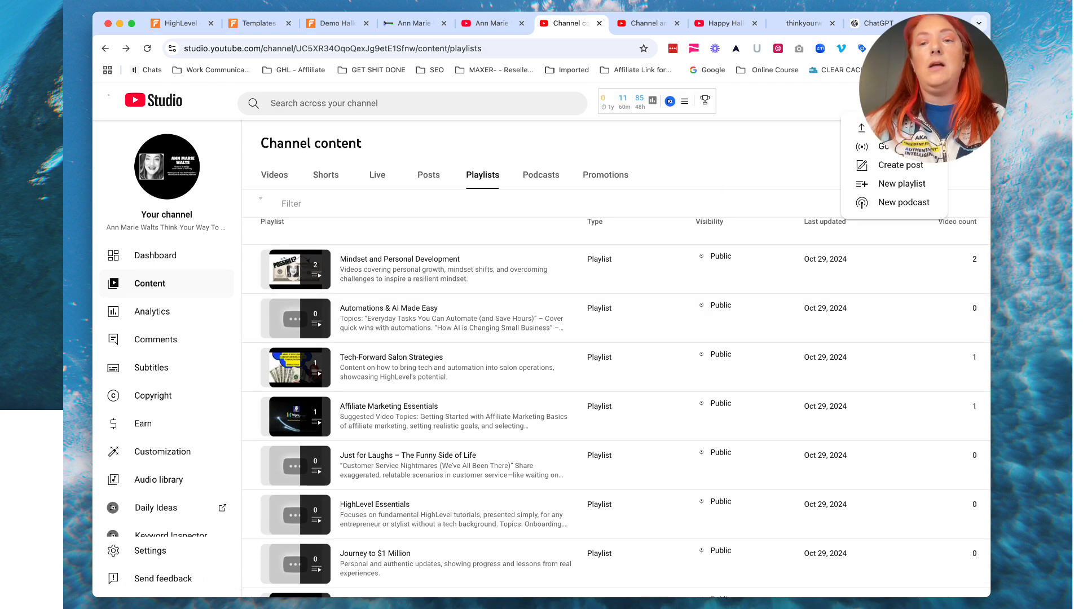
pyautogui.click(902, 184)
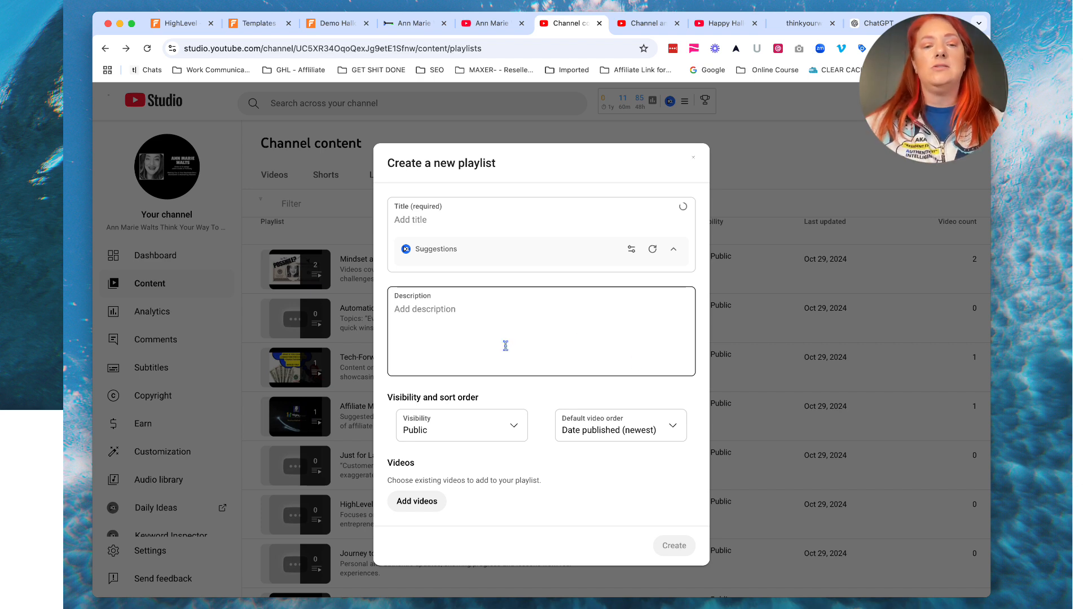
pyautogui.click(450, 220)
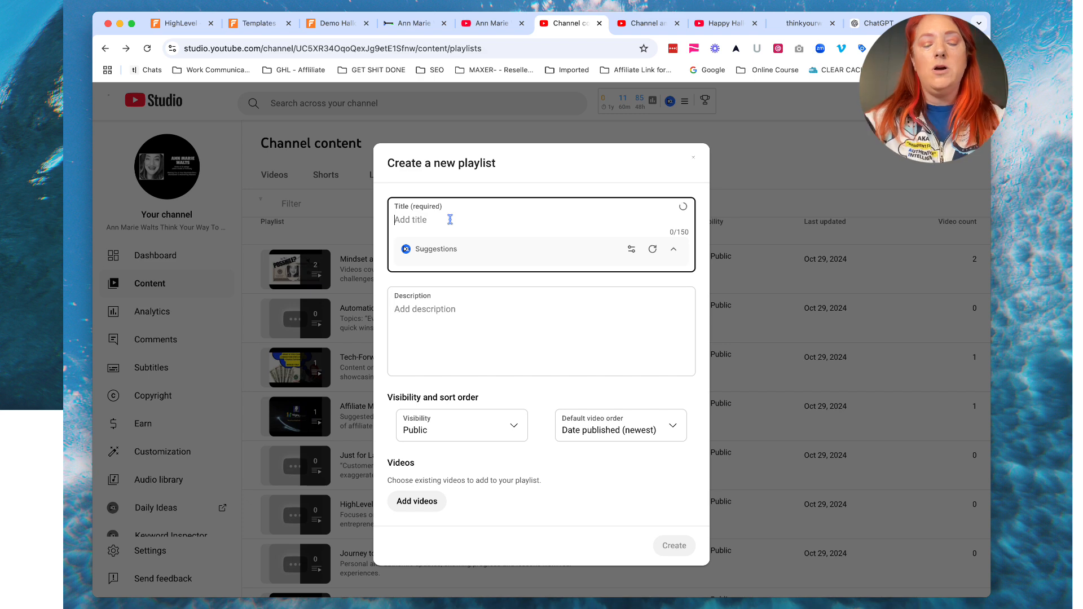
pyautogui.write('Hair Extensions')
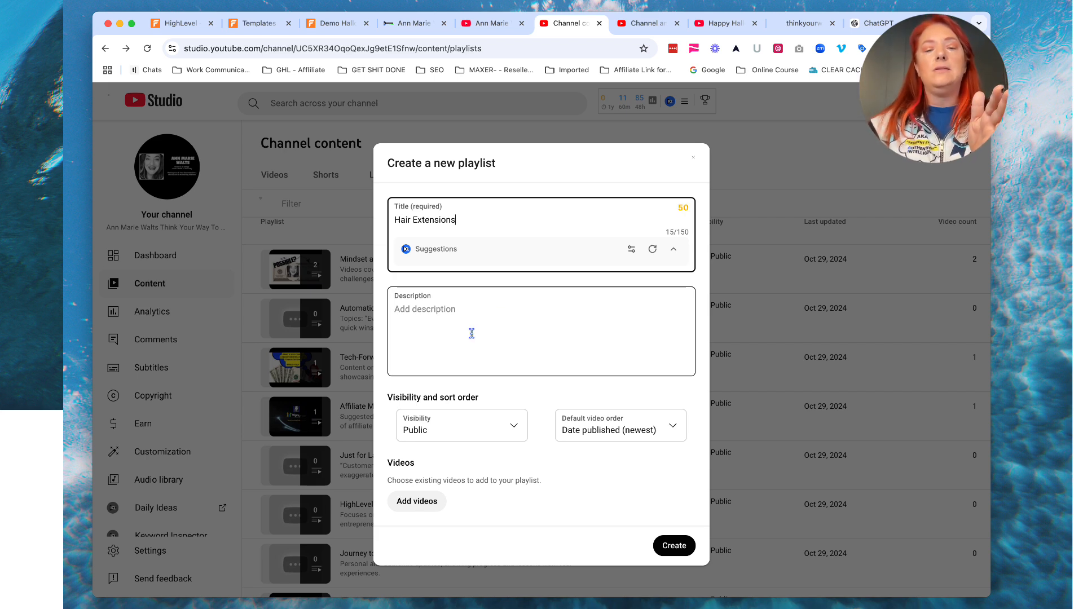
pyautogui.click(776, 163)
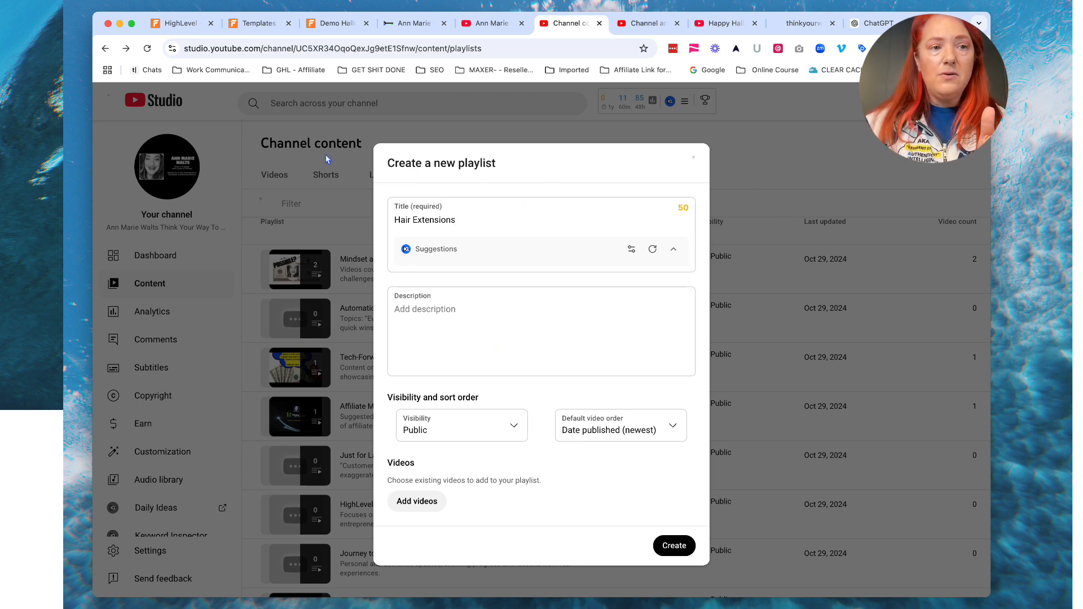
pyautogui.click(105, 48)
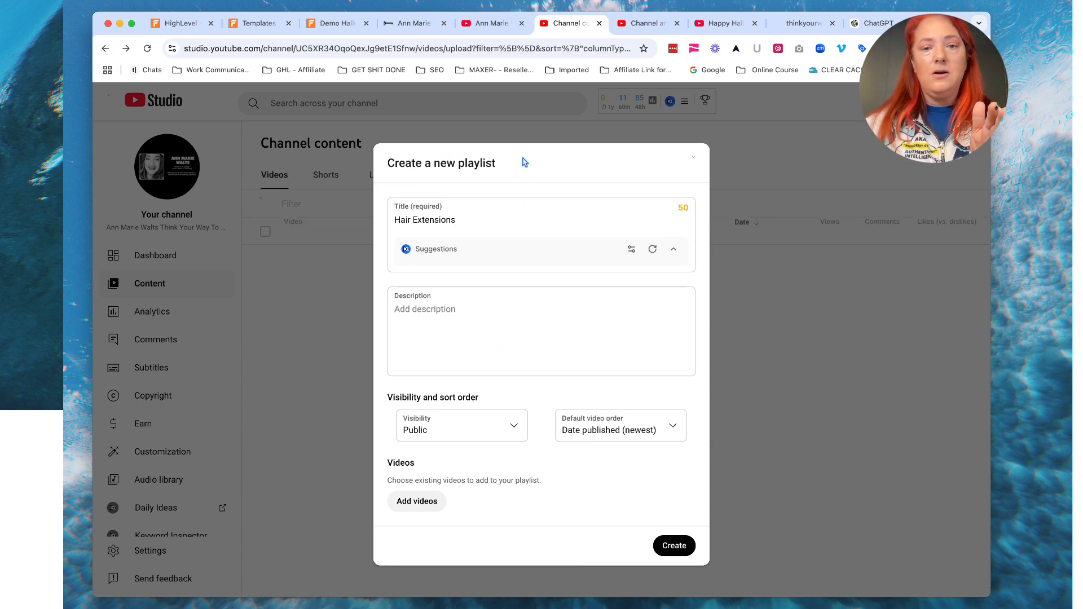
pyautogui.click(694, 163)
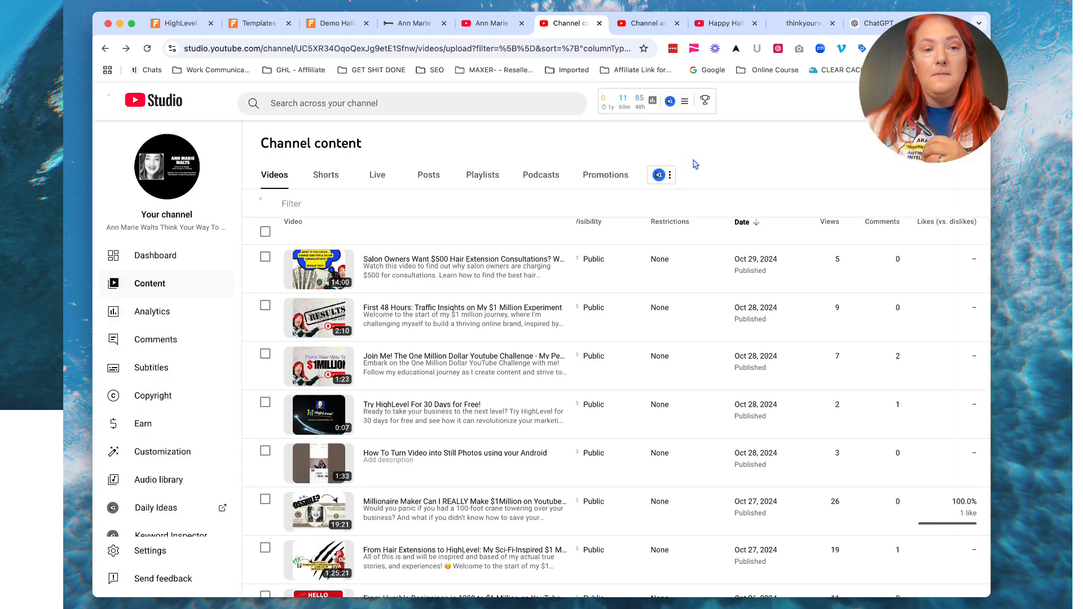
# Reopen the playlists in the channel content and look through the existing entries.
pyautogui.click(470, 178)
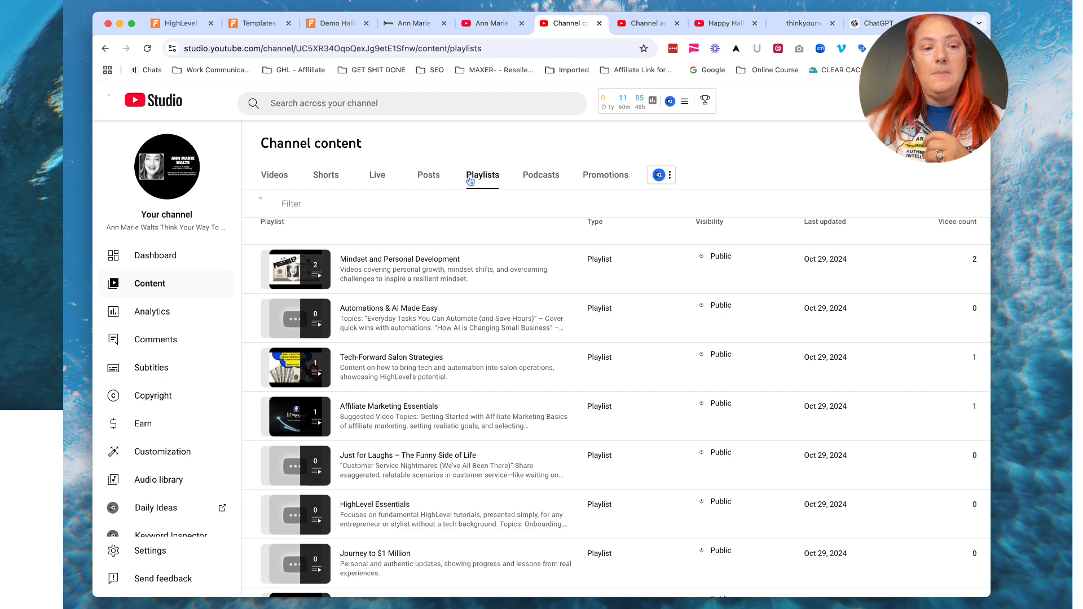
pyautogui.scroll(-1, 529, 254)
pyautogui.scroll(-1, 530, 257)
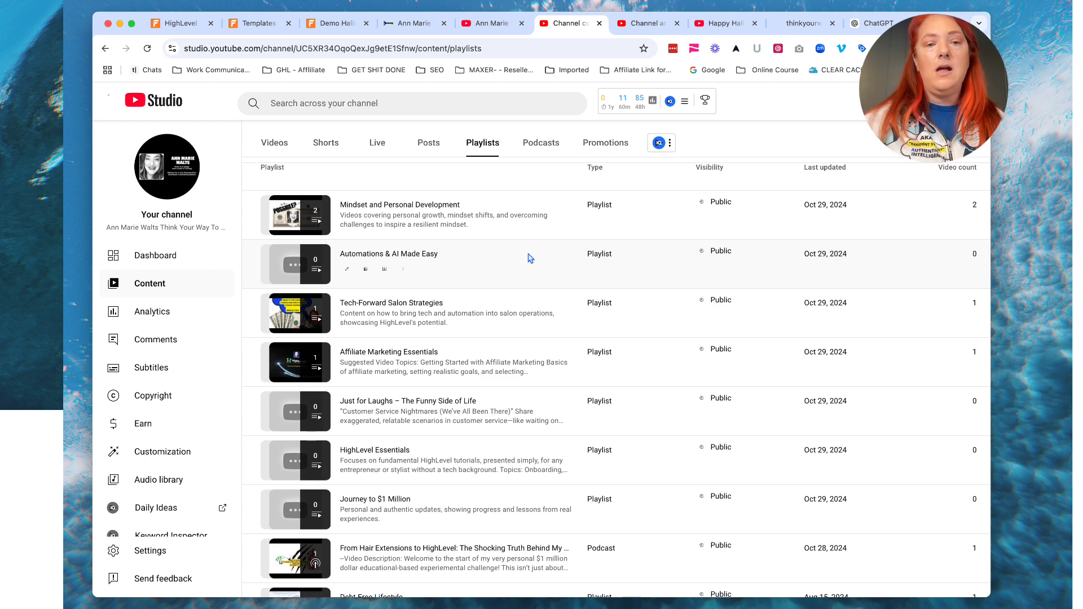
pyautogui.scroll(-1, 530, 258)
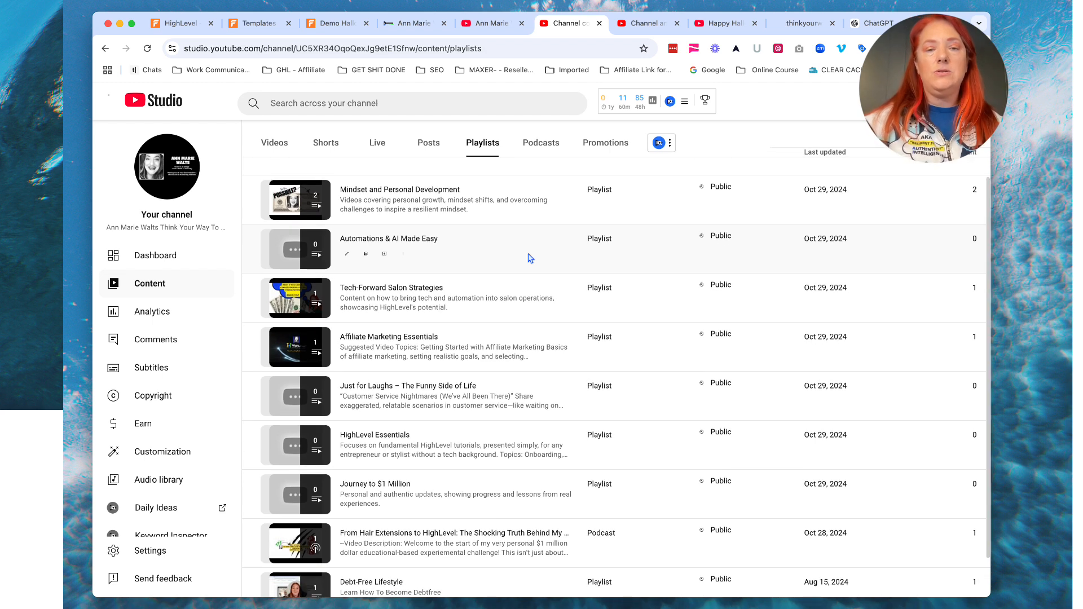
pyautogui.scroll(1, 531, 259)
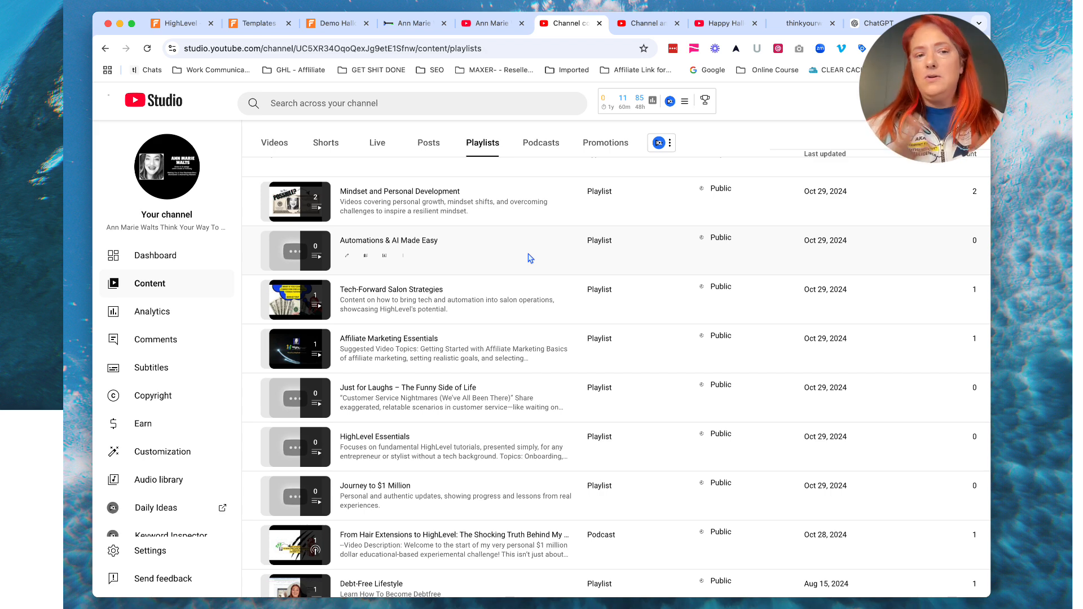
pyautogui.scroll(-1, 531, 258)
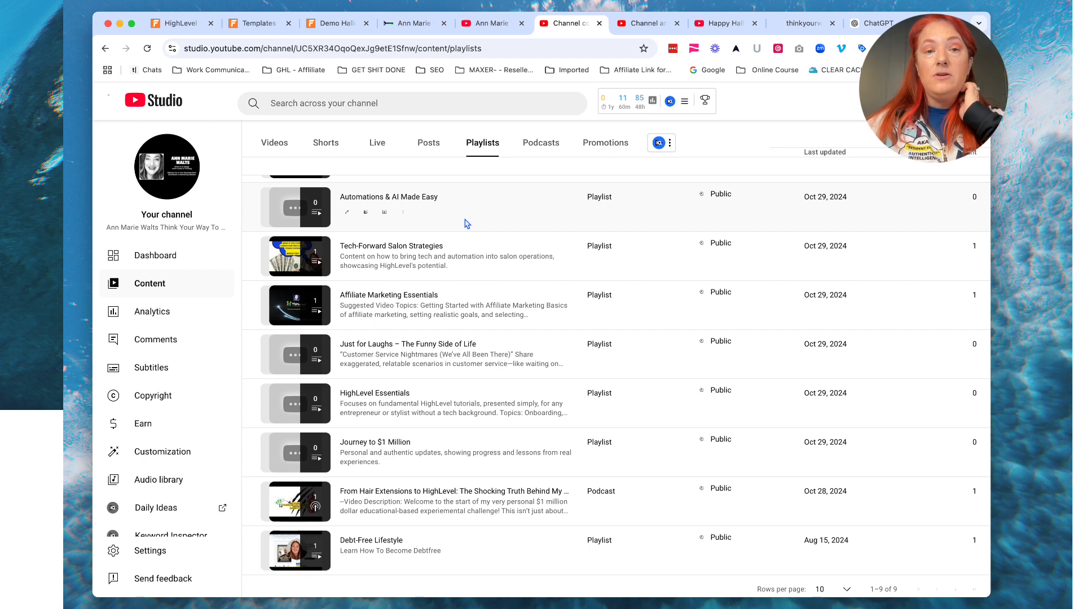
pyautogui.scroll(-1, 472, 268)
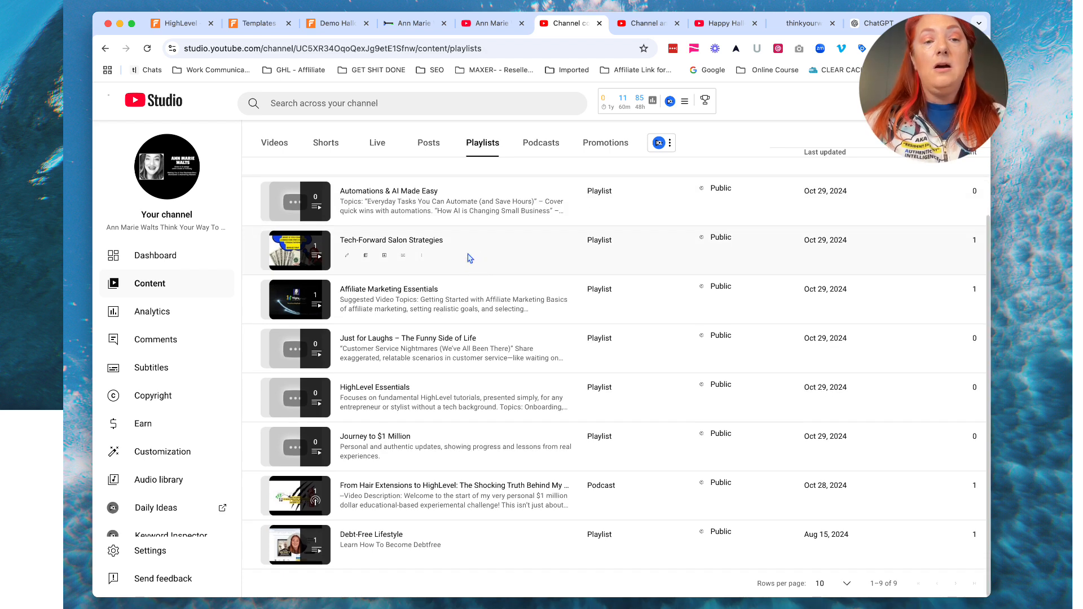
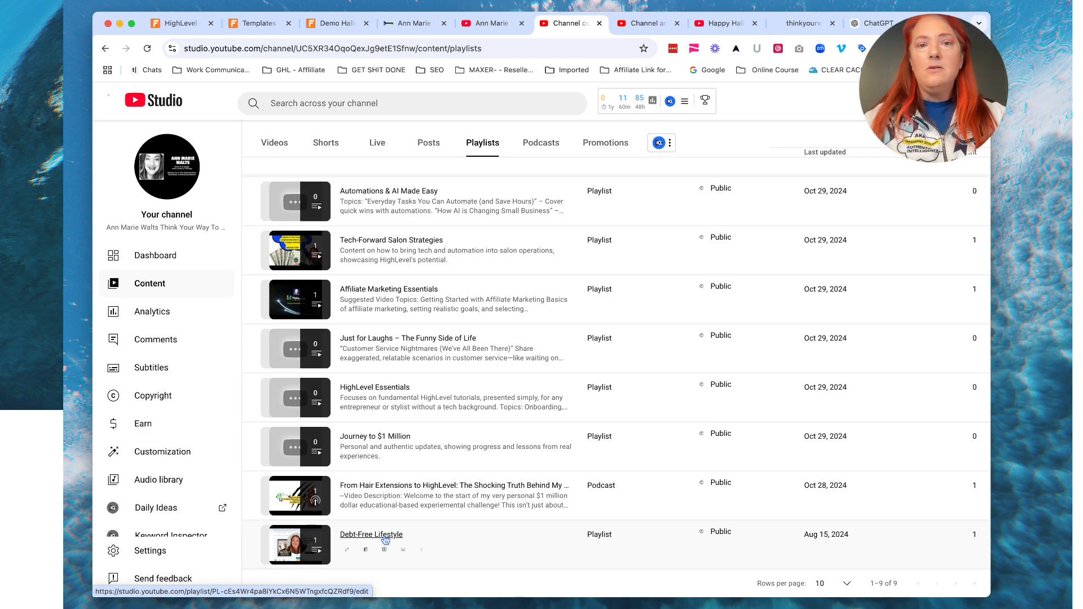
# Switch to ChatGPT and start a new chat.
pyautogui.click(875, 22)
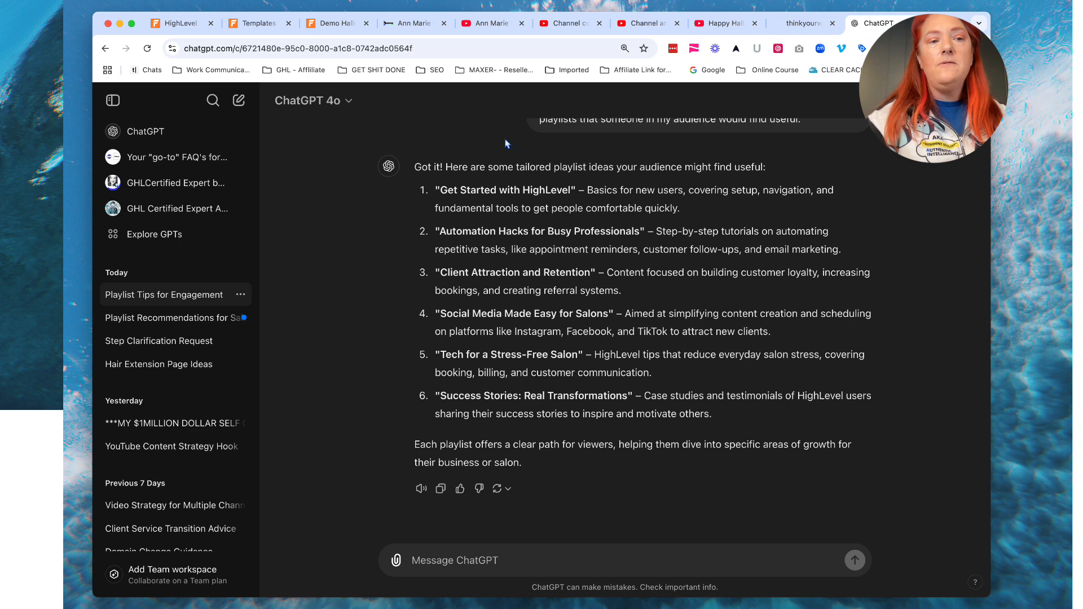
pyautogui.click(124, 140)
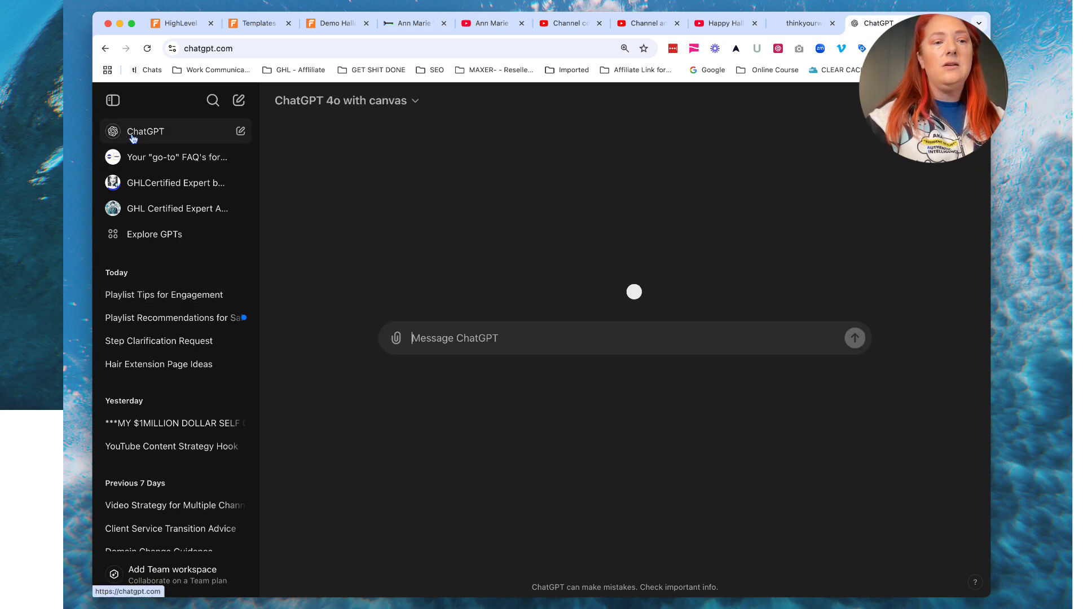
pyautogui.click(241, 105)
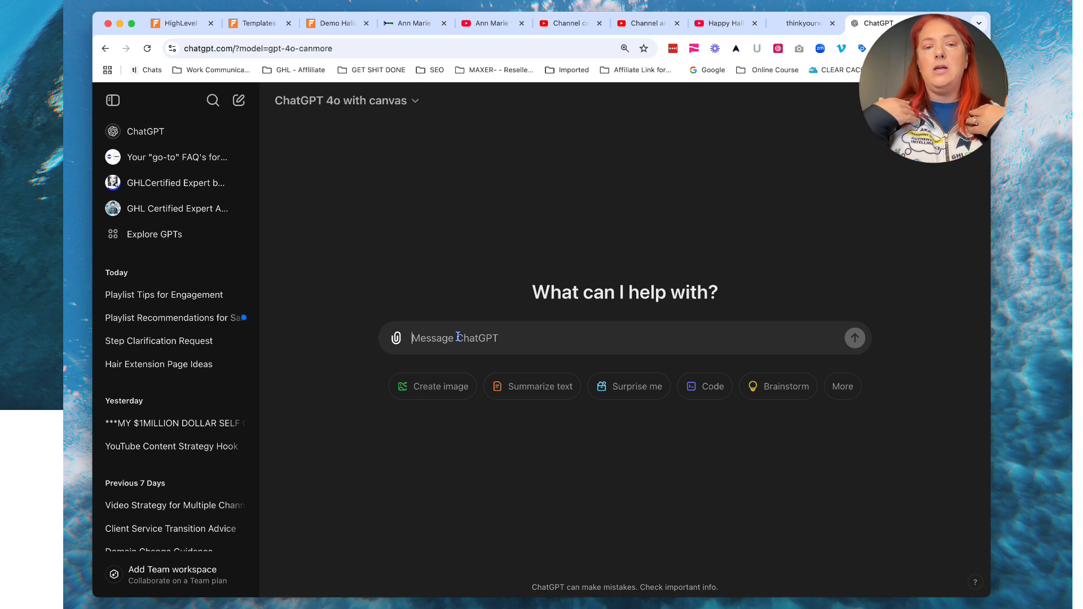
# Begin the chat message with "Please Ace....pretend this isn't me.".
pyautogui.write('Please a')
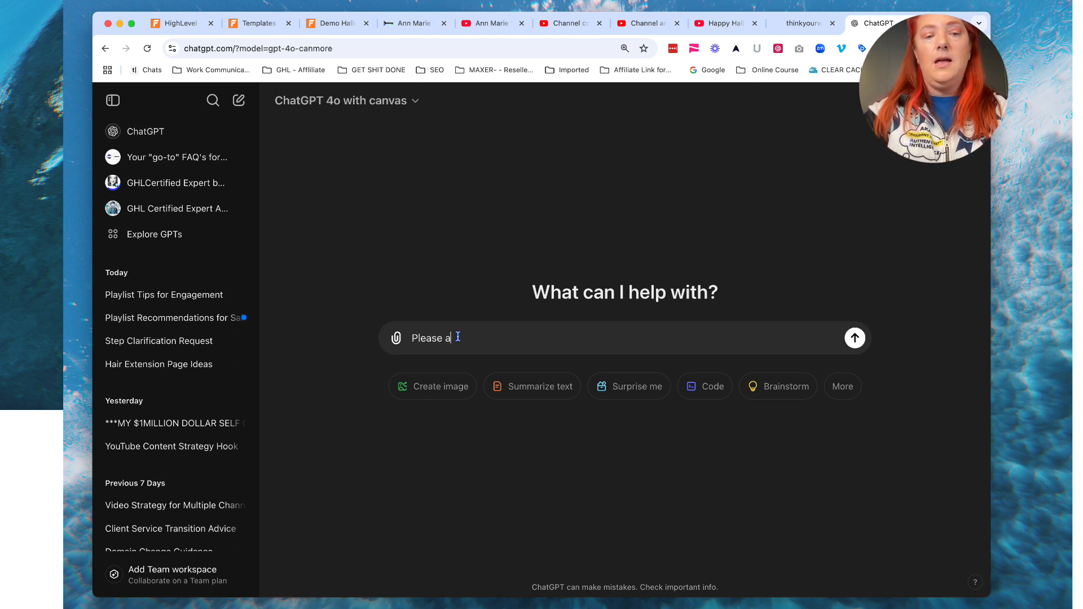
pyautogui.press('BackSpace')
pyautogui.write('Ace....')
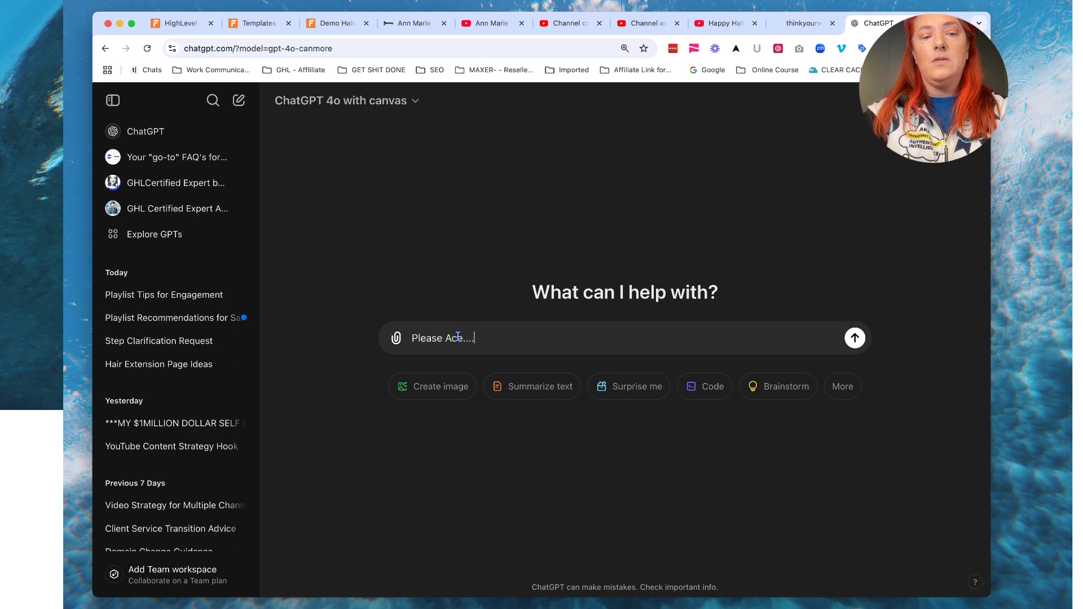
pyautogui.write('pretne')
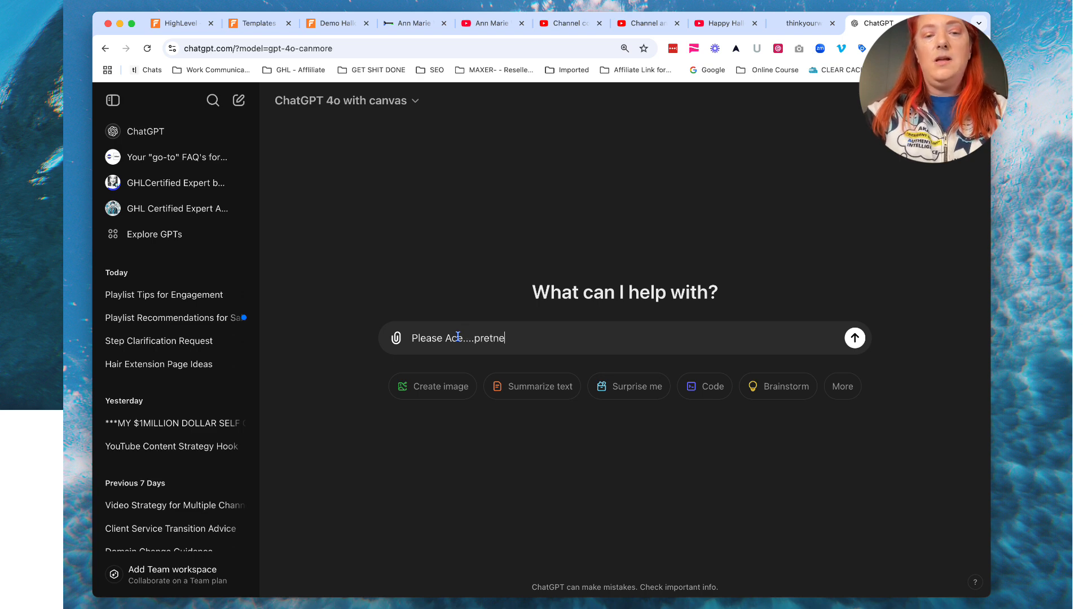
pyautogui.press('BackSpace')
pyautogui.press('BackSpace')
pyautogui.write('end this is')
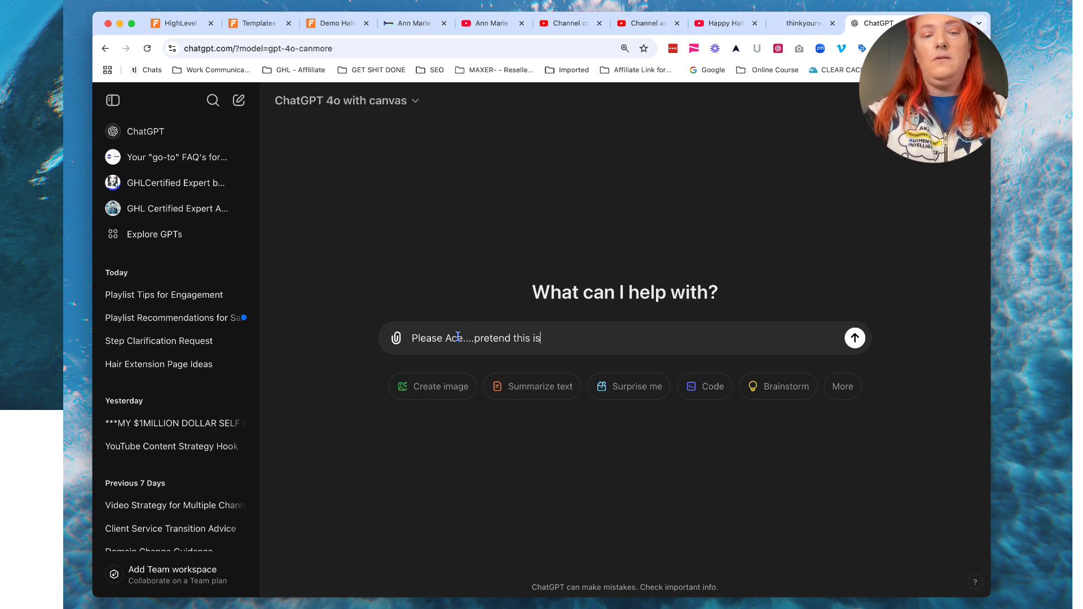
pyautogui.write("n't me")
pyautogui.write('.  ')
# Continue the message with "I'm wrapping up my Live Stream with an organizational tip.".
pyautogui.write("I'm wrap")
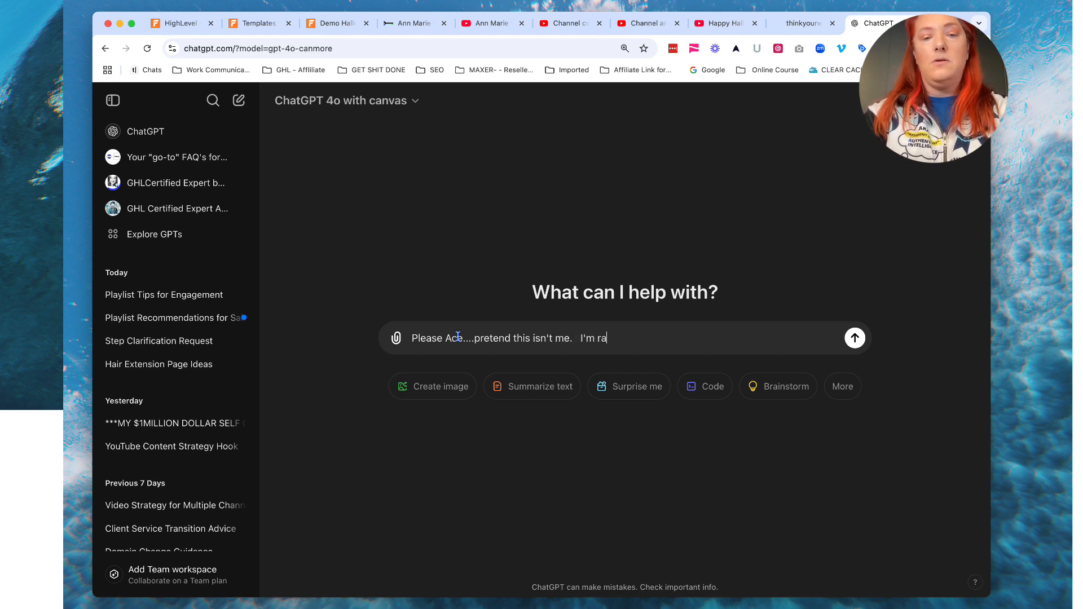
pyautogui.write('ping up my ')
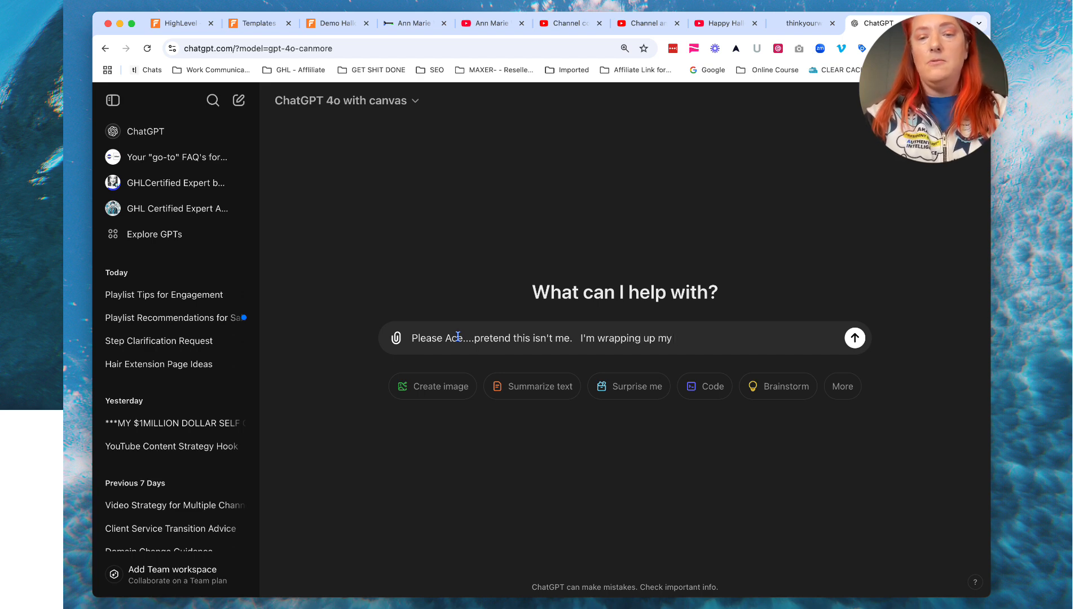
pyautogui.write('Li')
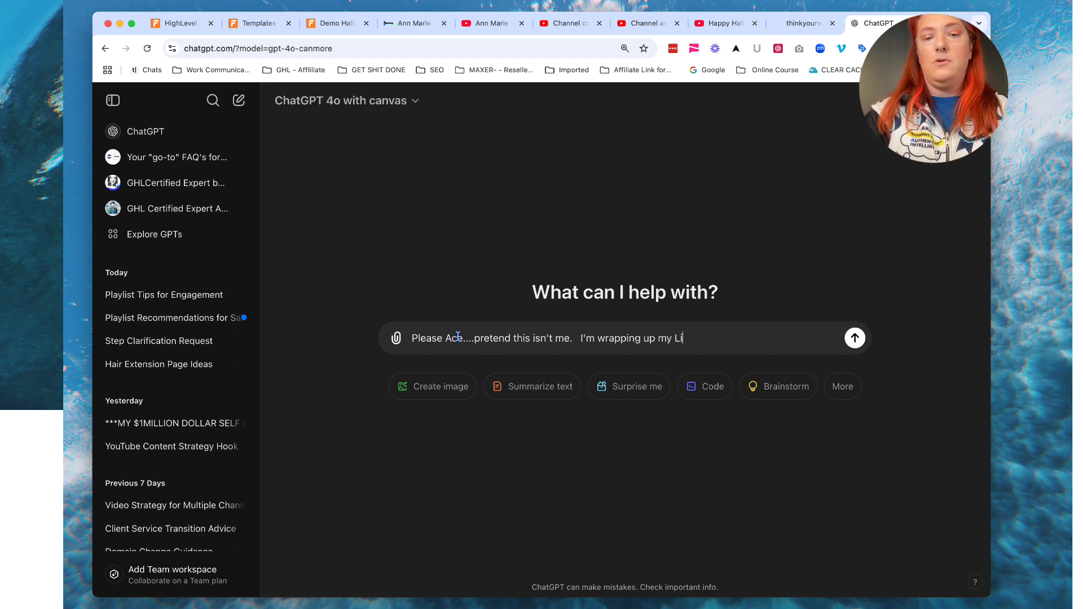
pyautogui.write('ve Str')
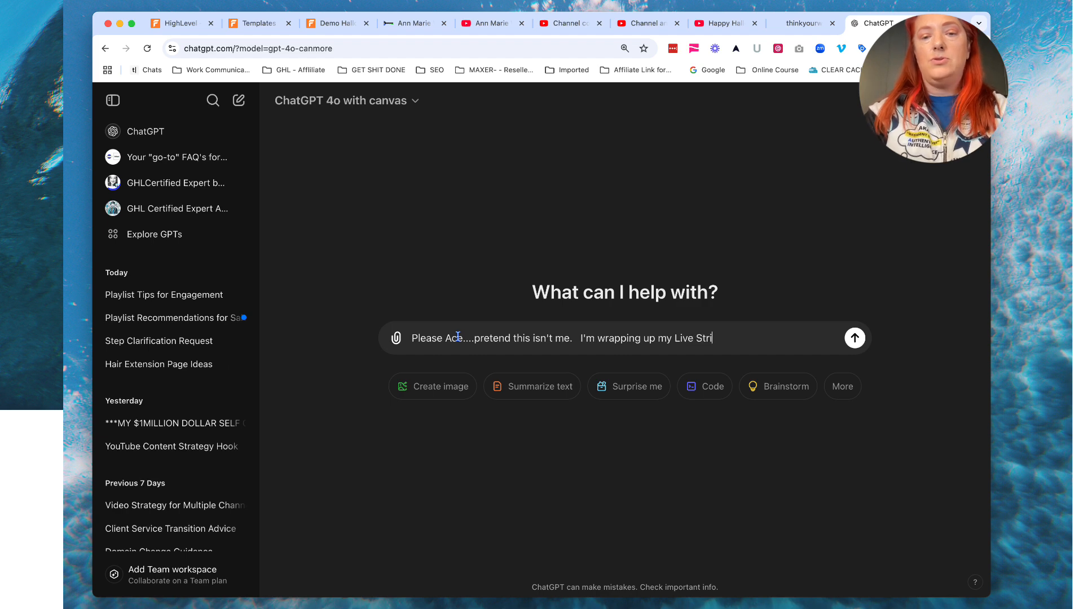
pyautogui.write('eam with a')
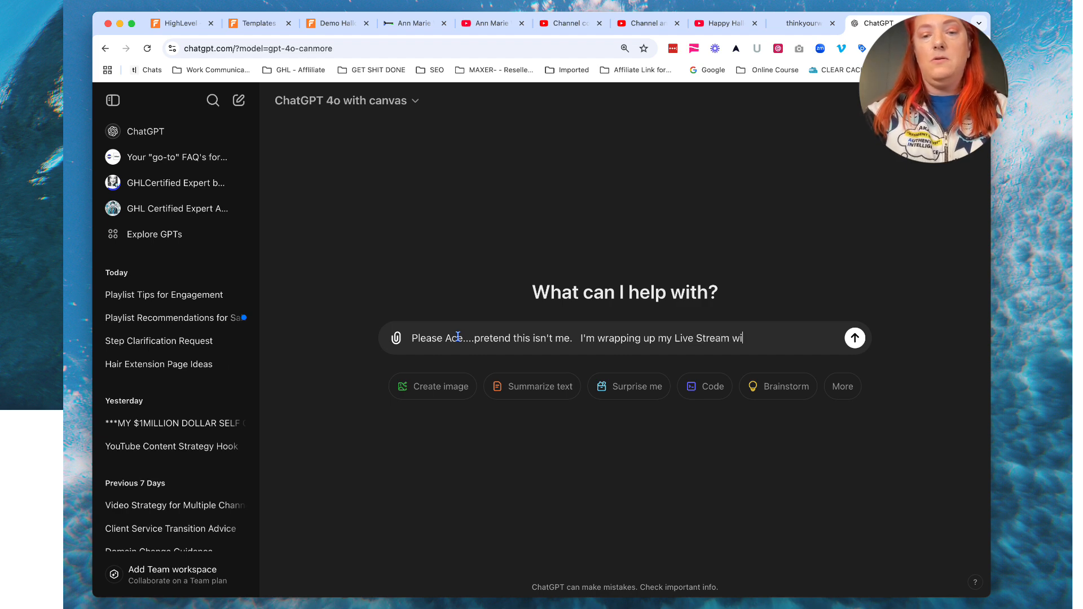
pyautogui.write('n org')
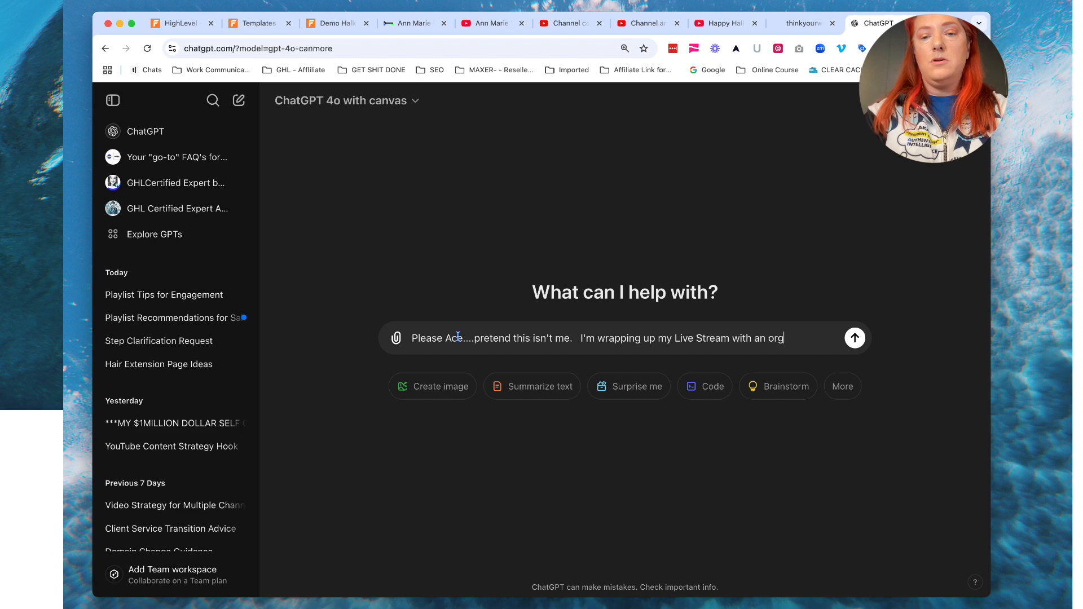
pyautogui.write('anization')
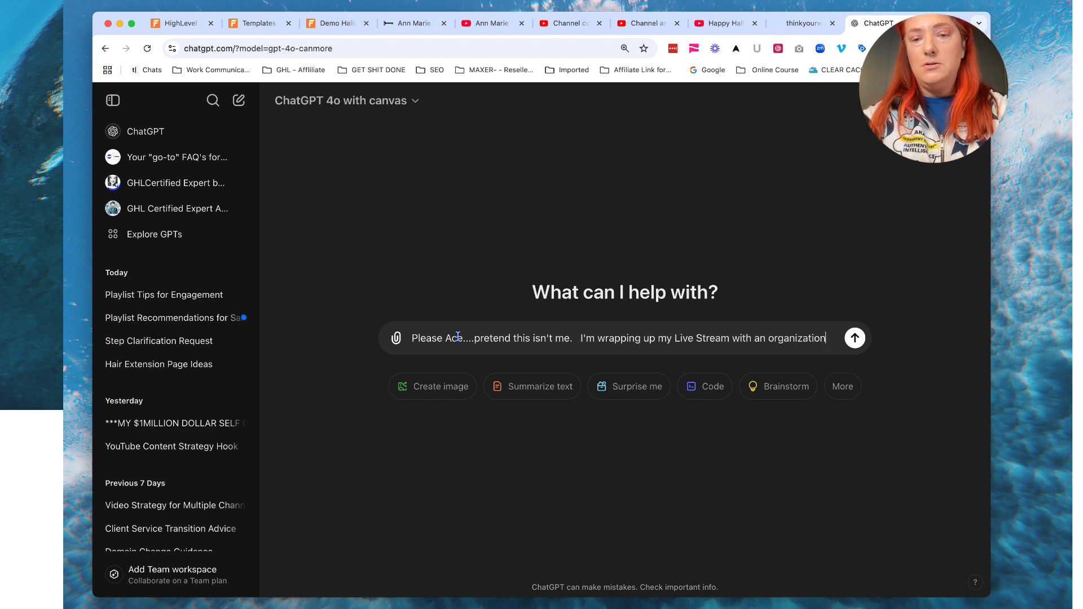
pyautogui.write('al tim')
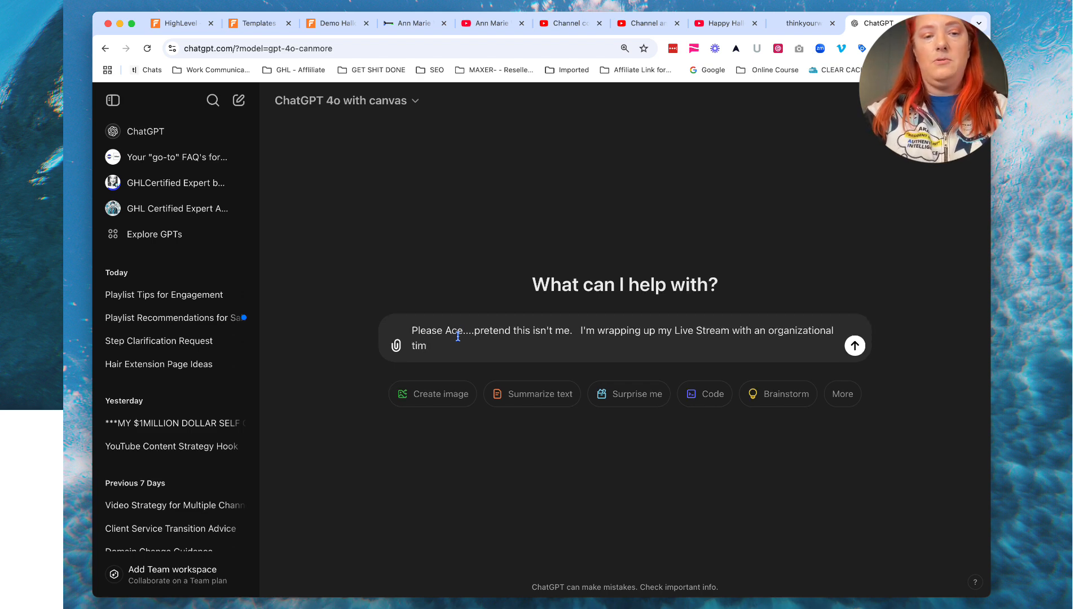
pyautogui.press('BackSpace')
pyautogui.write('p.')
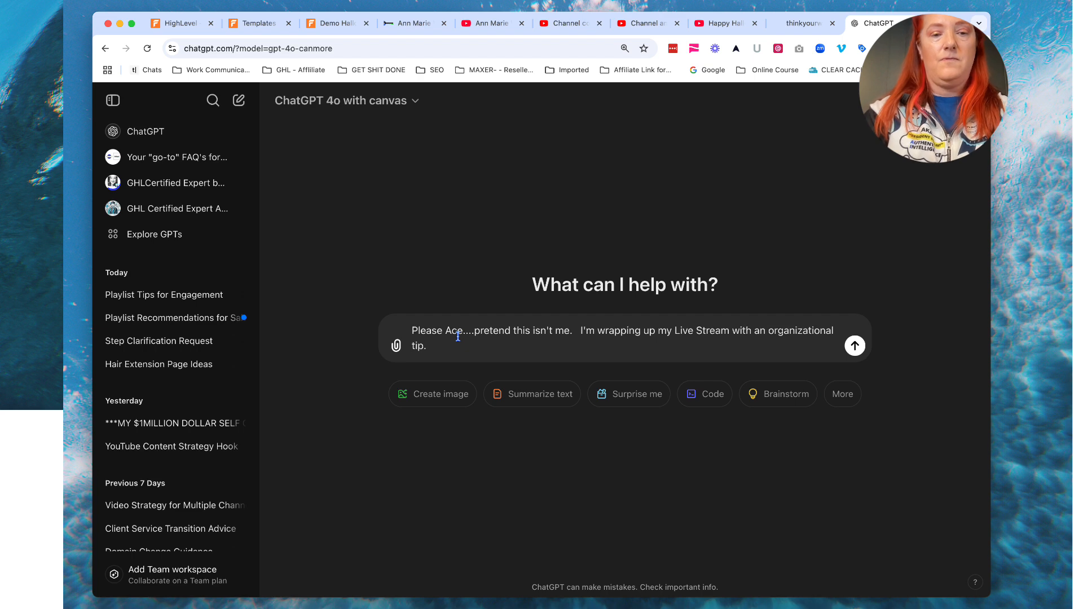
# Finish the message with "Do you understand?", send it, and read the reply.
pyautogui.write('  Do')
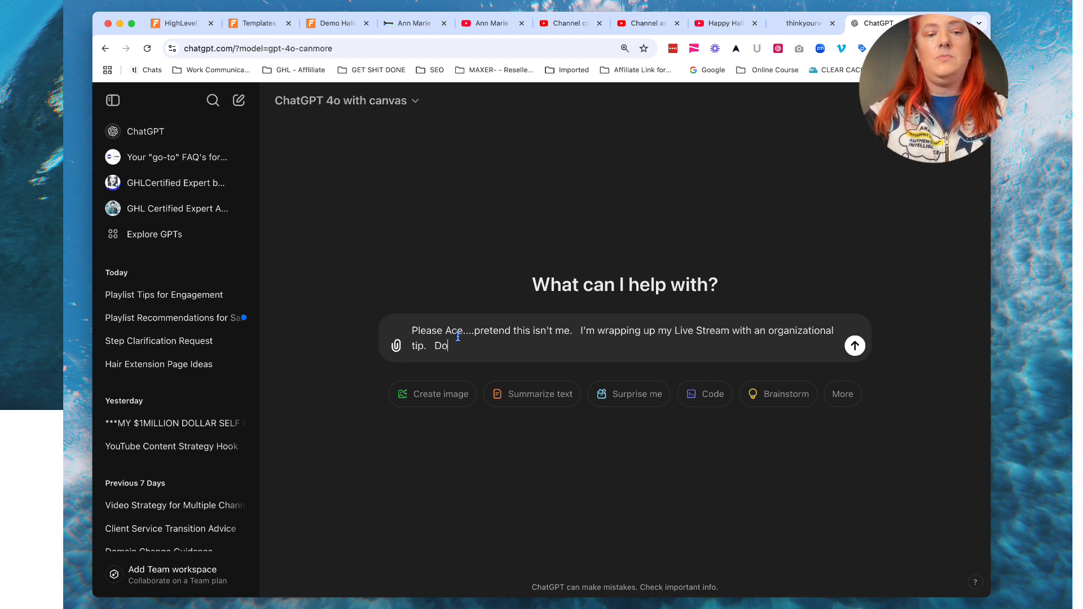
pyautogui.write(' you un')
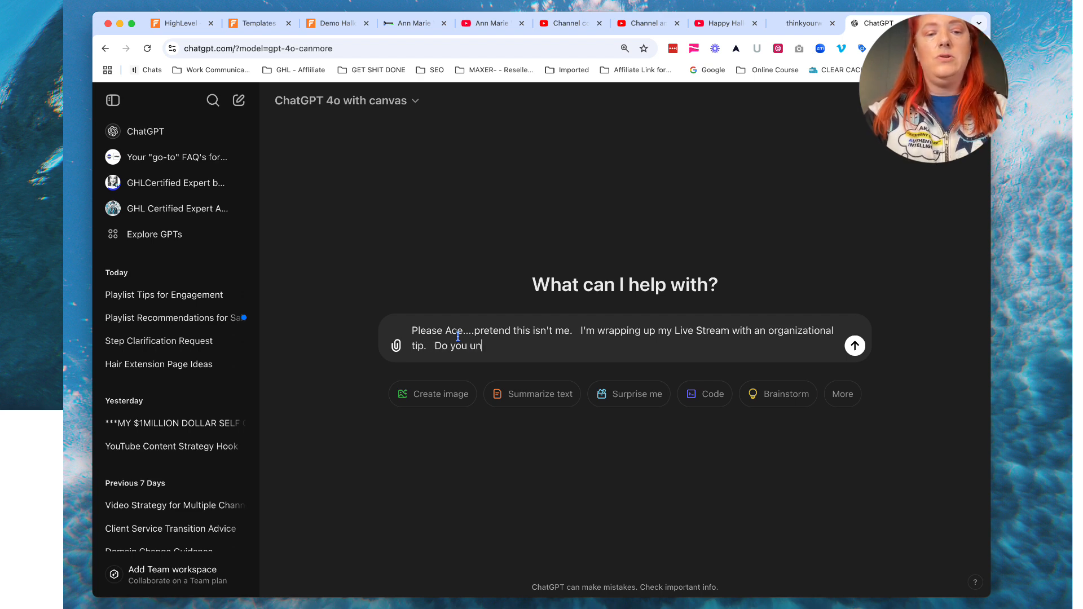
pyautogui.write('derstand')
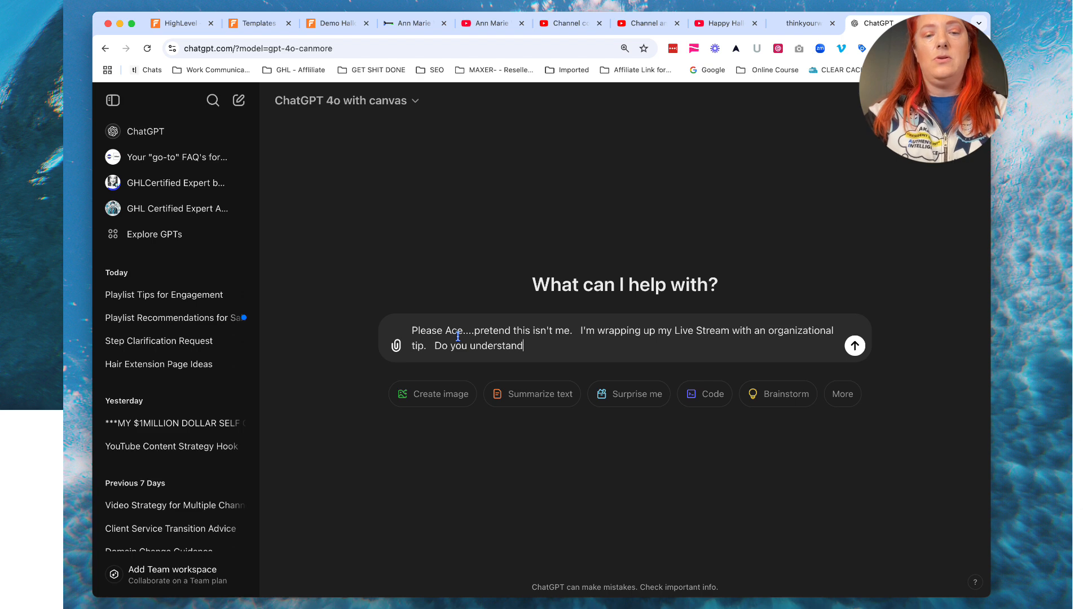
pyautogui.write('?')
pyautogui.press('Return')
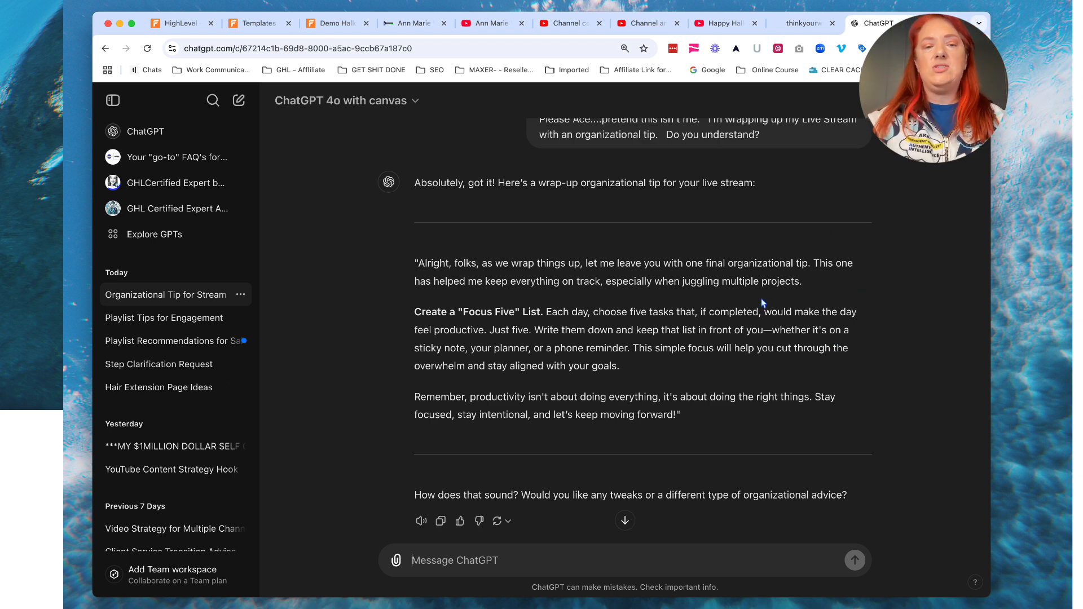
pyautogui.scroll(-1, 761, 303)
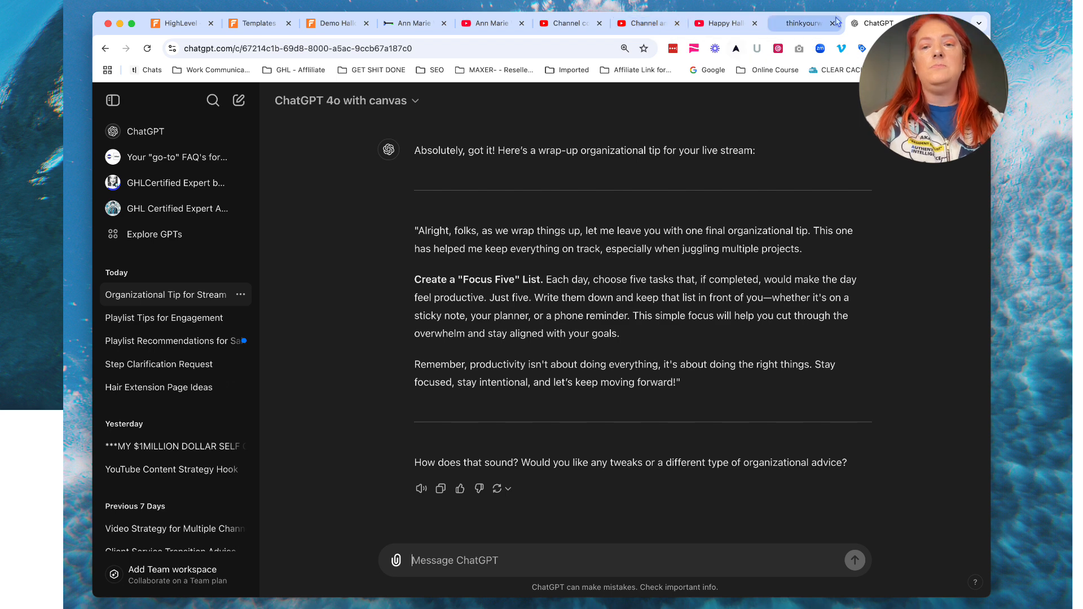
# Open the website thinkyourwaytoamillion.com in a new browser tab.
pyautogui.press('super+t')
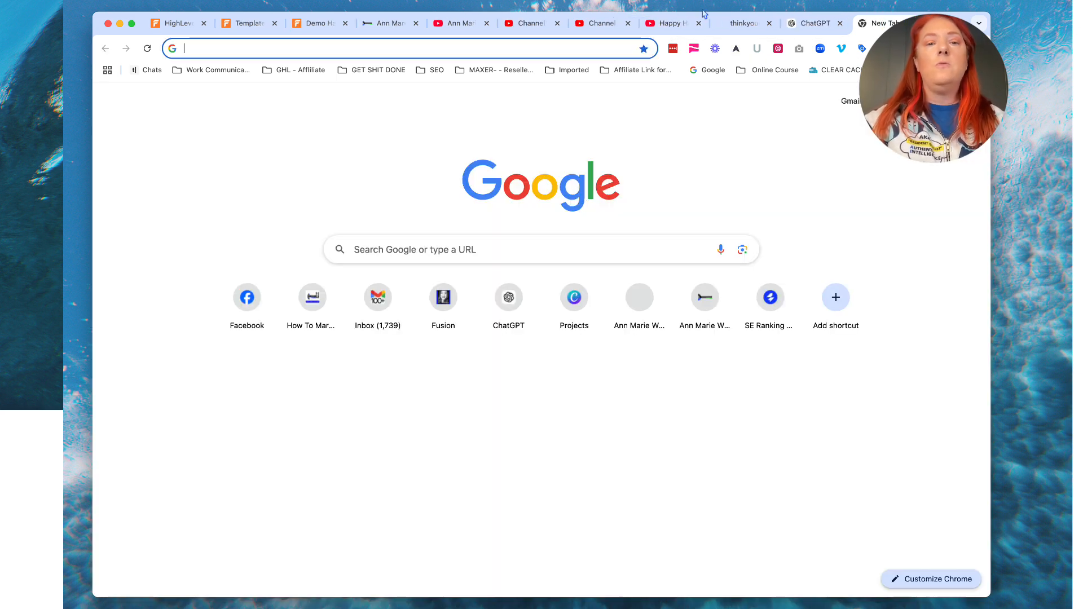
pyautogui.click(542, 43)
pyautogui.write('think')
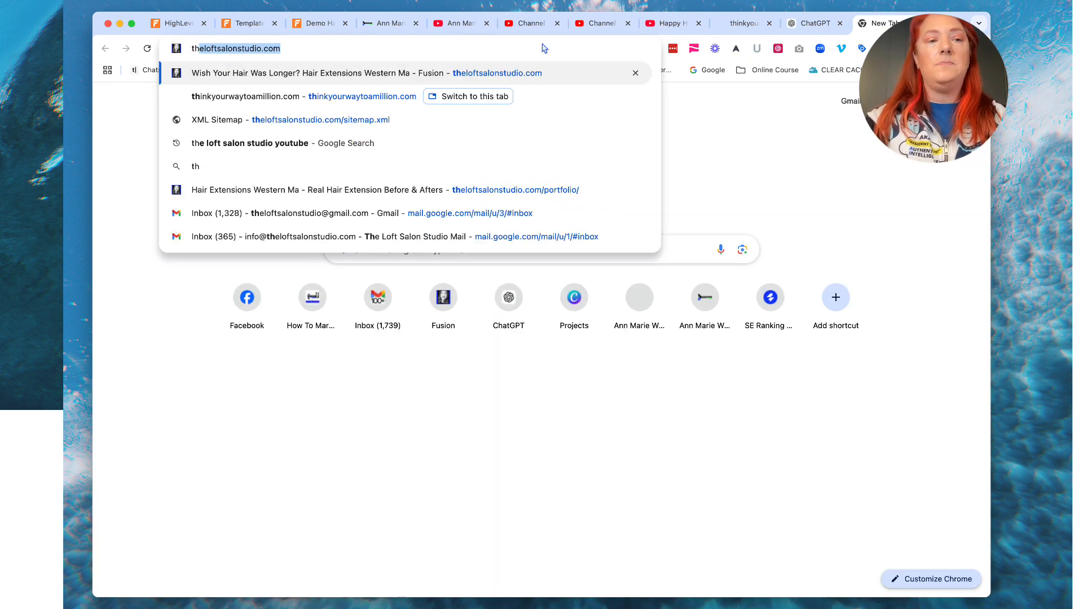
pyautogui.write('you')
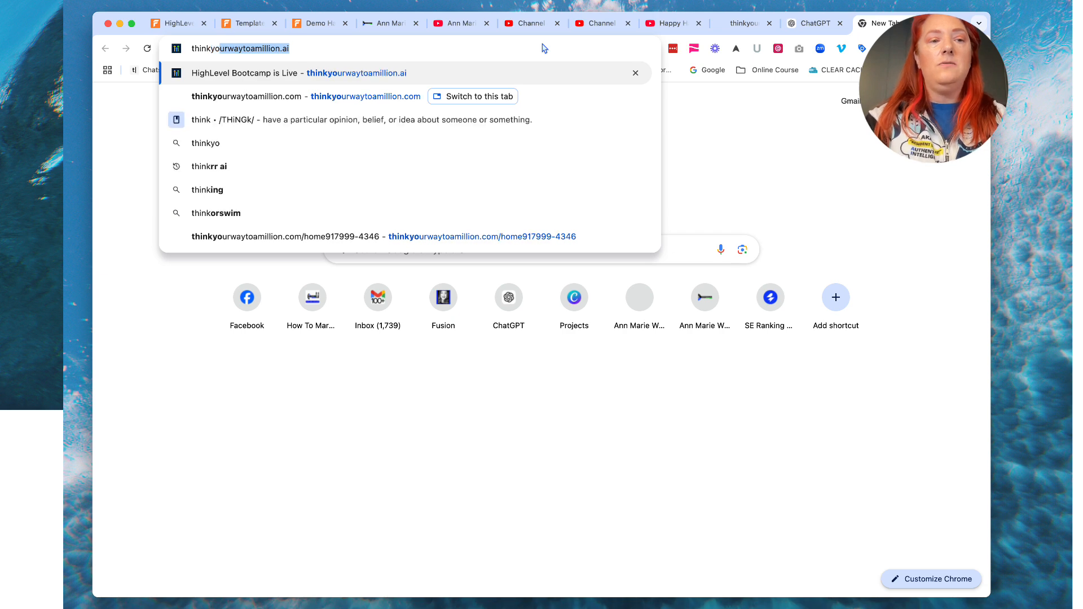
pyautogui.write('rw')
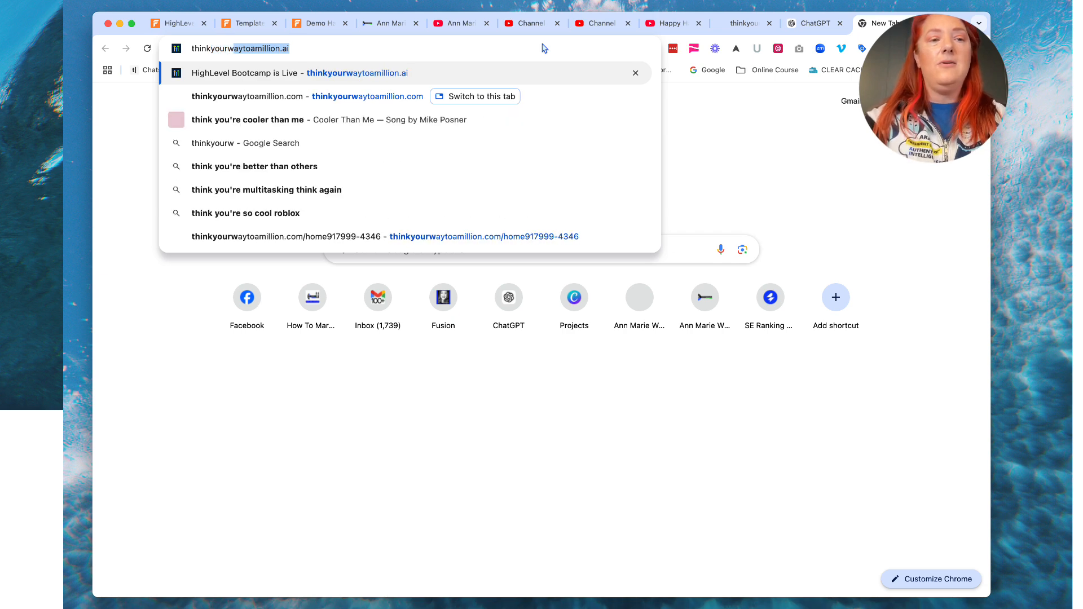
pyautogui.write('aytoami')
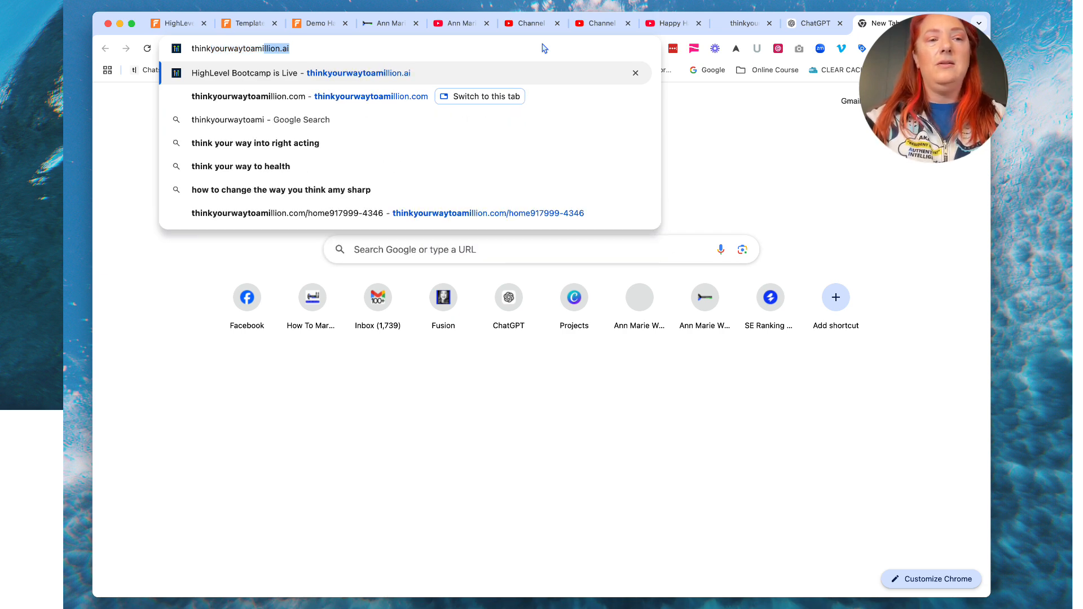
pyautogui.write('llion.com')
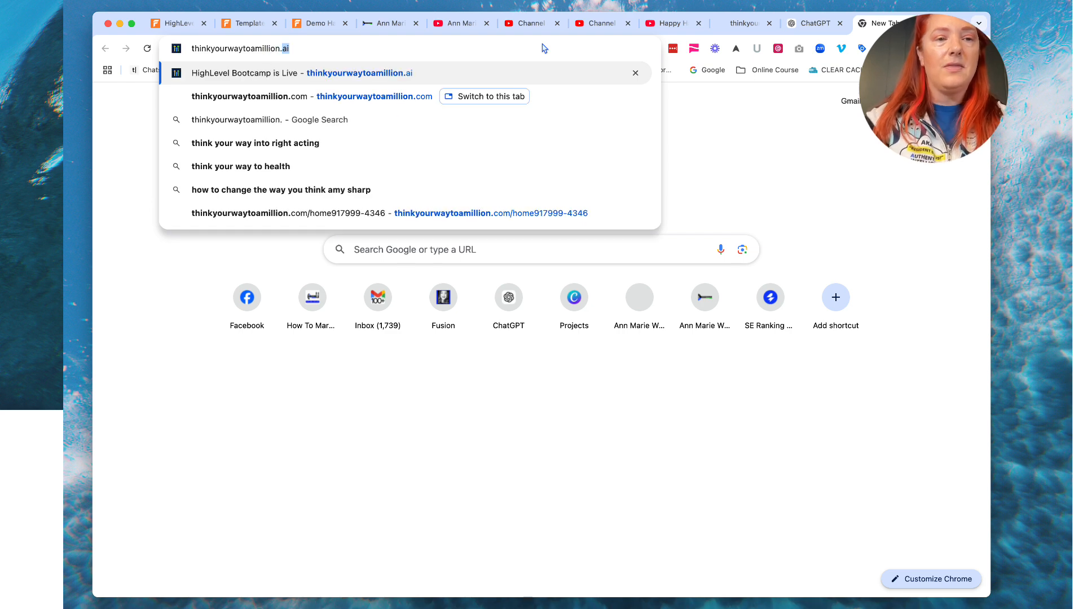
pyautogui.press('Return')
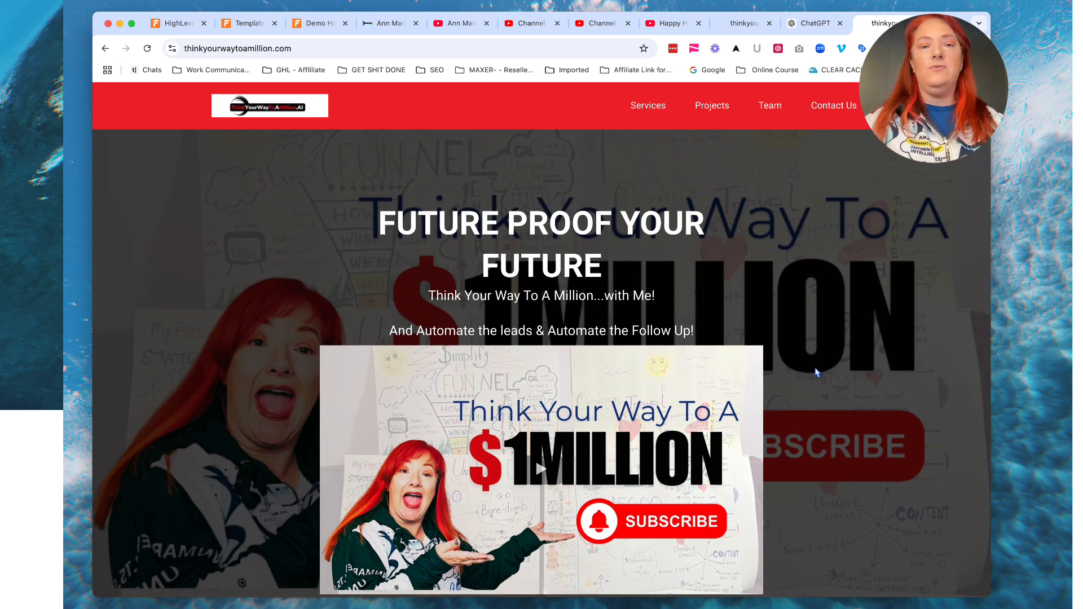
# Dismiss the email sign-up popup and look through the home page down to the HighLevel free trial section and footer.
pyautogui.scroll(-3, 816, 372)
pyautogui.scroll(-2, 816, 373)
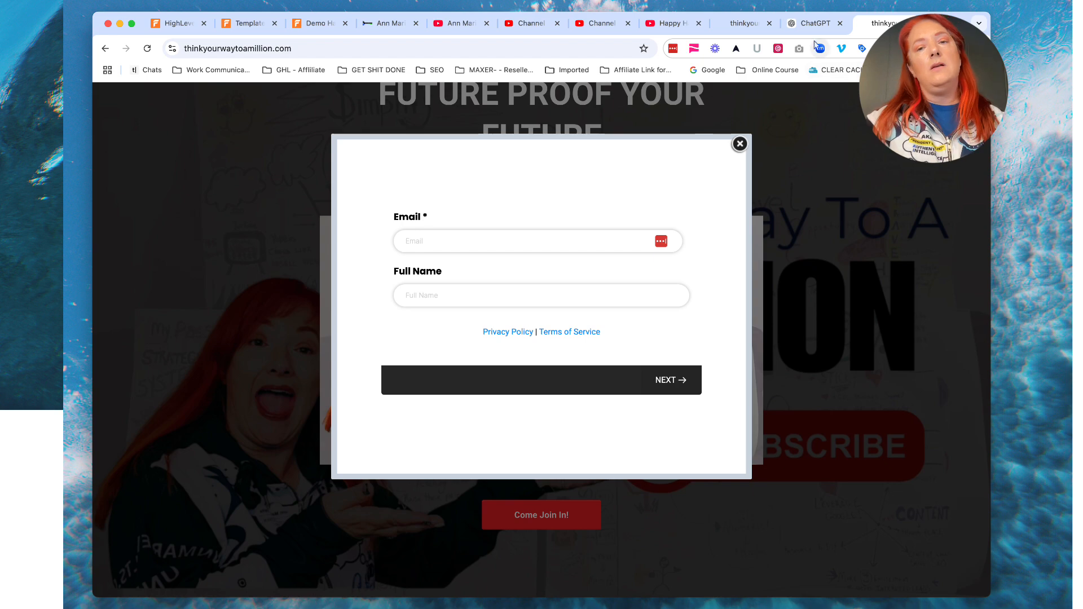
pyautogui.click(739, 144)
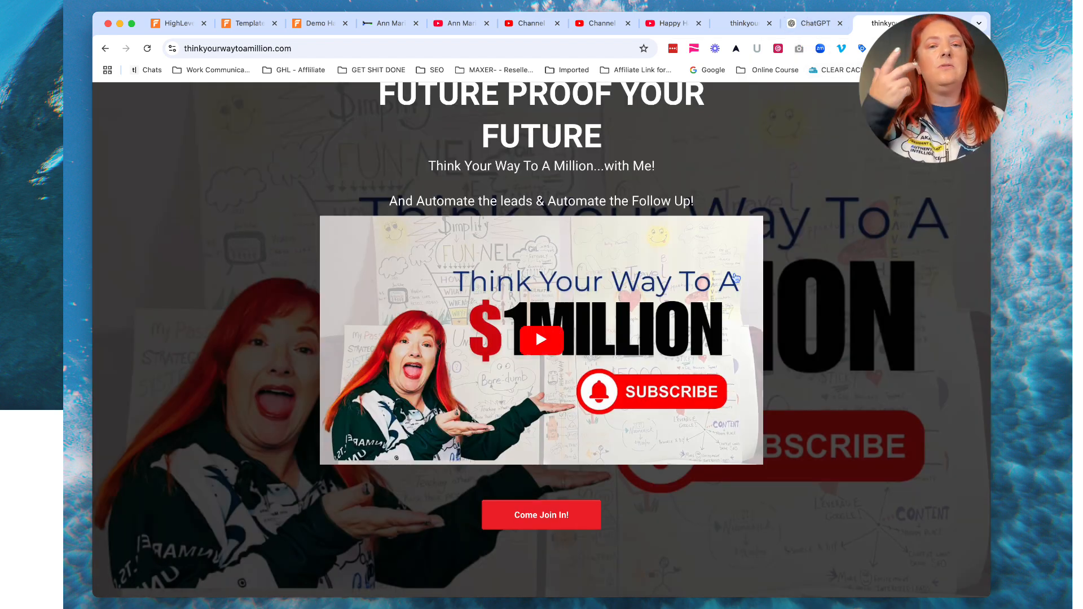
pyautogui.scroll(-3, 700, 348)
pyautogui.scroll(-10, 700, 348)
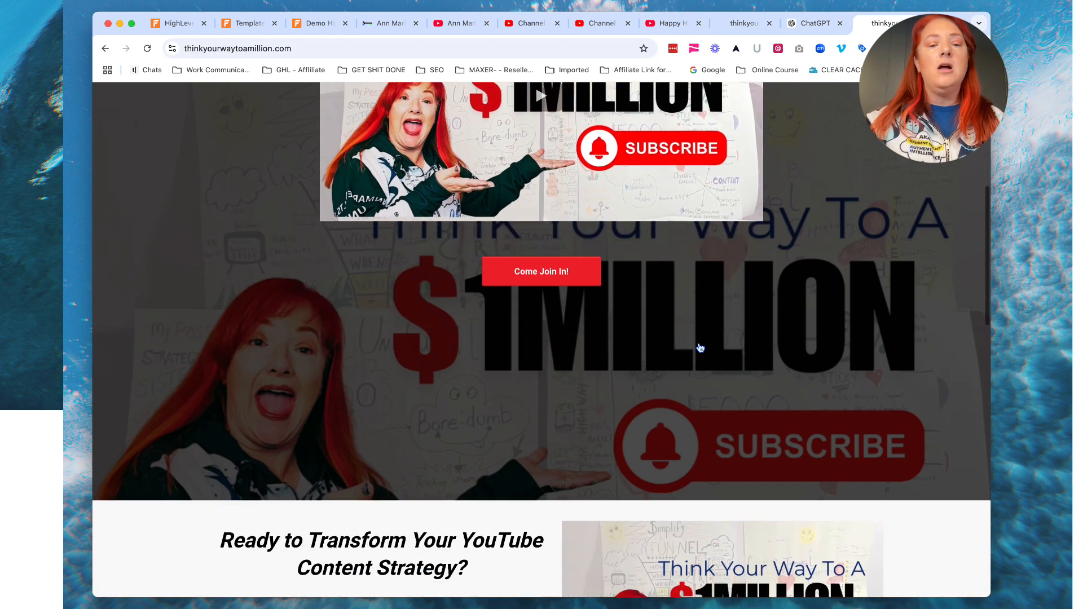
pyautogui.scroll(-5, 700, 348)
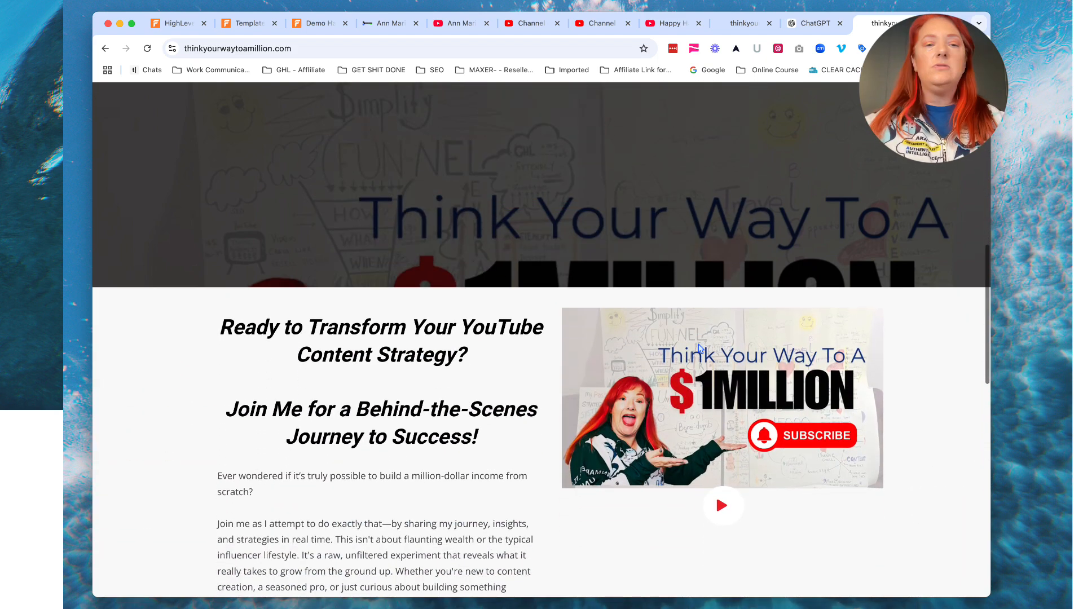
pyautogui.scroll(-12, 700, 348)
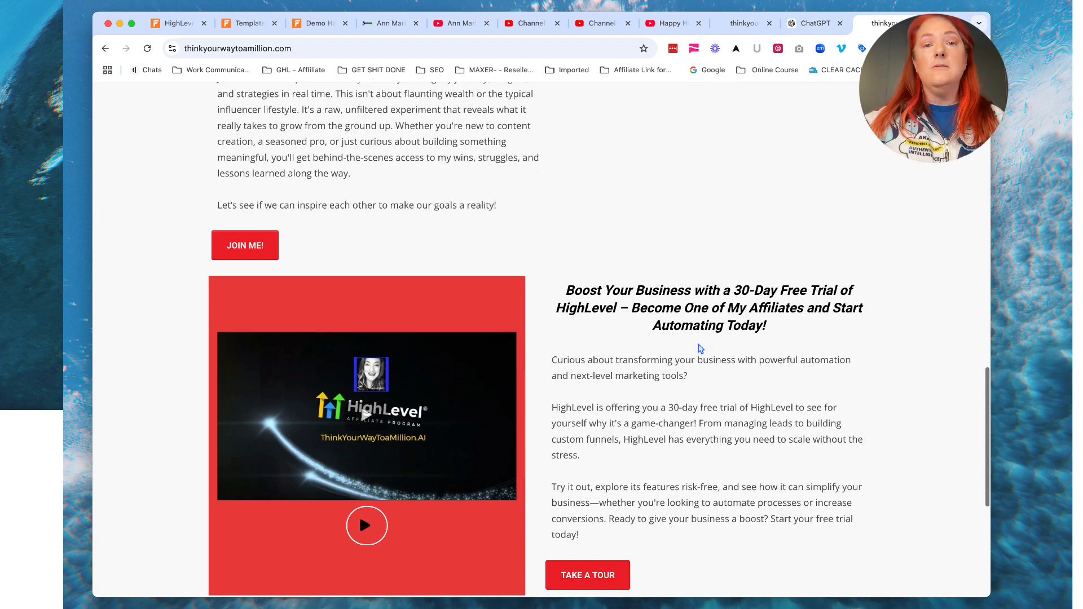
pyautogui.scroll(-4, 700, 348)
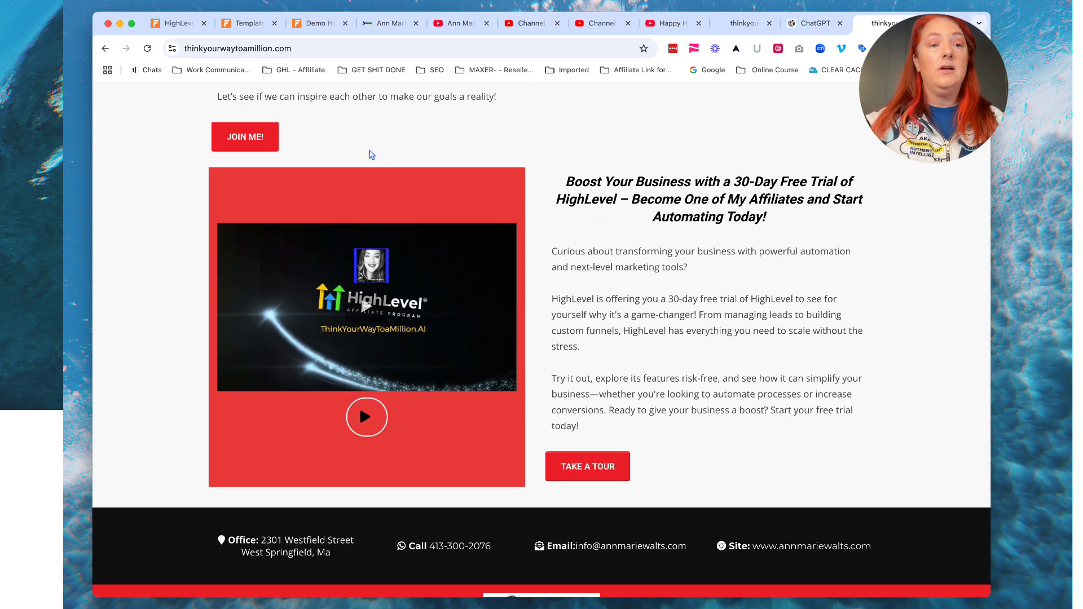